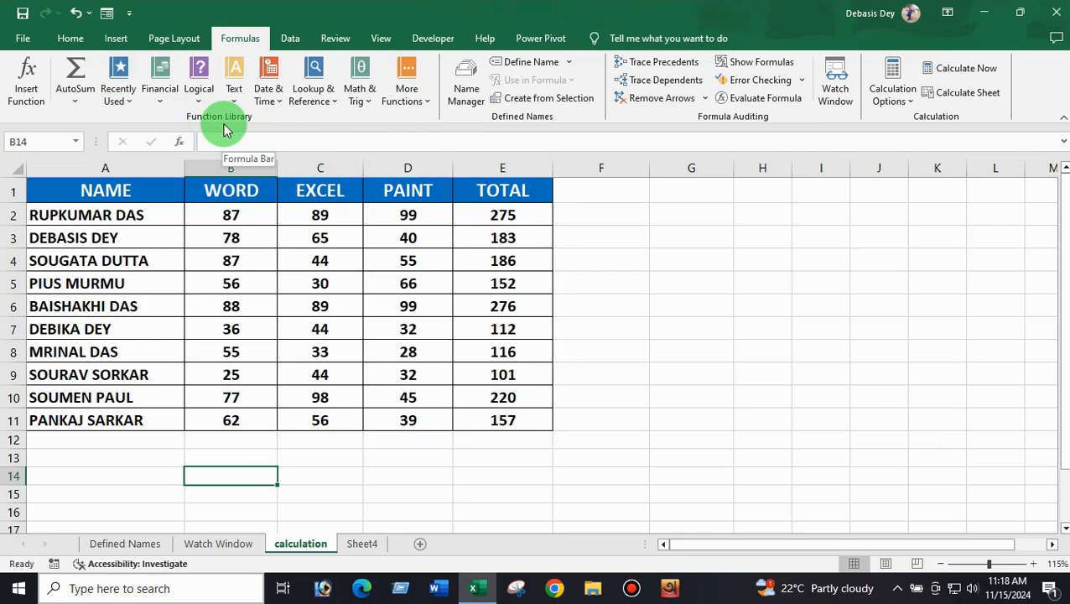
{"action": "left_click", "coordinate": [159, 104]}
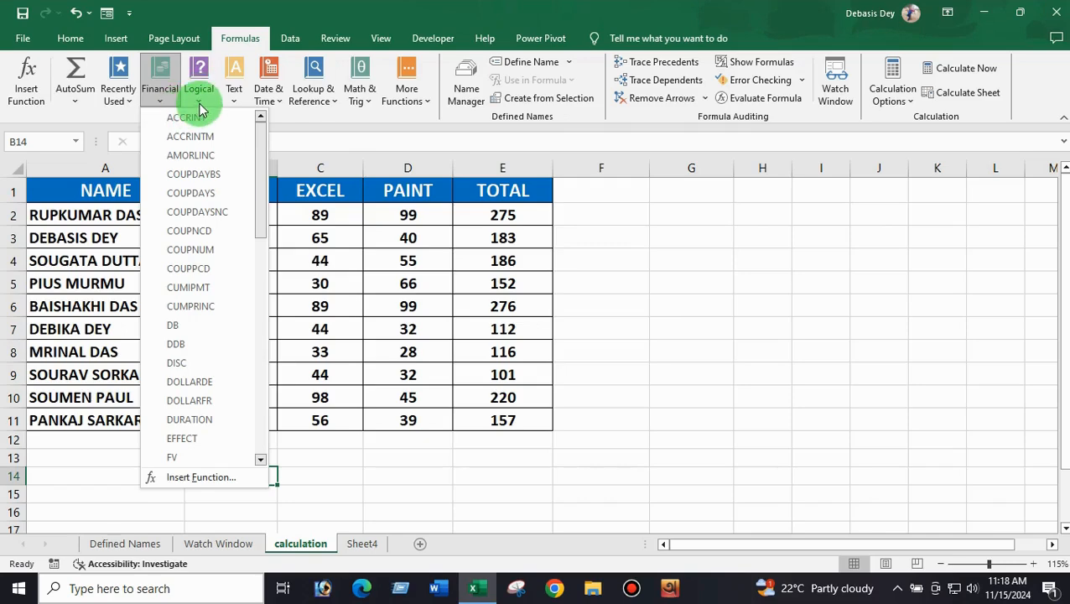
{"action": "left_click", "coordinate": [77, 102]}
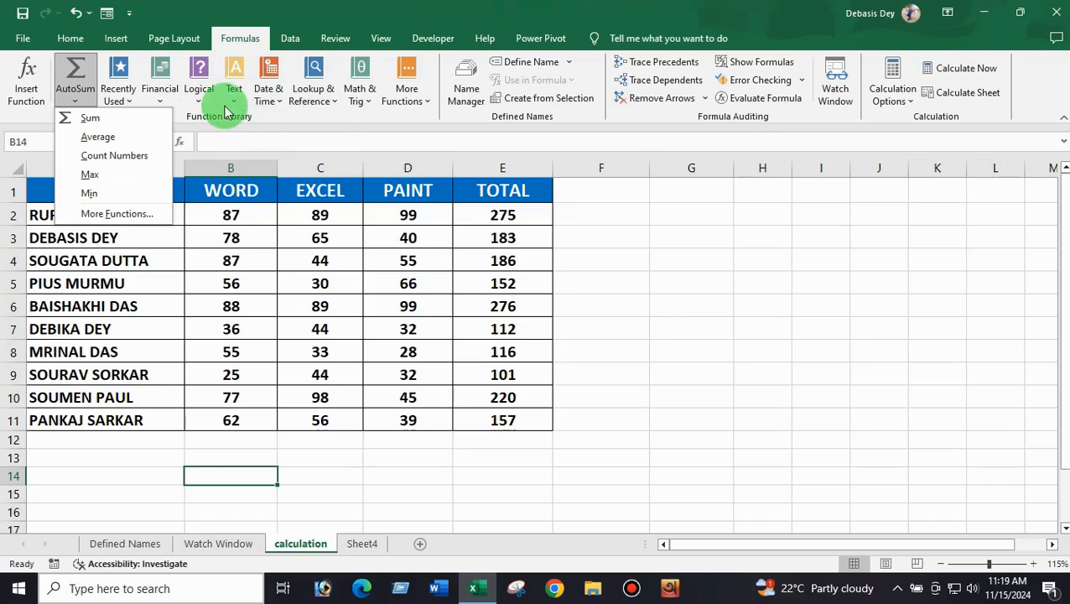
{"action": "left_click", "coordinate": [160, 94]}
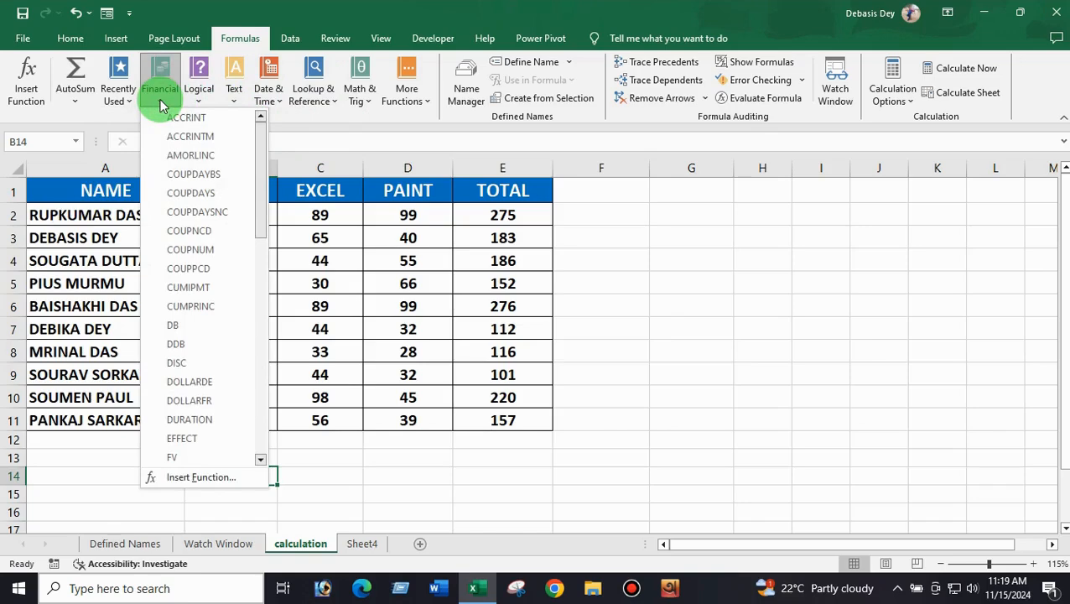
{"action": "left_click", "coordinate": [230, 101]}
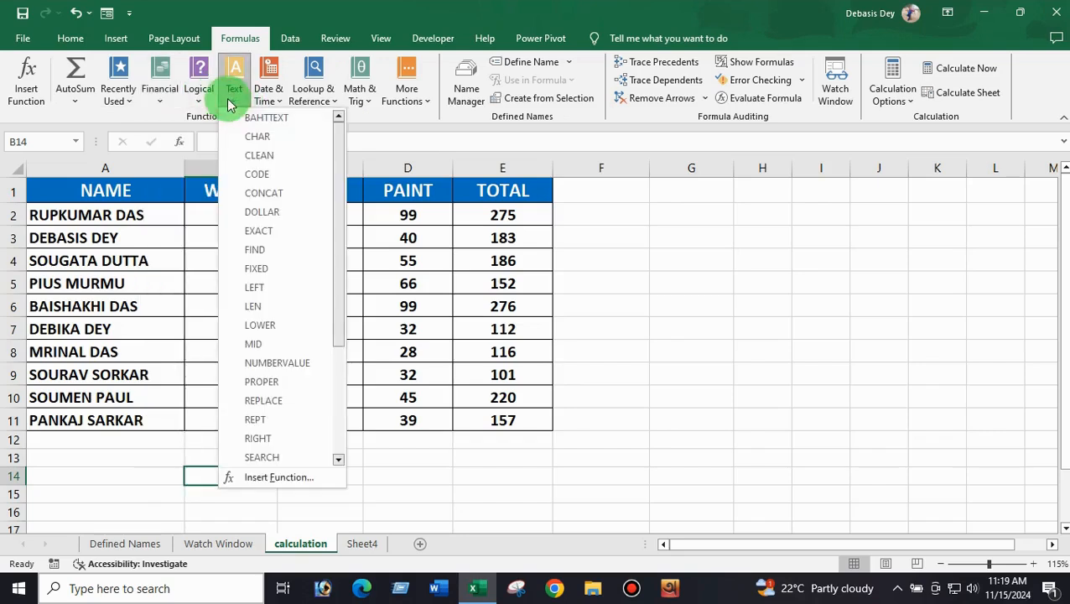
{"action": "left_click", "coordinate": [161, 107]}
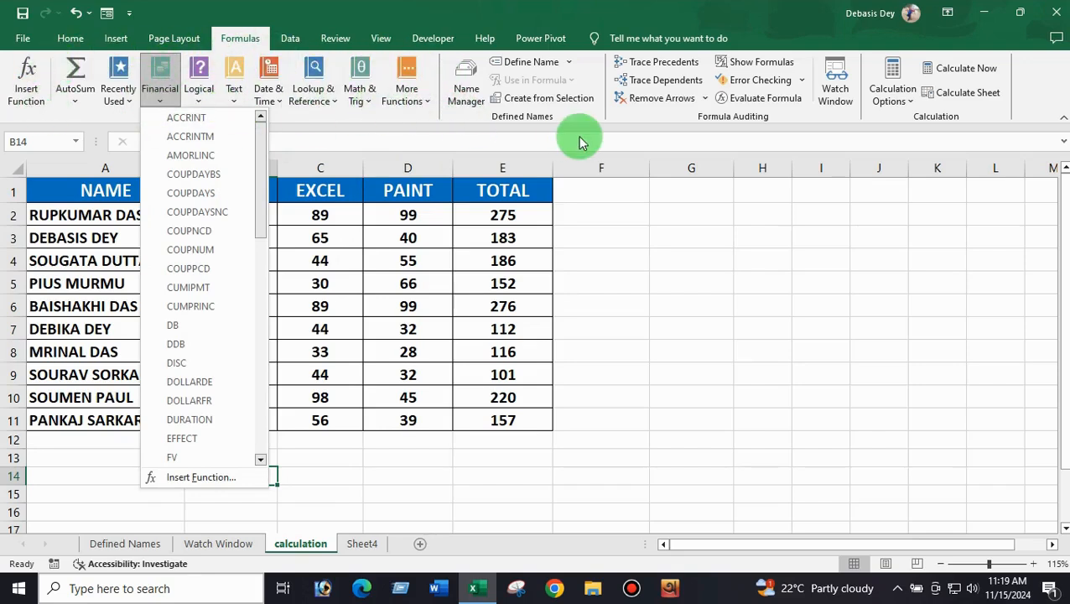
{"action": "left_click", "coordinate": [597, 242]}
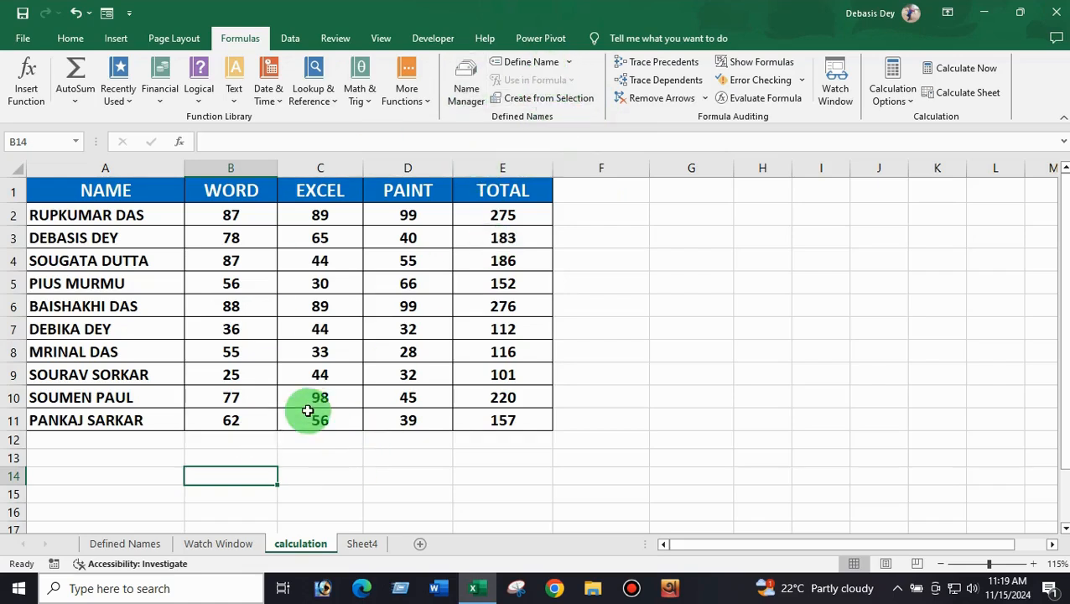
- Total the WORD marks in cell B13 with the formula =SUM(B2:B11)
{"action": "left_click", "coordinate": [230, 459]}
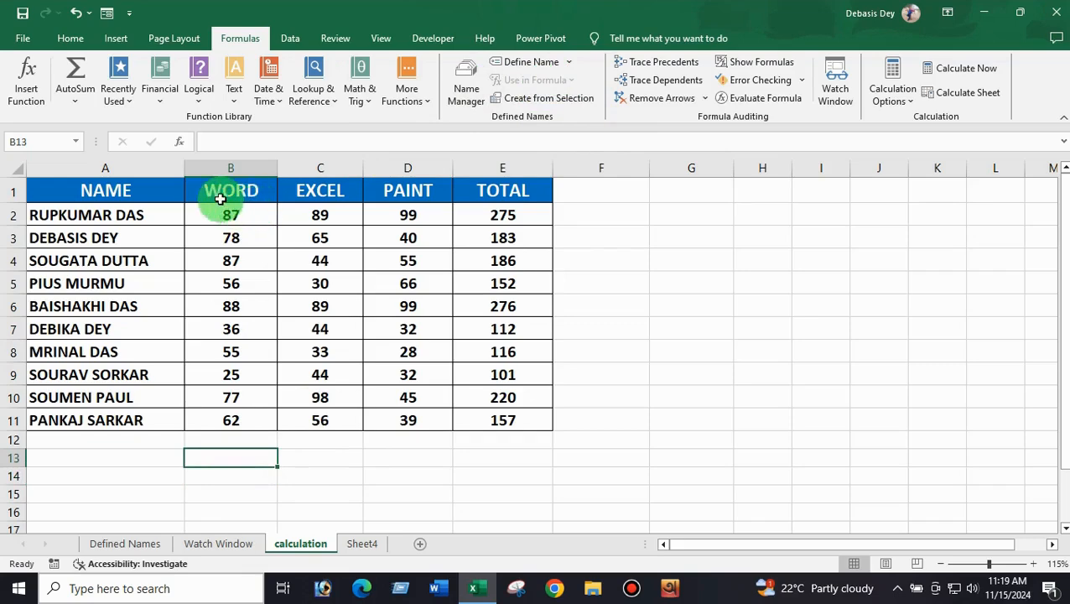
{"action": "type", "text": "="}
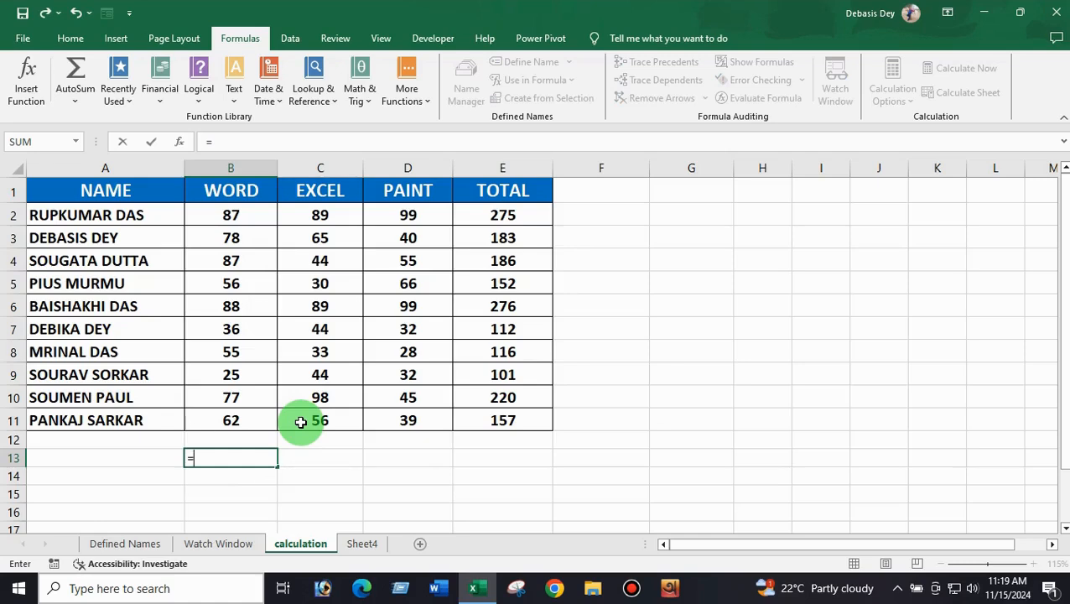
{"action": "type", "text": "SUM"}
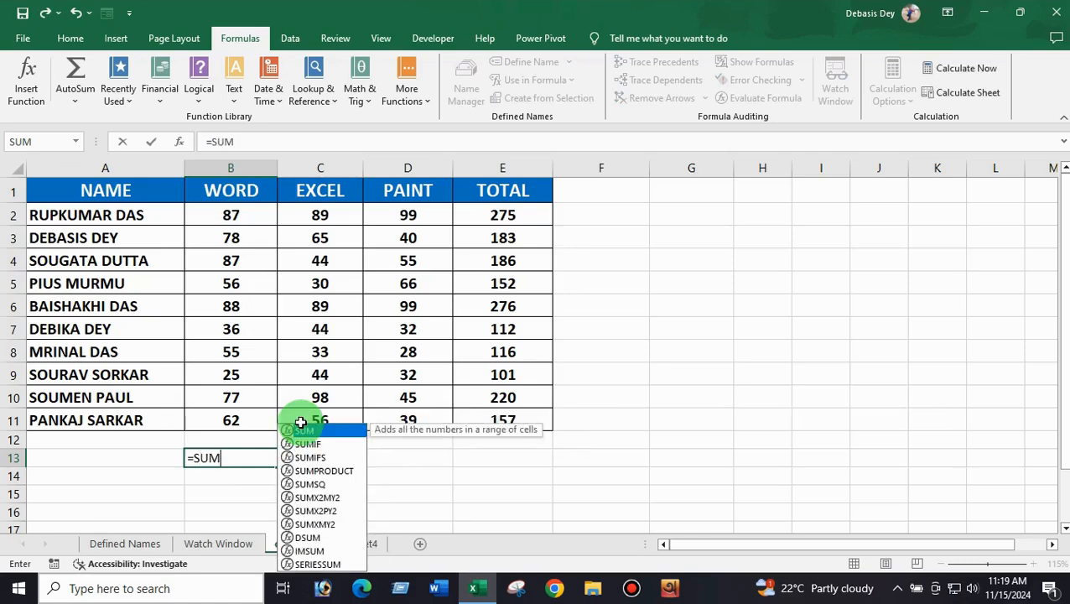
{"action": "double_click", "coordinate": [300, 426]}
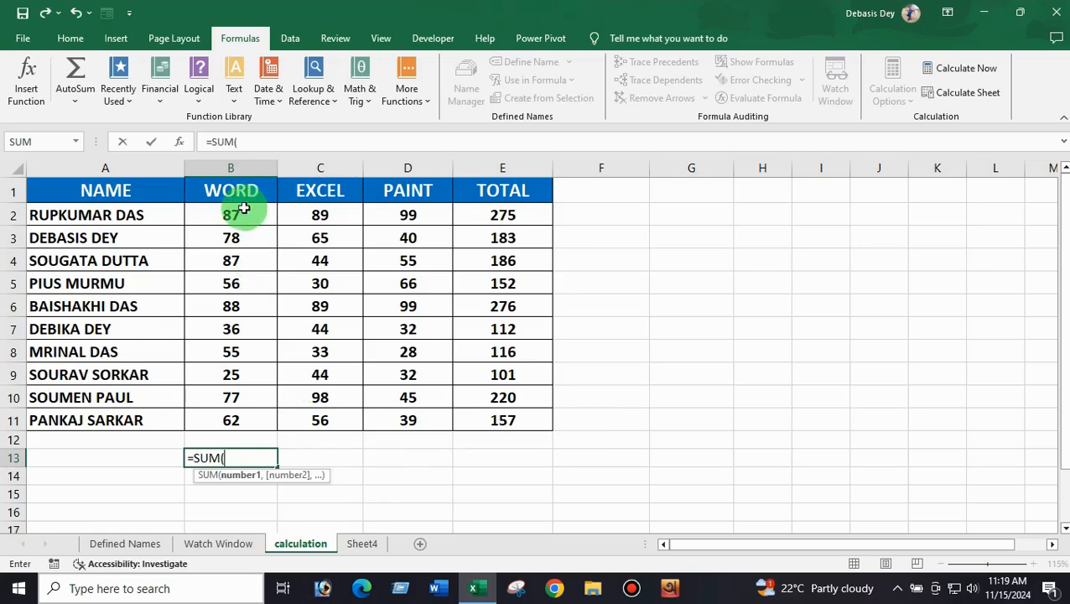
{"action": "left_click_drag", "start_coordinate": [235, 216], "coordinate": [234, 411]}
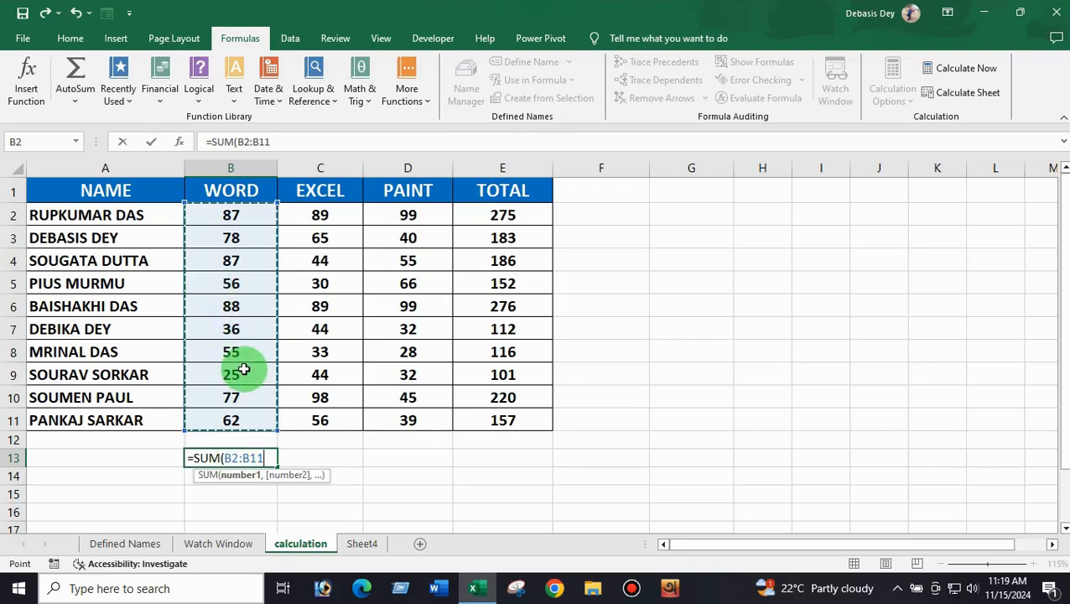
{"action": "type", "text": ")"}
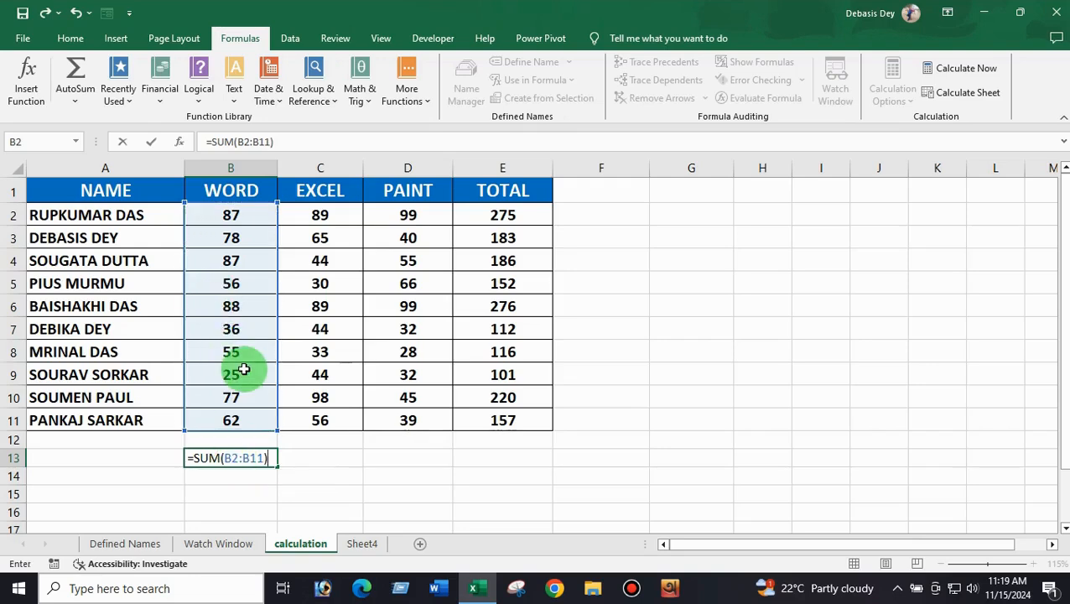
{"action": "key", "text": "Return"}
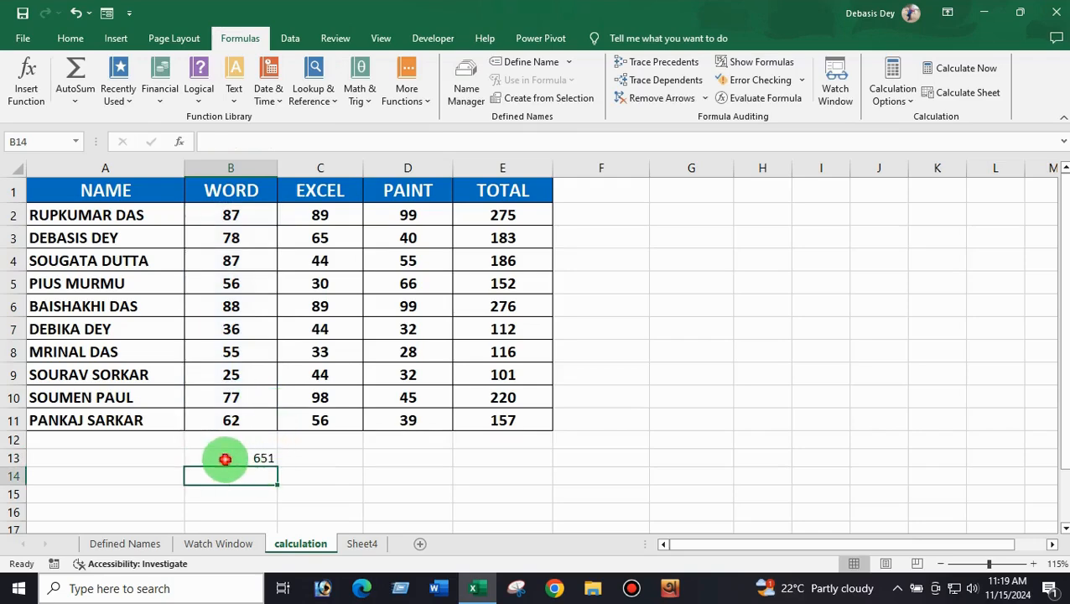
{"action": "left_click", "coordinate": [252, 458]}
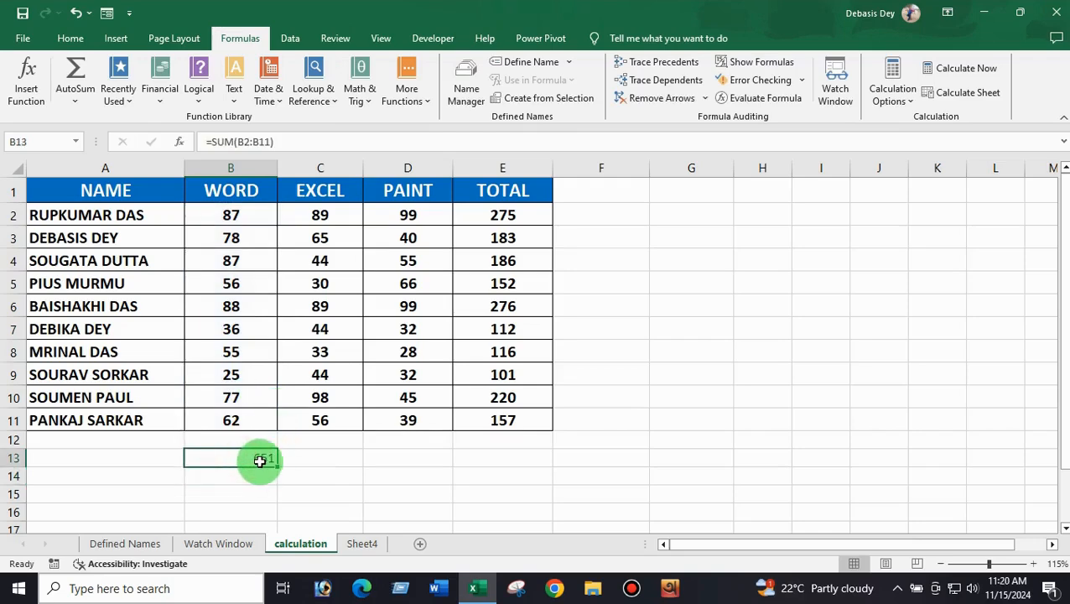
{"action": "left_click", "coordinate": [353, 459]}
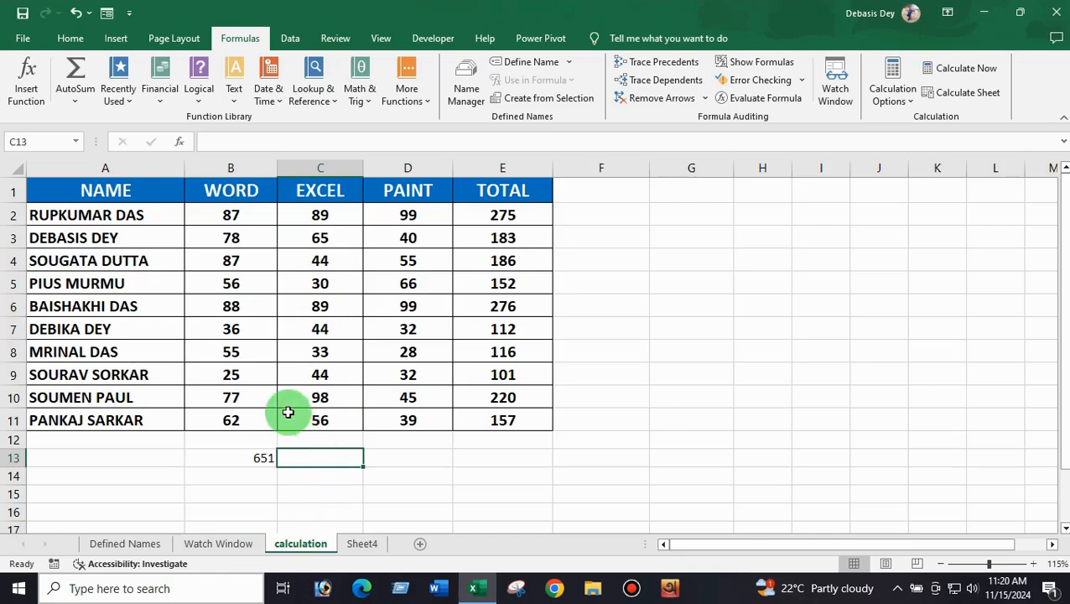
{"action": "left_click", "coordinate": [409, 475]}
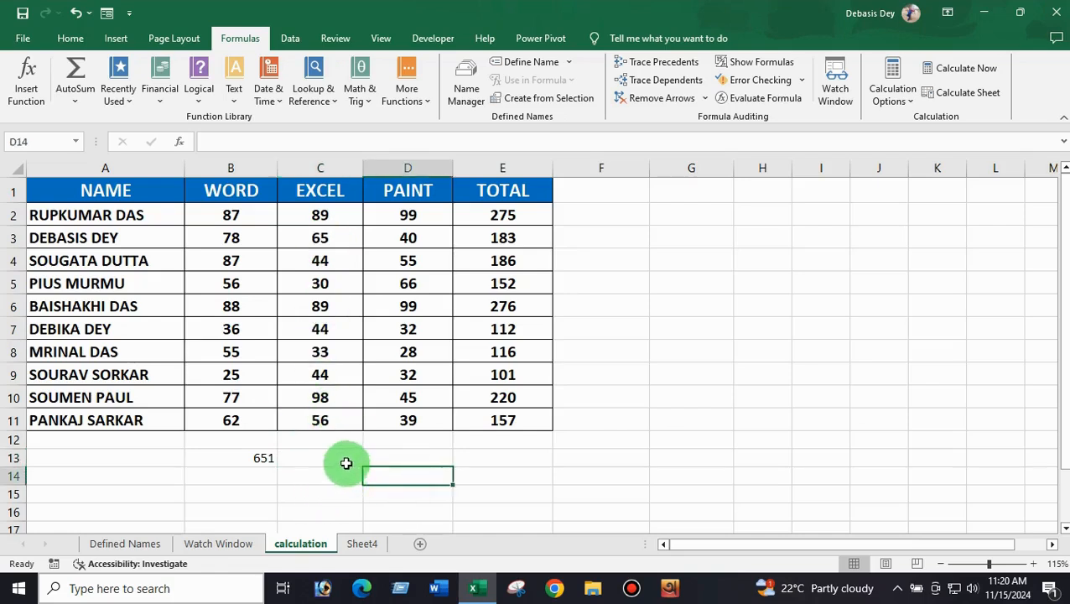
{"action": "left_click", "coordinate": [344, 463]}
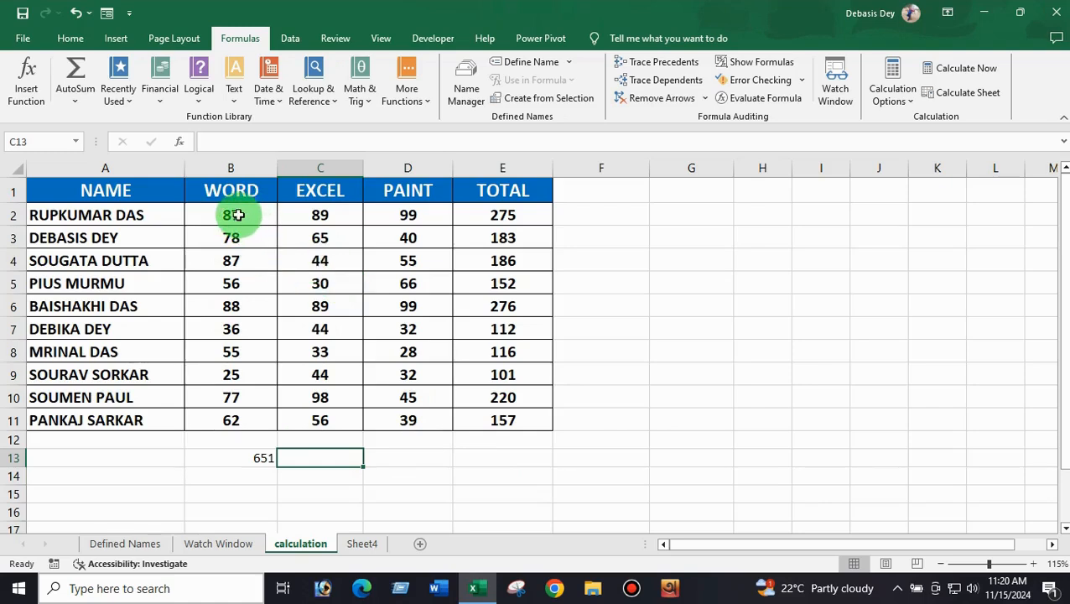
- Define the workbook-scoped name WORD for the marks in cells B2:B11
{"action": "left_click_drag", "start_coordinate": [238, 215], "coordinate": [249, 424]}
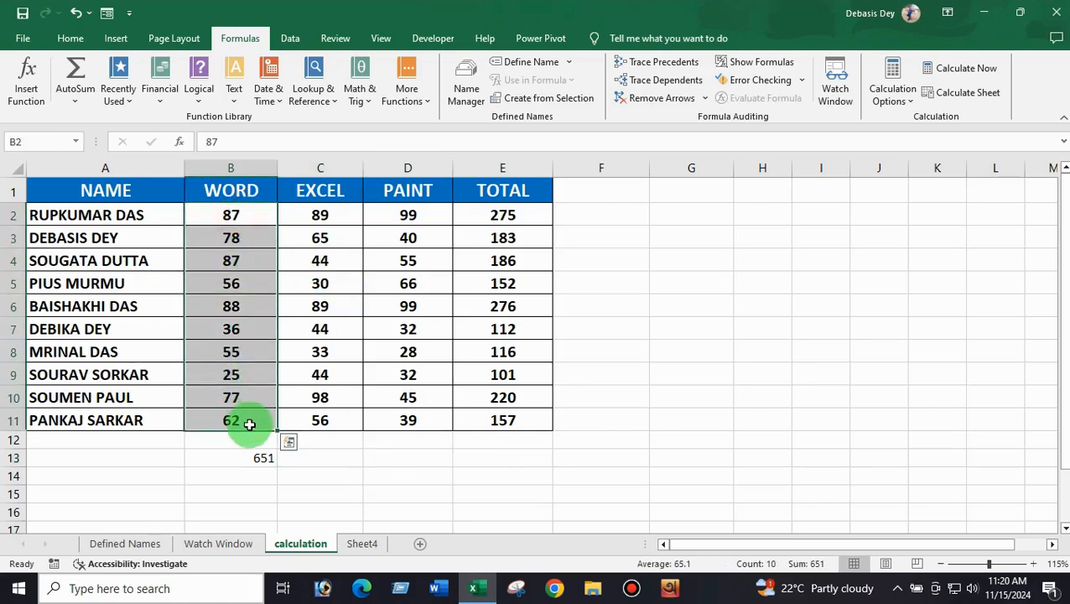
{"action": "left_click", "coordinate": [540, 66]}
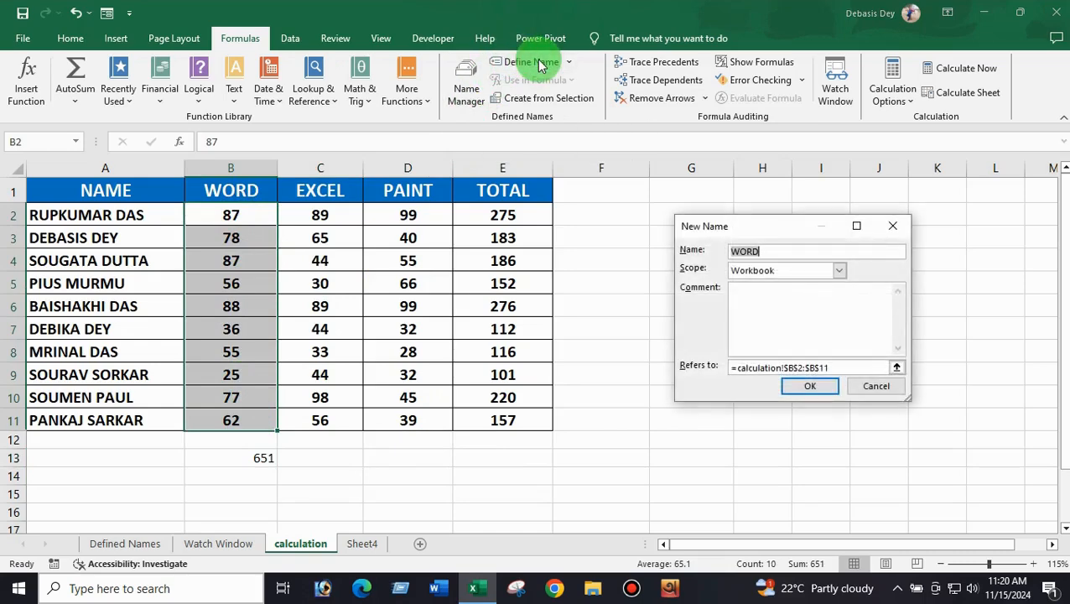
{"action": "left_click_drag", "start_coordinate": [757, 229], "coordinate": [709, 205]}
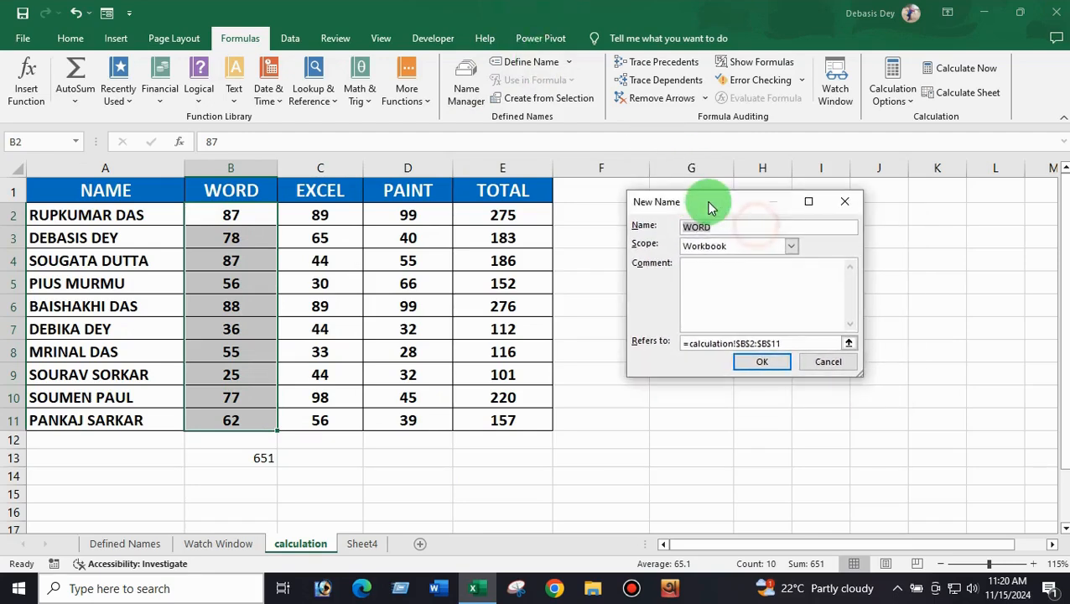
{"action": "left_click", "coordinate": [723, 226]}
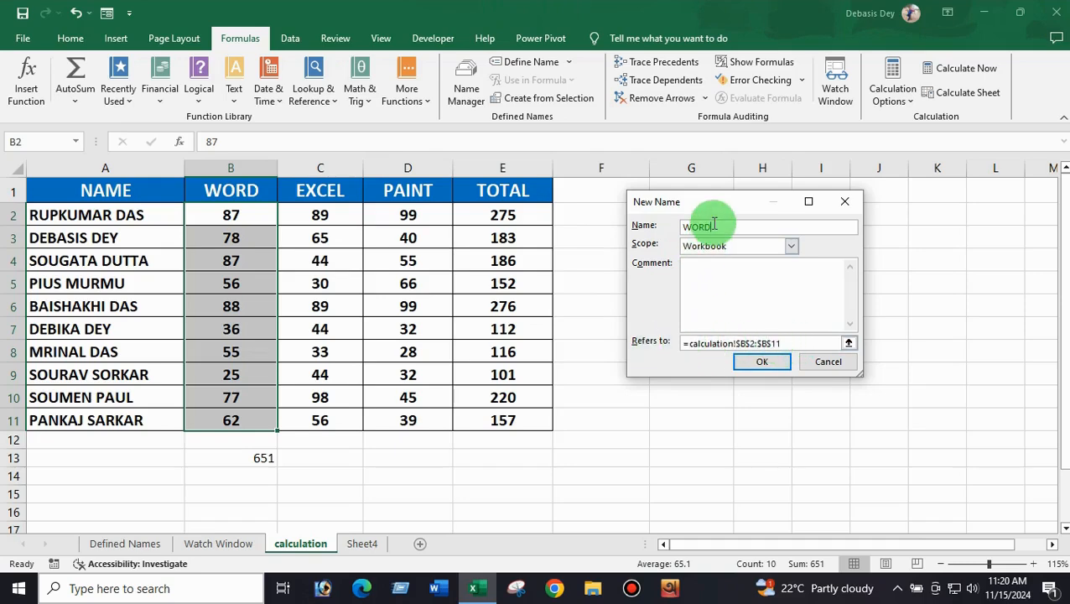
{"action": "left_click", "coordinate": [761, 362]}
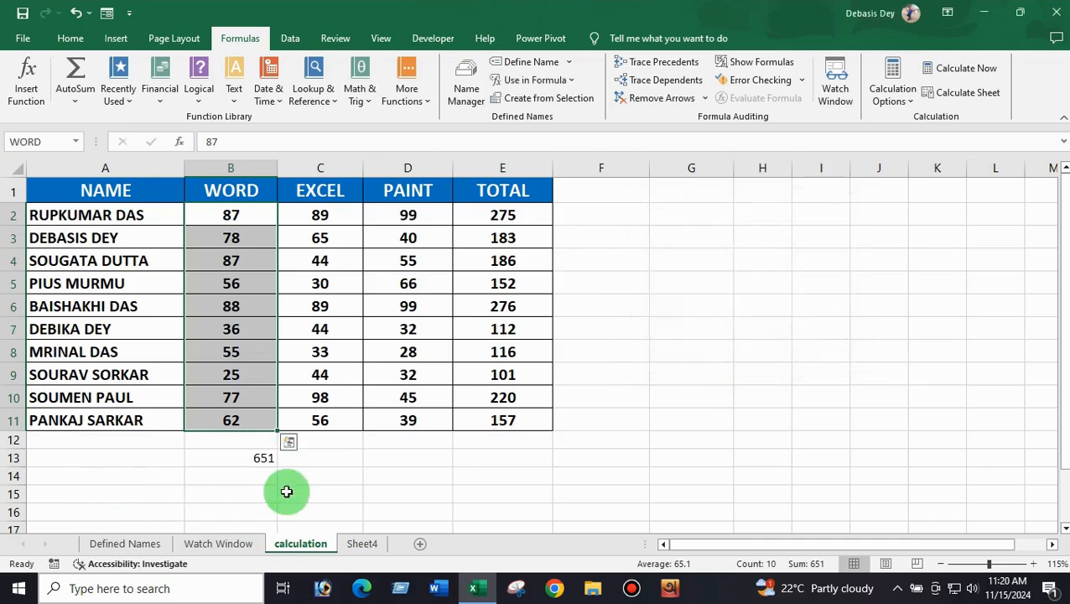
- Total the WORD marks by their defined name in cell B15 with the formula =SUM(WORD)
{"action": "left_click", "coordinate": [242, 495]}
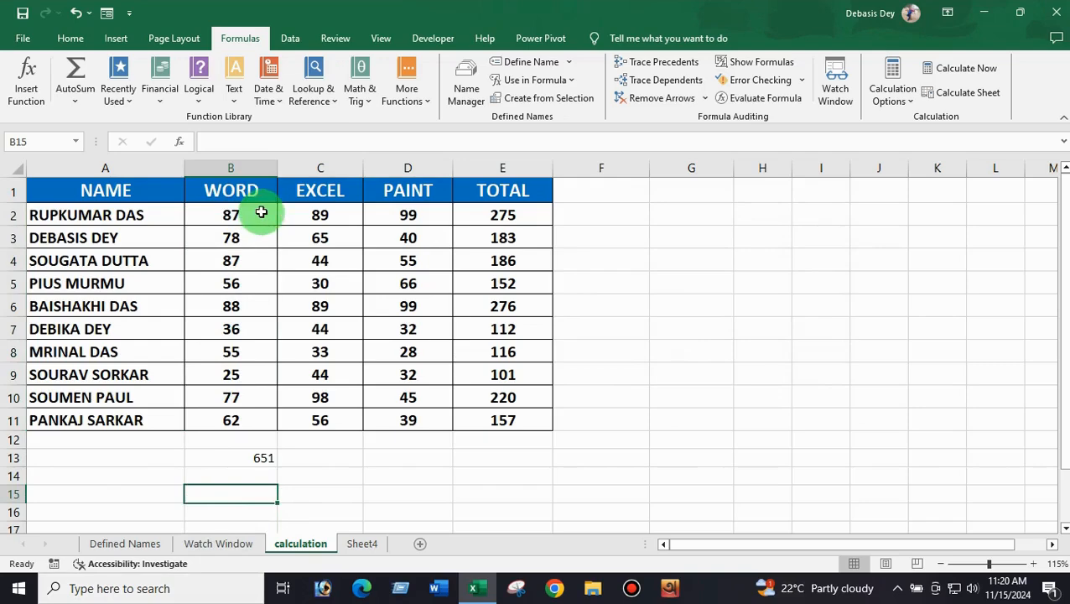
{"action": "type", "text": "="}
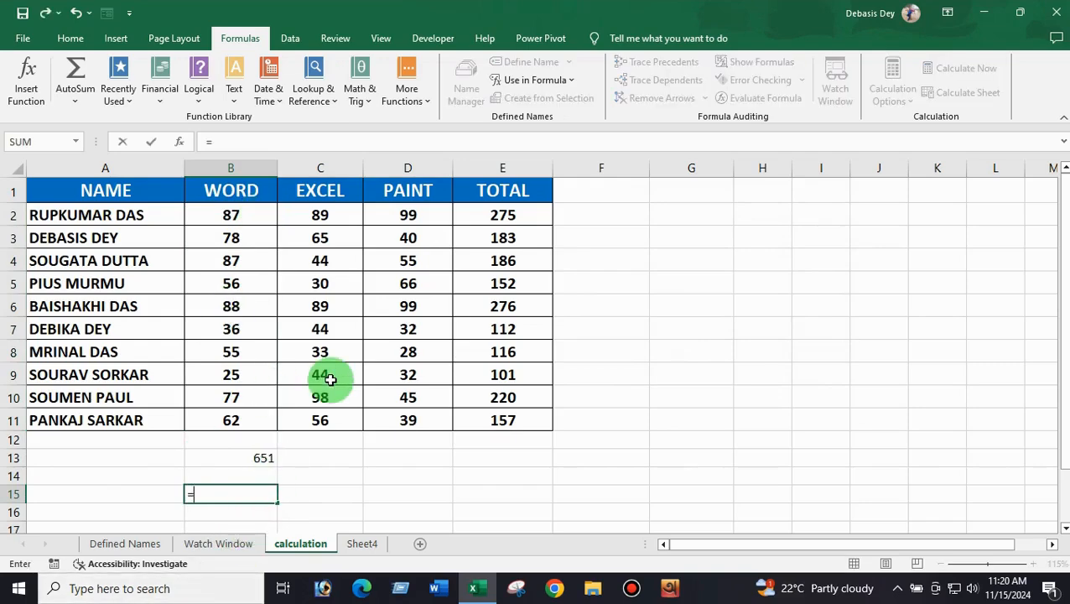
{"action": "type", "text": "SUM"}
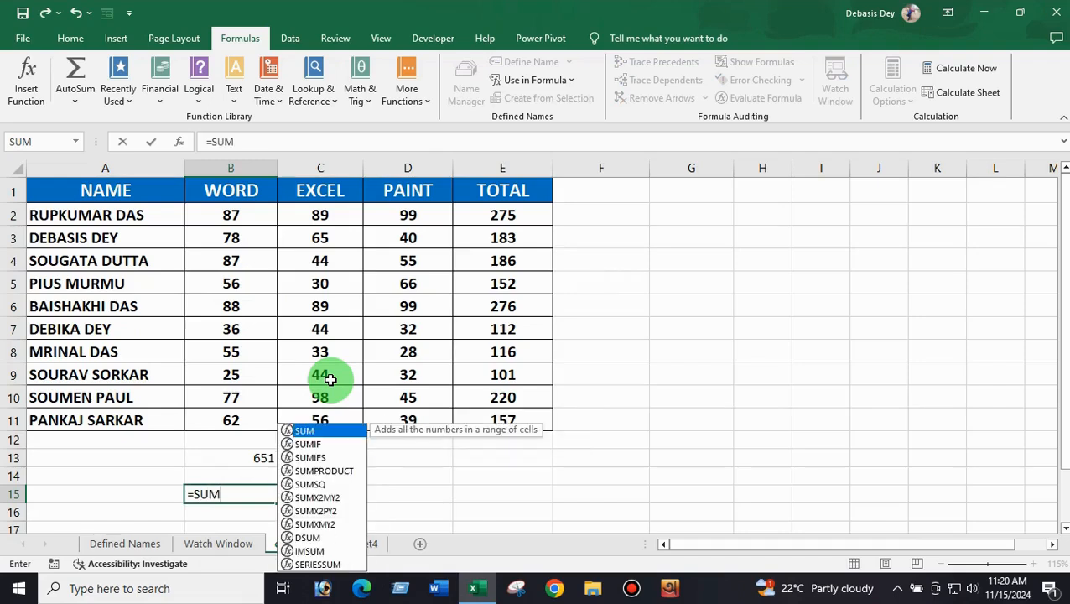
{"action": "type", "text": "("}
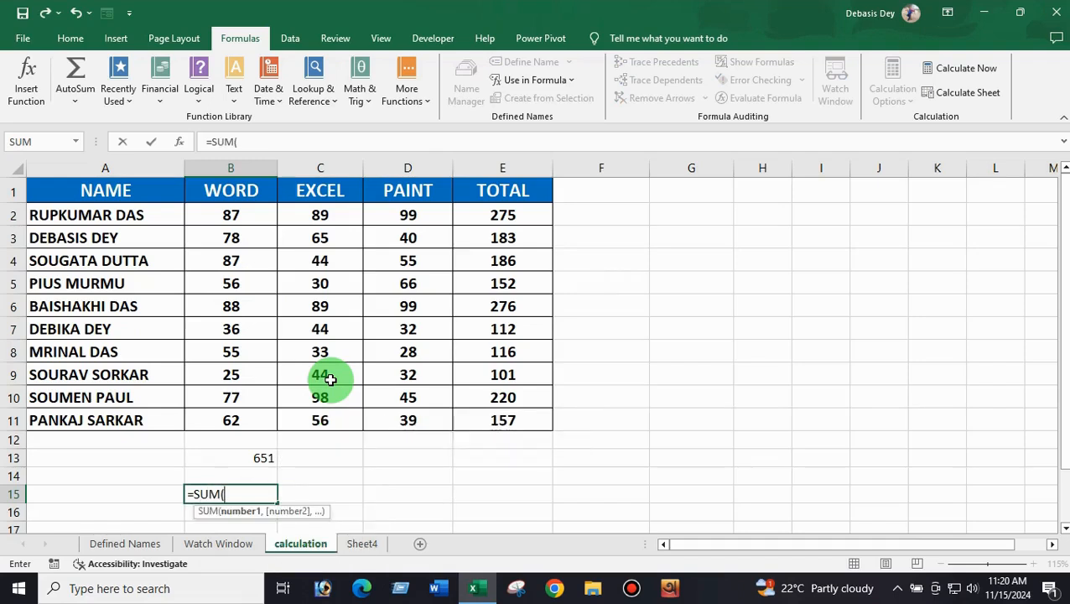
{"action": "type", "text": "WOR"}
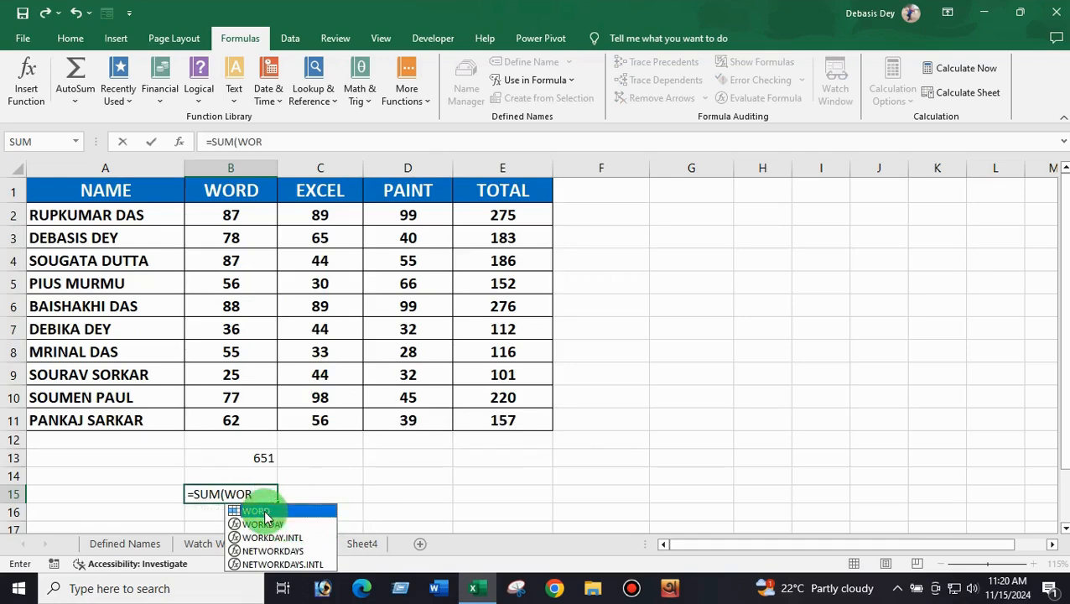
{"action": "type", "text": "RD"}
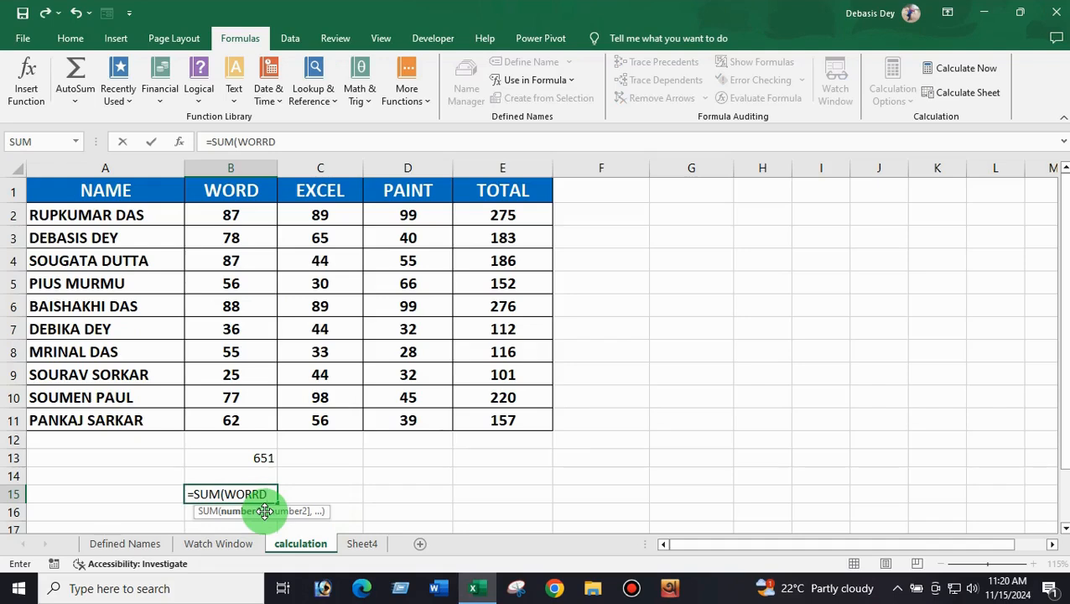
{"action": "key", "text": "BackSpace"}
{"action": "key", "text": "BackSpace"}
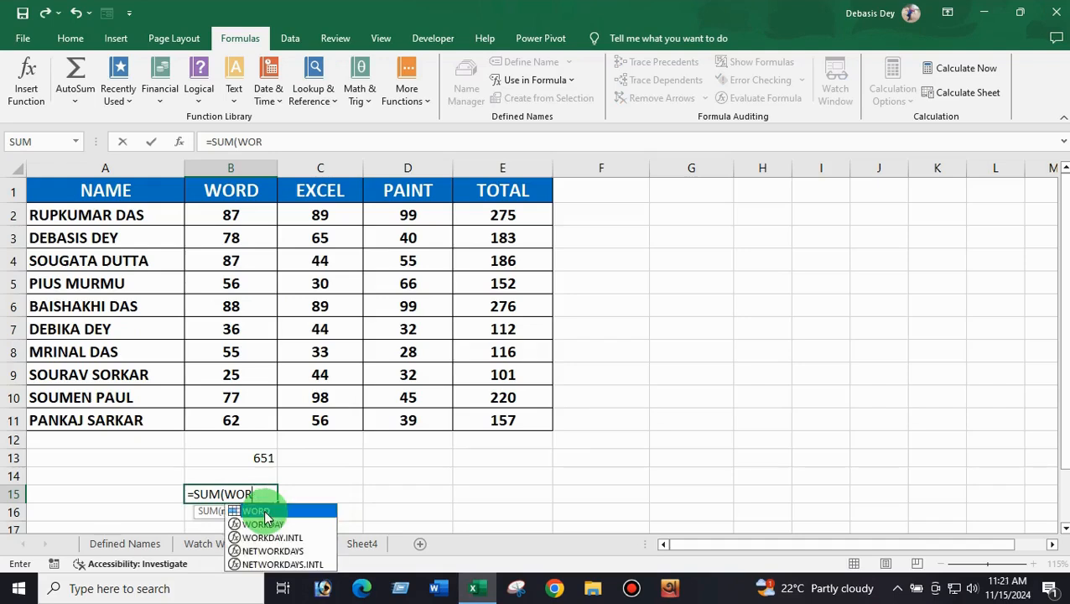
{"action": "type", "text": "D"}
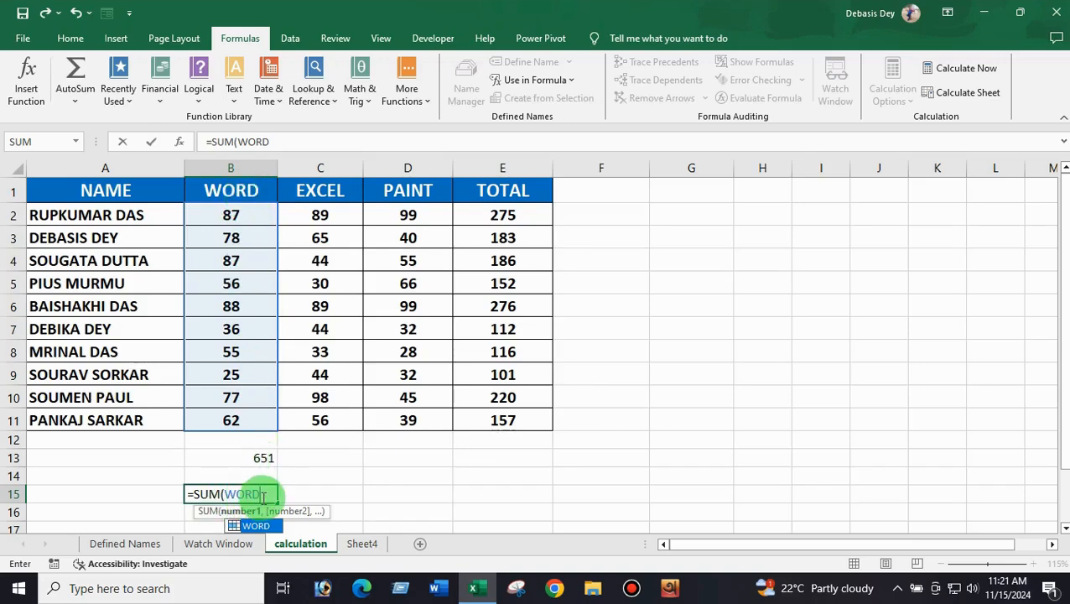
{"action": "type", "text": ")"}
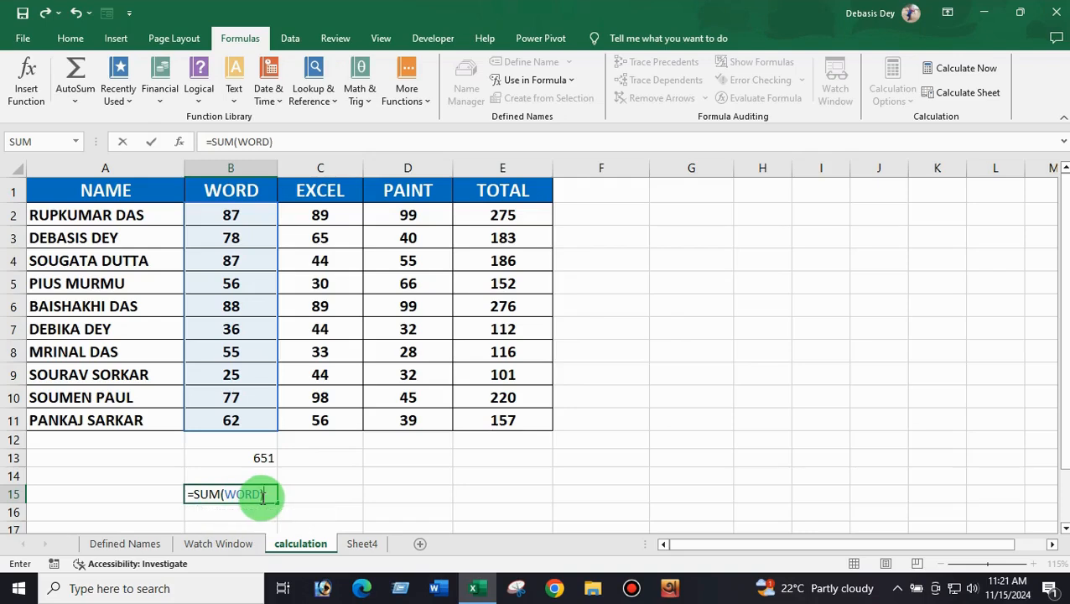
{"action": "key", "text": "Return"}
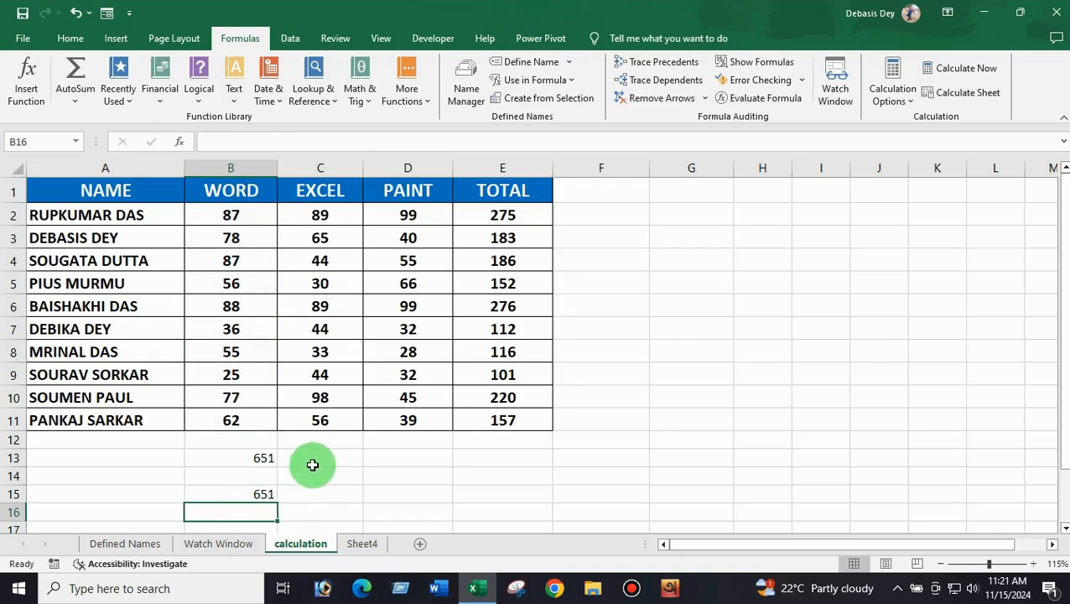
- Define the workbook-scoped name EXCEL for the marks in cells C2:C11
{"action": "left_click_drag", "start_coordinate": [332, 209], "coordinate": [327, 419]}
{"action": "left_click", "coordinate": [526, 62]}
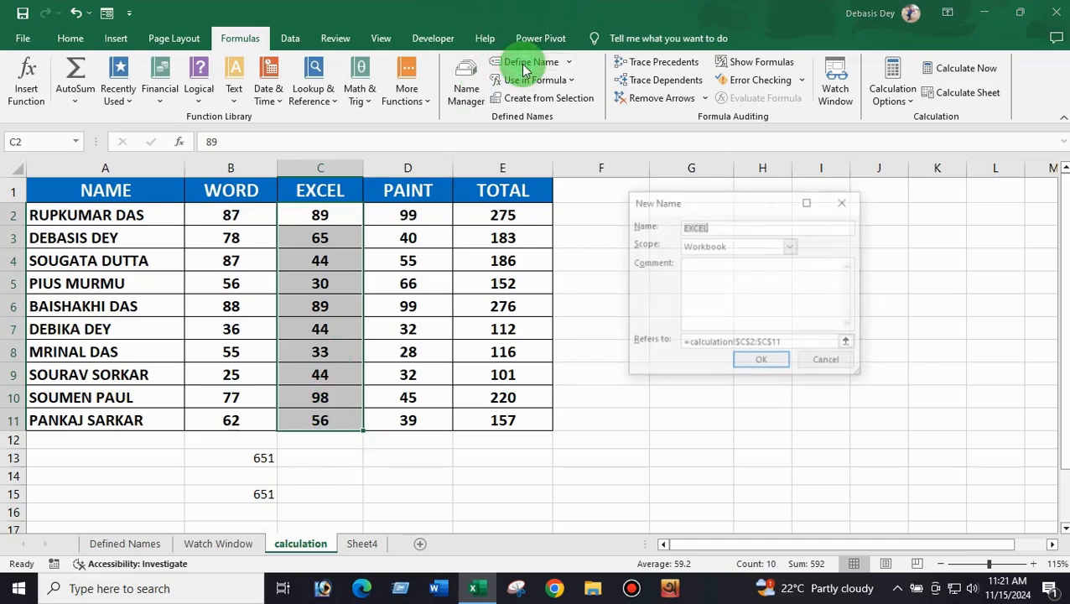
{"action": "left_click", "coordinate": [721, 228]}
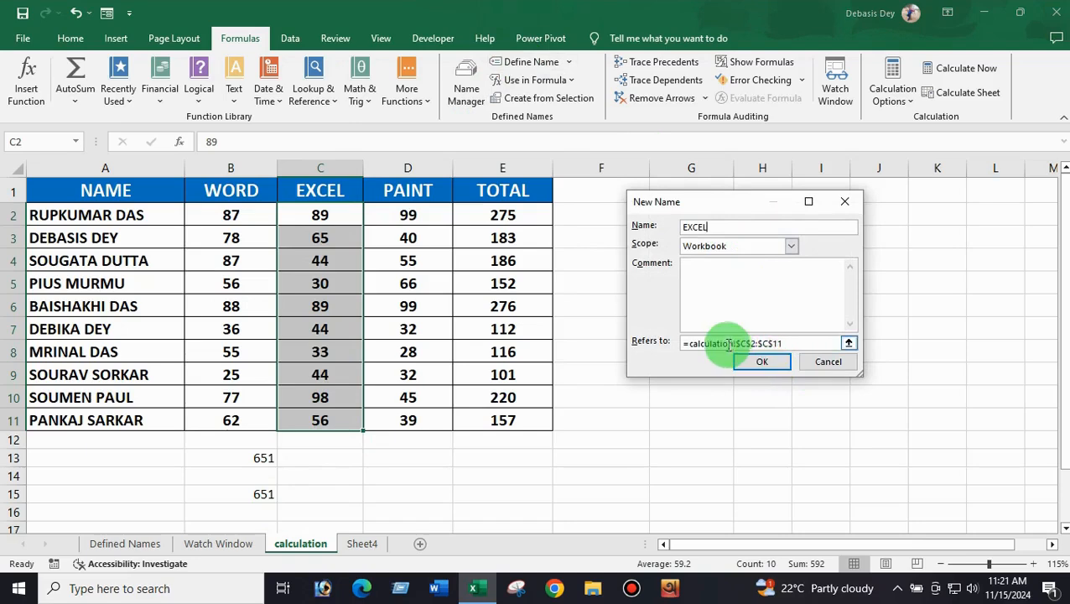
{"action": "left_click", "coordinate": [757, 362]}
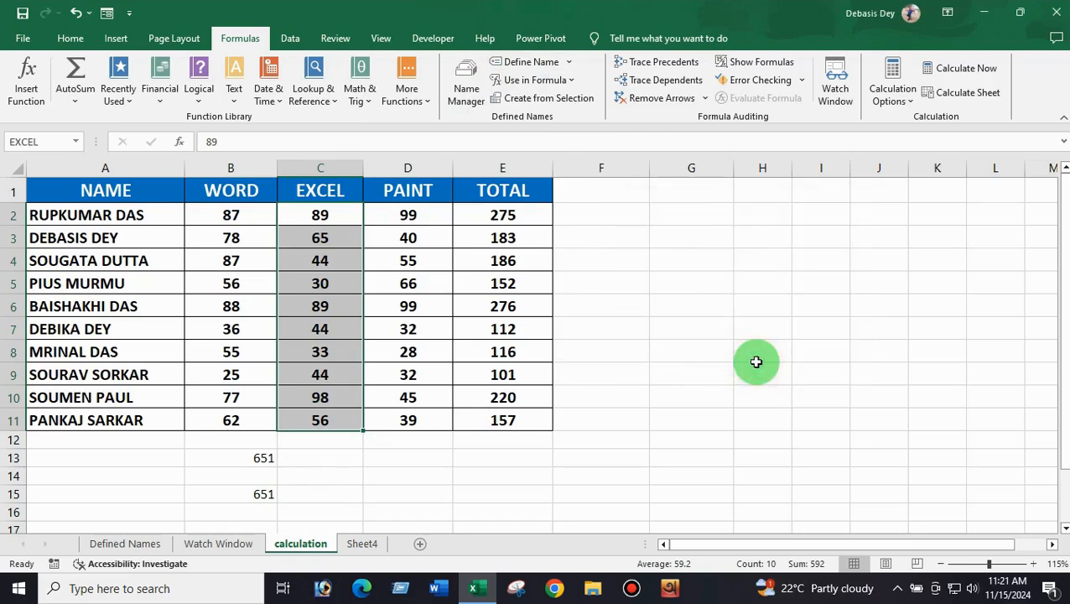
- Define the workbook-scoped name PAINT for cells D1:D11, including the column header
{"action": "left_click", "coordinate": [419, 191]}
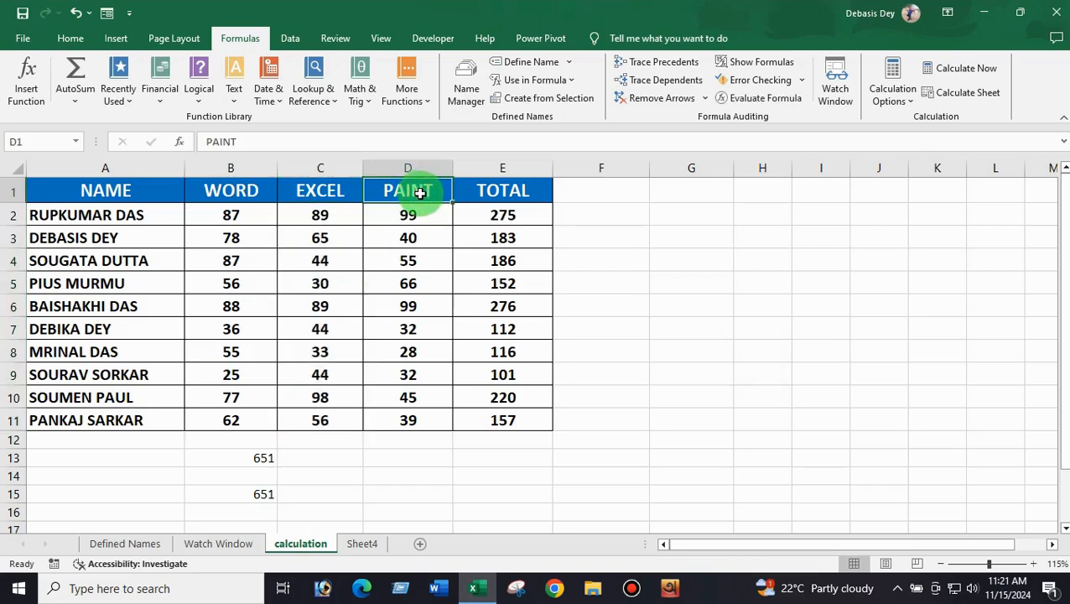
{"action": "left_click_drag", "start_coordinate": [420, 193], "coordinate": [420, 419]}
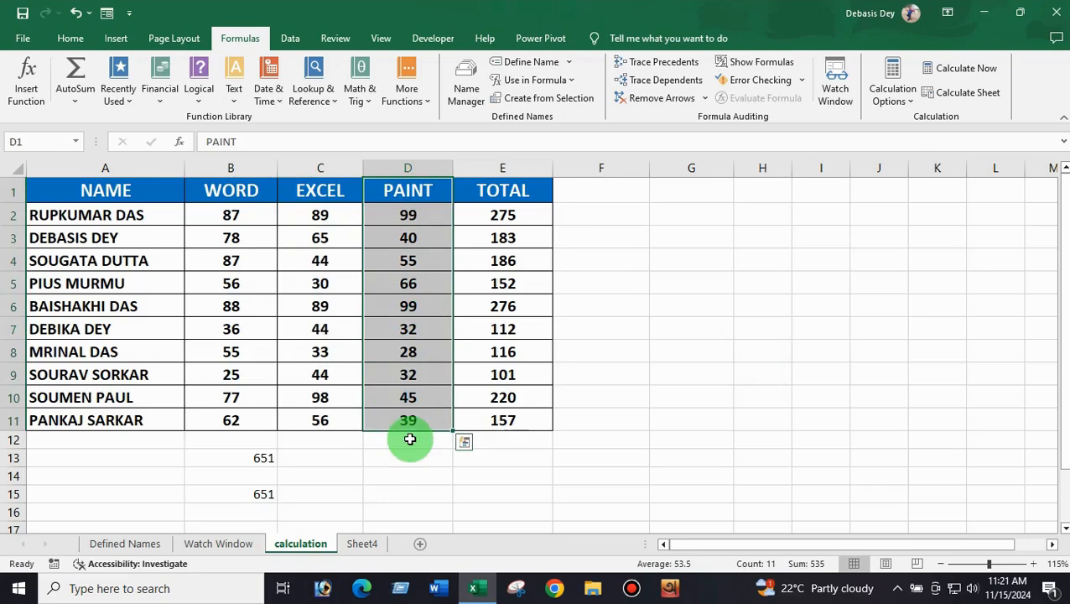
{"action": "left_click", "coordinate": [527, 61]}
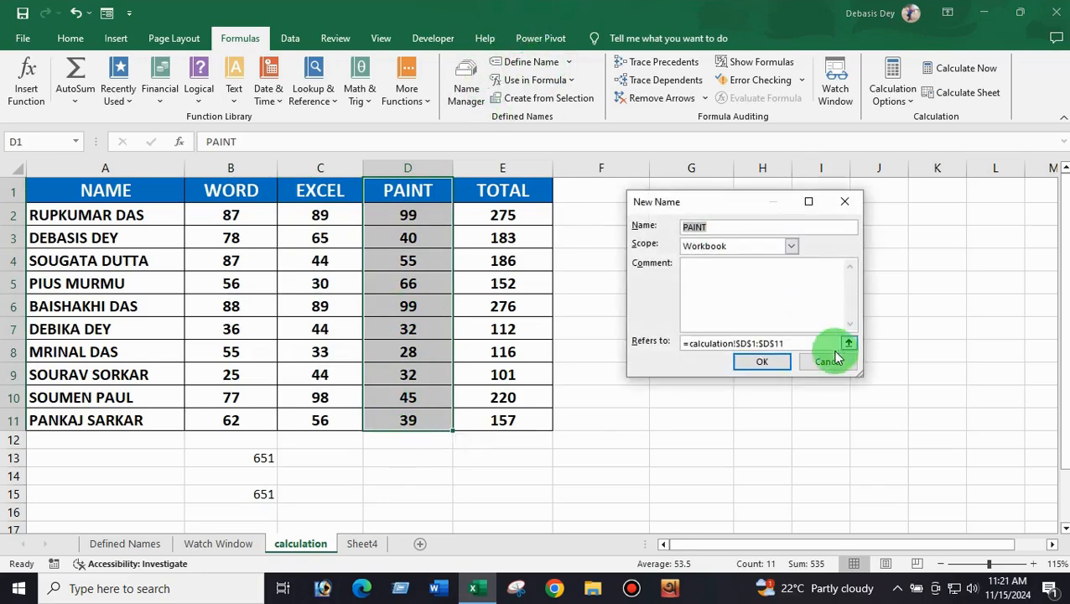
{"action": "left_click", "coordinate": [766, 361]}
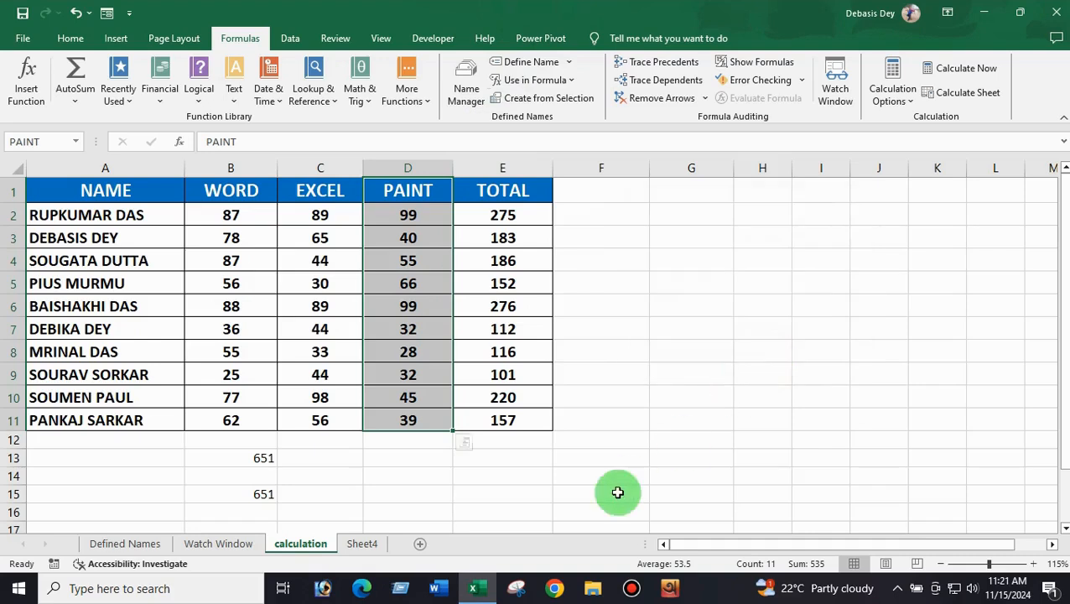
{"action": "left_click", "coordinate": [562, 479]}
- Total the EXCEL marks by their defined name in cell C14 with the formula =SUM(EXCEL)
{"action": "left_click", "coordinate": [347, 472]}
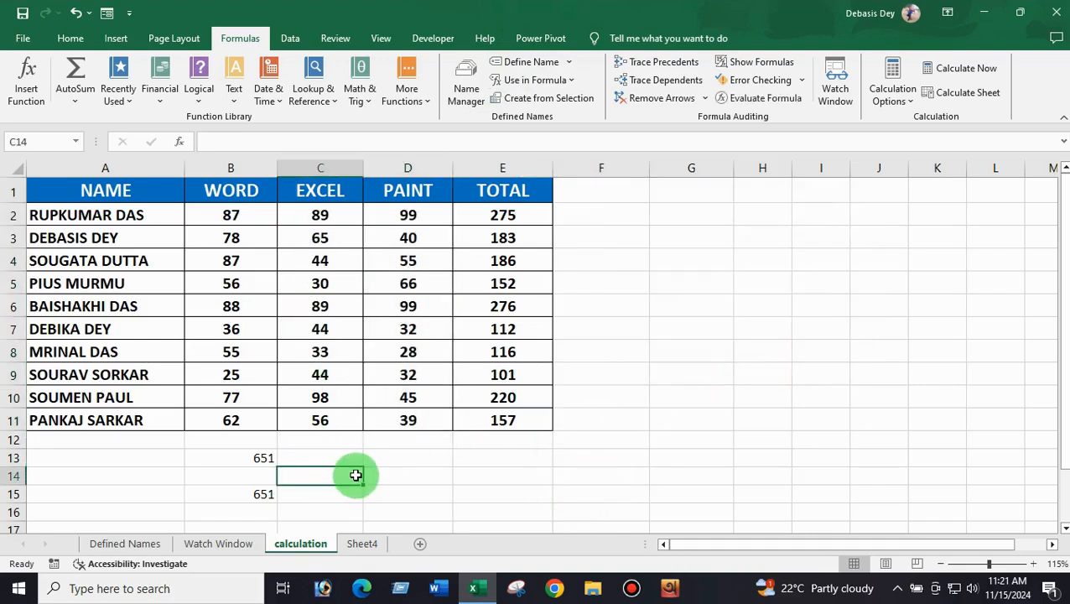
{"action": "type", "text": "="}
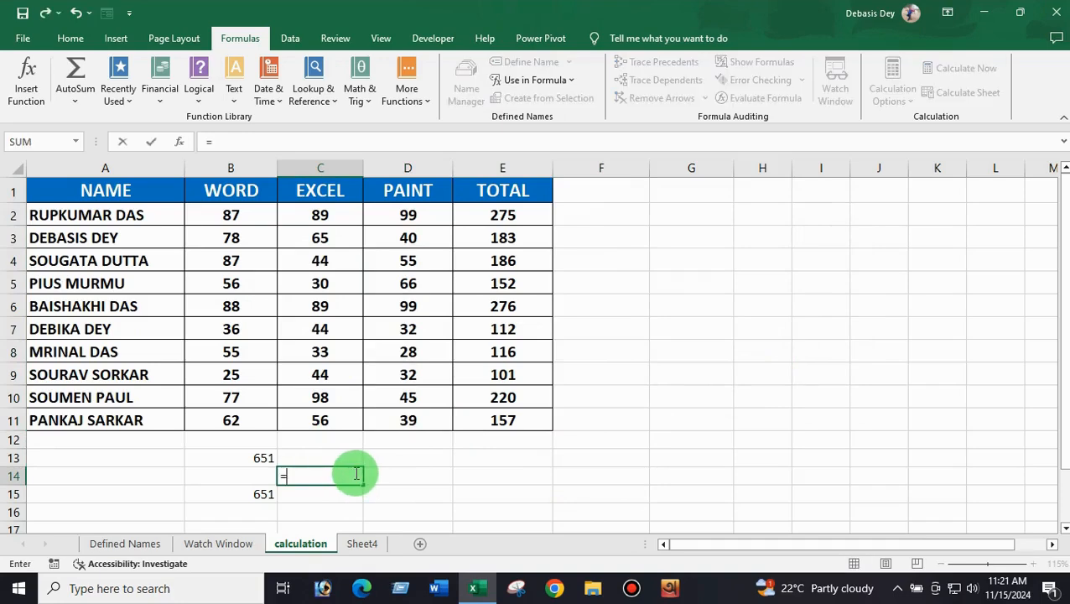
{"action": "type", "text": "SUM"}
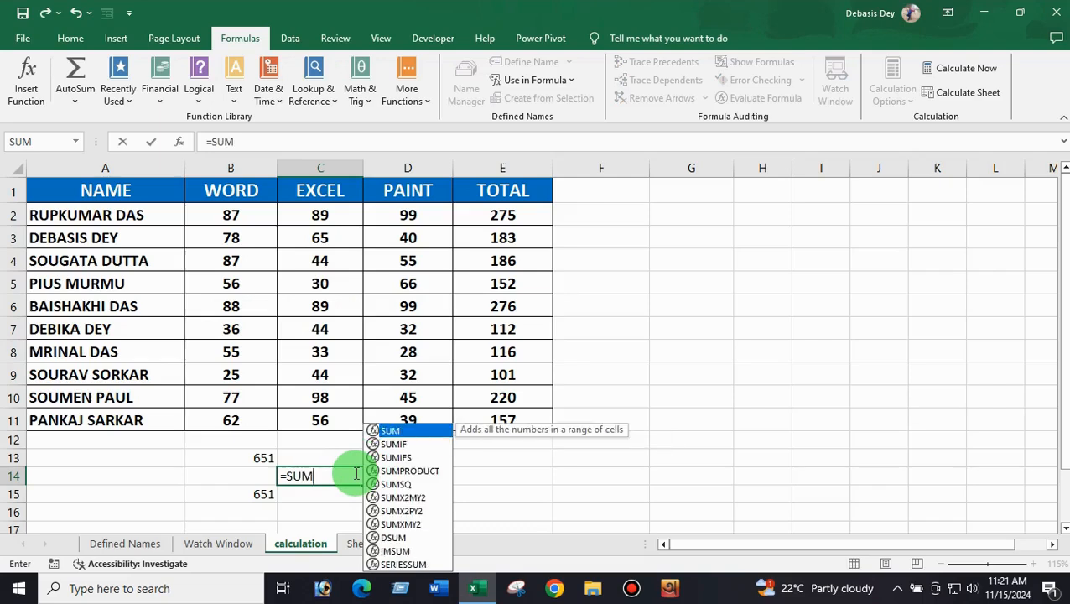
{"action": "type", "text": "("}
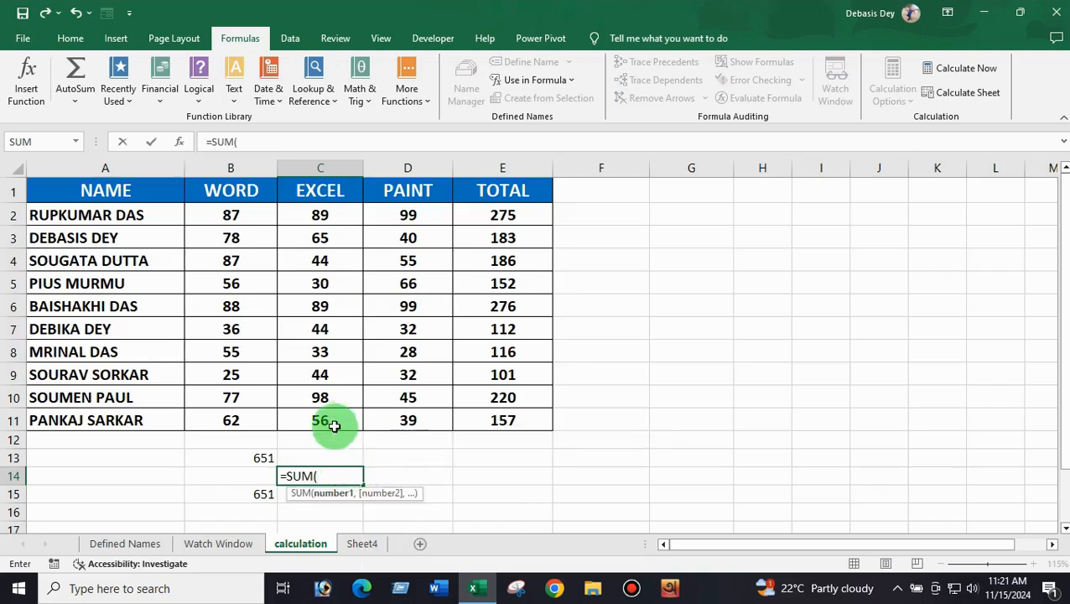
{"action": "type", "text": "EXCEL"}
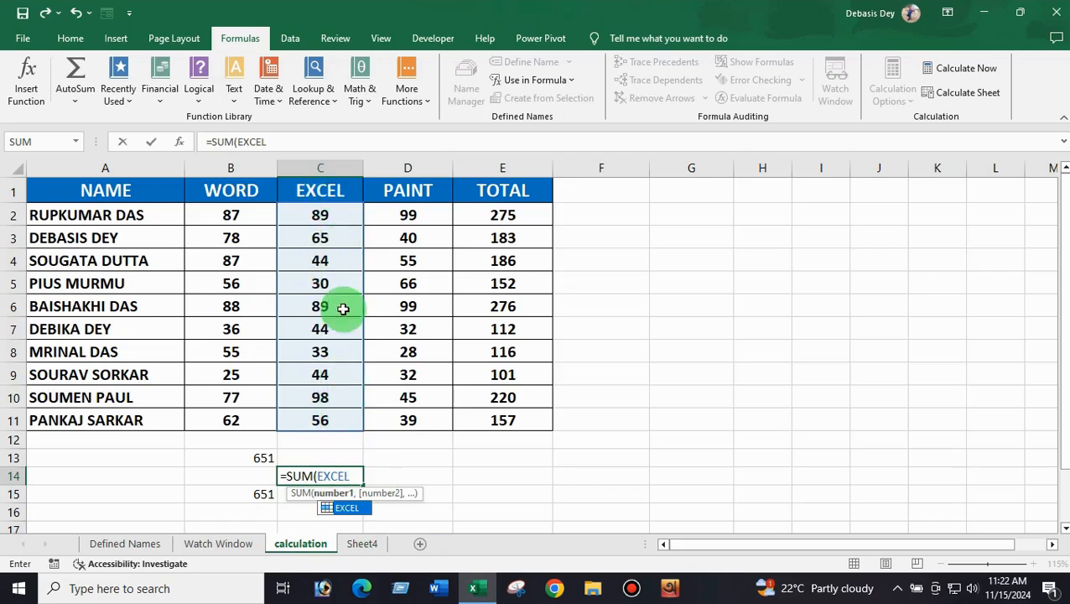
{"action": "double_click", "coordinate": [346, 508]}
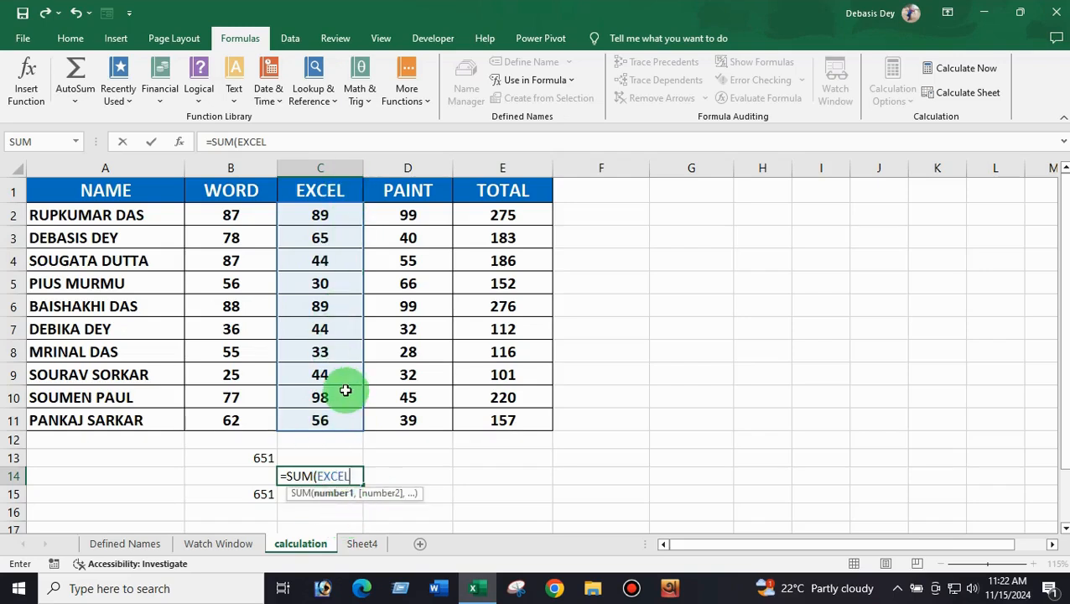
{"action": "type", "text": ")"}
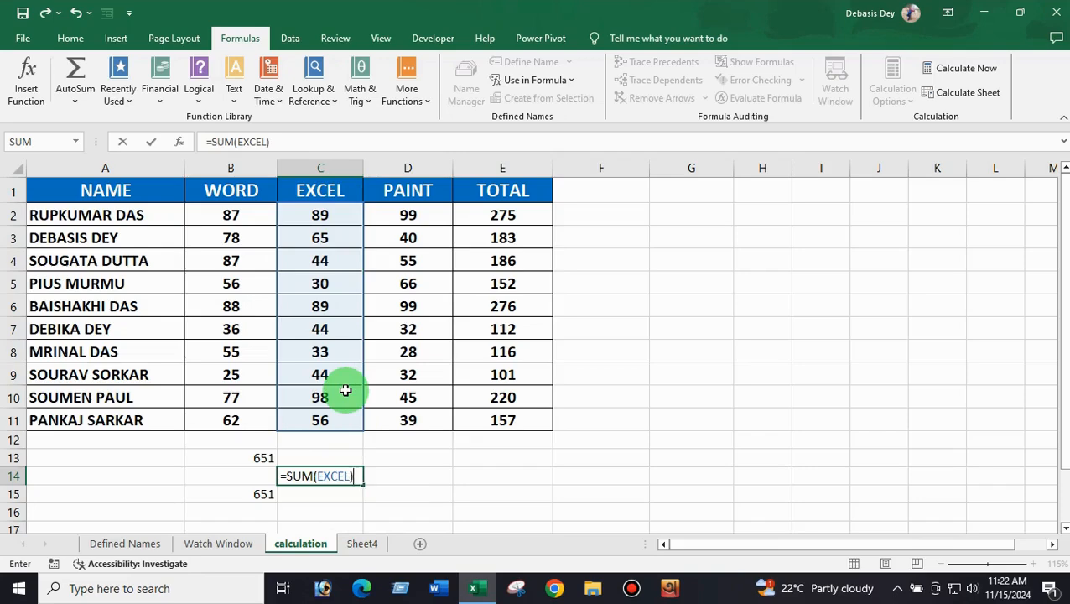
{"action": "key", "text": "Return"}
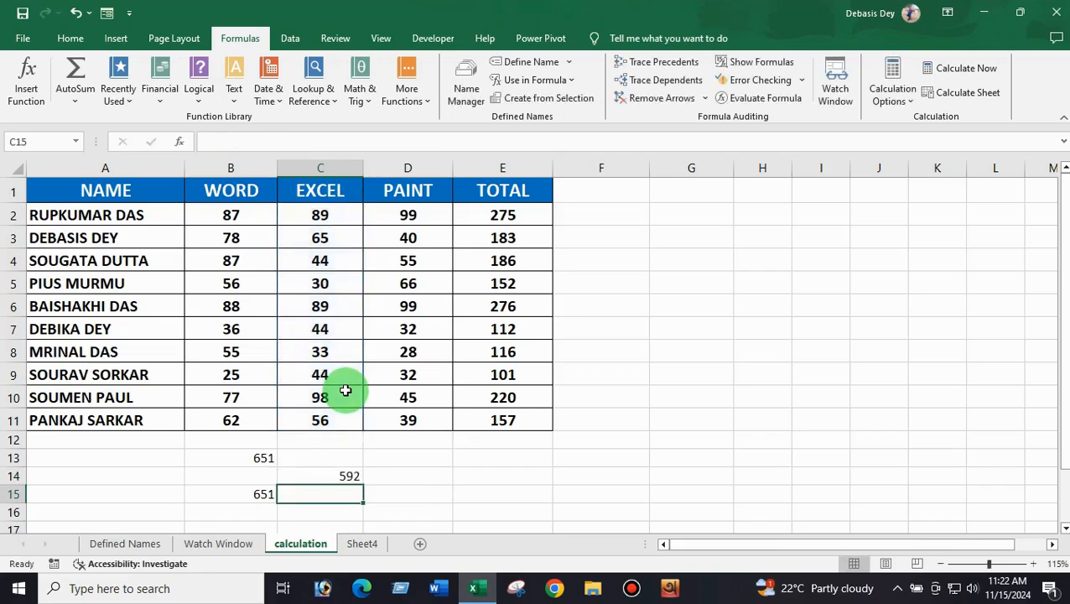
{"action": "left_click", "coordinate": [327, 478]}
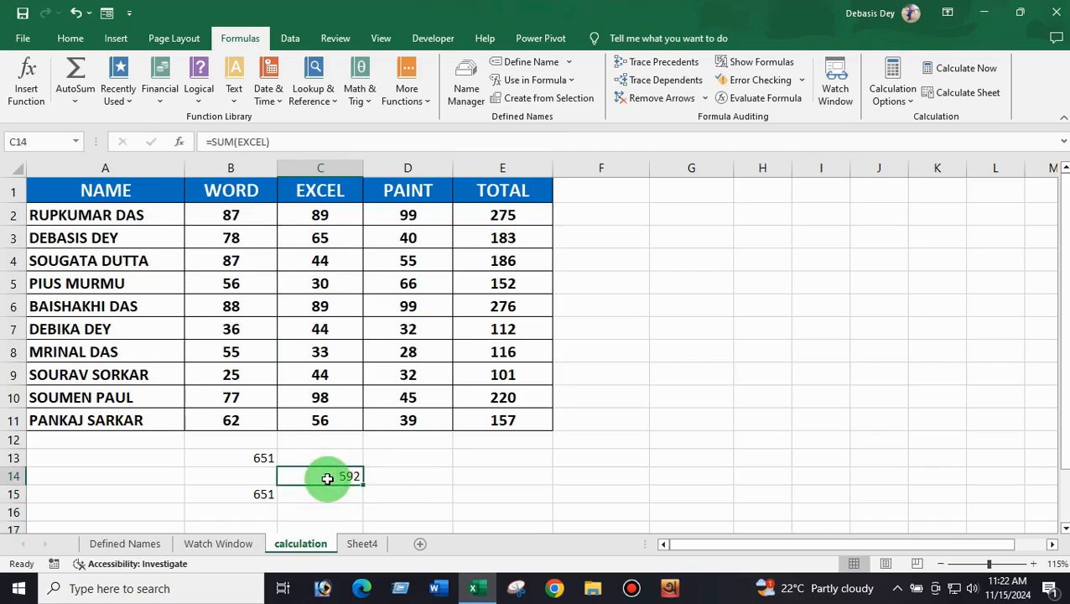
- Define the workbook-scoped name TABLE for the whole marks table in cells A1:E11
{"action": "left_click", "coordinate": [406, 472]}
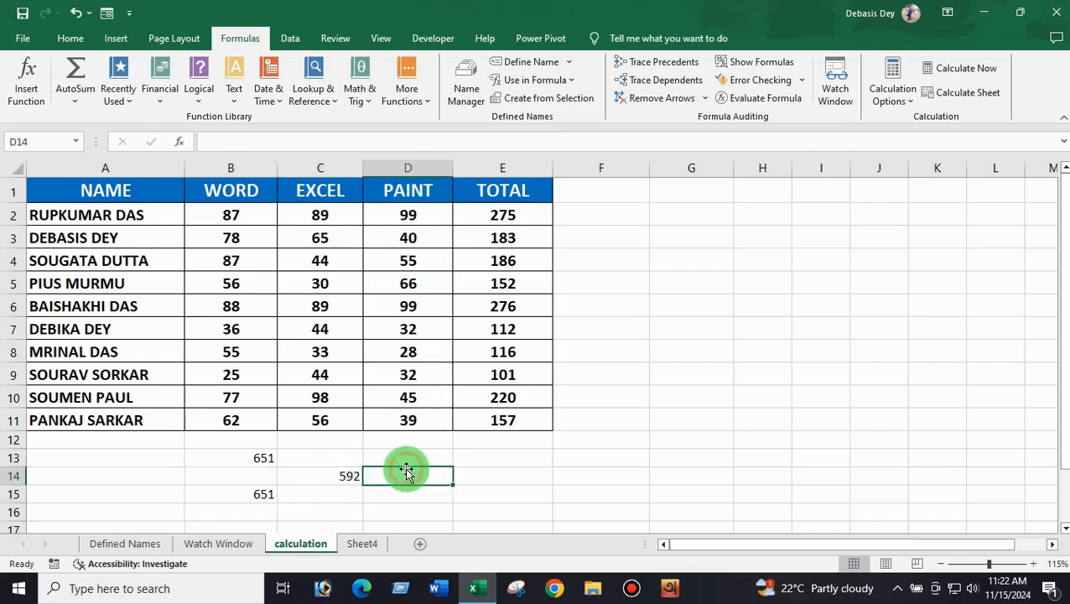
{"action": "type", "text": "="}
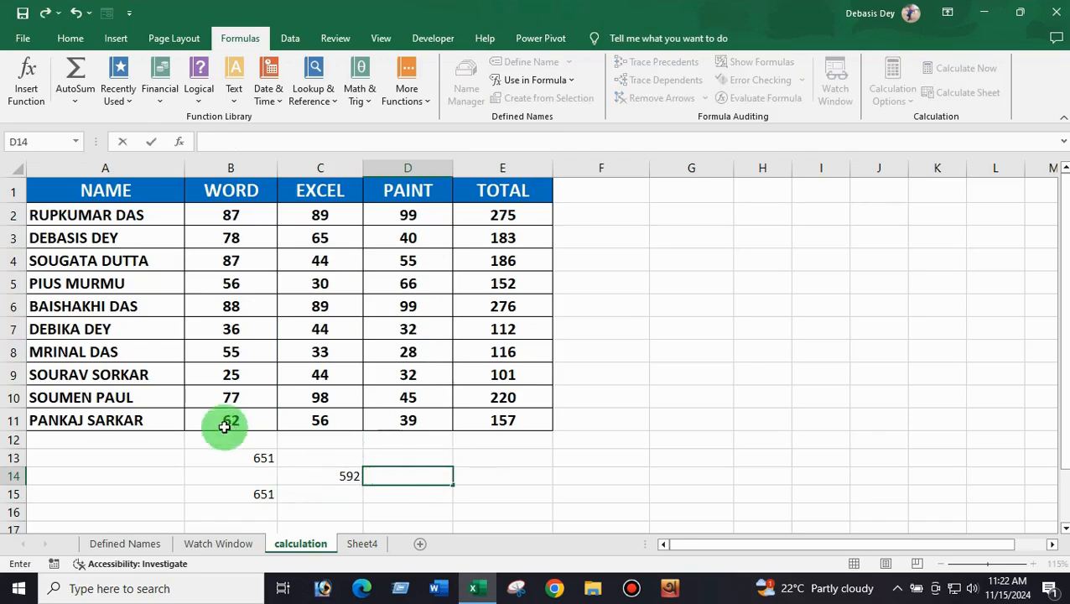
{"action": "left_click_drag", "start_coordinate": [88, 191], "coordinate": [498, 421]}
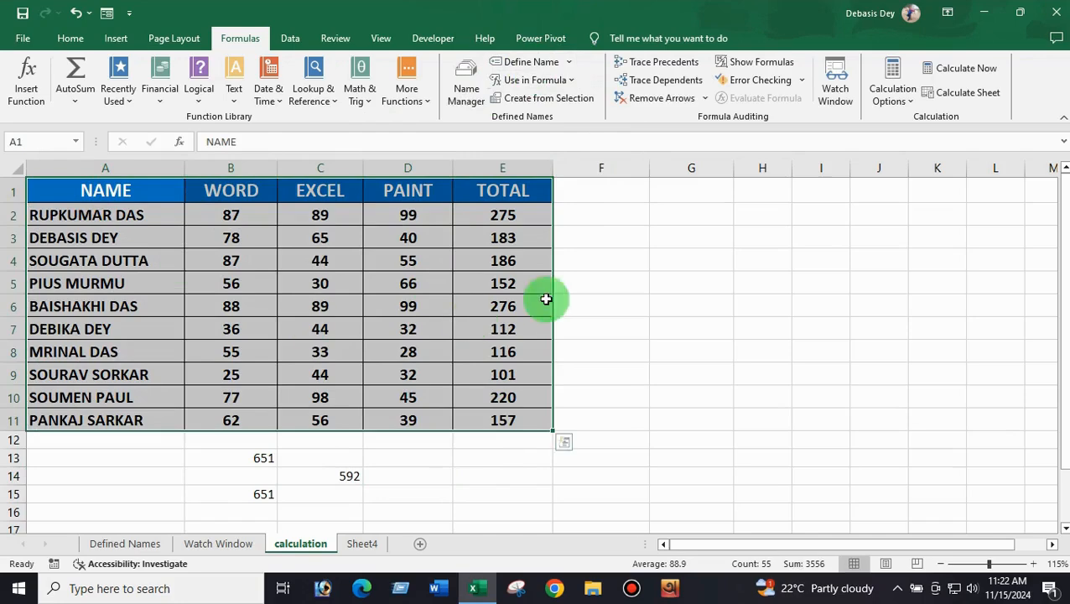
{"action": "left_click", "coordinate": [521, 65]}
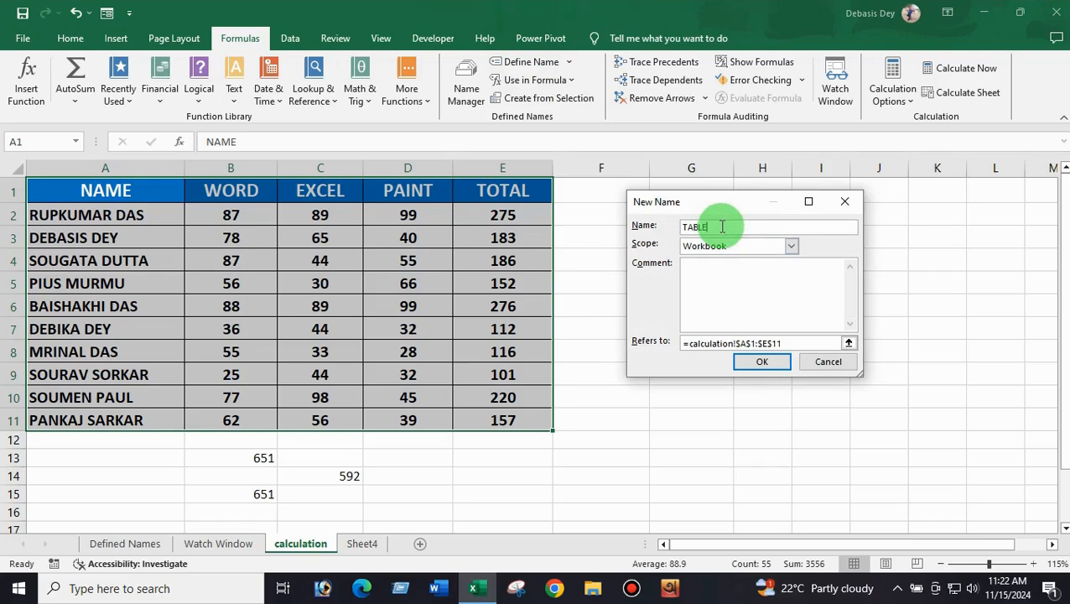
{"action": "left_click", "coordinate": [767, 361]}
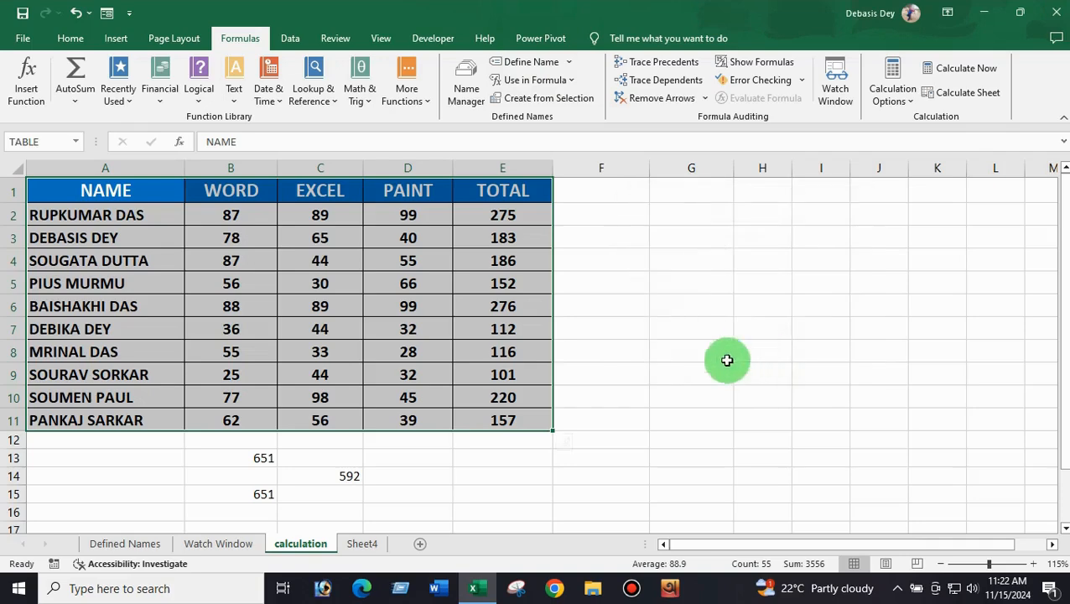
{"action": "left_click", "coordinate": [612, 512]}
- Try references to the defined names TABLE and EXCEL in cell E14, erasing each one without entering it
{"action": "left_click", "coordinate": [487, 475]}
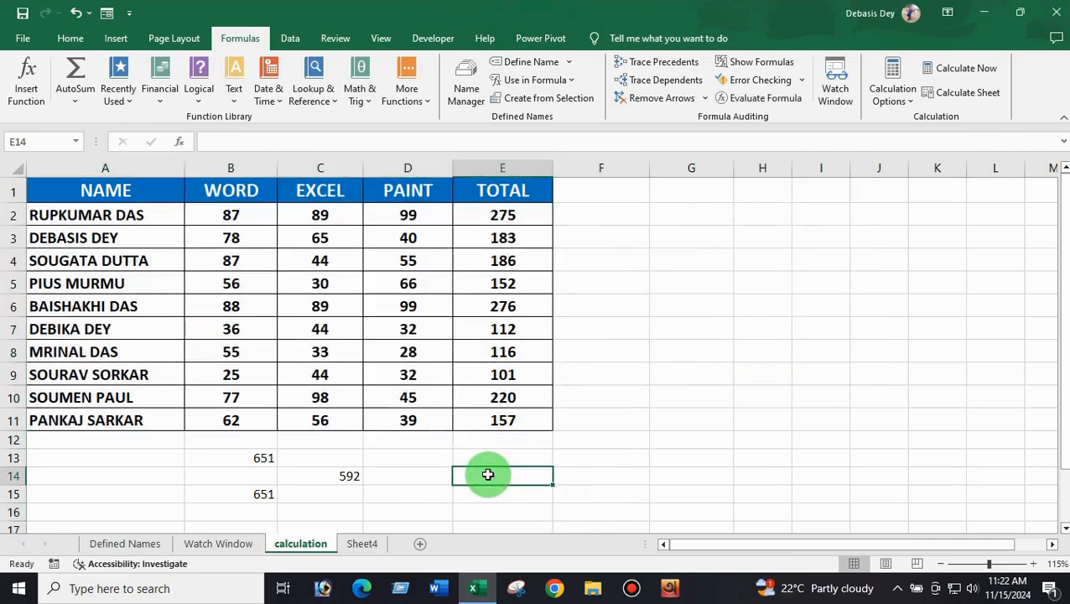
{"action": "type", "text": "=TA"}
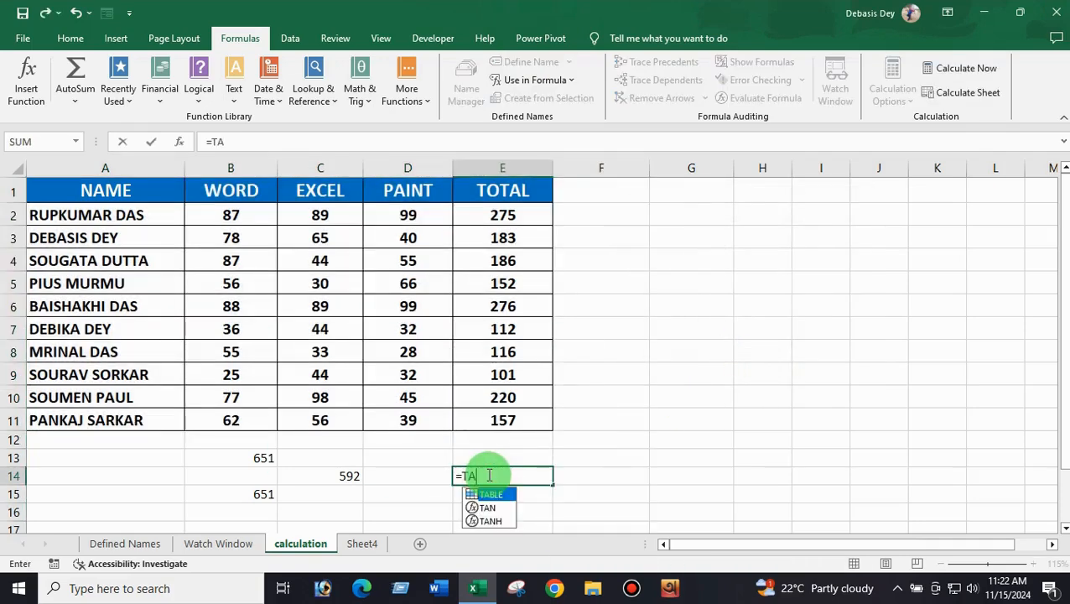
{"action": "type", "text": "BLE"}
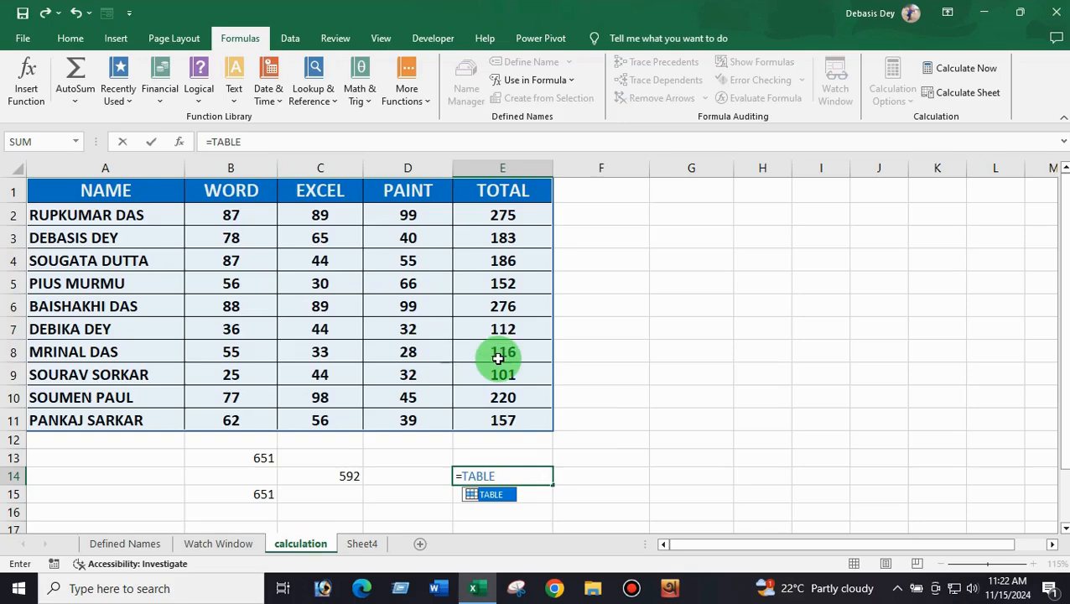
{"action": "key", "text": "BackSpace"}
{"action": "key", "text": "BackSpace"}
{"action": "key", "text": "BackSpace"}
{"action": "key", "text": "BackSpace"}
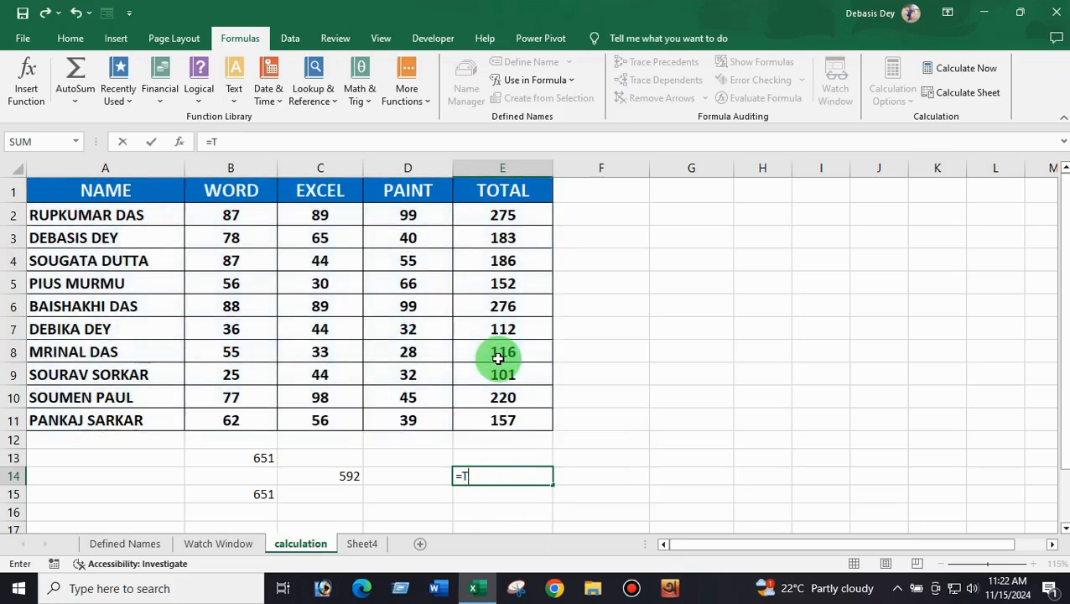
{"action": "type", "text": "EXCEL"}
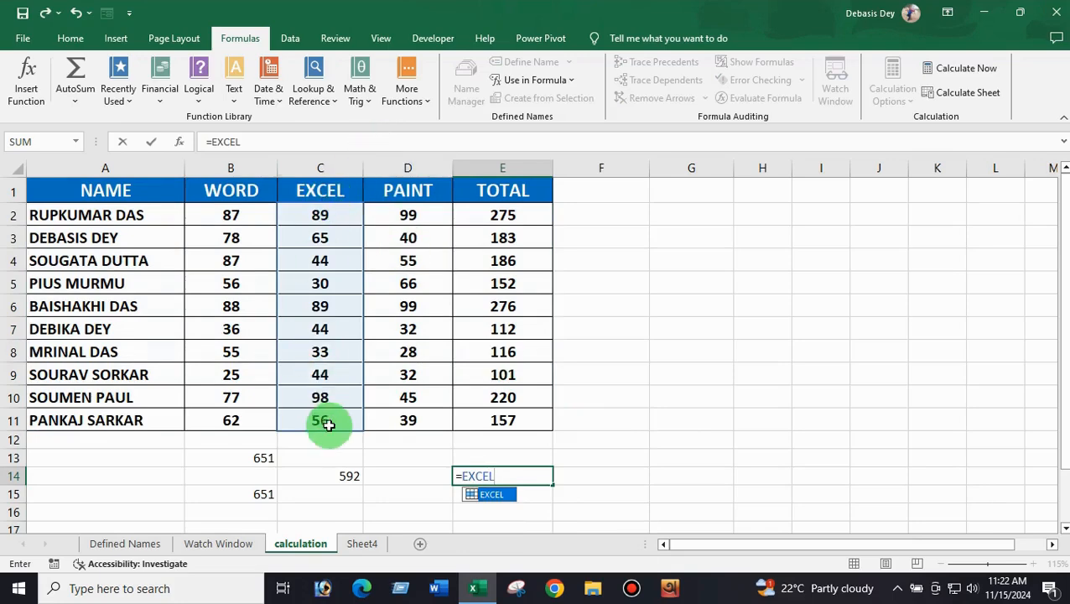
{"action": "key", "text": "BackSpace"}
{"action": "key", "text": "BackSpace"}
{"action": "key", "text": "BackSpace"}
{"action": "key", "text": "BackSpace"}
{"action": "key", "text": "BackSpace"}
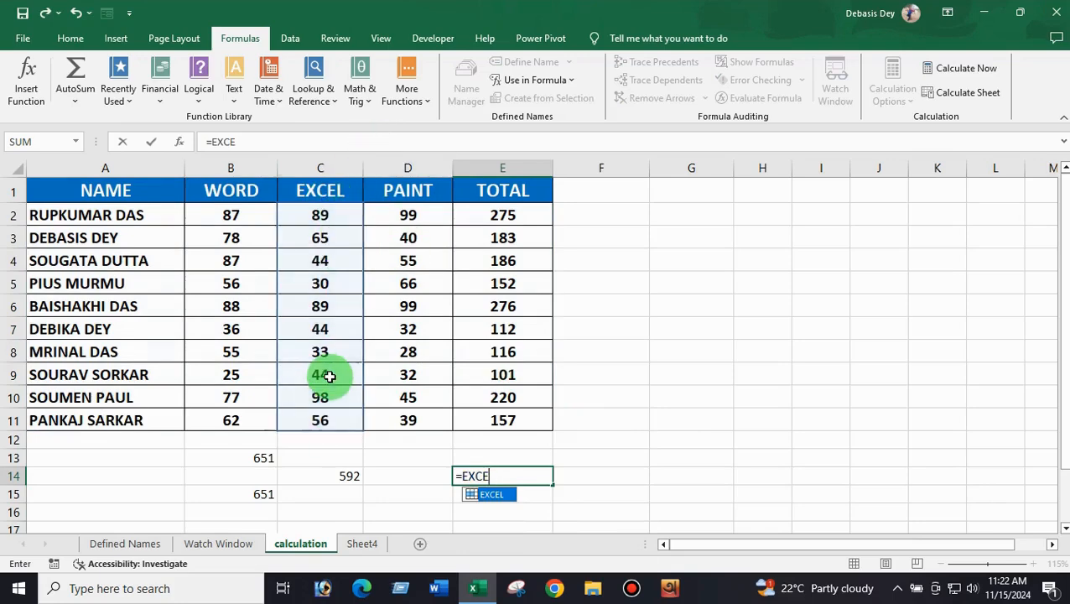
- Total the PAINT marks by their defined name in cell E14 with the formula =SUM(PAINT)
{"action": "type", "text": "P"}
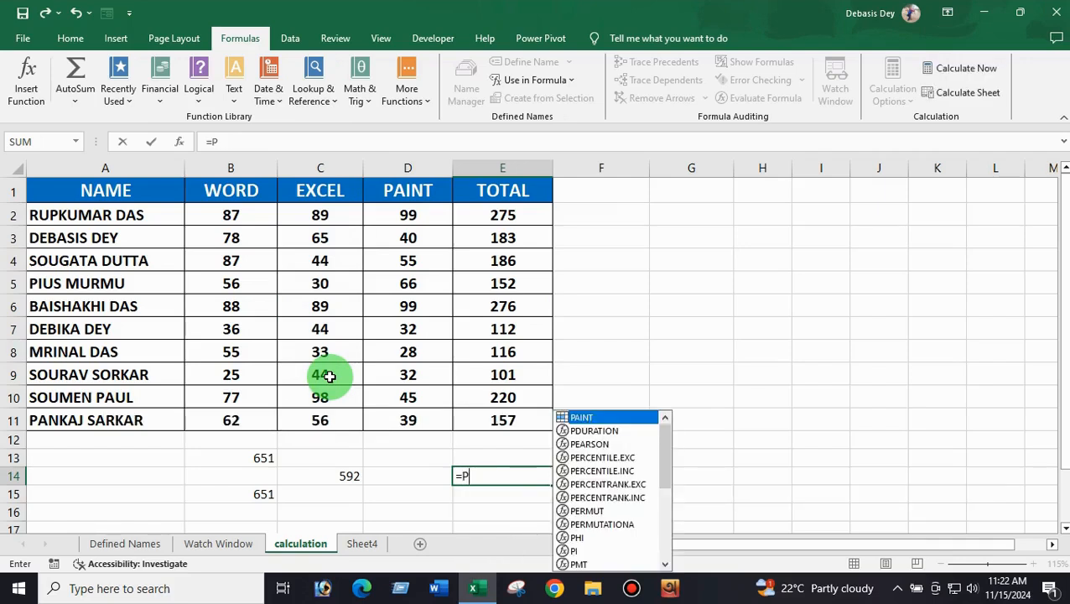
{"action": "type", "text": "AINT"}
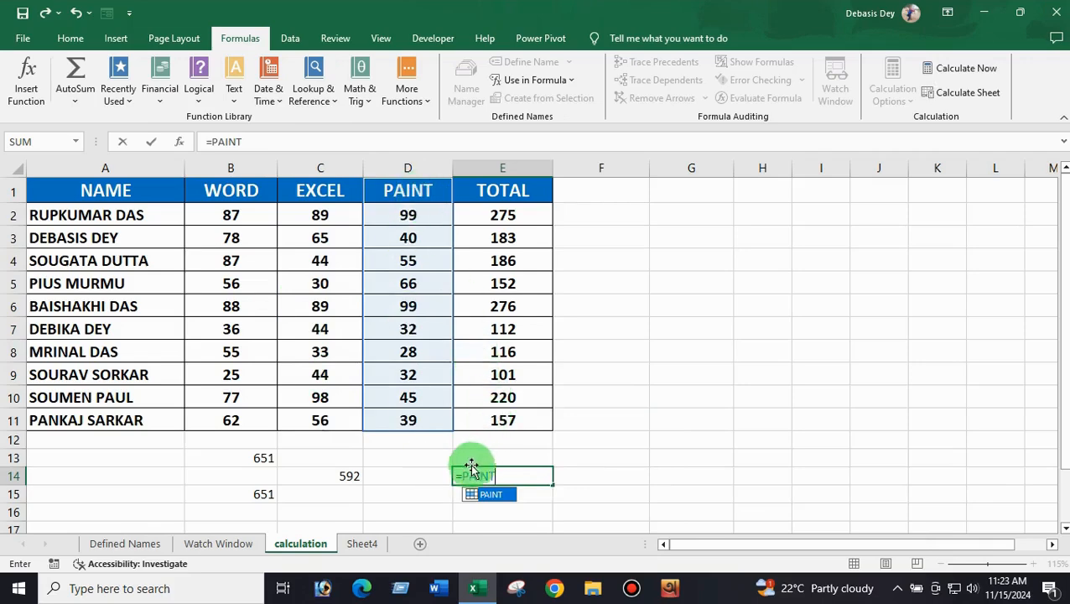
{"action": "type", "text": "SUM"}
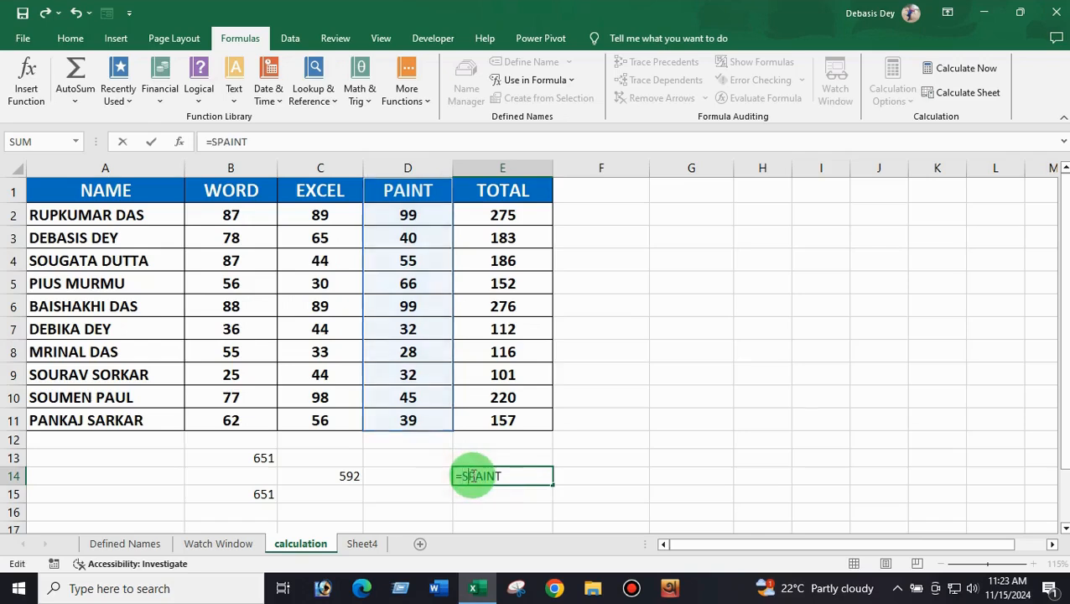
{"action": "type", "text": "("}
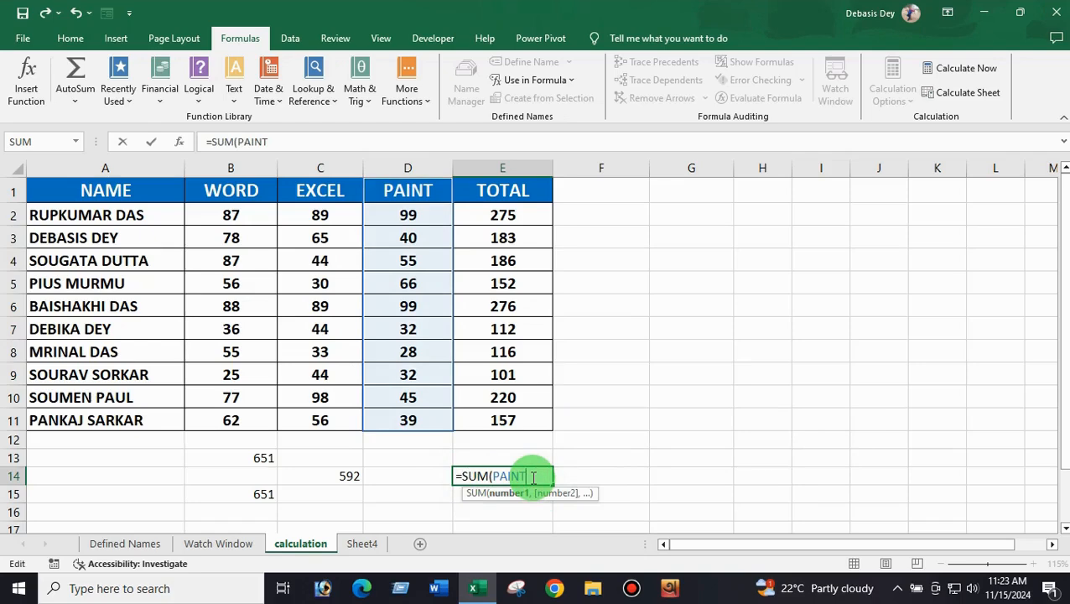
{"action": "type", "text": ")"}
{"action": "key", "text": "Return"}
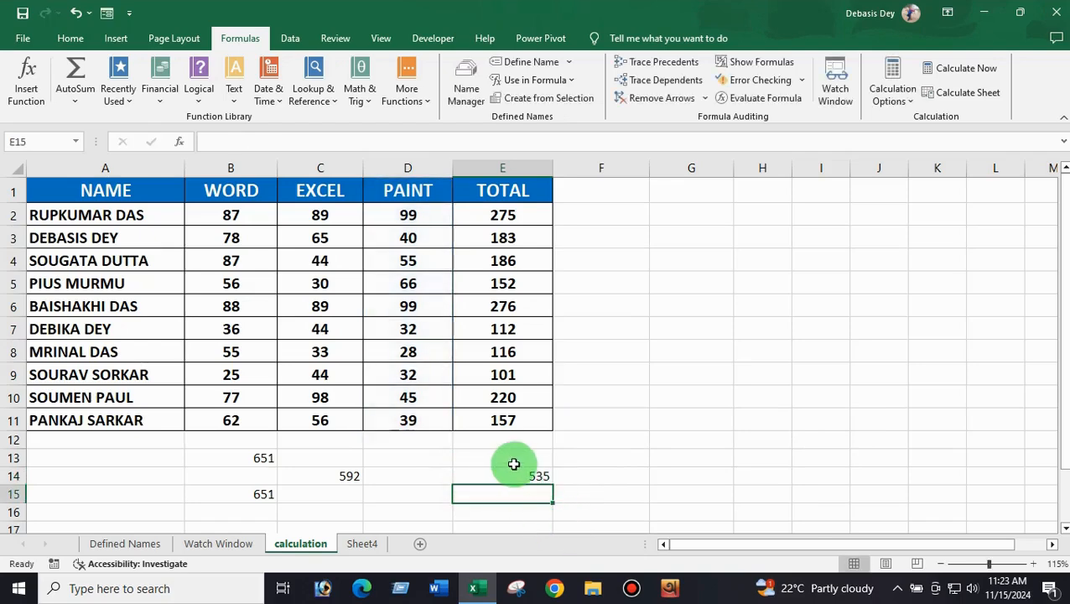
{"action": "left_click", "coordinate": [496, 476]}
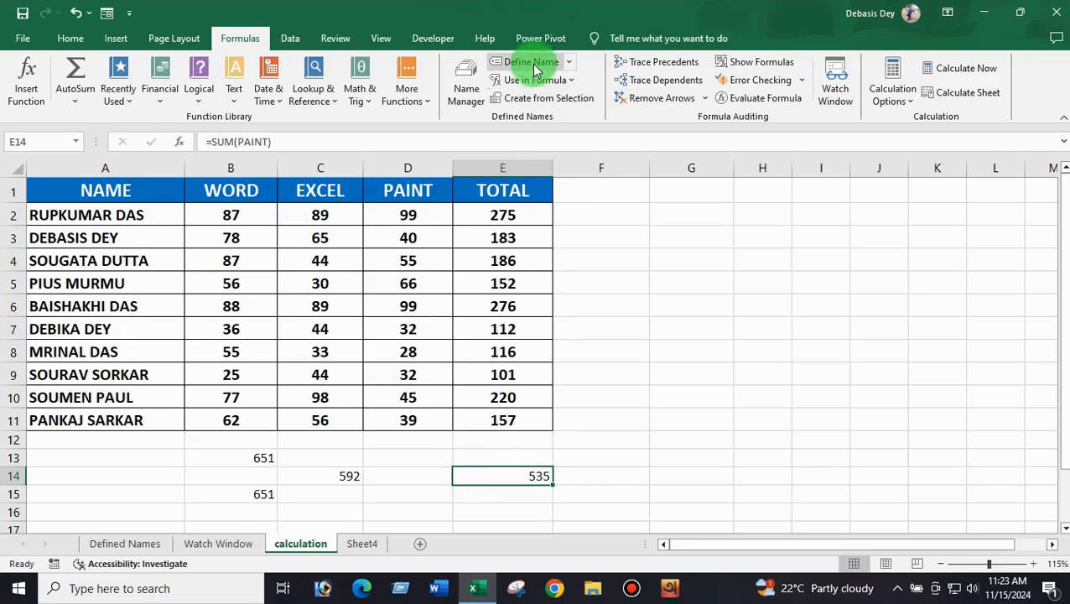
- Delete the defined name TABLE from the workbook in the Name Manager
{"action": "left_click", "coordinate": [467, 79]}
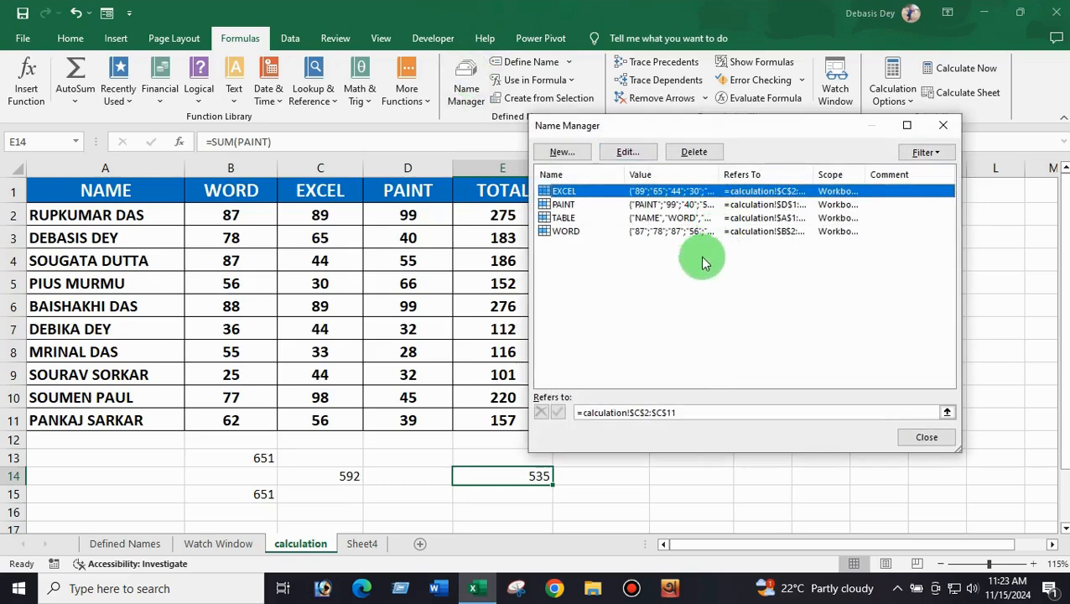
{"action": "left_click_drag", "start_coordinate": [726, 132], "coordinate": [756, 120]}
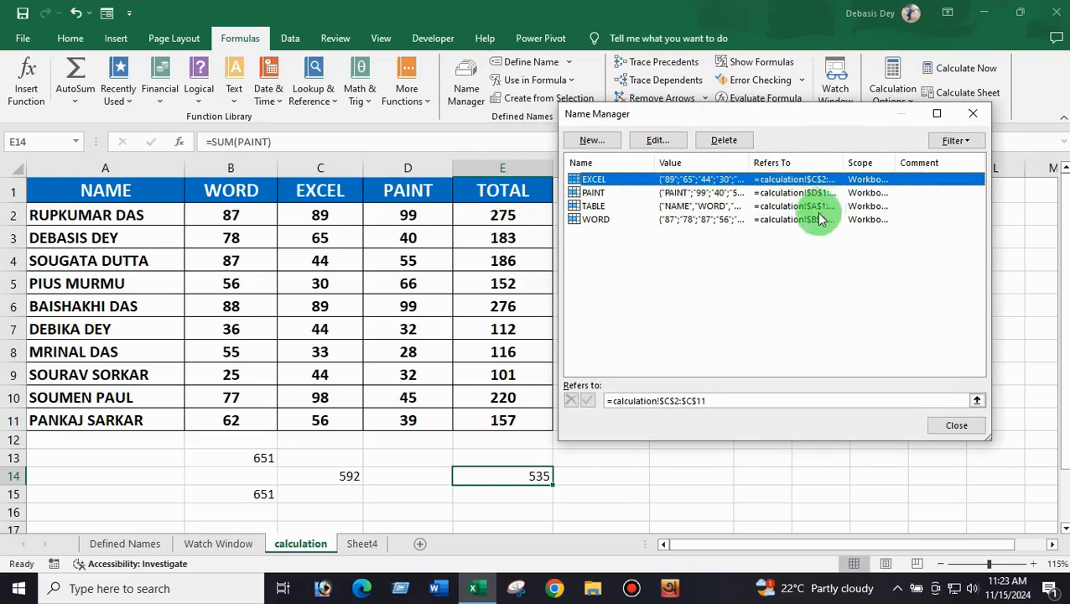
{"action": "left_click", "coordinate": [590, 207]}
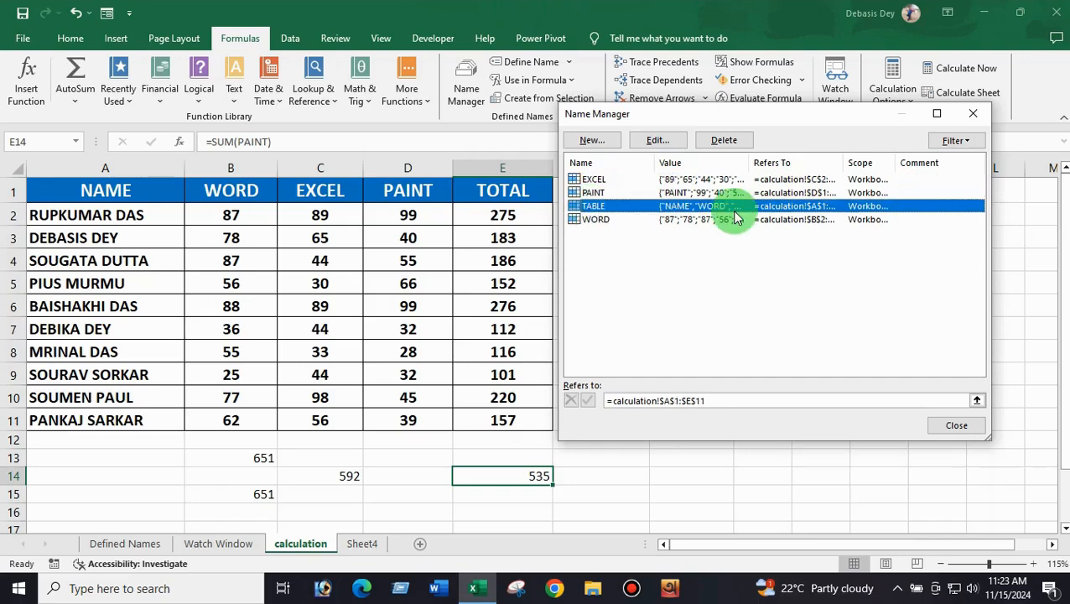
{"action": "left_click", "coordinate": [726, 141]}
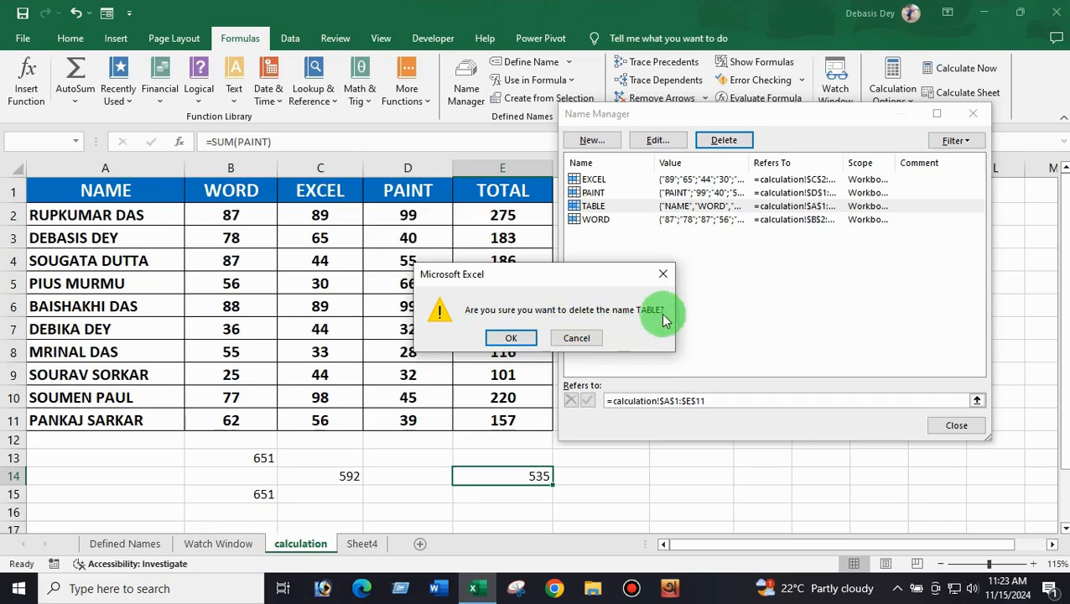
{"action": "left_click", "coordinate": [508, 338]}
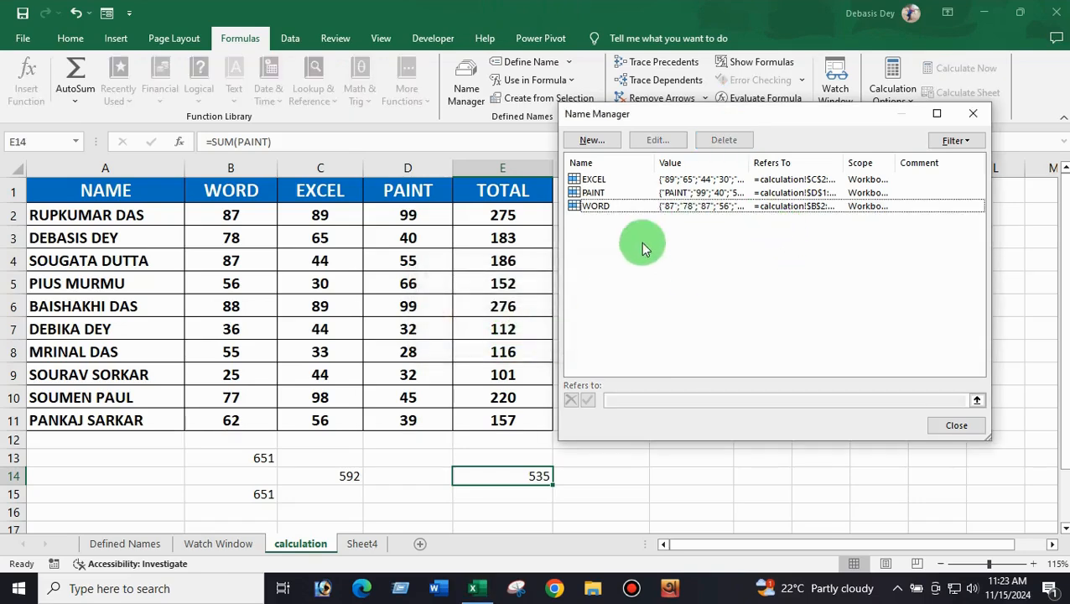
- Delete the defined name WORD from the workbook in the Name Manager
{"action": "left_click", "coordinate": [622, 205]}
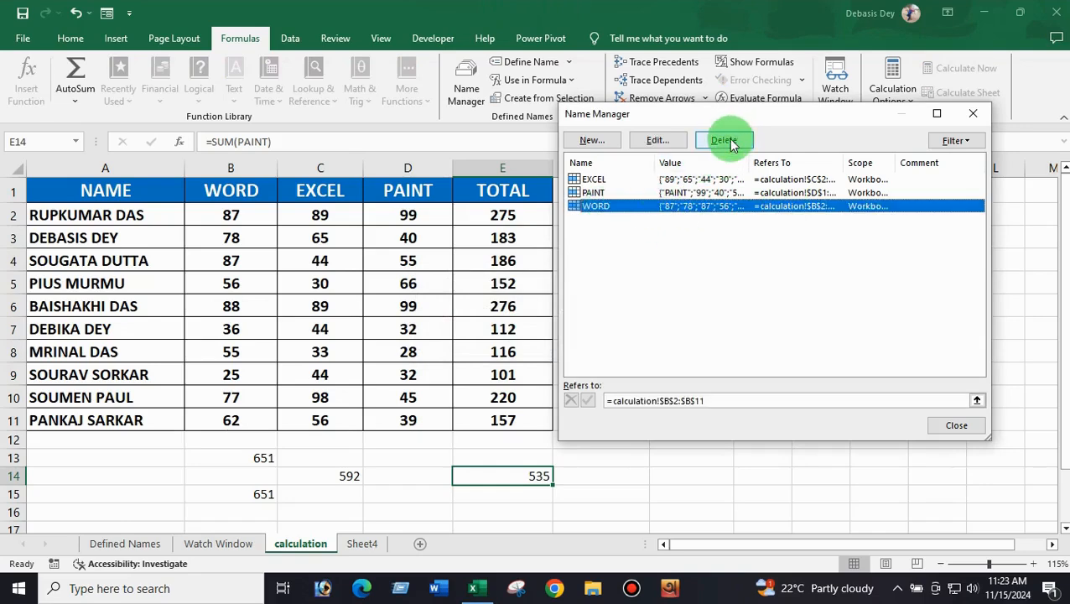
{"action": "left_click", "coordinate": [734, 149]}
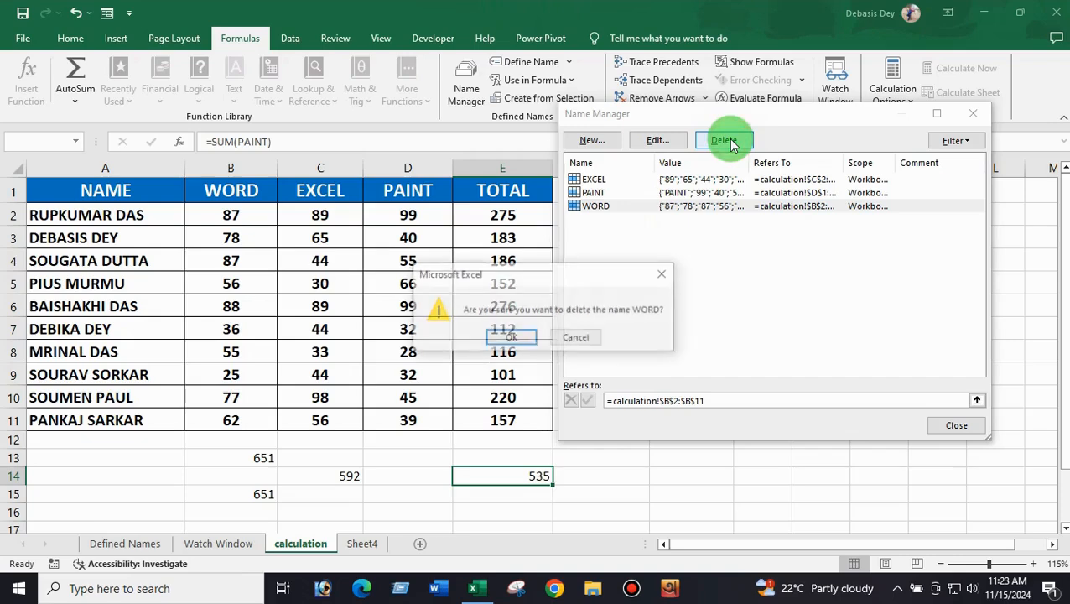
{"action": "left_click", "coordinate": [522, 339]}
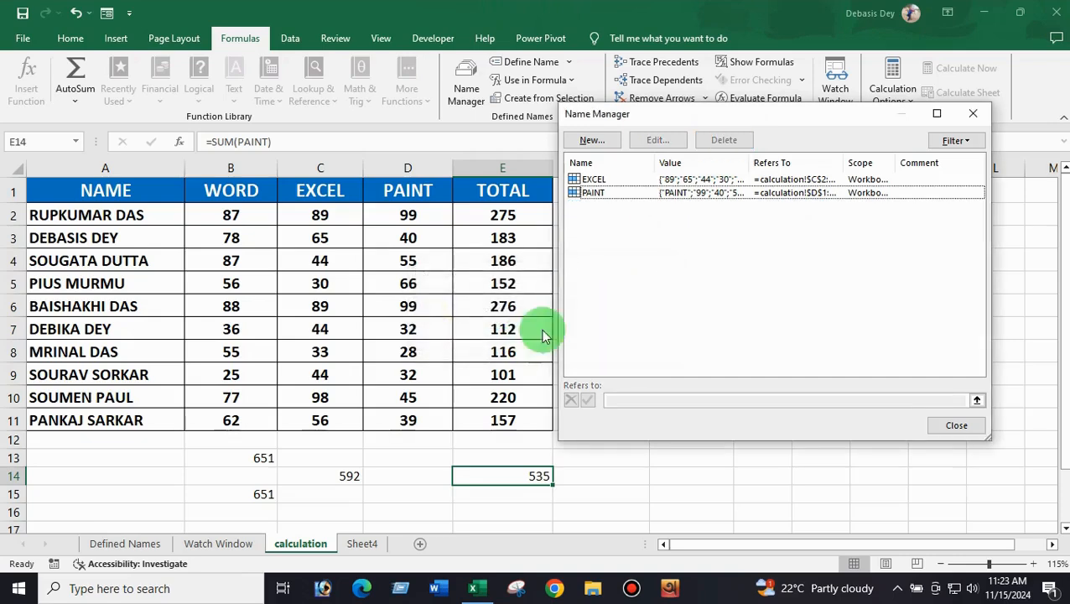
- Edit the defined name PAINT so that it refers to cells C2:C11 of the calculation sheet
{"action": "left_click", "coordinate": [612, 198]}
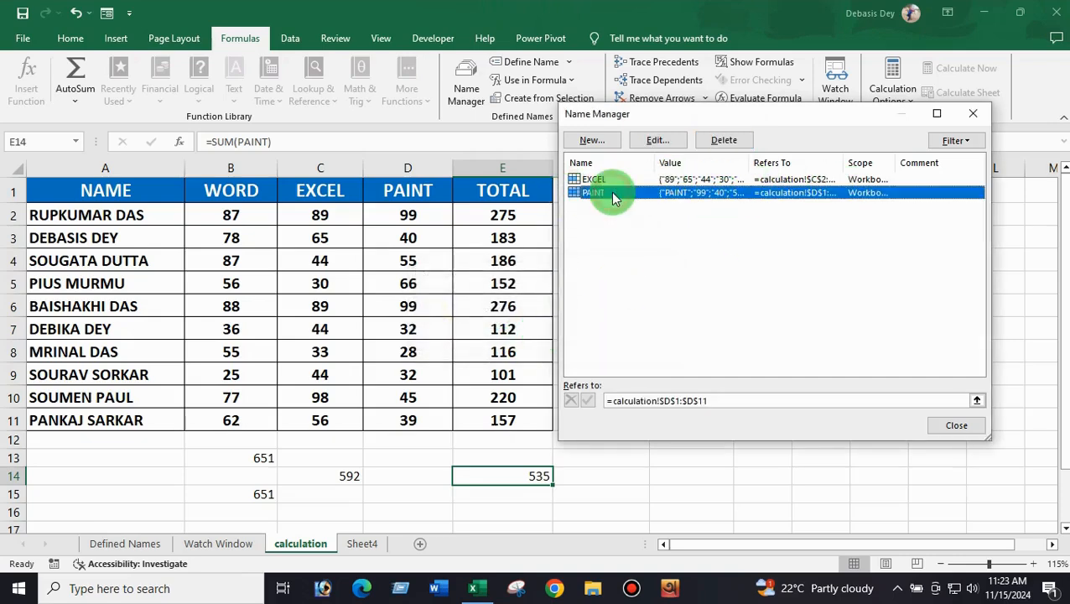
{"action": "left_click", "coordinate": [658, 142]}
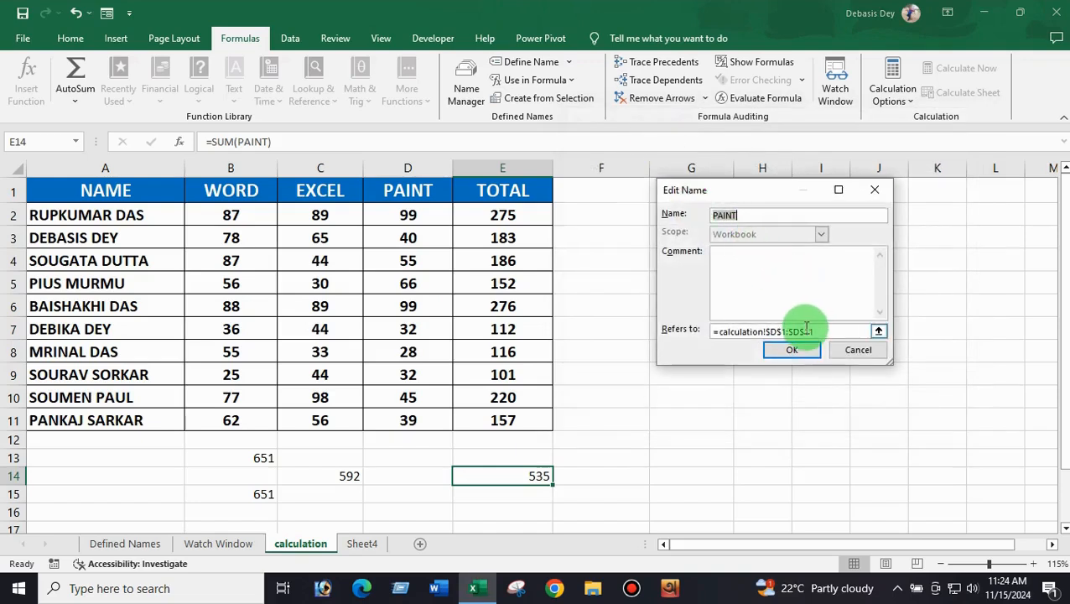
{"action": "left_click_drag", "start_coordinate": [773, 195], "coordinate": [742, 165]}
{"action": "left_click", "coordinate": [779, 299]}
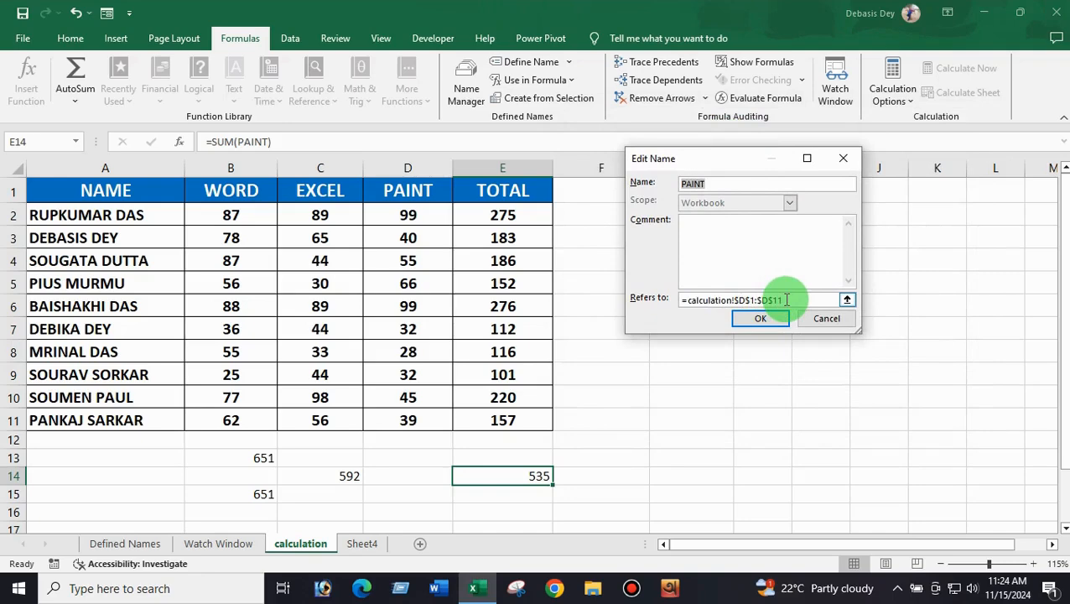
{"action": "left_click_drag", "start_coordinate": [409, 192], "coordinate": [414, 411]}
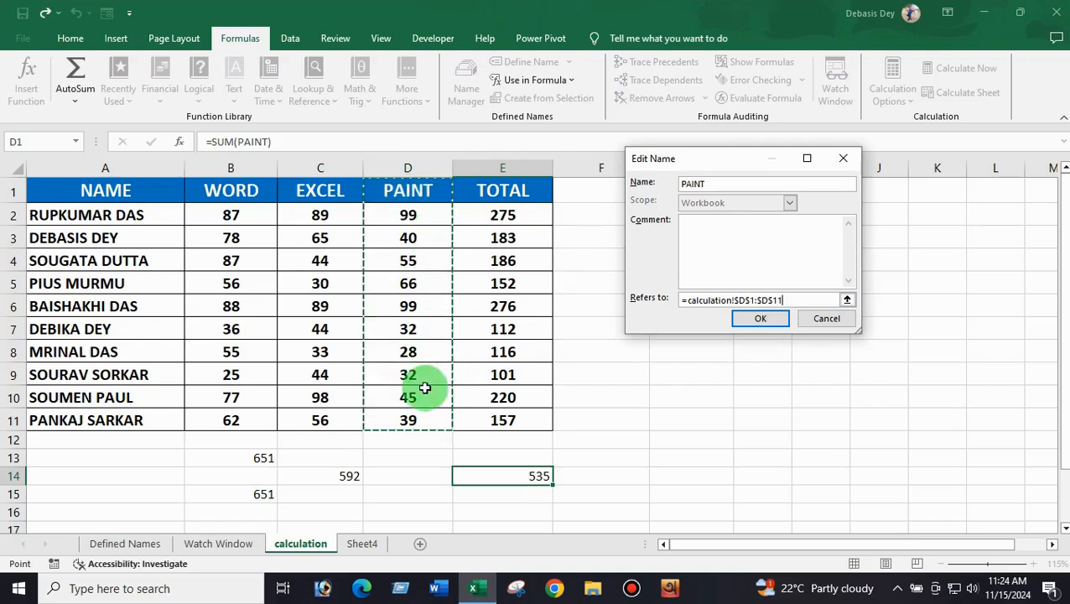
{"action": "left_click", "coordinate": [797, 299]}
{"action": "key", "text": "BackSpace"}
{"action": "key", "text": "BackSpace"}
{"action": "key", "text": "BackSpace"}
{"action": "key", "text": "BackSpace"}
{"action": "key", "text": "BackSpace"}
{"action": "key", "text": "BackSpace"}
{"action": "key", "text": "BackSpace"}
{"action": "key", "text": "BackSpace"}
{"action": "key", "text": "BackSpace"}
{"action": "key", "text": "BackSpace"}
{"action": "key", "text": "BackSpace"}
{"action": "key", "text": "BackSpace"}
{"action": "key", "text": "BackSpace"}
{"action": "key", "text": "BackSpace"}
{"action": "key", "text": "BackSpace"}
{"action": "key", "text": "BackSpace"}
{"action": "key", "text": "BackSpace"}
{"action": "key", "text": "BackSpace"}
{"action": "key", "text": "BackSpace"}
{"action": "key", "text": "BackSpace"}
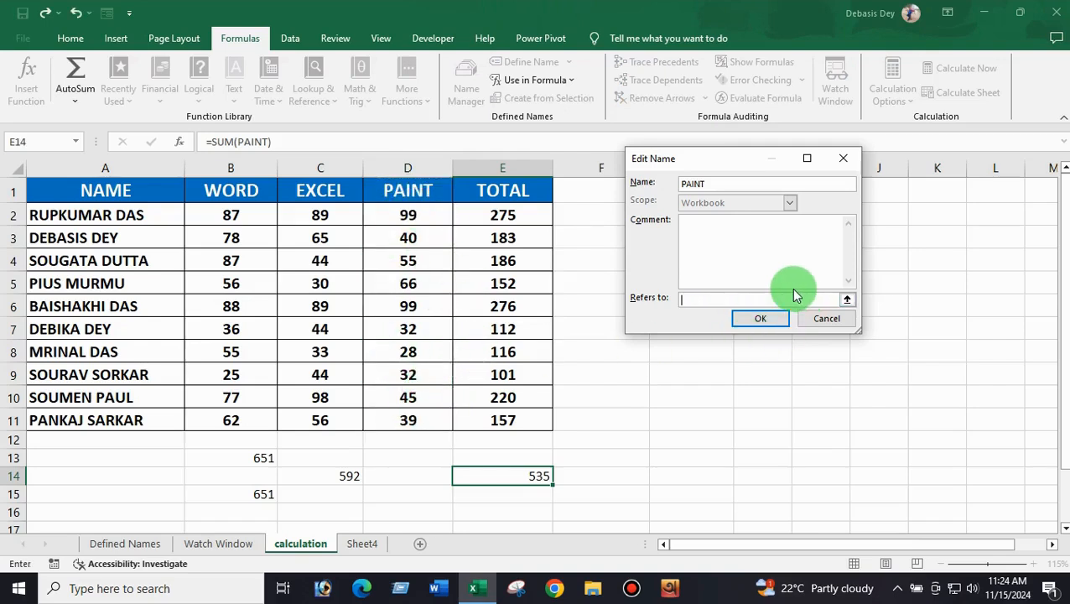
{"action": "left_click_drag", "start_coordinate": [319, 216], "coordinate": [334, 417]}
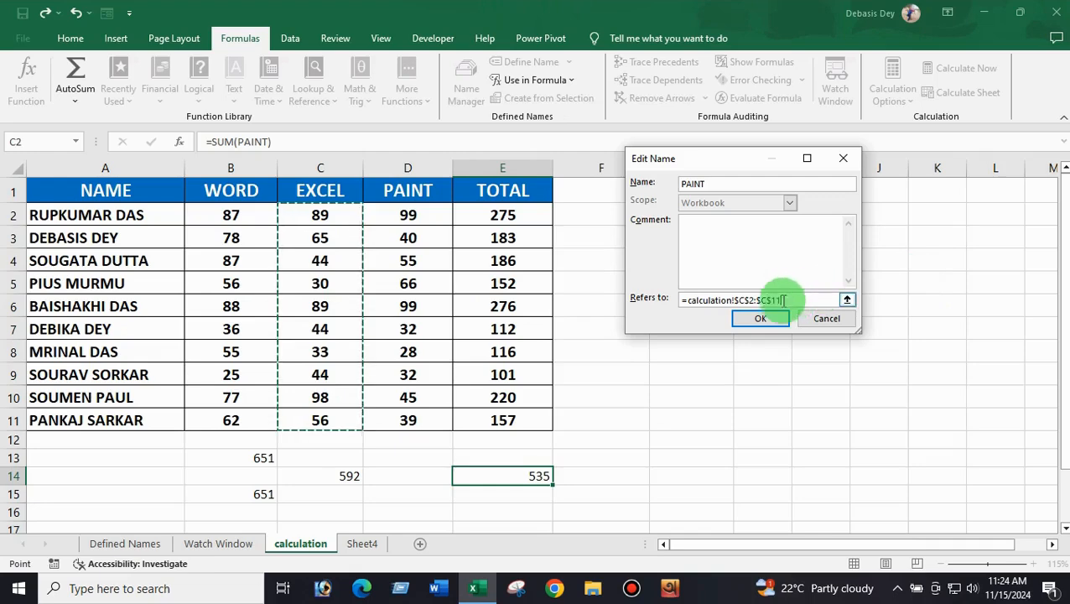
{"action": "left_click", "coordinate": [763, 322]}
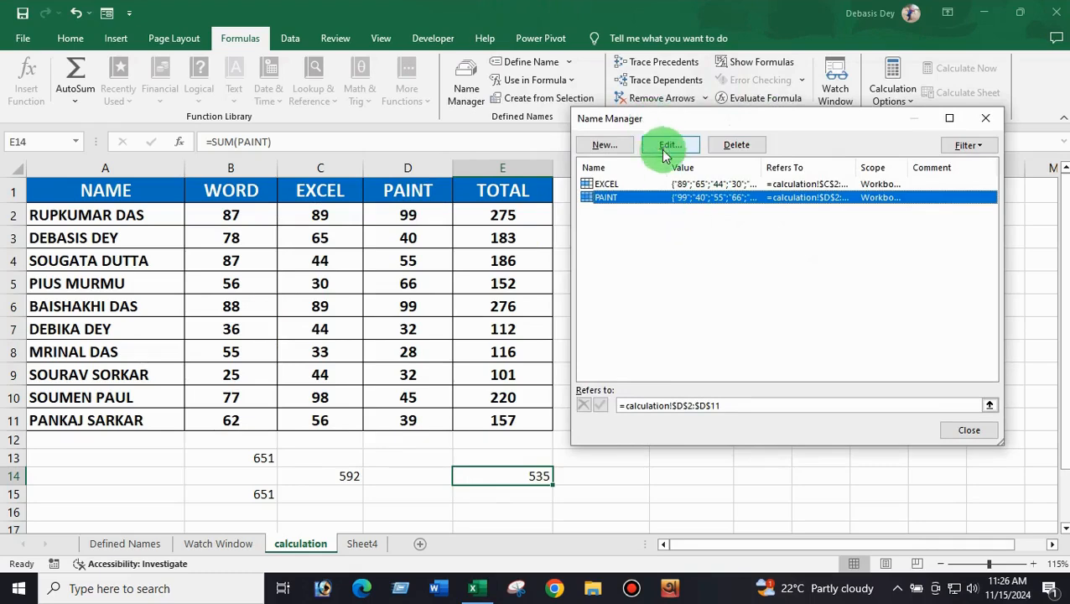
- Define the workbook-scoped name TOTAL for cells E2:E11 of the calculation sheet and close the Name Manager
{"action": "left_click", "coordinate": [604, 146]}
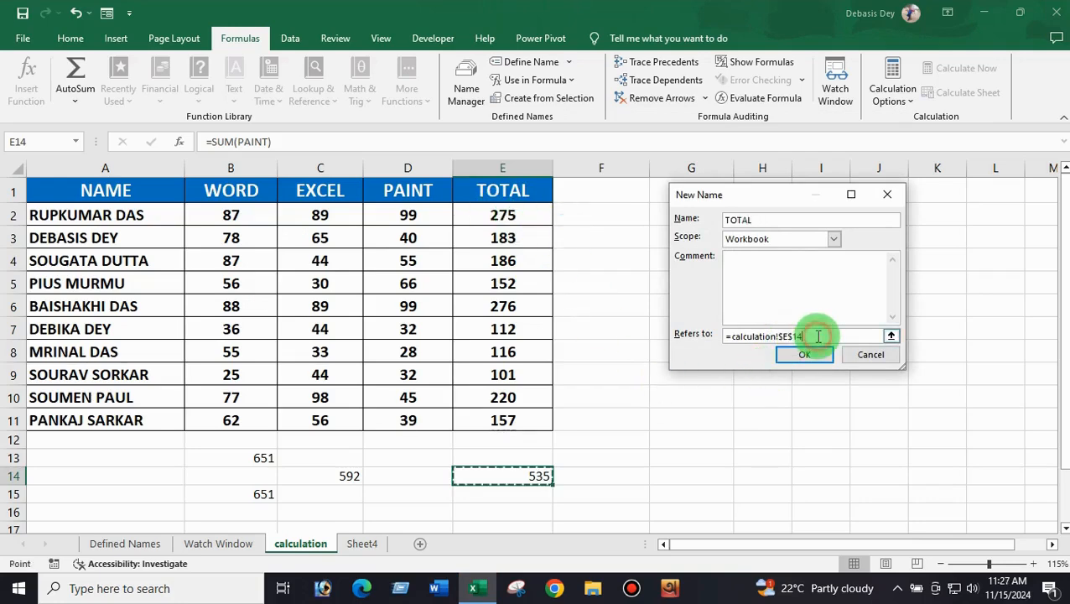
{"action": "key", "text": "BackSpace"}
{"action": "key", "text": "BackSpace"}
{"action": "key", "text": "BackSpace"}
{"action": "key", "text": "BackSpace"}
{"action": "key", "text": "BackSpace"}
{"action": "key", "text": "BackSpace"}
{"action": "key", "text": "BackSpace"}
{"action": "key", "text": "BackSpace"}
{"action": "key", "text": "BackSpace"}
{"action": "key", "text": "BackSpace"}
{"action": "key", "text": "BackSpace"}
{"action": "key", "text": "BackSpace"}
{"action": "key", "text": "BackSpace"}
{"action": "key", "text": "BackSpace"}
{"action": "key", "text": "BackSpace"}
{"action": "key", "text": "BackSpace"}
{"action": "key", "text": "BackSpace"}
{"action": "key", "text": "BackSpace"}
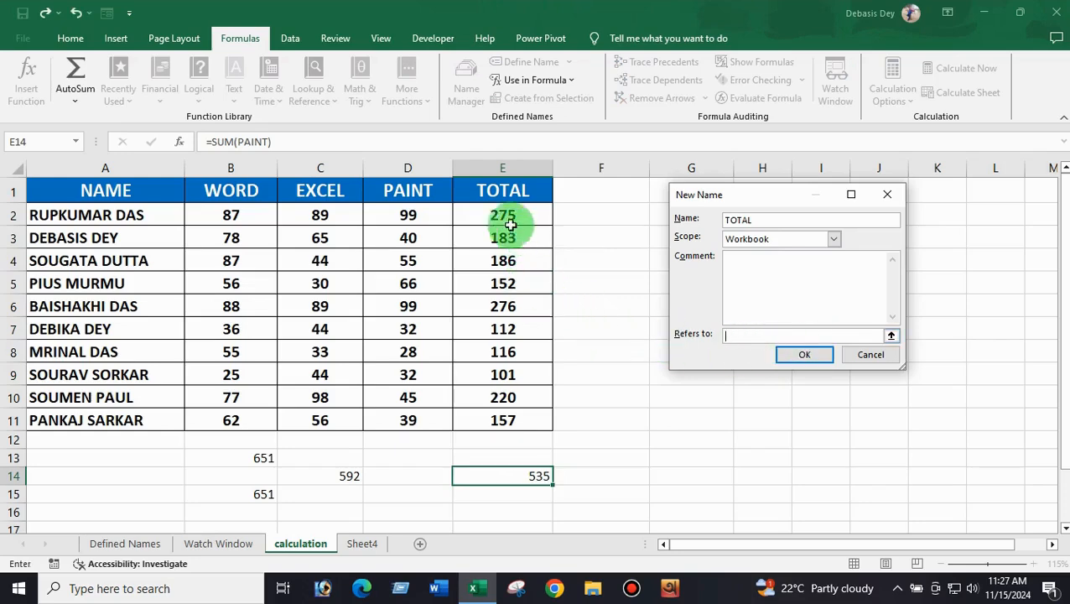
{"action": "left_click_drag", "start_coordinate": [510, 225], "coordinate": [510, 419]}
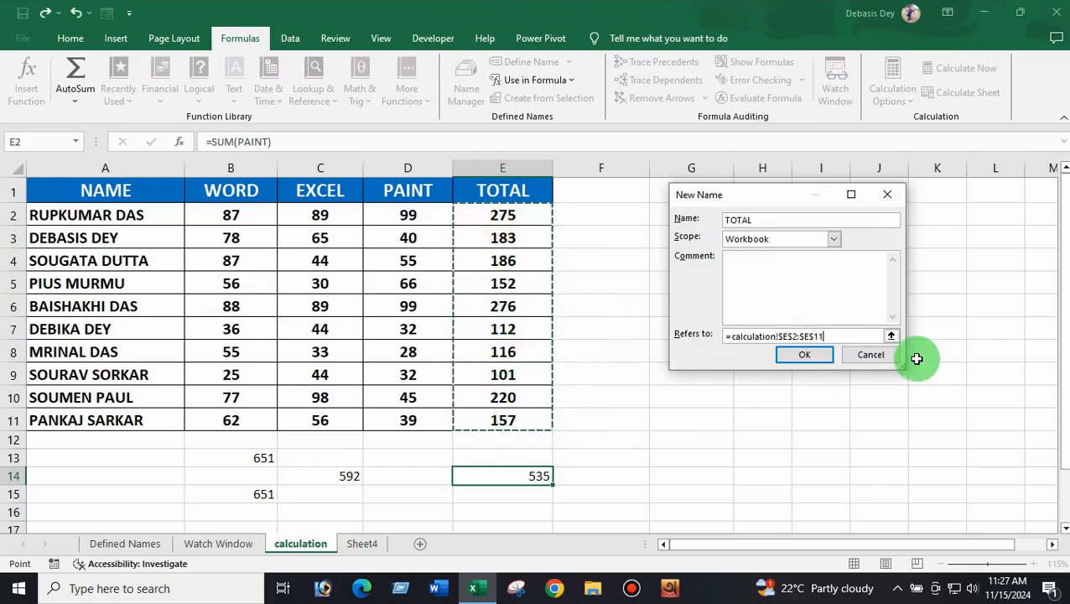
{"action": "left_click", "coordinate": [802, 356]}
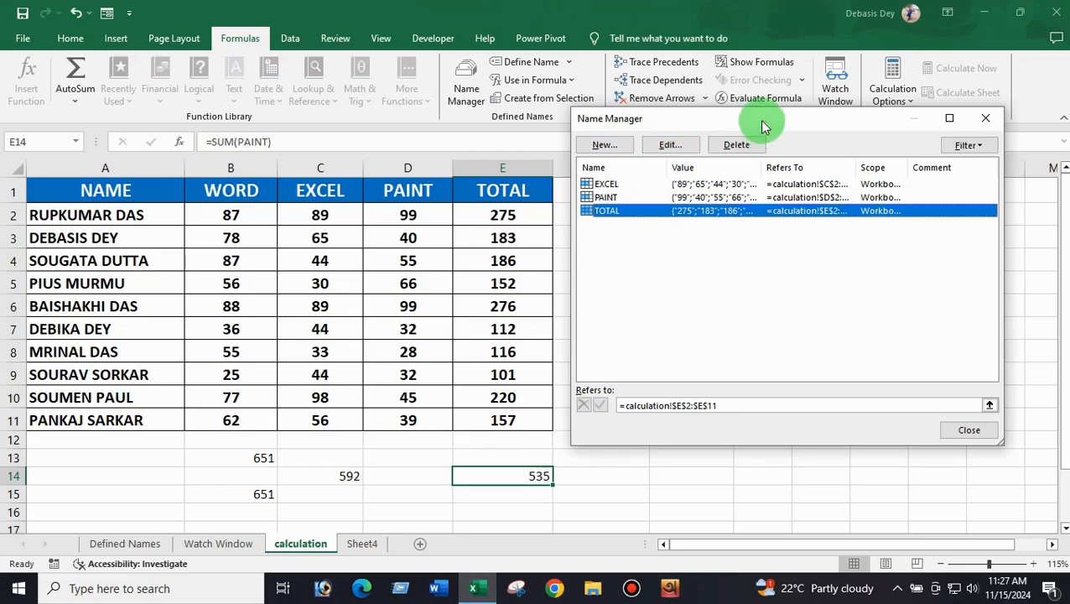
{"action": "left_click_drag", "start_coordinate": [754, 118], "coordinate": [719, 169]}
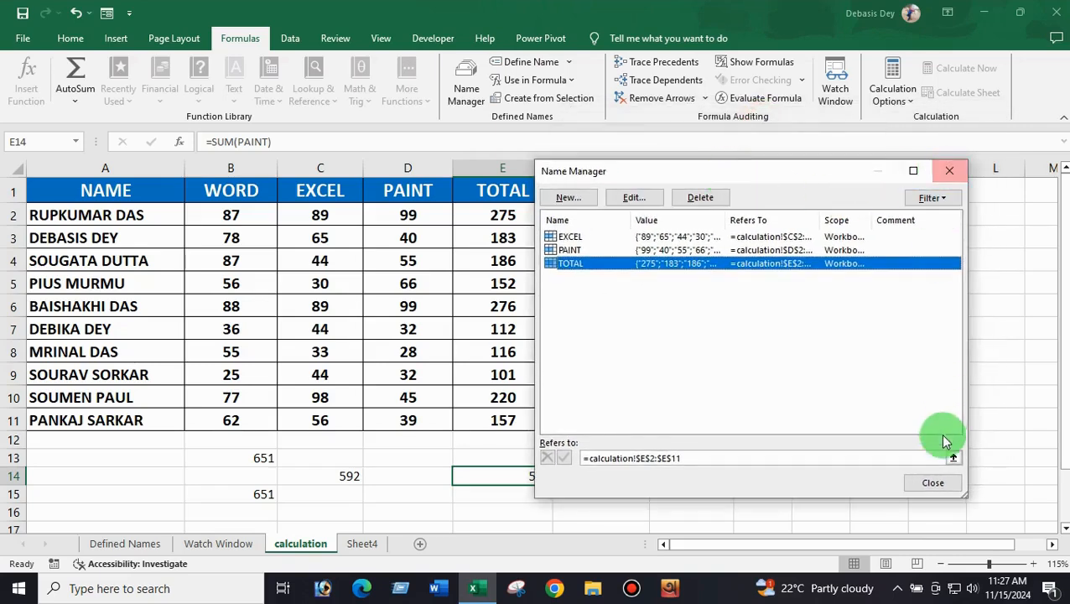
{"action": "left_click", "coordinate": [930, 483]}
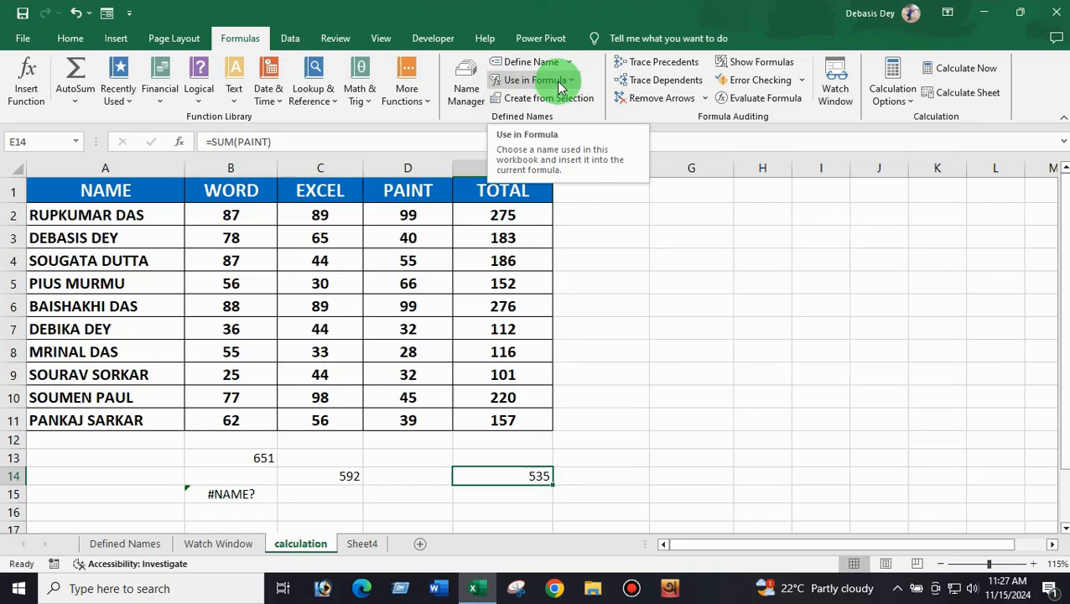
{"action": "left_click", "coordinate": [426, 493]}
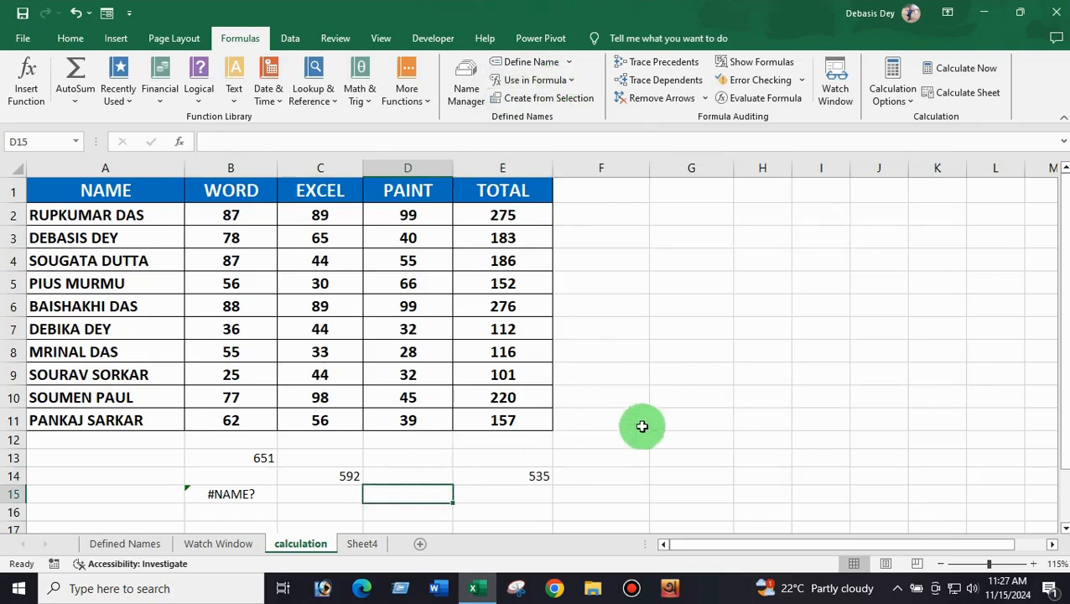
{"action": "left_click", "coordinate": [554, 98]}
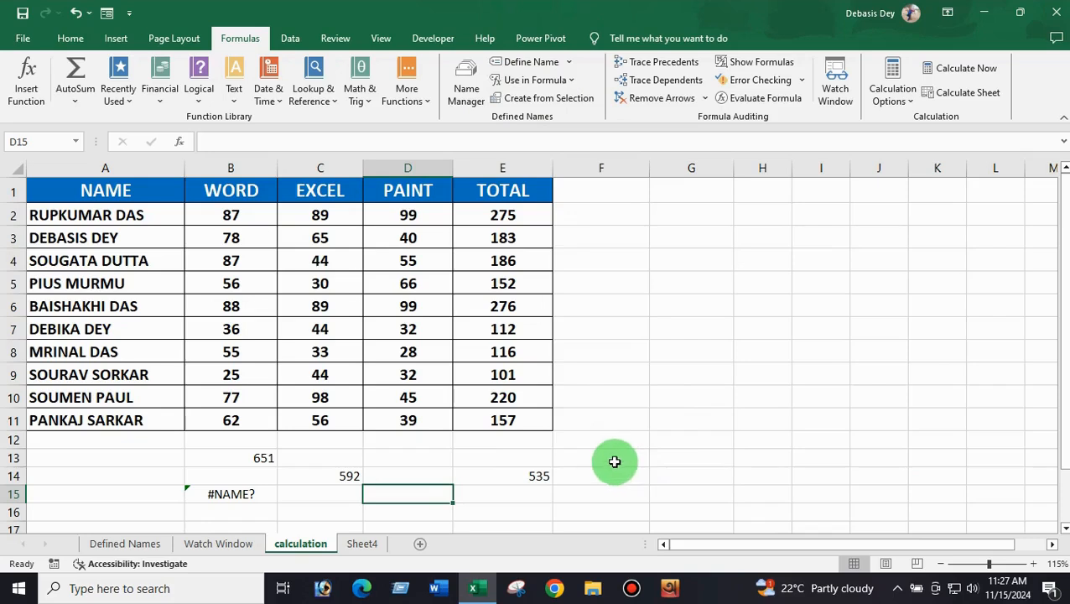
- Total the EXCEL marks in cell G11 by inserting the defined name and completing the formula =SUM(EXCEL)
{"action": "left_click", "coordinate": [681, 416]}
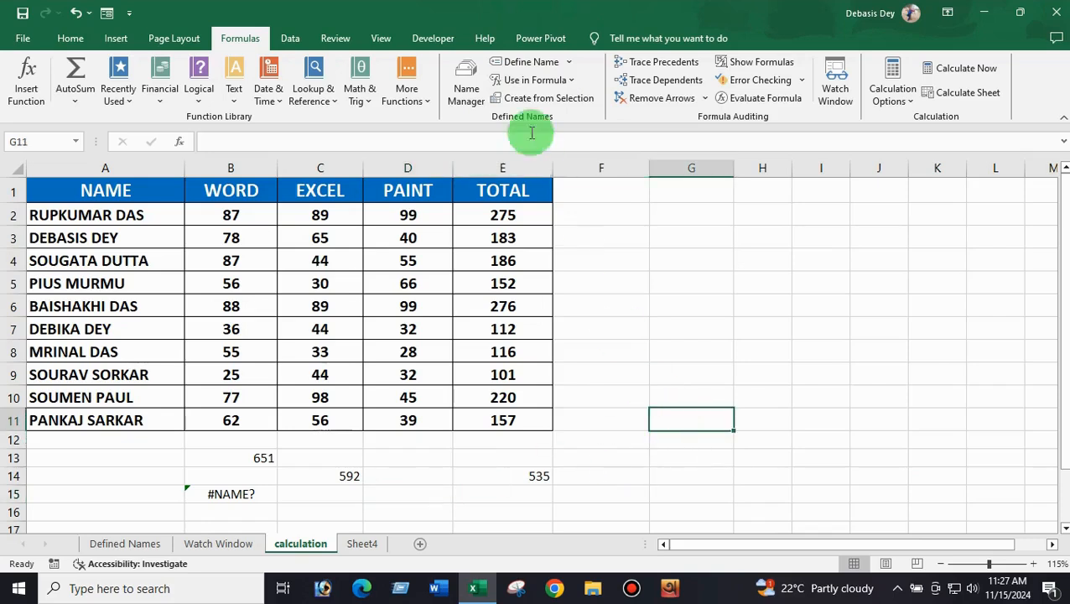
{"action": "left_click", "coordinate": [568, 81]}
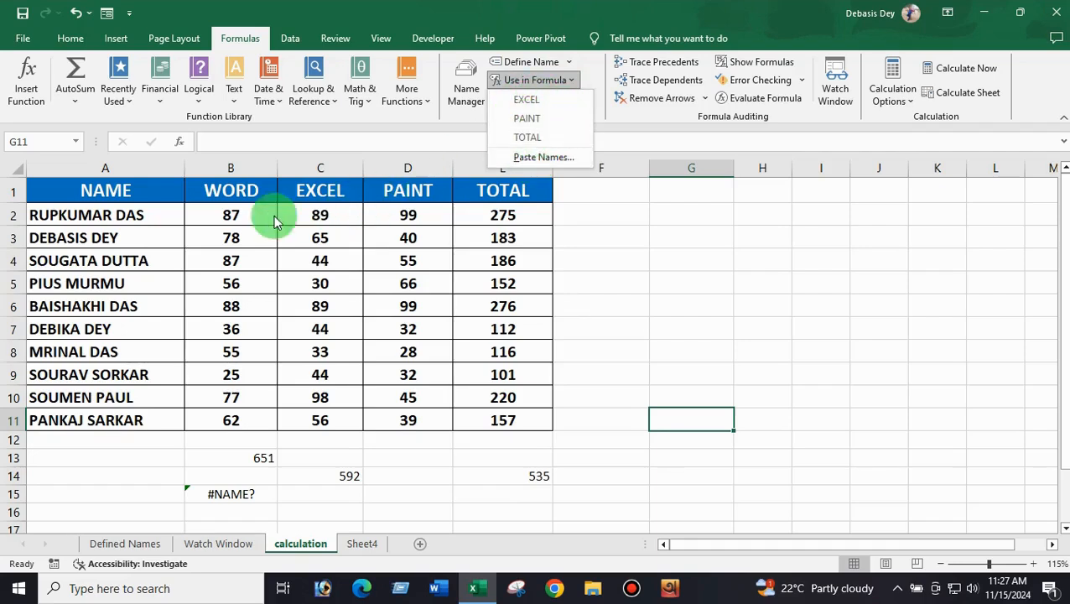
{"action": "left_click", "coordinate": [529, 101]}
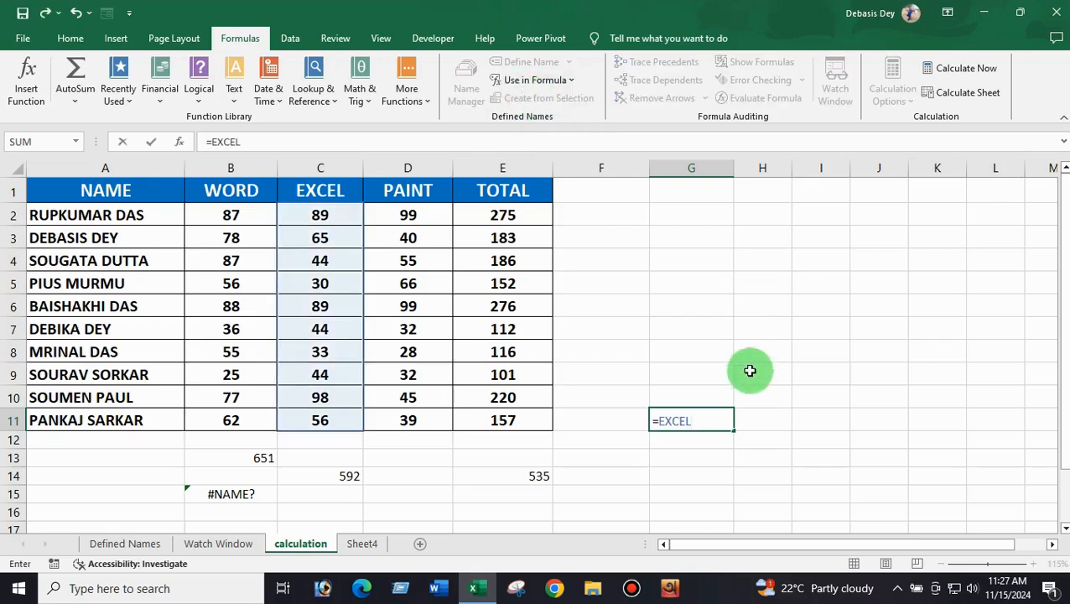
{"action": "left_click", "coordinate": [658, 421]}
{"action": "type", "text": "SUM"}
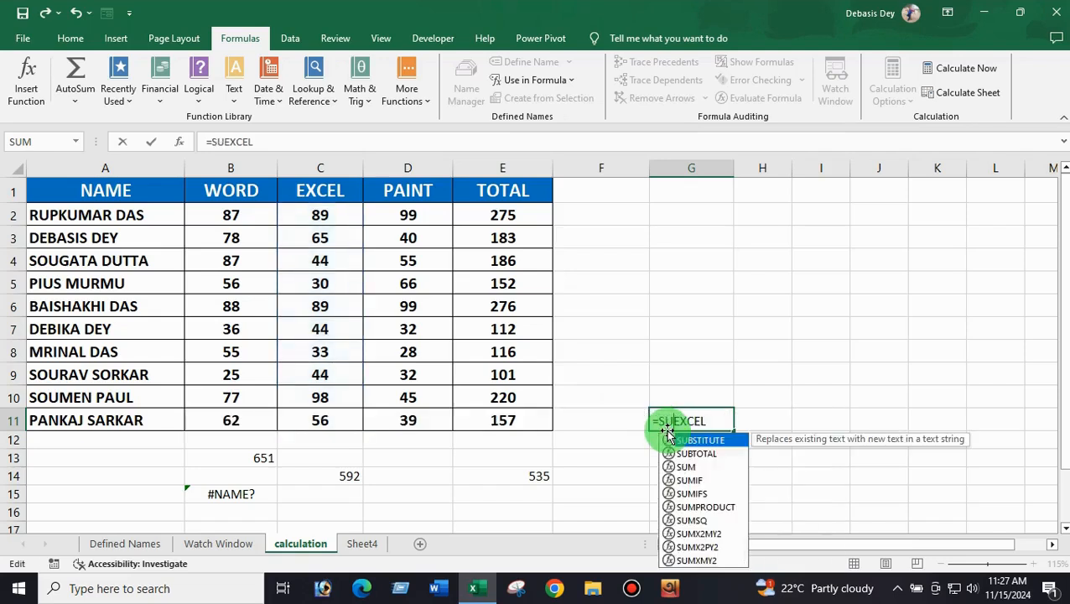
{"action": "type", "text": "("}
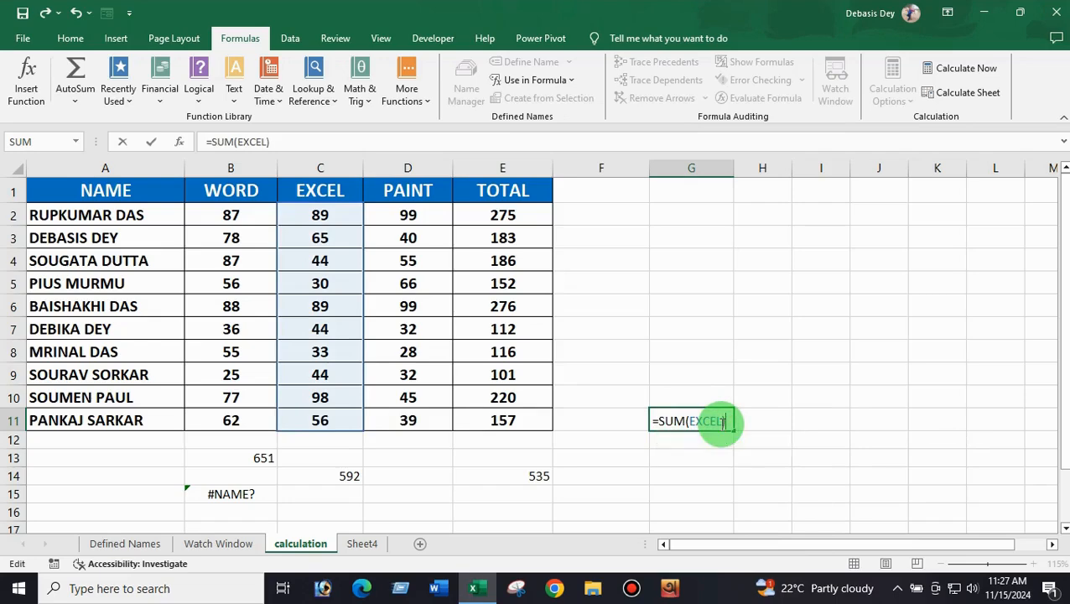
{"action": "key", "text": "Return"}
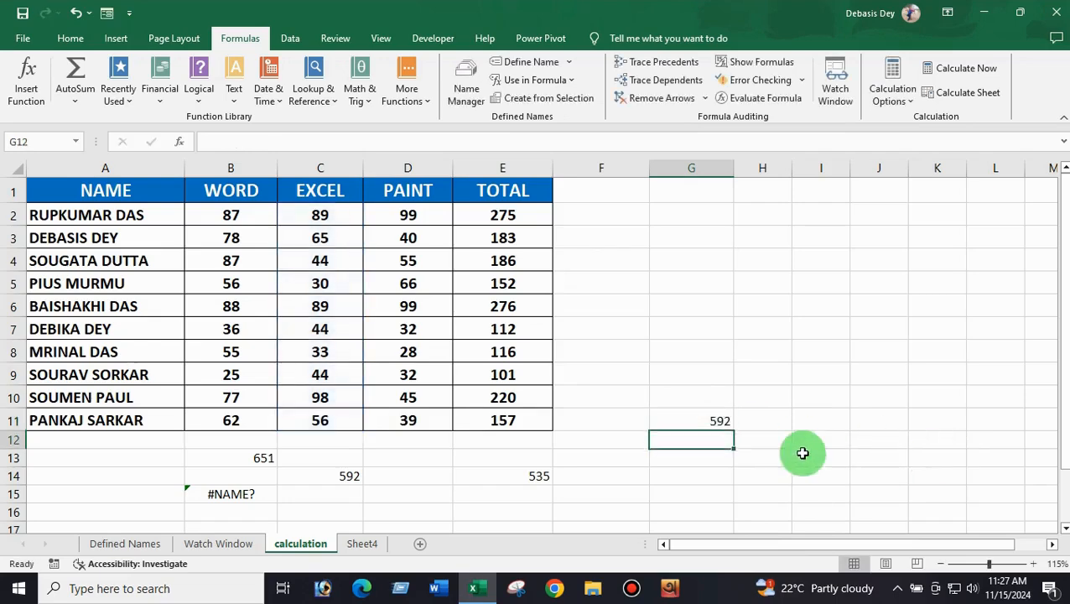
{"action": "left_click", "coordinate": [702, 418]}
- Insert the defined name PAINT into cell G9 and enter it as the formula =PAINT
{"action": "left_click", "coordinate": [673, 375]}
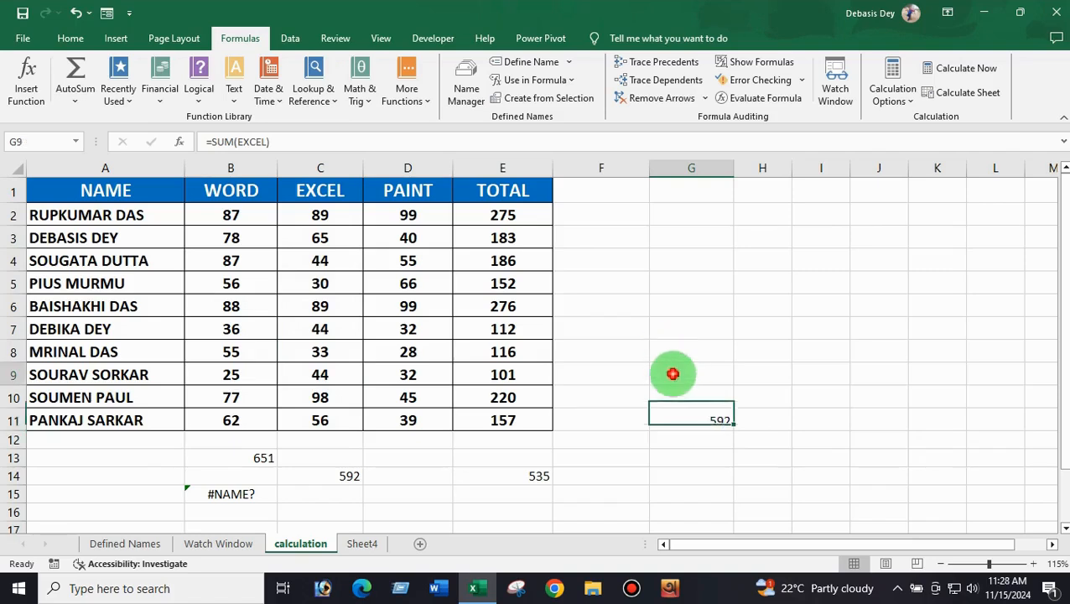
{"action": "left_click", "coordinate": [541, 81]}
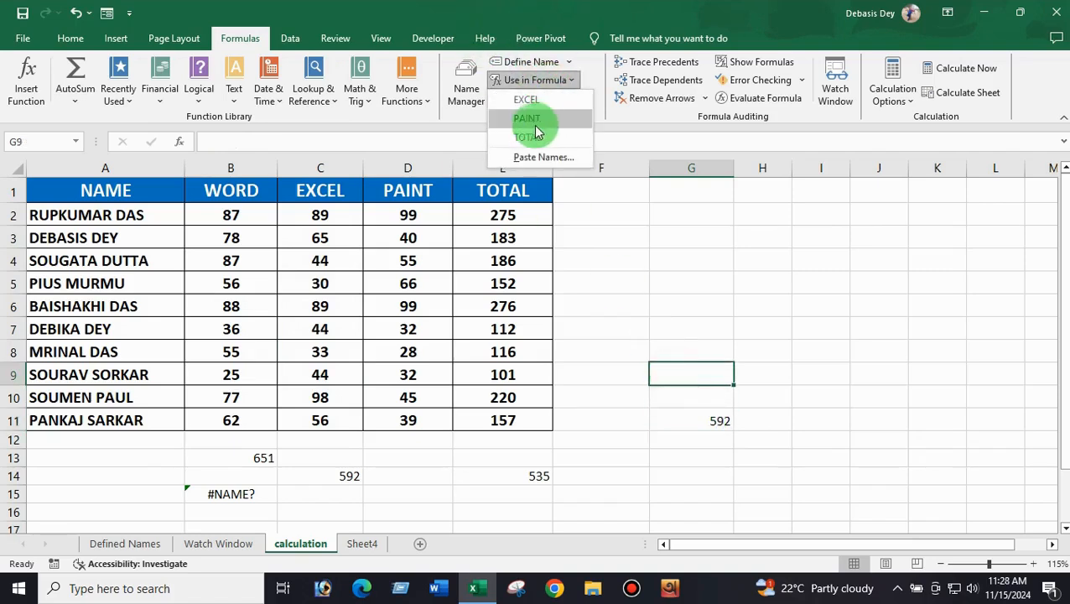
{"action": "left_click", "coordinate": [526, 121]}
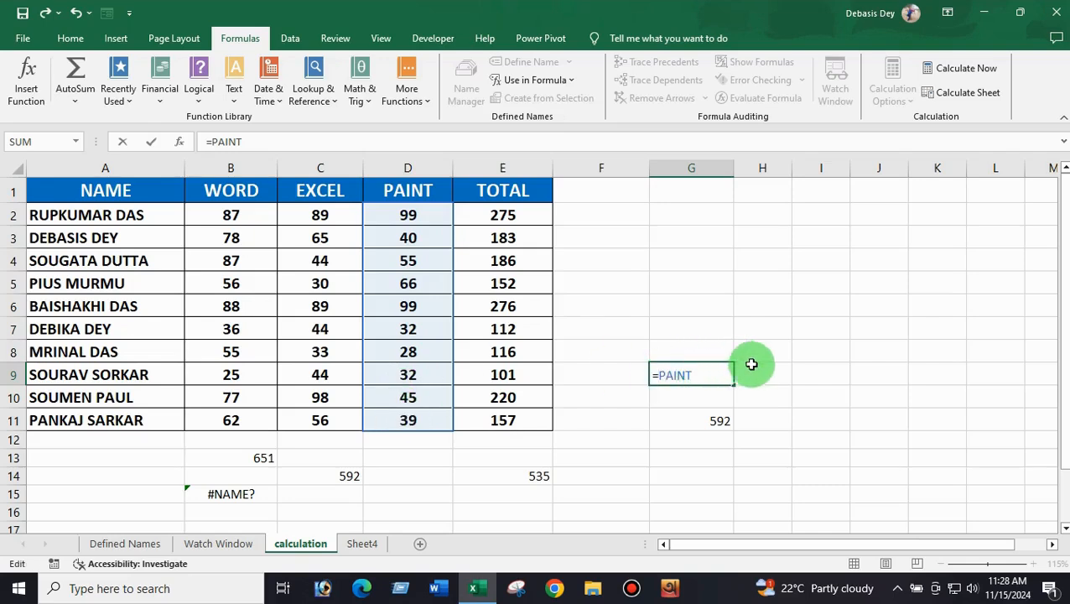
{"action": "left_click", "coordinate": [720, 377]}
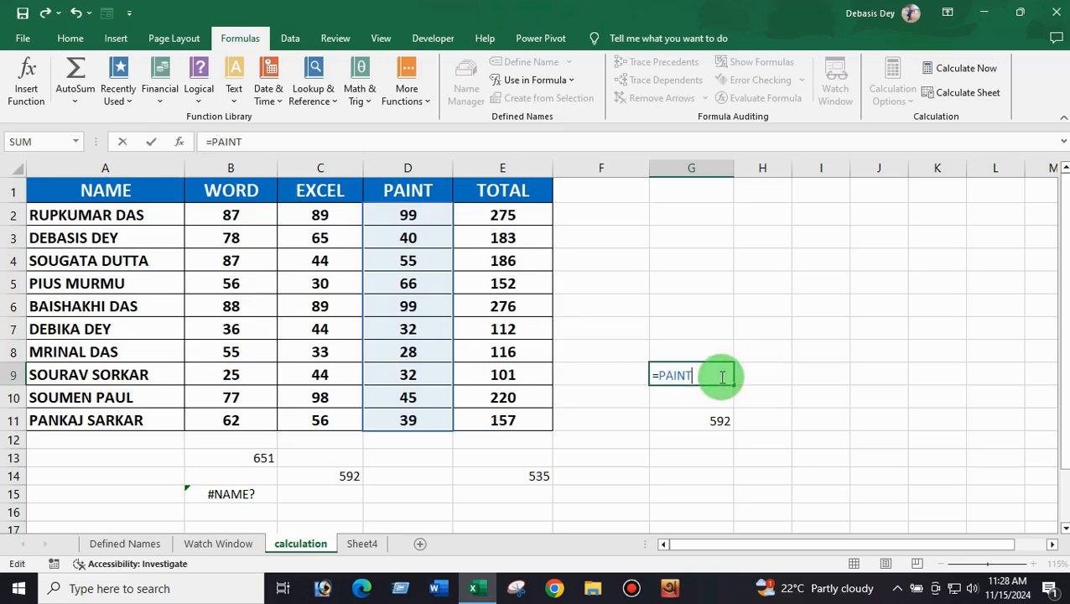
{"action": "key", "text": "Return"}
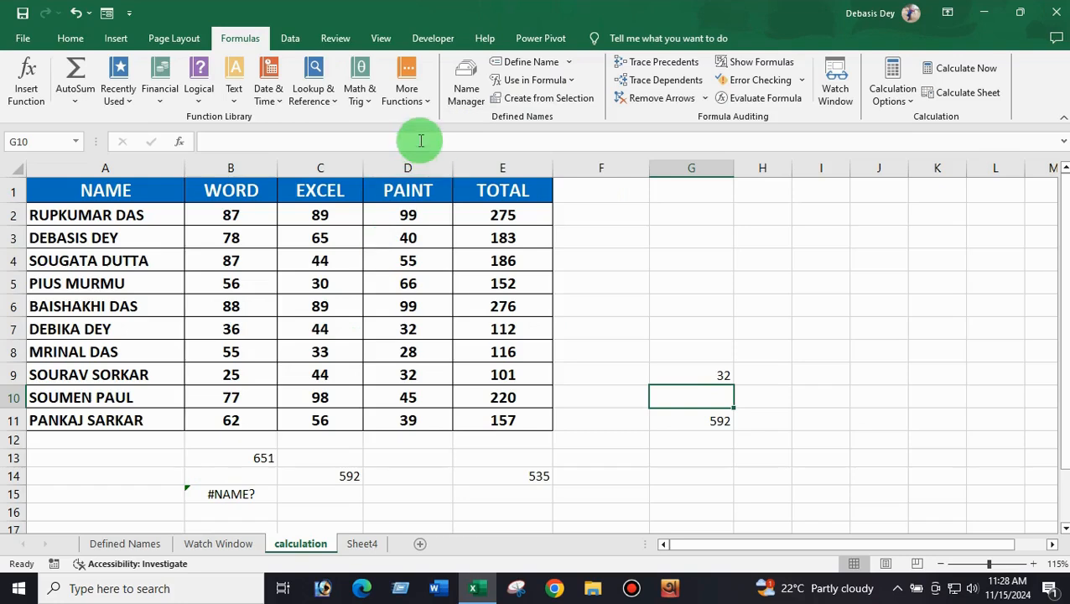
- Delete the defined names EXCEL, PAINT and TOTAL together and close the Name Manager
{"action": "left_click", "coordinate": [467, 83]}
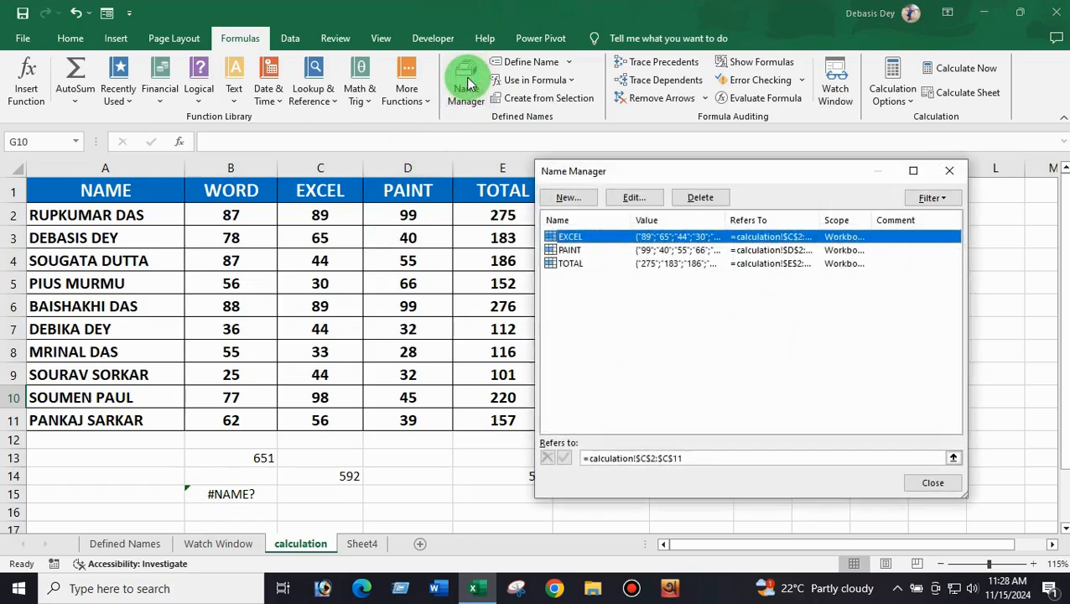
{"action": "left_click", "coordinate": [587, 295]}
{"action": "left_click_drag", "start_coordinate": [587, 278], "coordinate": [570, 238]}
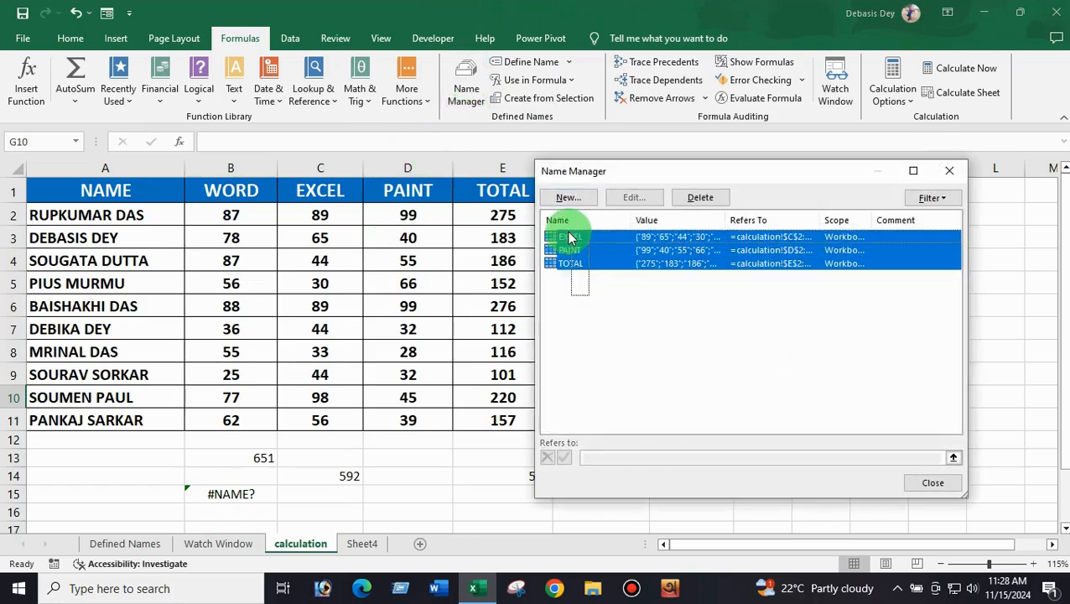
{"action": "left_click", "coordinate": [720, 199]}
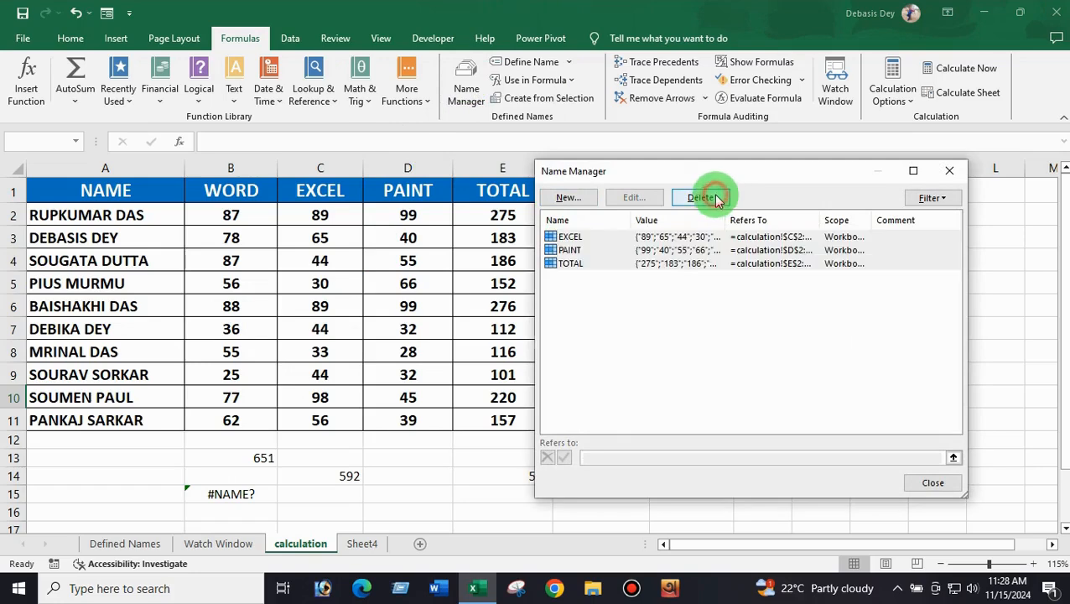
{"action": "left_click", "coordinate": [508, 339]}
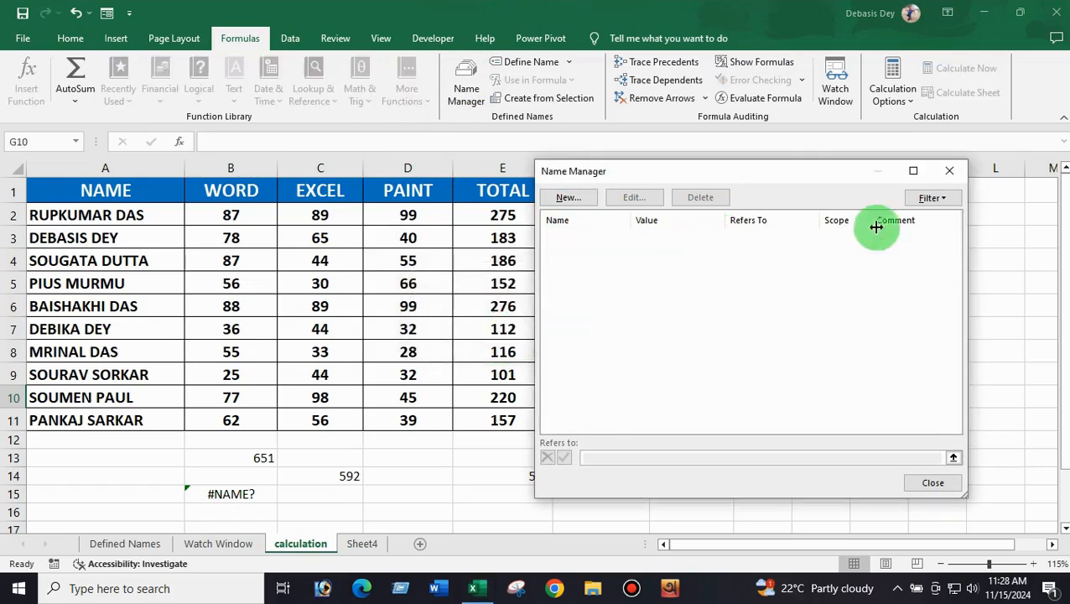
{"action": "left_click", "coordinate": [949, 170]}
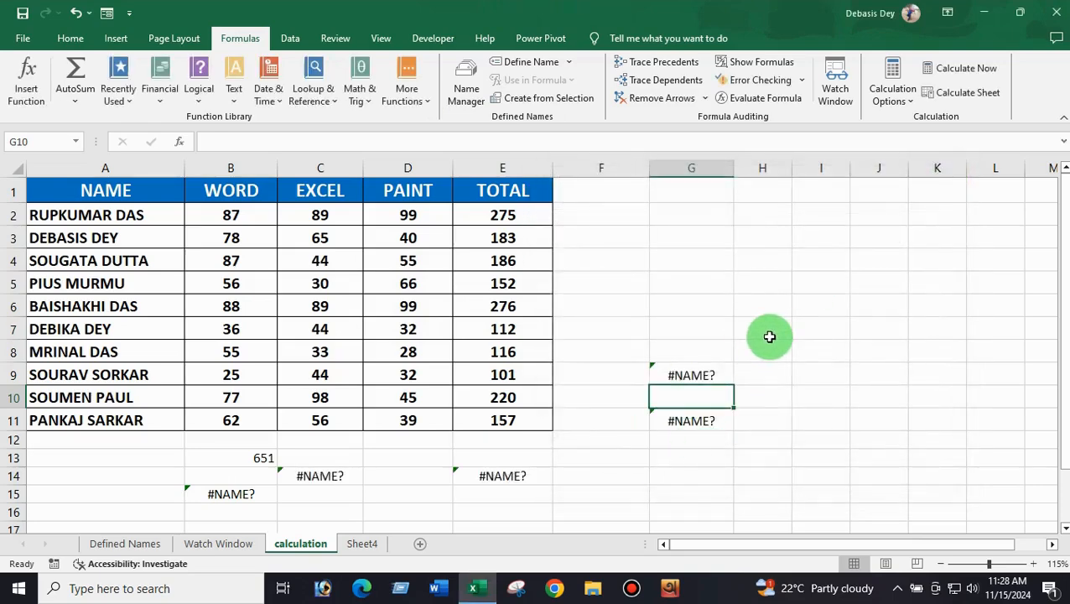
- Clear the contents of cells G7:H13 to remove the trial formulas beside the marks table
{"action": "left_click_drag", "start_coordinate": [768, 336], "coordinate": [671, 454]}
{"action": "key", "text": "Delete"}
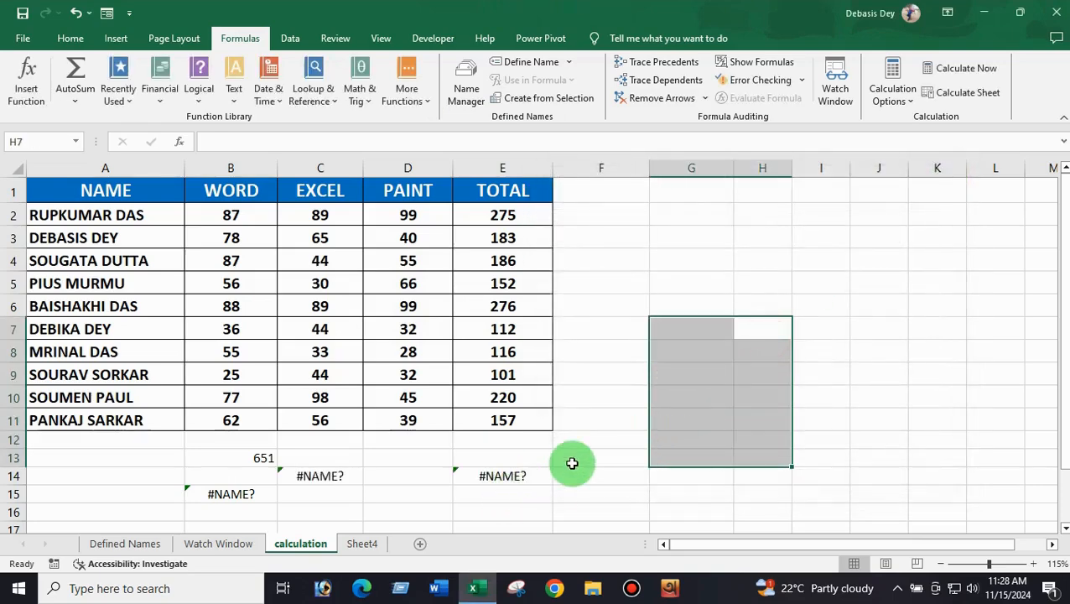
- Clear the contents of cells B12:F17 to remove the leftover trial formulas below the marks table
{"action": "left_click_drag", "start_coordinate": [597, 445], "coordinate": [196, 535]}
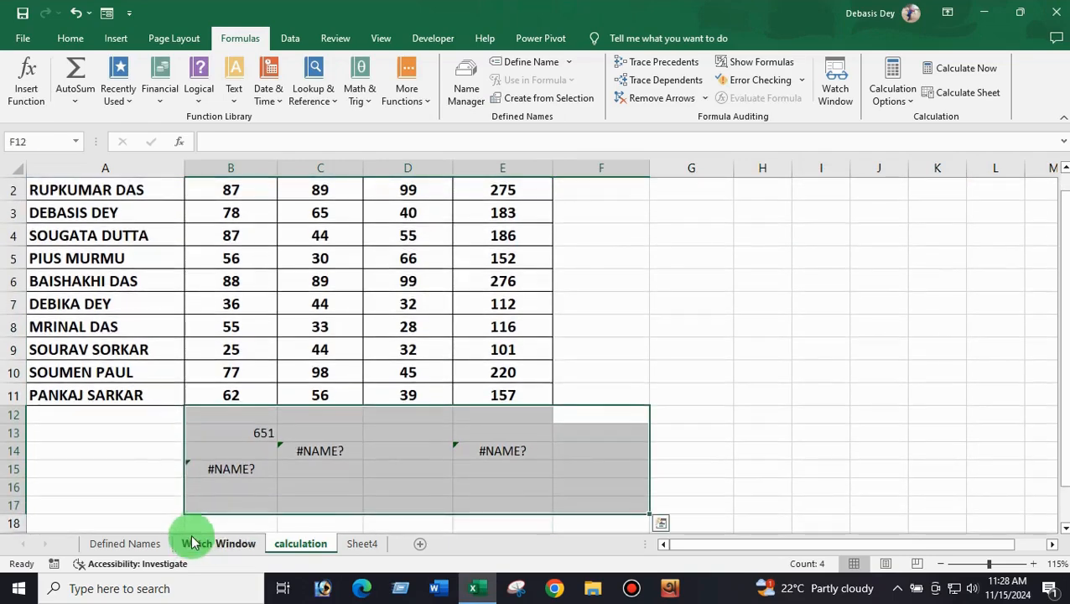
{"action": "key", "text": "Delete"}
{"action": "left_click", "coordinate": [738, 329]}
{"action": "left_click", "coordinate": [523, 453]}
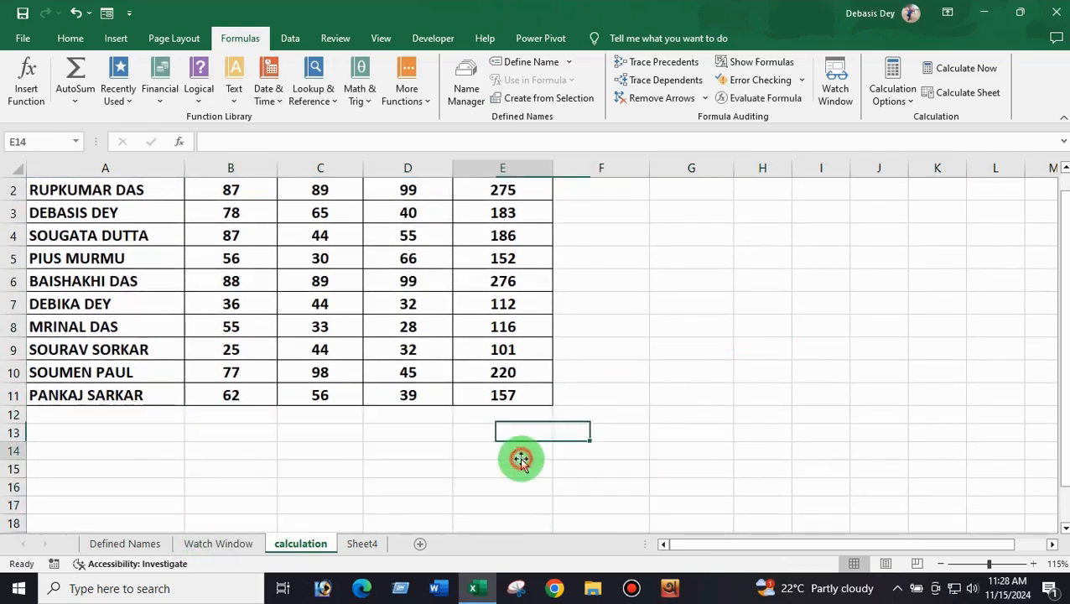
- Create names for the columns of the marks table A1:E11 from its top row
{"action": "left_click", "coordinate": [546, 99]}
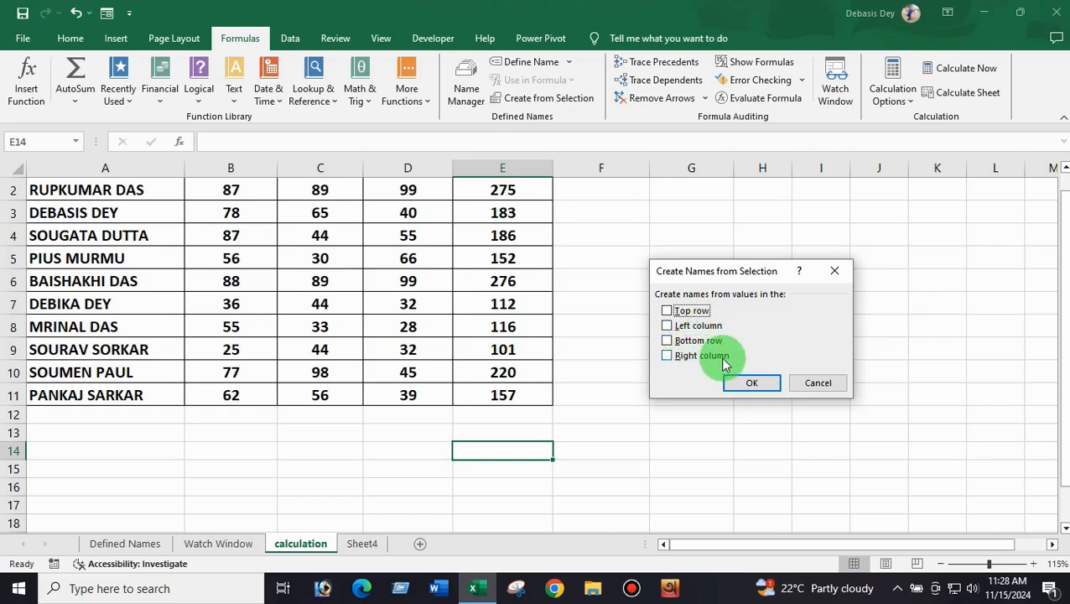
{"action": "left_click", "coordinate": [834, 270]}
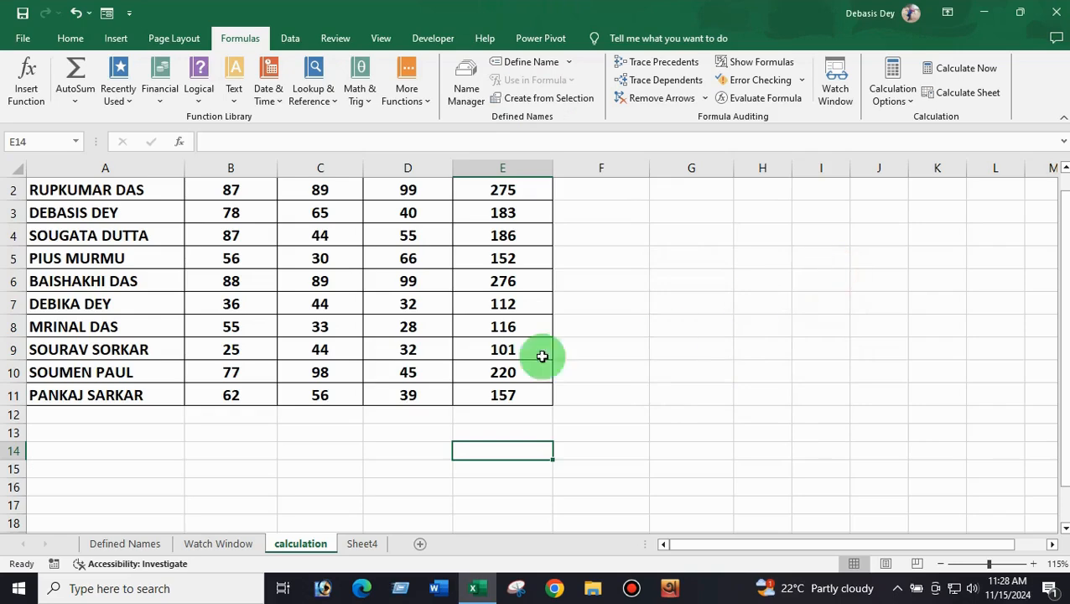
{"action": "scroll", "coordinate": [211, 315], "scroll_direction": "up", "scroll_amount": 1}
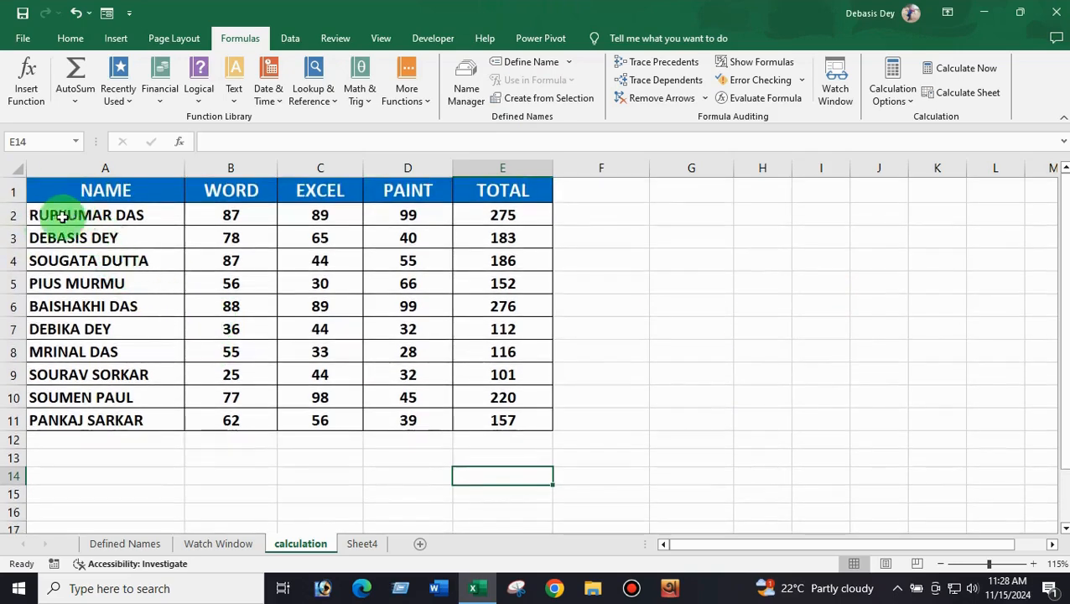
{"action": "left_click_drag", "start_coordinate": [43, 195], "coordinate": [509, 420]}
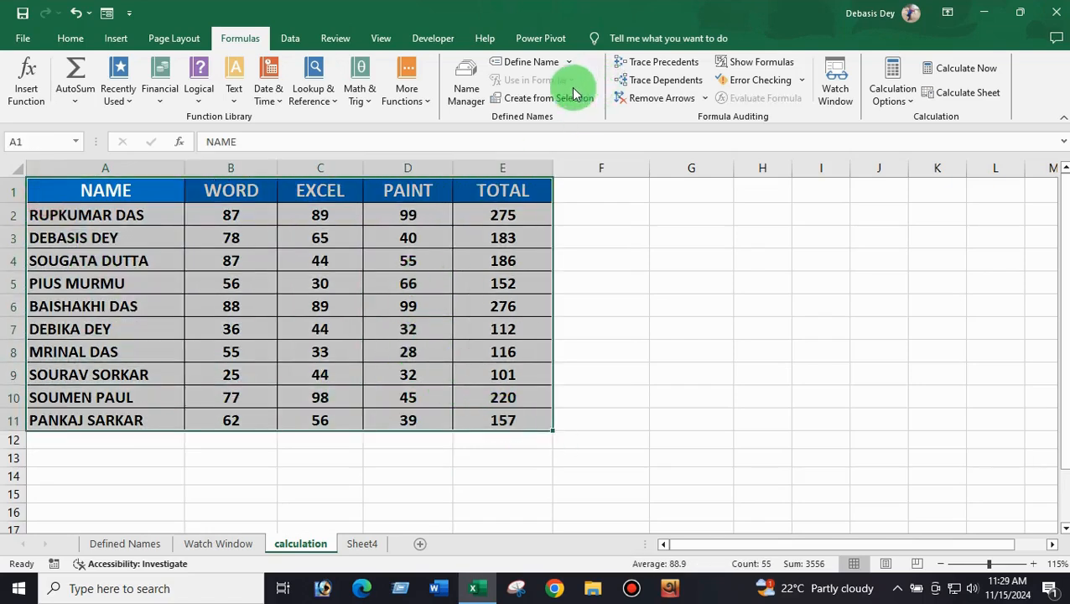
{"action": "left_click", "coordinate": [533, 104]}
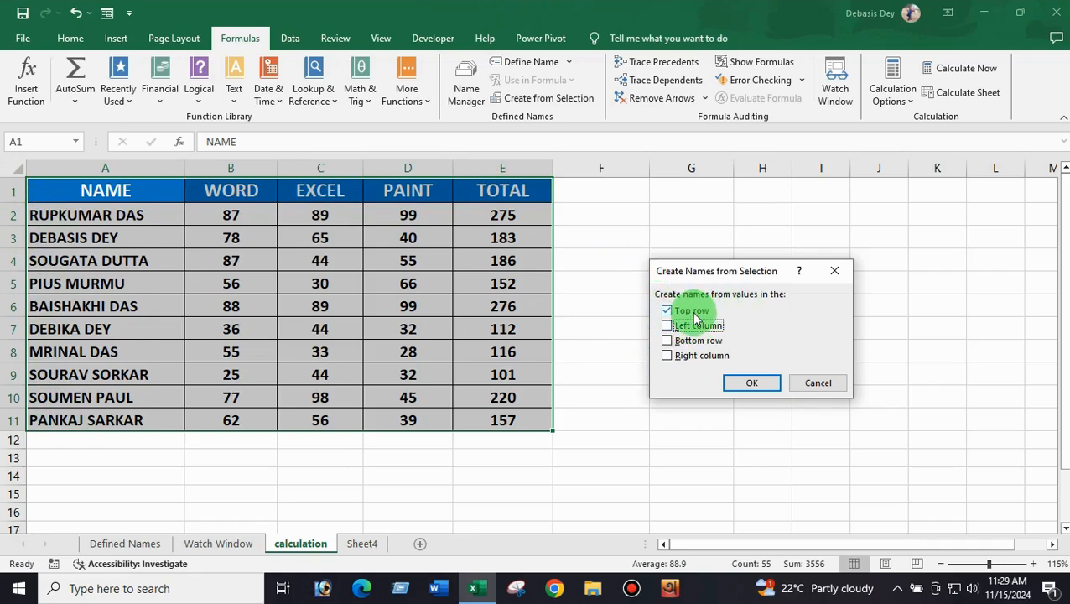
{"action": "left_click", "coordinate": [752, 383]}
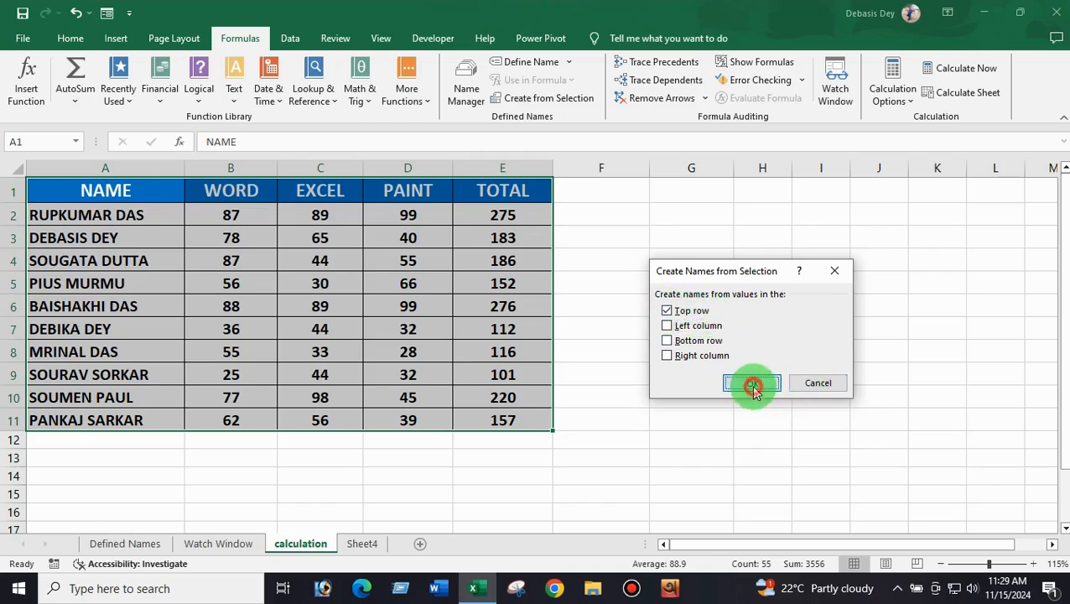
- Try the defined name WORD in a formula in cell G11, then erase the name
{"action": "left_click", "coordinate": [663, 421]}
{"action": "type", "text": "="}
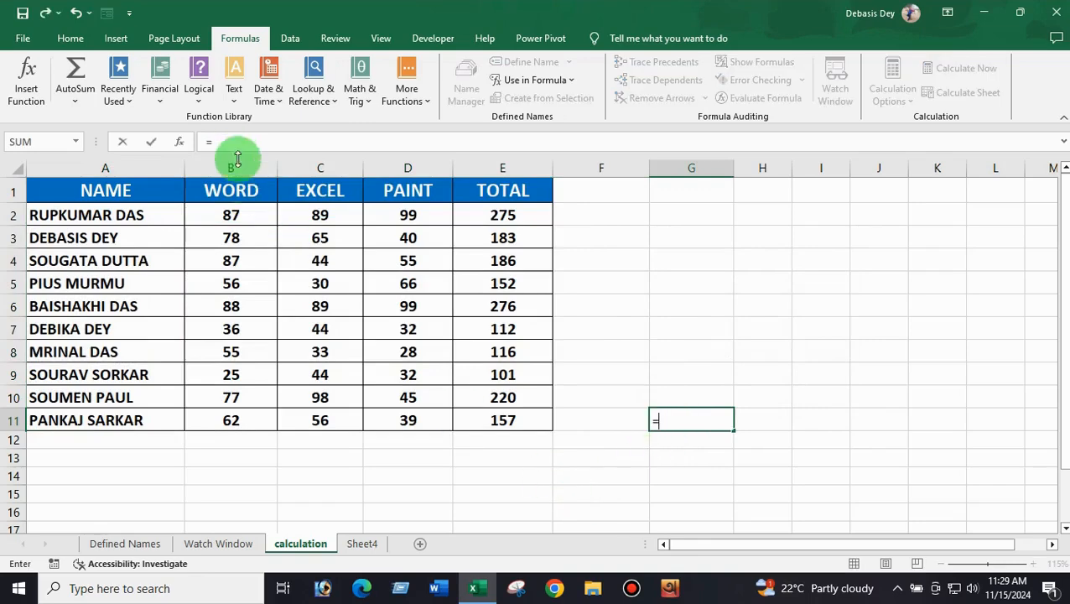
{"action": "type", "text": "WORD"}
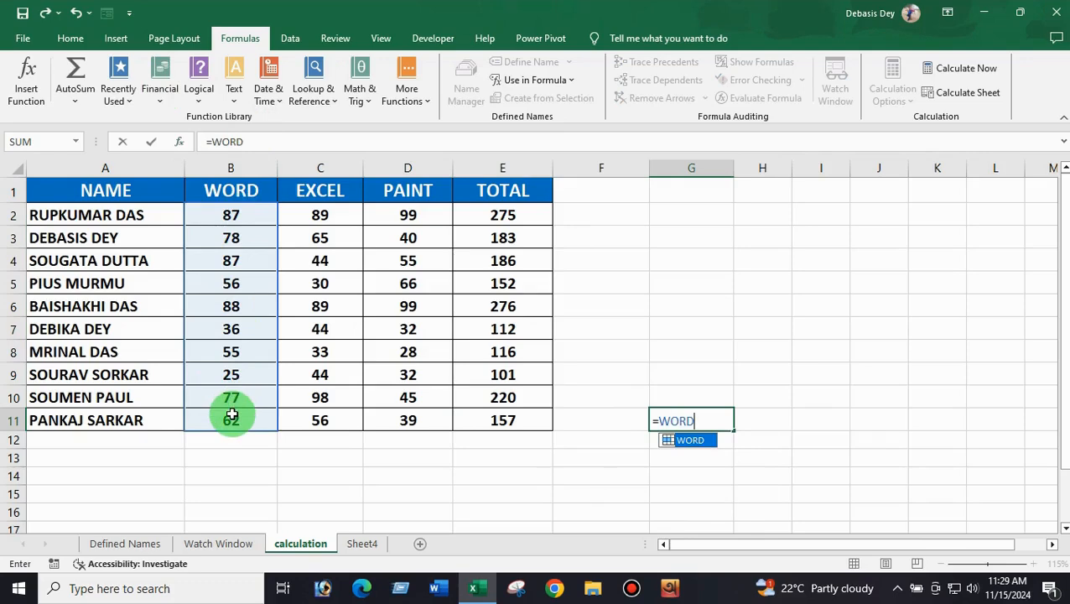
{"action": "key", "text": "BackSpace"}
{"action": "key", "text": "BackSpace"}
{"action": "key", "text": "BackSpace"}
{"action": "key", "text": "BackSpace"}
{"action": "key", "text": "BackSpace"}
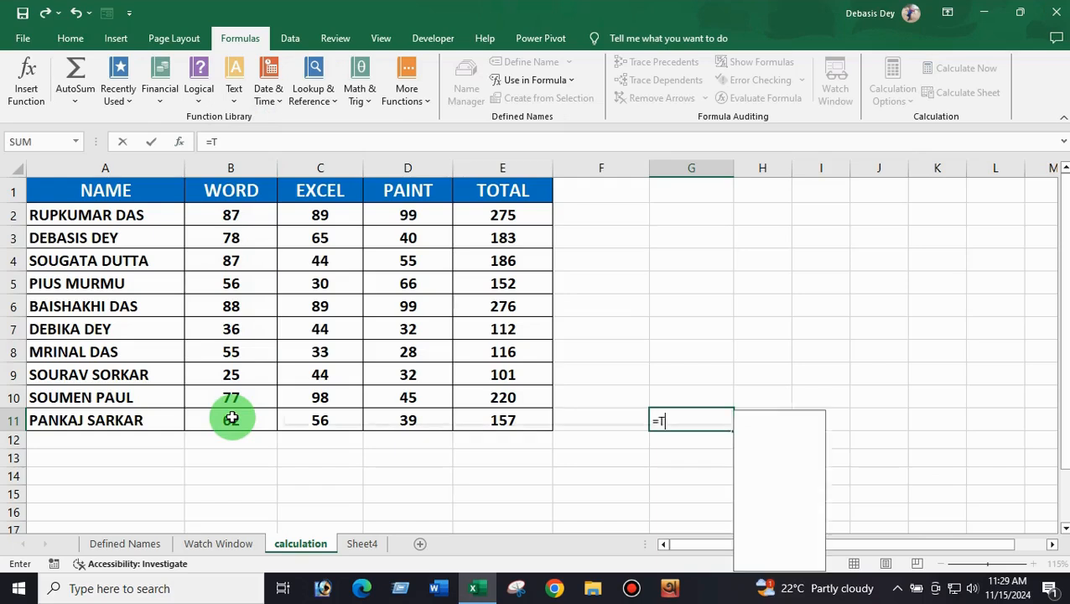
{"action": "type", "text": "TABL"}
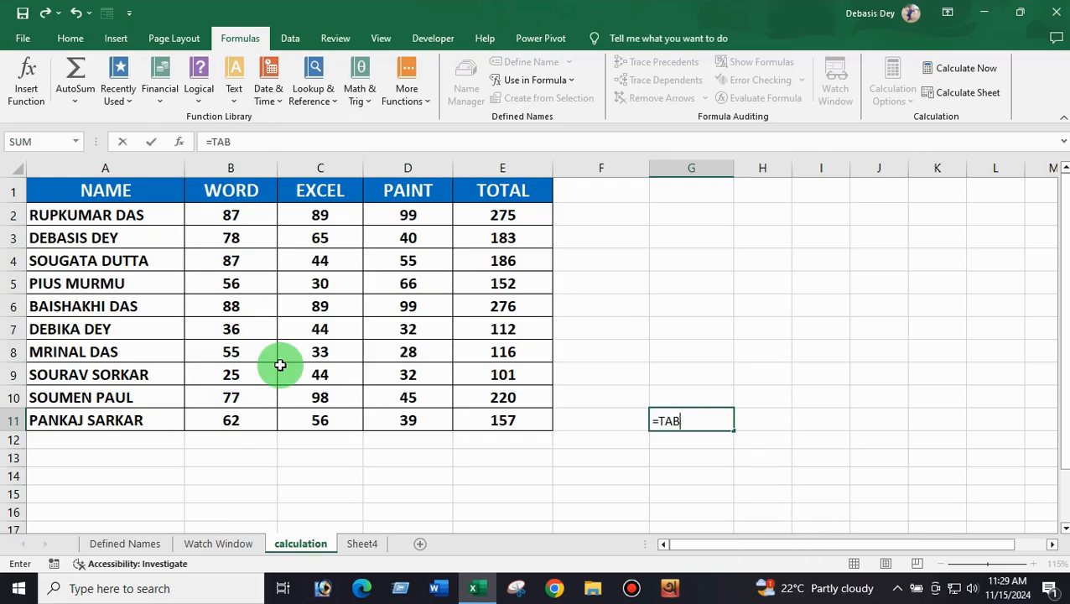
{"action": "key", "text": "BackSpace"}
{"action": "key", "text": "BackSpace"}
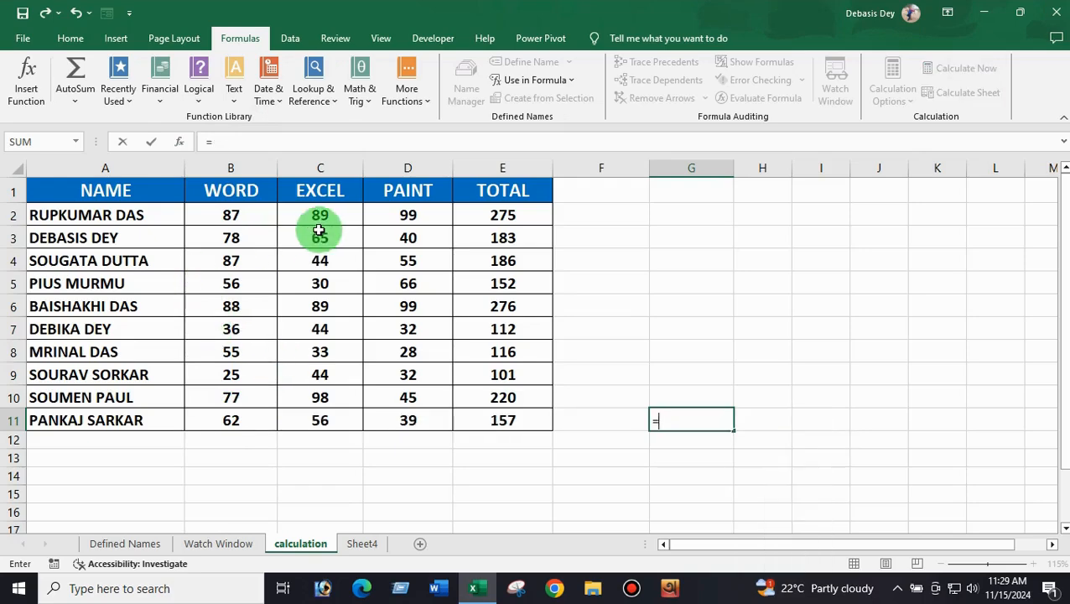
- Try the defined name EXCEL in the formula in cell G11, then erase the name
{"action": "type", "text": "EXCEL"}
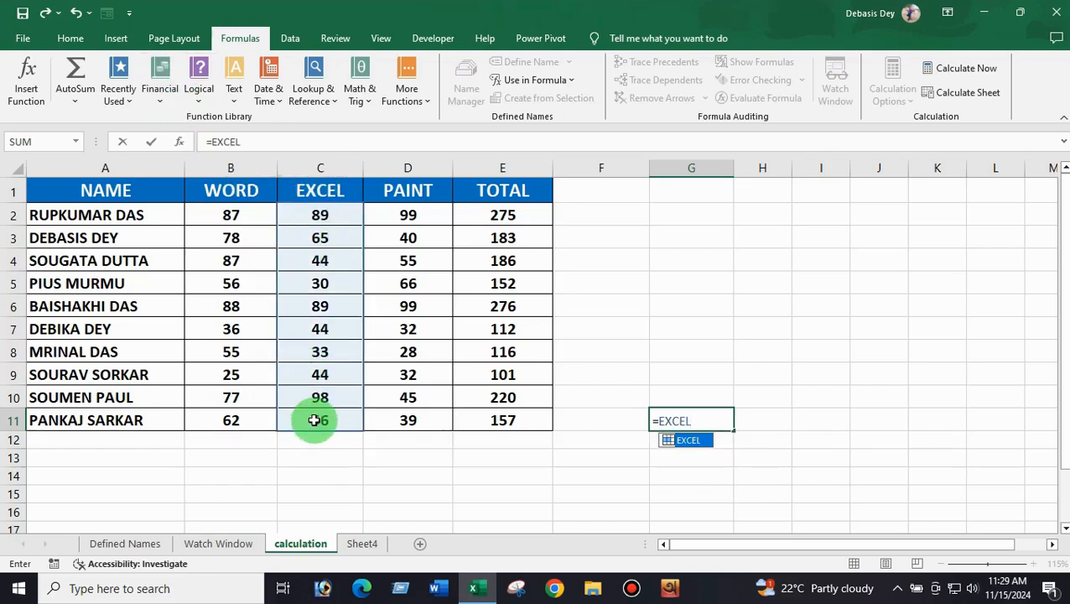
{"action": "key", "text": "BackSpace"}
{"action": "key", "text": "BackSpace"}
{"action": "key", "text": "BackSpace"}
{"action": "key", "text": "BackSpace"}
{"action": "key", "text": "BackSpace"}
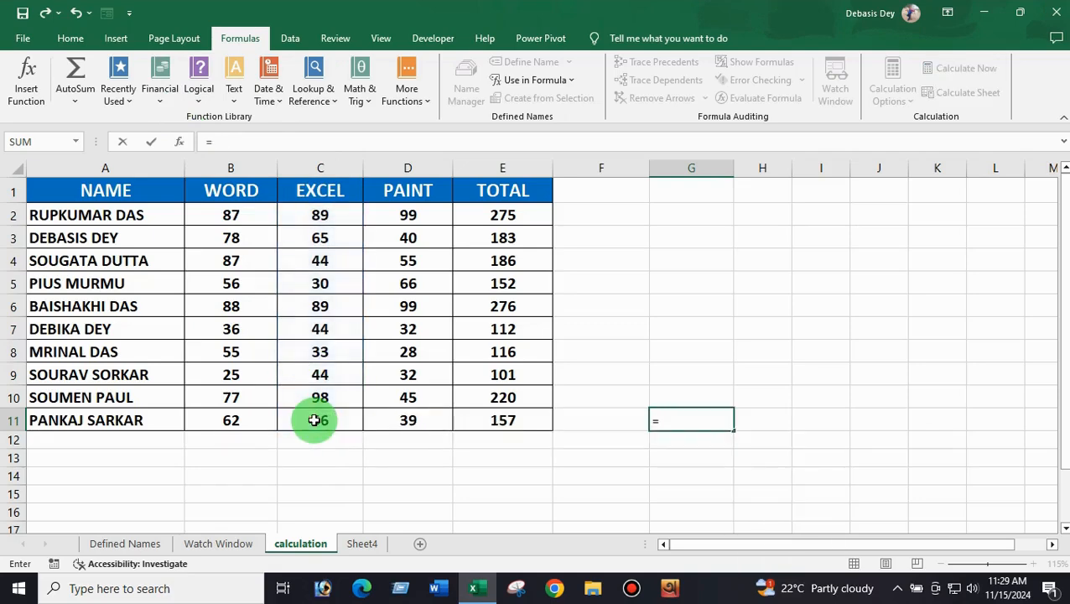
- Complete and enter the formula =PAINT in cell G11
{"action": "type", "text": "PA"}
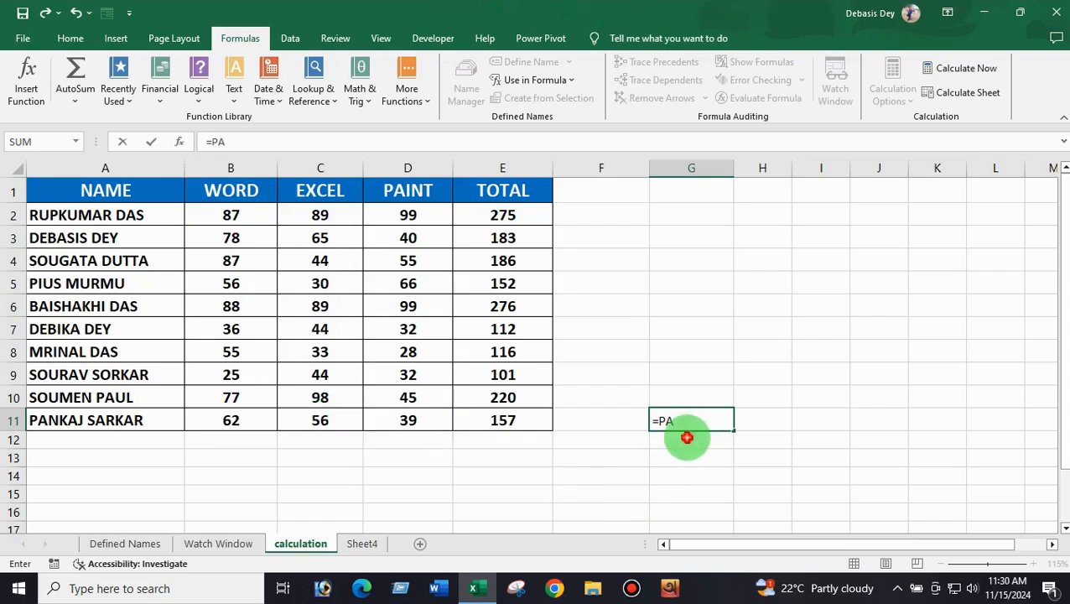
{"action": "double_click", "coordinate": [687, 437]}
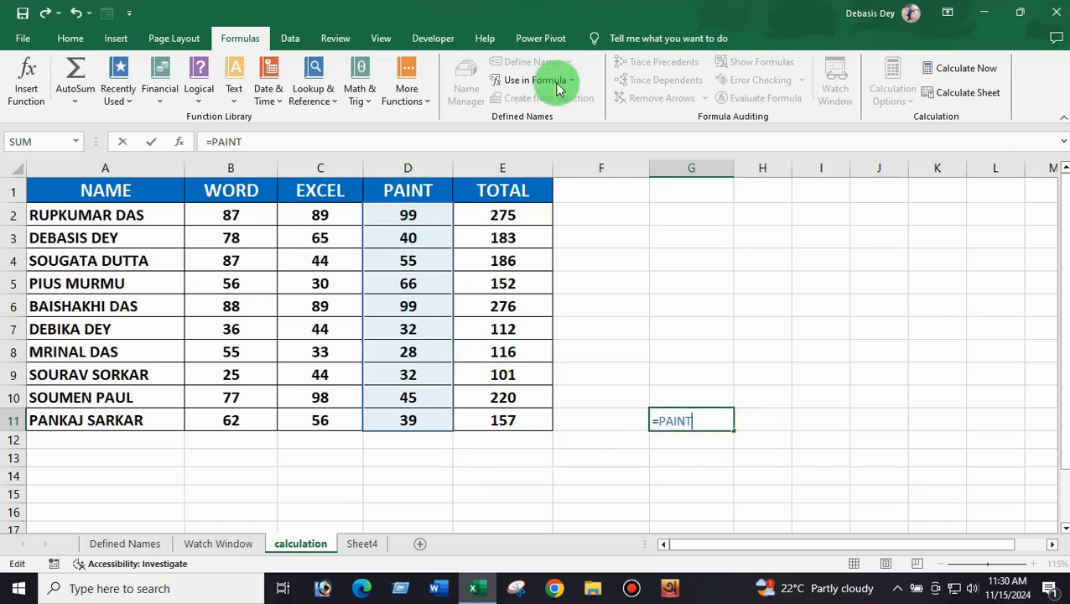
{"action": "left_click", "coordinate": [604, 505]}
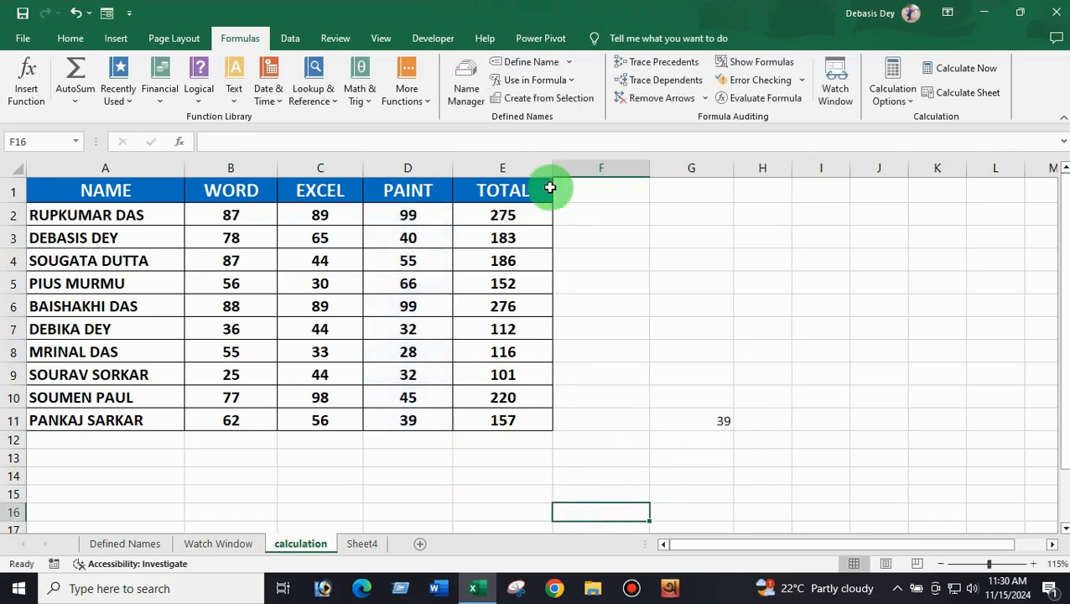
- Delete the defined names EXCEL, NAME, PAINT, TOTAL and WORD together and close the Name Manager
{"action": "left_click", "coordinate": [467, 86]}
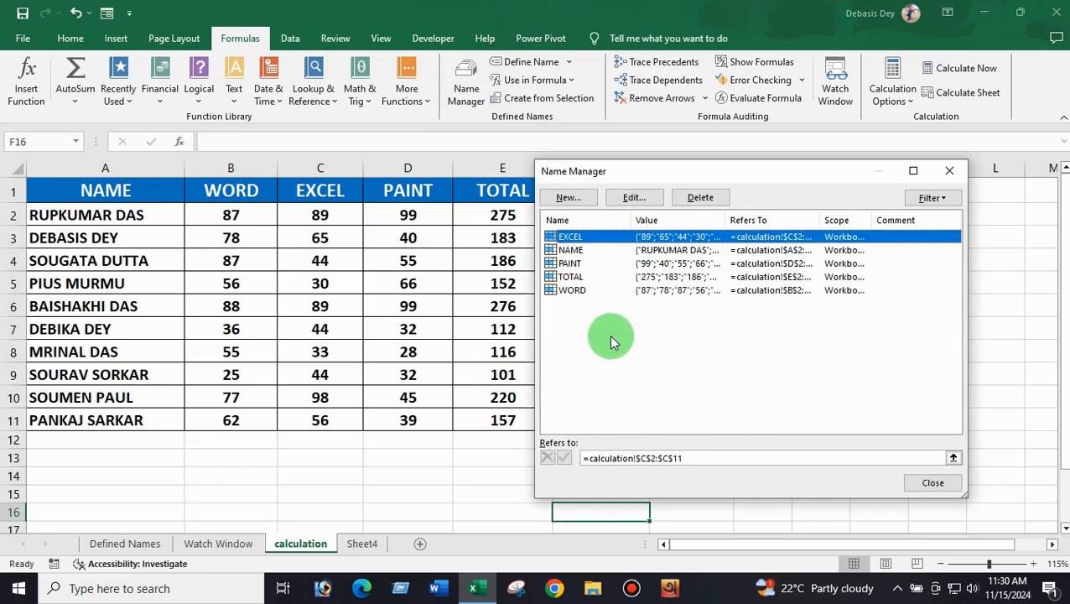
{"action": "left_click_drag", "start_coordinate": [604, 336], "coordinate": [621, 218]}
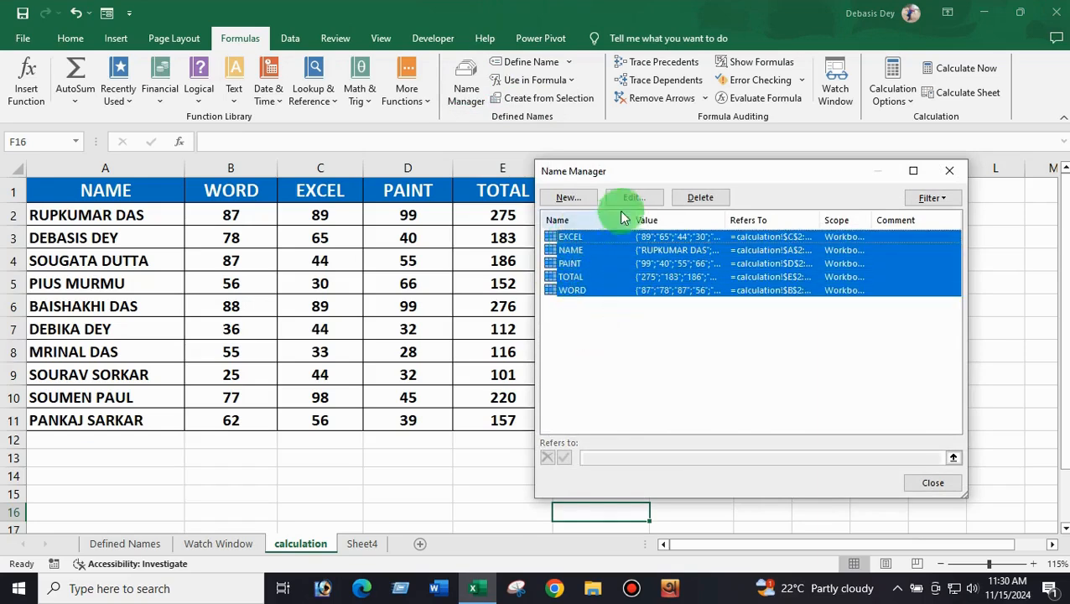
{"action": "left_click", "coordinate": [700, 197]}
{"action": "left_click", "coordinate": [504, 338]}
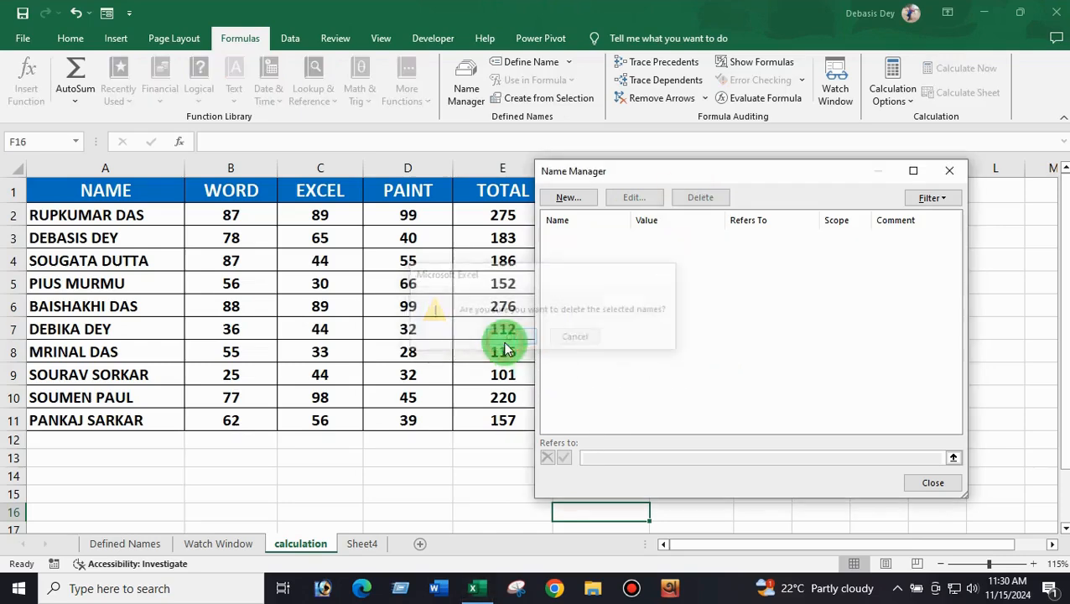
{"action": "left_click", "coordinate": [950, 171]}
{"action": "left_click", "coordinate": [484, 487]}
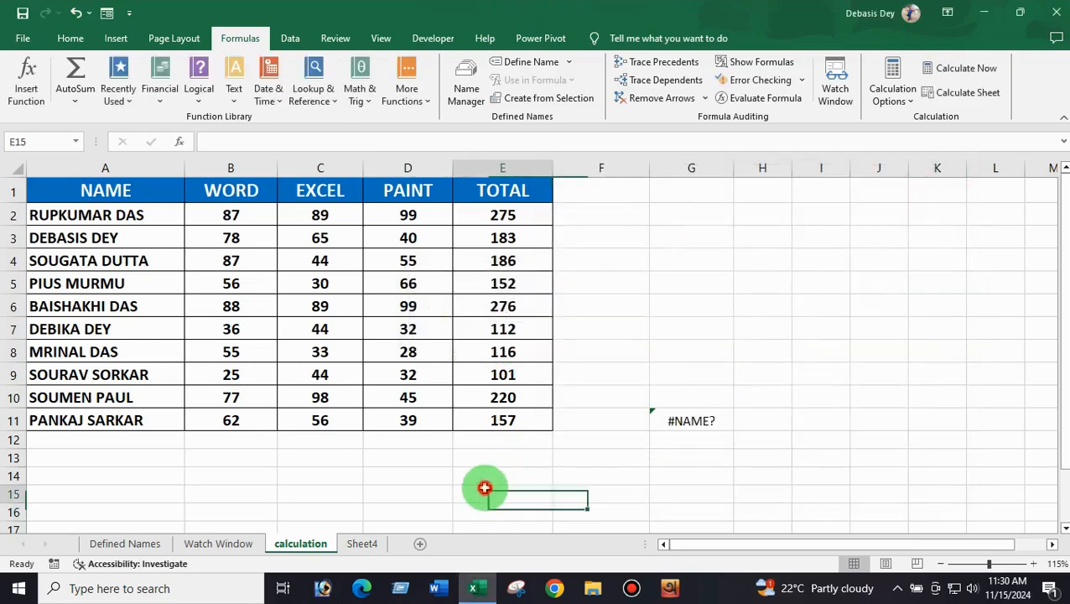
- Recreate the column names for range A1:E11 using only the top row
{"action": "left_click_drag", "start_coordinate": [144, 254], "coordinate": [495, 418]}
{"action": "left_click", "coordinate": [537, 99]}
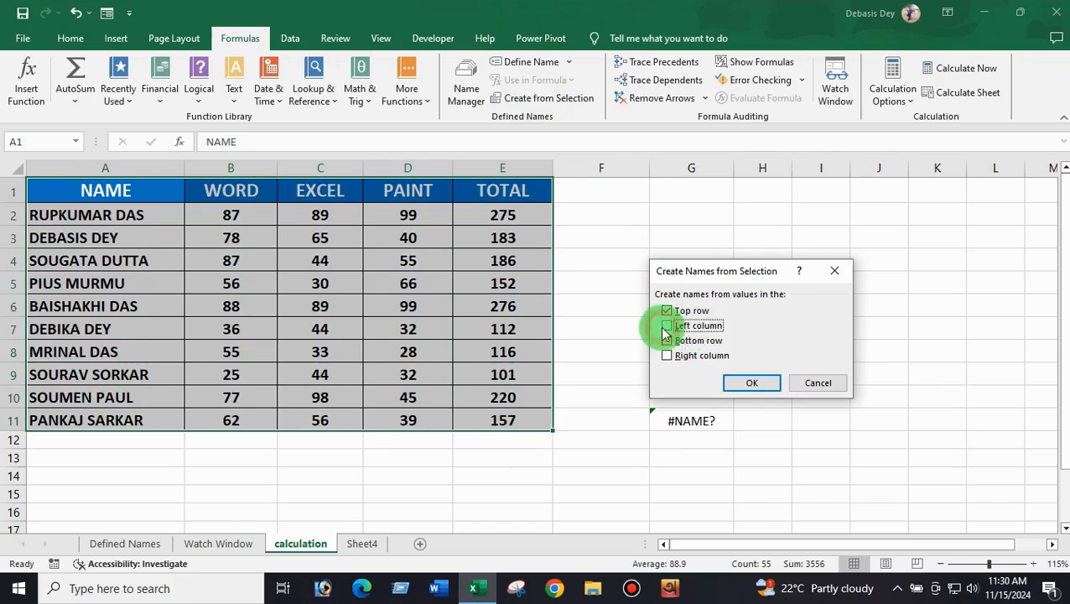
{"action": "left_click", "coordinate": [746, 380]}
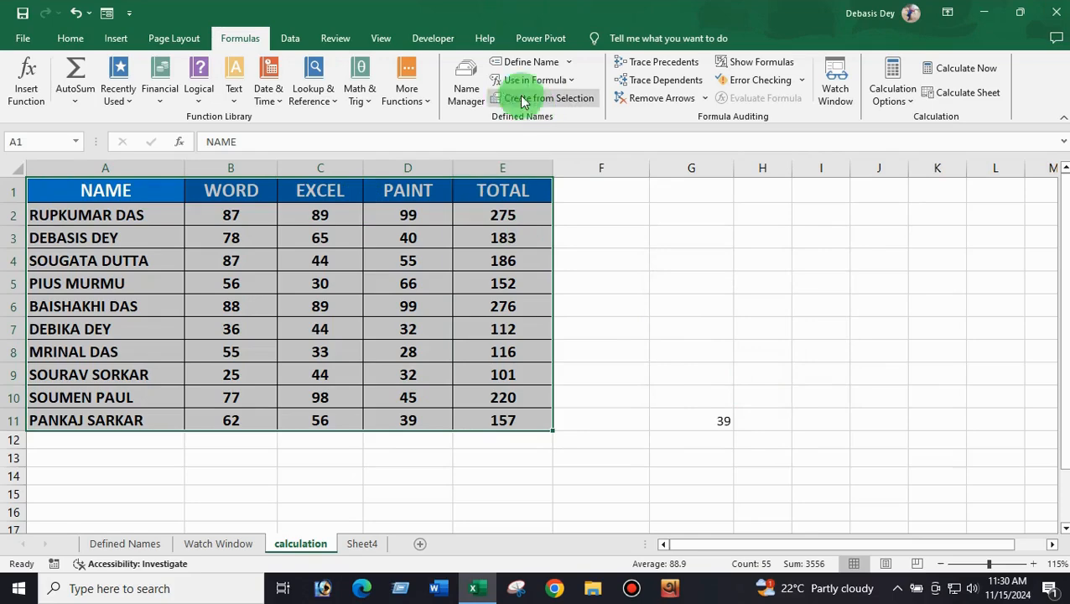
- Review the recreated column names in the Name Manager, moving it clear of the table, and close it
{"action": "left_click", "coordinate": [465, 85]}
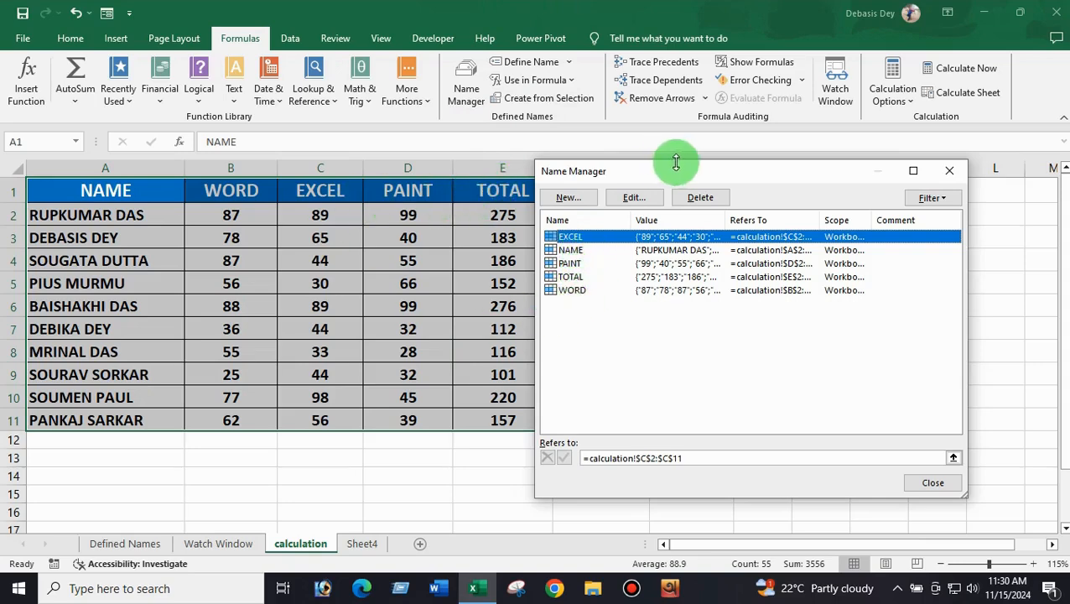
{"action": "left_click_drag", "start_coordinate": [674, 161], "coordinate": [737, 169]}
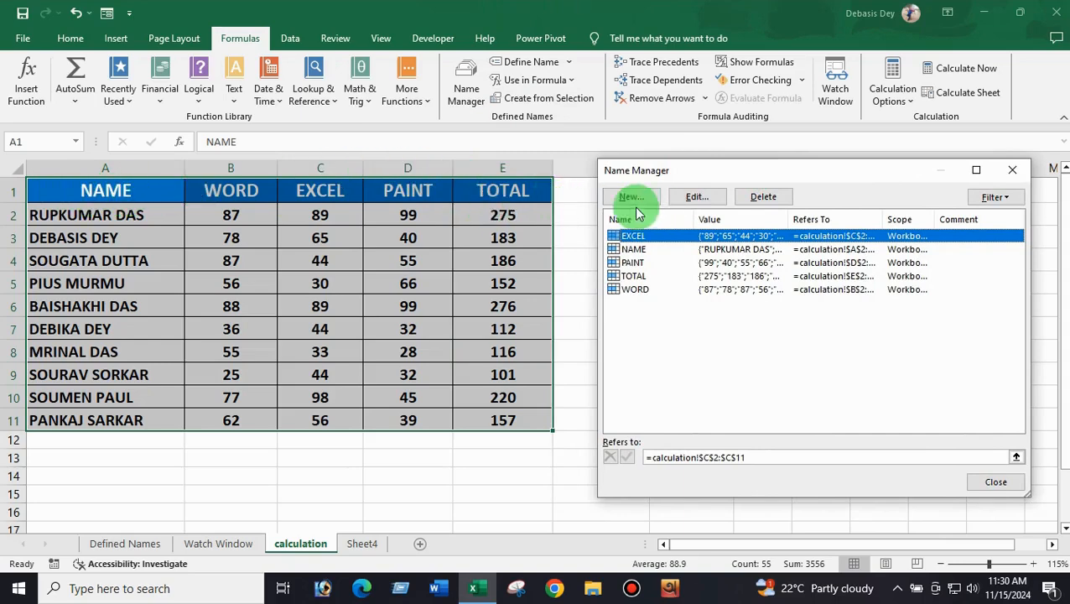
{"action": "left_click", "coordinate": [1015, 172]}
{"action": "left_click", "coordinate": [692, 306]}
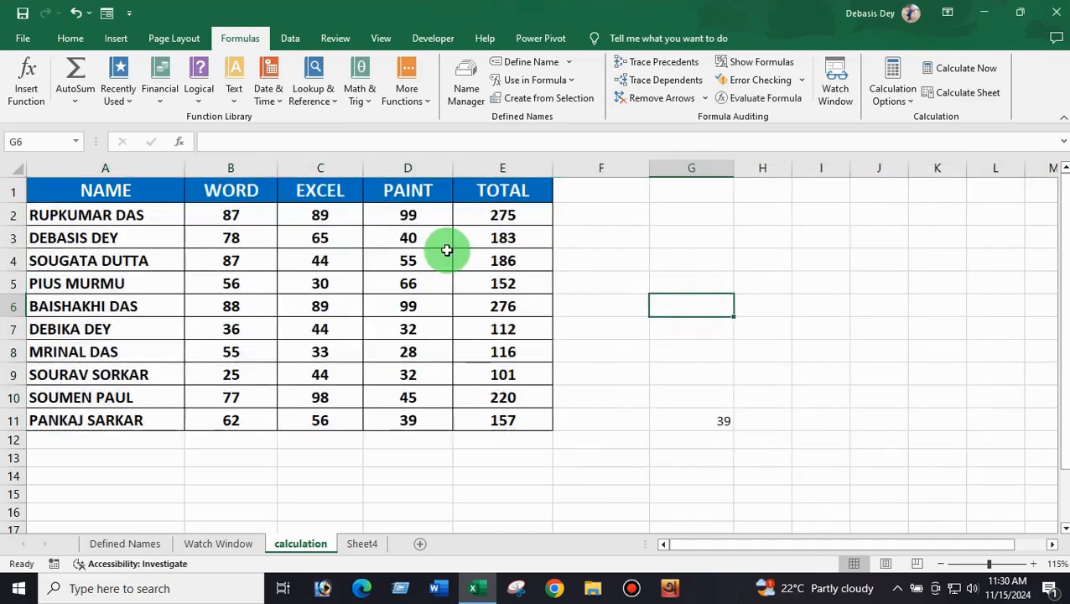
- Create names for the rows of A1:E11 from the left column only, replacing the NAME definition, and review the list in the Name Manager
{"action": "left_click_drag", "start_coordinate": [88, 189], "coordinate": [480, 427]}
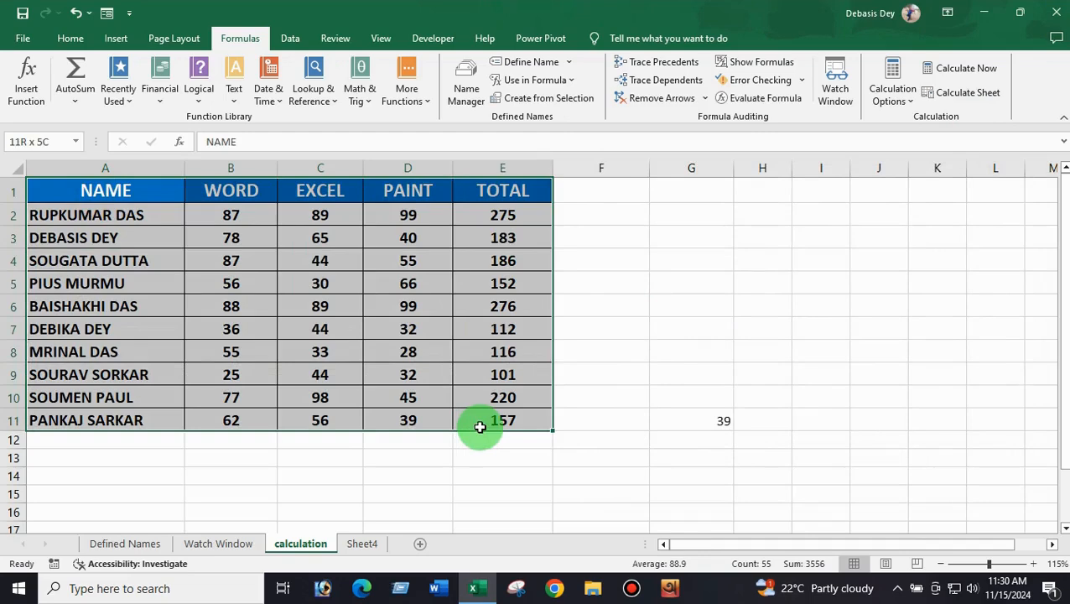
{"action": "left_click", "coordinate": [536, 103]}
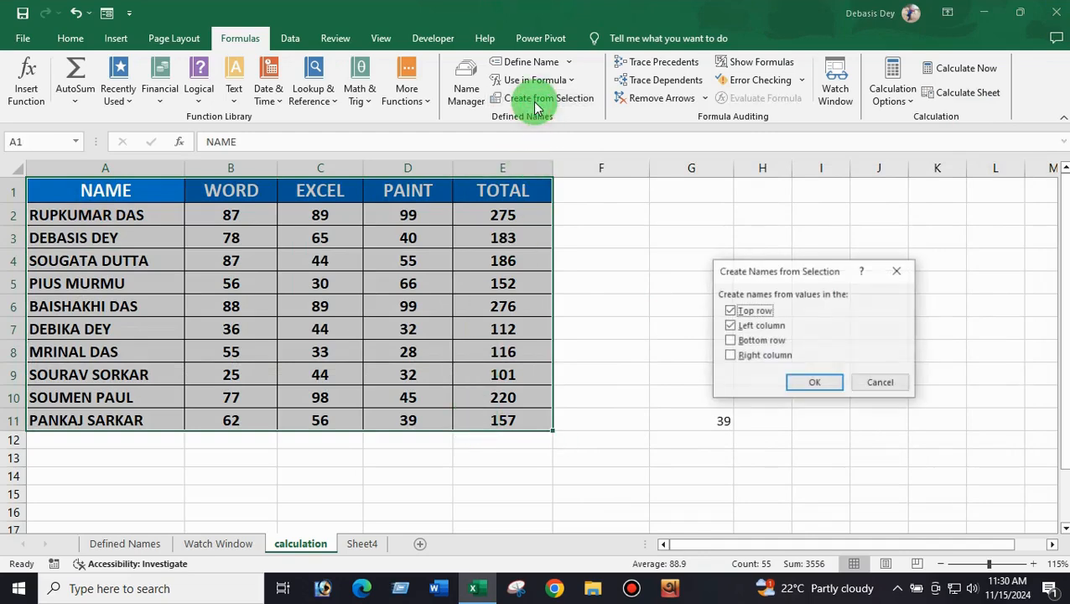
{"action": "left_click", "coordinate": [730, 311]}
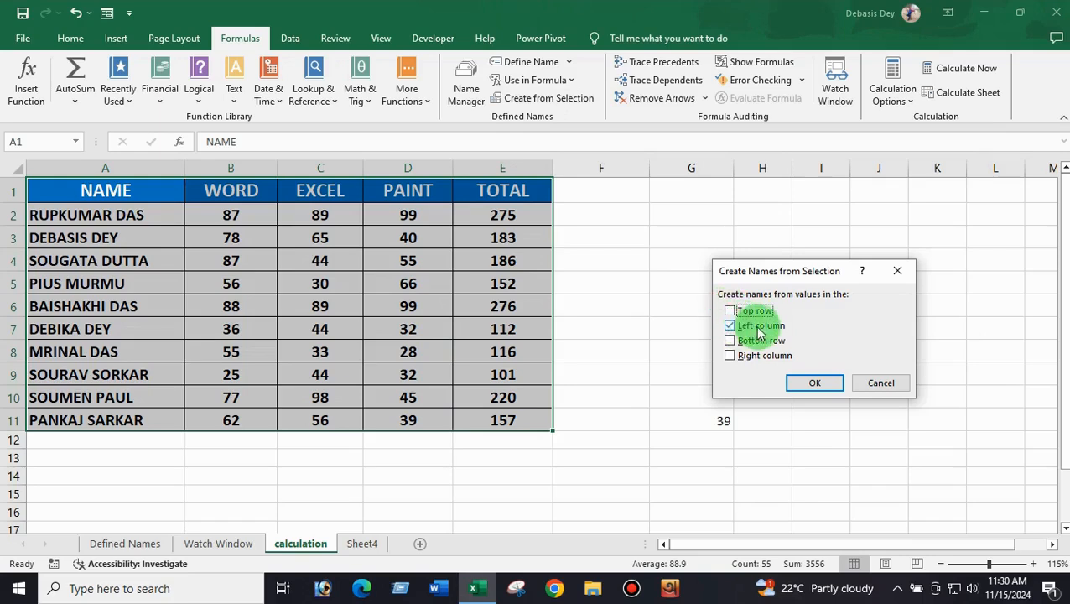
{"action": "left_click", "coordinate": [807, 382]}
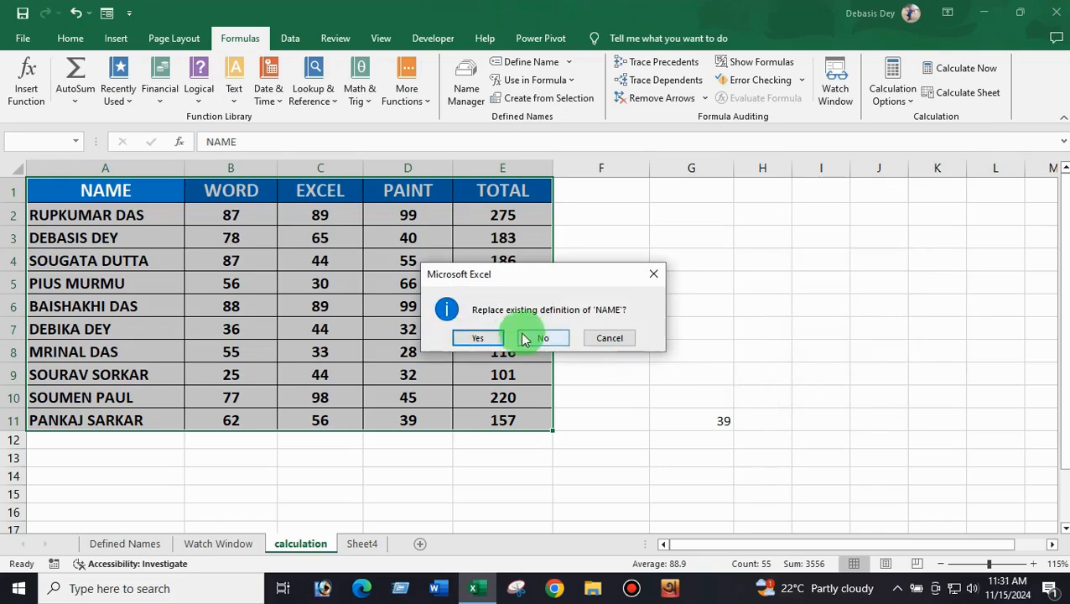
{"action": "left_click", "coordinate": [490, 338]}
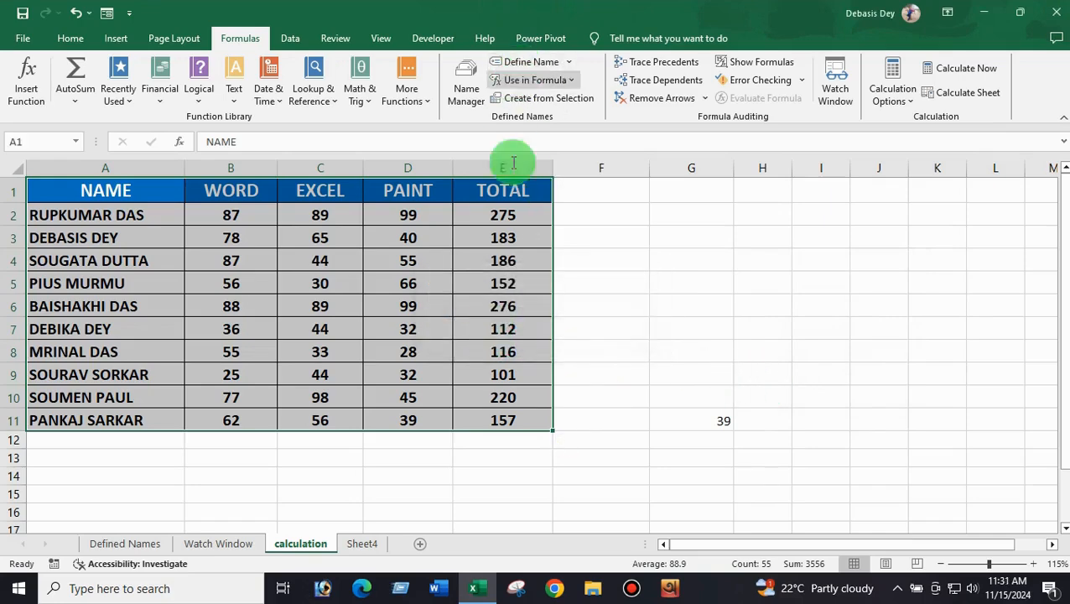
{"action": "left_click", "coordinate": [464, 90]}
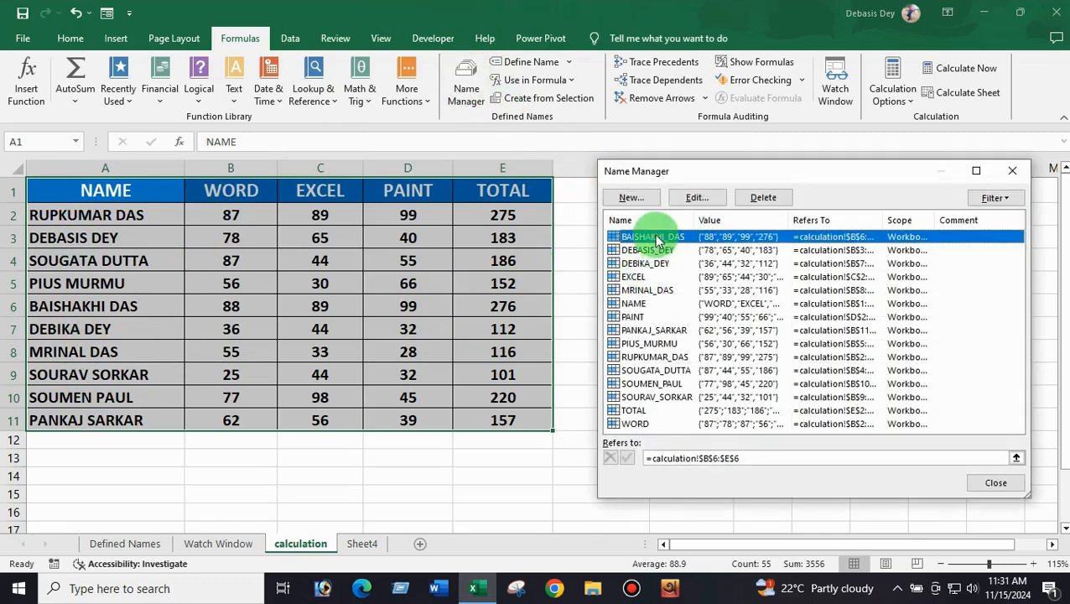
{"action": "left_click", "coordinate": [1017, 172]}
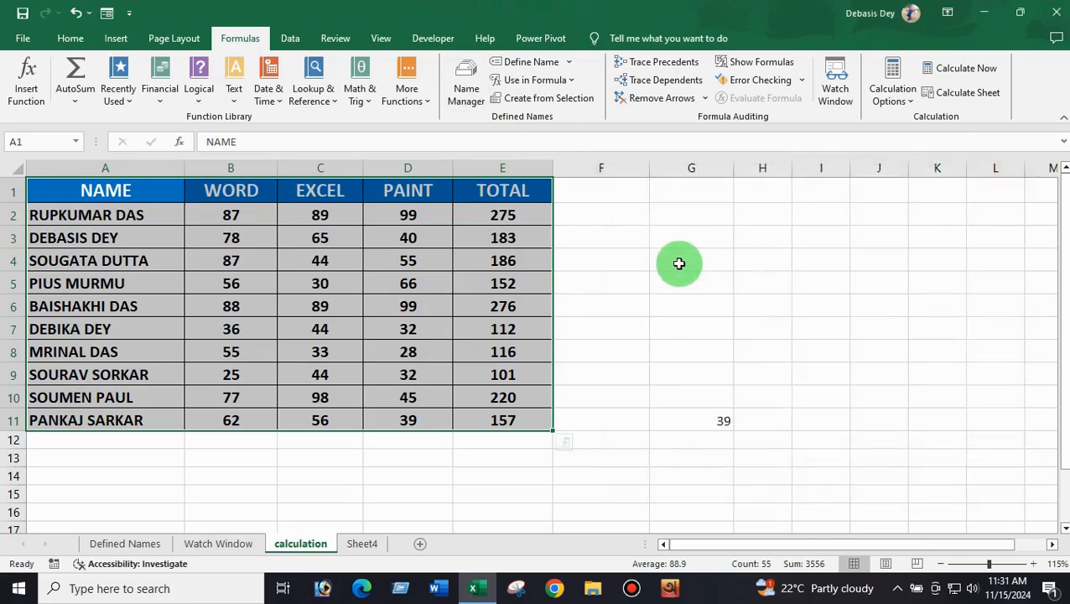
- Try a formula in cell G5 that references the defined name for row 3, and discard the entry
{"action": "left_click", "coordinate": [668, 287]}
{"action": "type", "text": "="}
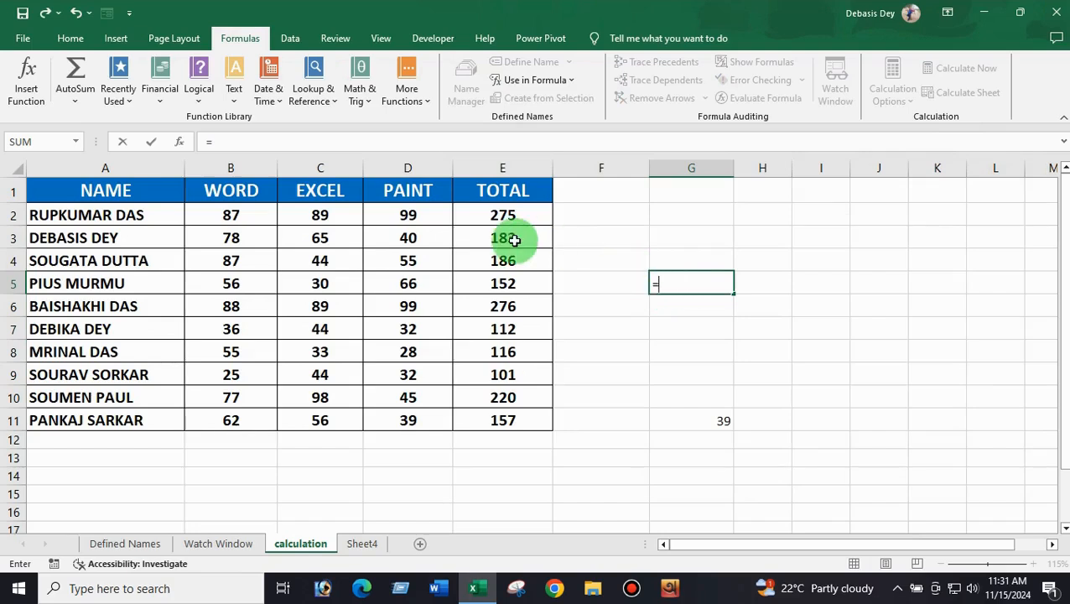
{"action": "type", "text": "DEBASIS"}
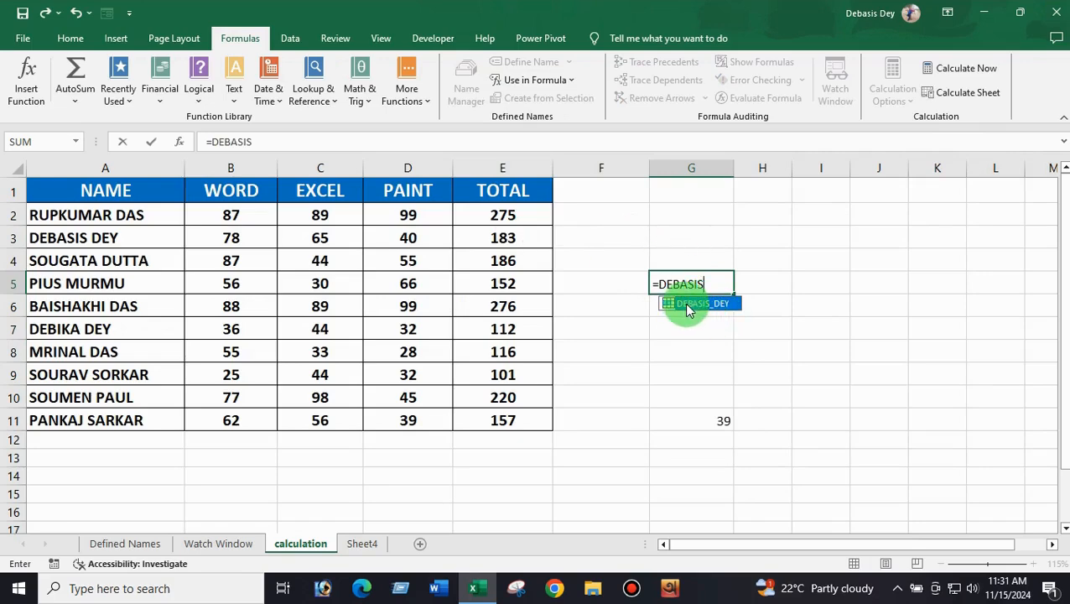
{"action": "double_click", "coordinate": [687, 307]}
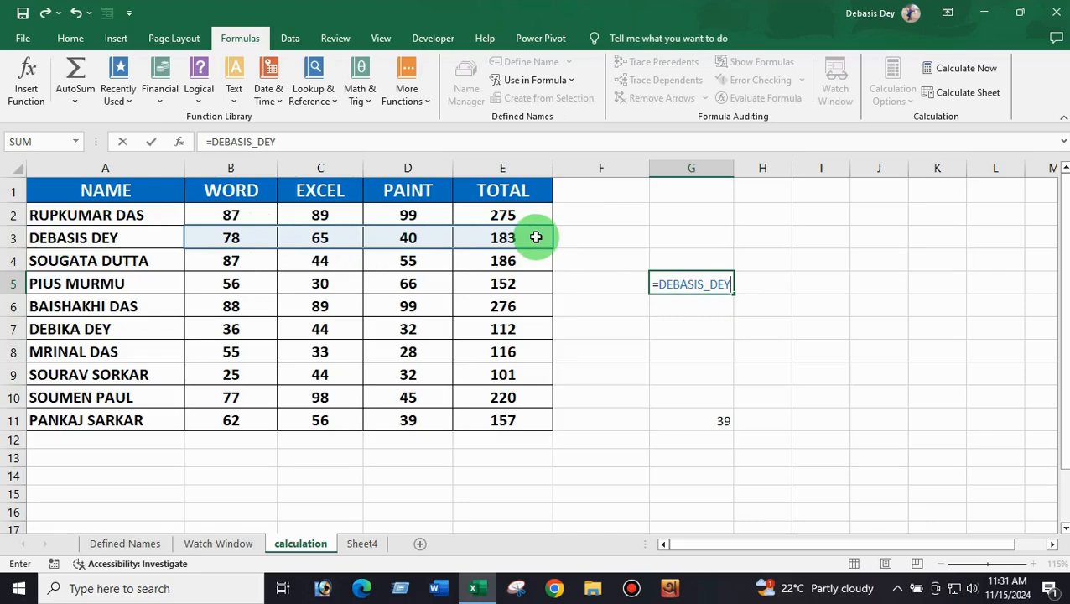
{"action": "key", "text": "BackSpace"}
{"action": "key", "text": "BackSpace"}
{"action": "key", "text": "BackSpace"}
{"action": "key", "text": "BackSpace"}
{"action": "key", "text": "BackSpace"}
{"action": "key", "text": "BackSpace"}
{"action": "key", "text": "BackSpace"}
{"action": "key", "text": "BackSpace"}
{"action": "key", "text": "BackSpace"}
{"action": "key", "text": "BackSpace"}
{"action": "key", "text": "BackSpace"}
{"action": "key", "text": "BackSpace"}
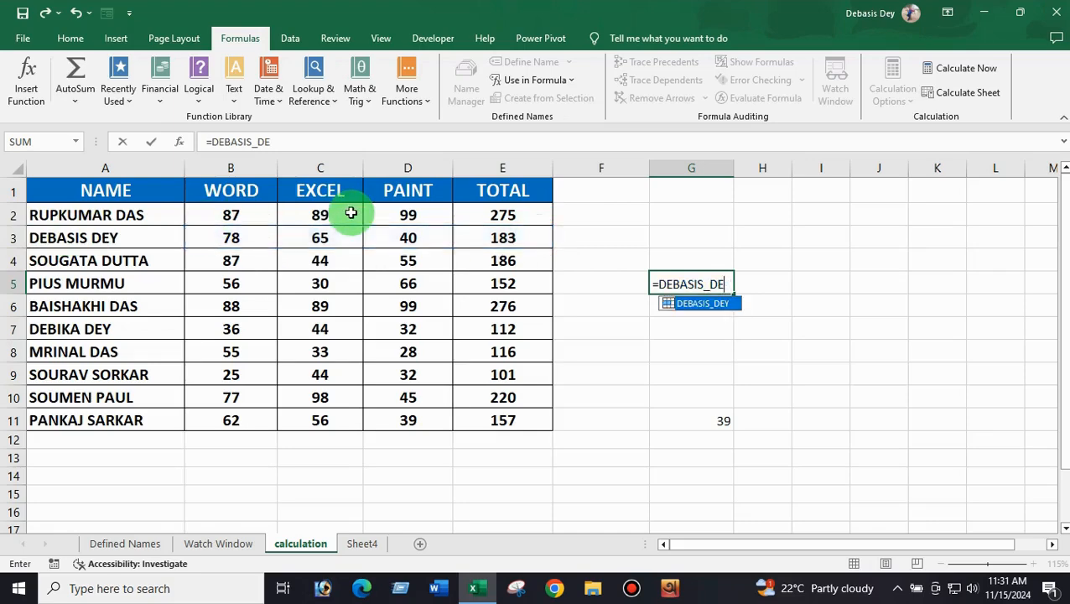
{"action": "left_click", "coordinate": [630, 336]}
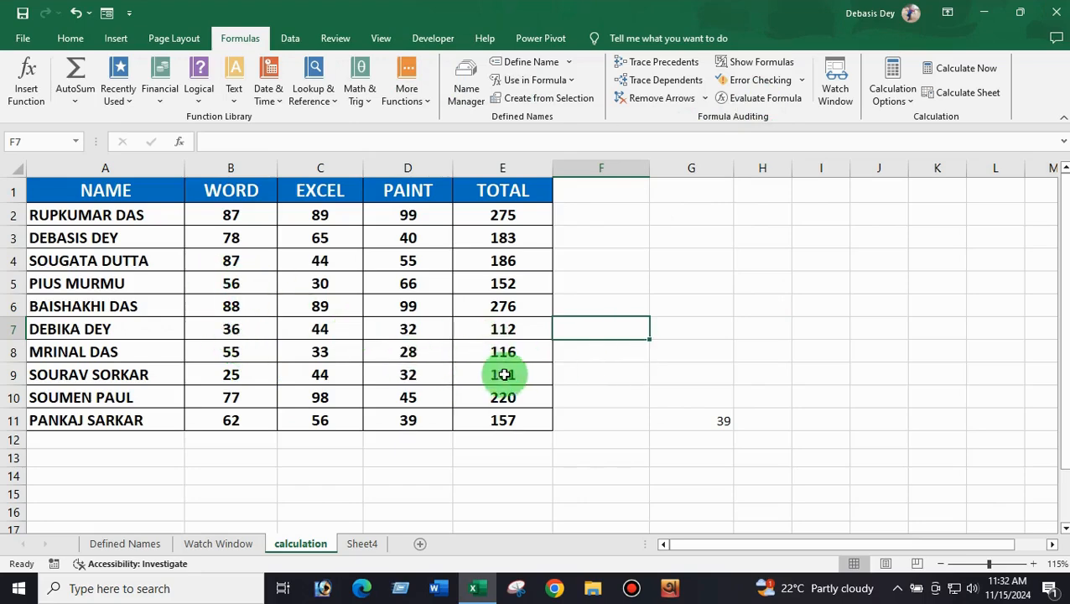
- Inspect the SUM formulas in the TOTAL column, checking cells E2, E8 and E9
{"action": "left_click", "coordinate": [511, 213]}
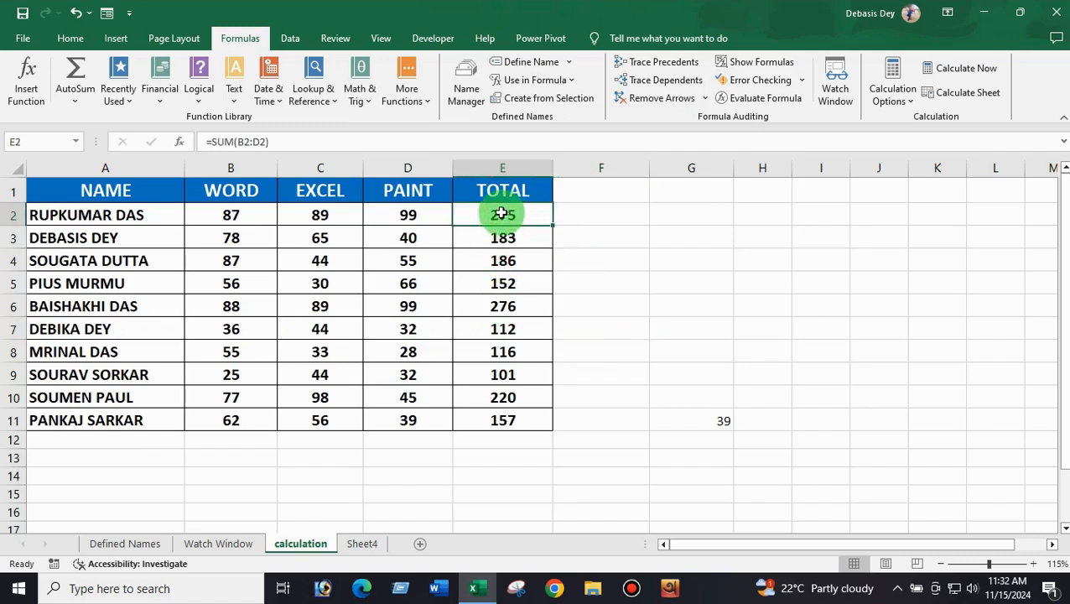
{"action": "left_click", "coordinate": [509, 371]}
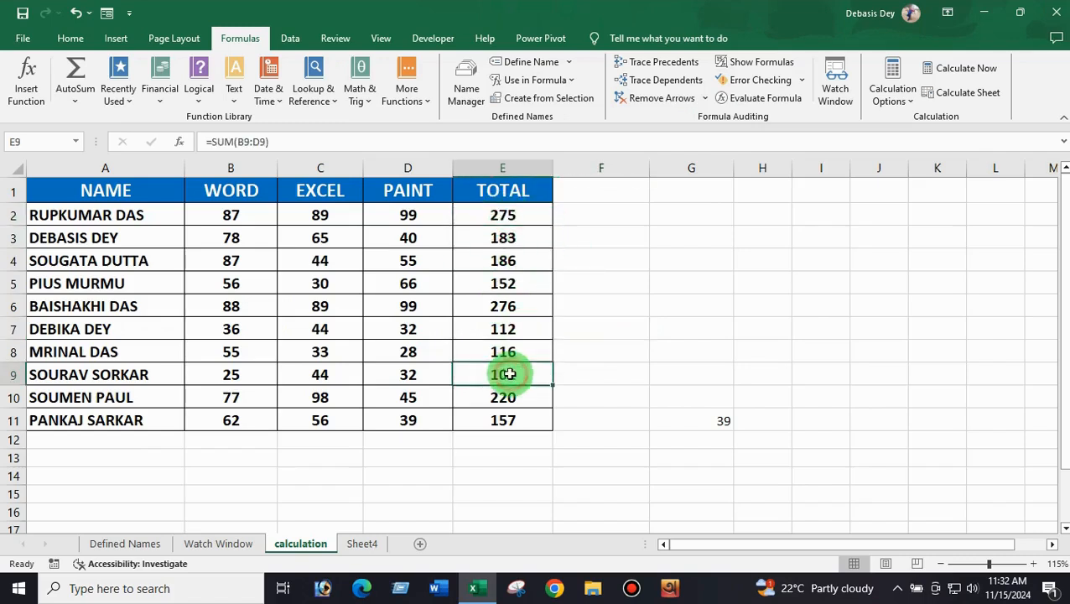
{"action": "left_click", "coordinate": [503, 351]}
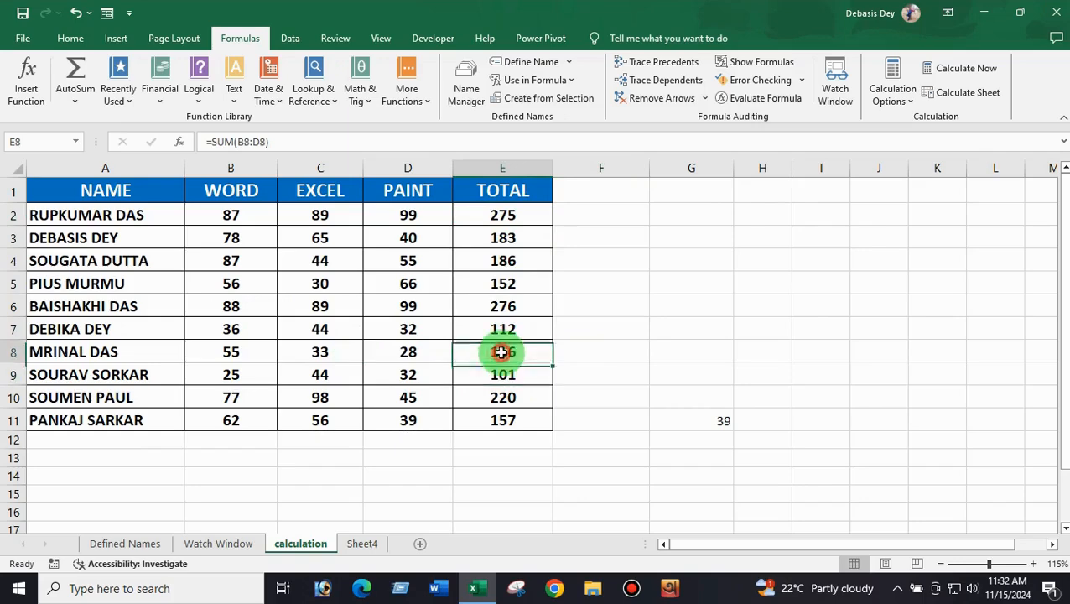
{"action": "double_click", "coordinate": [513, 216]}
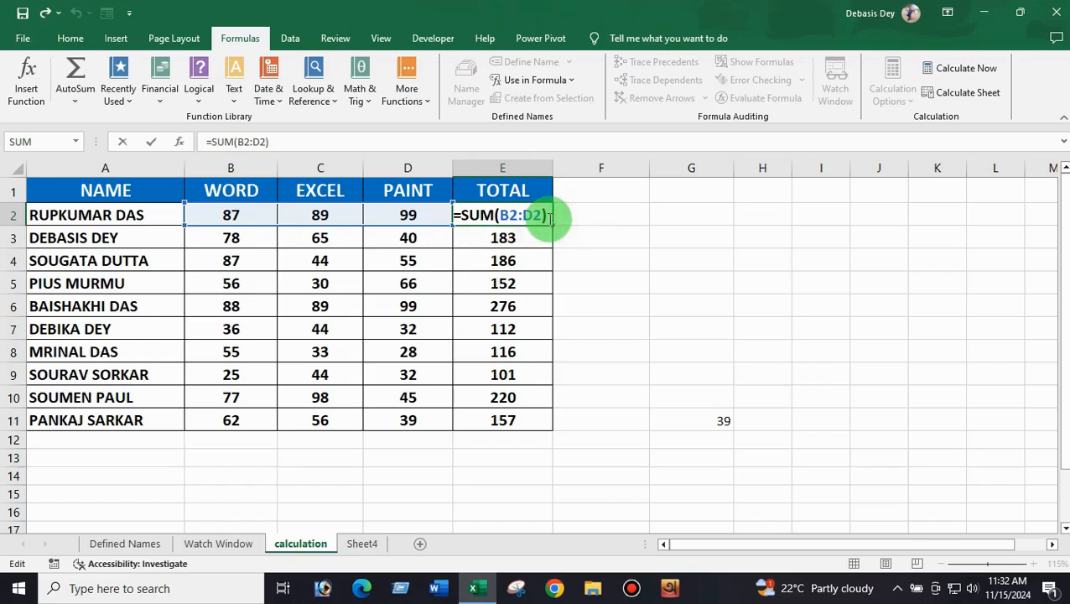
{"action": "key", "text": "BackSpace"}
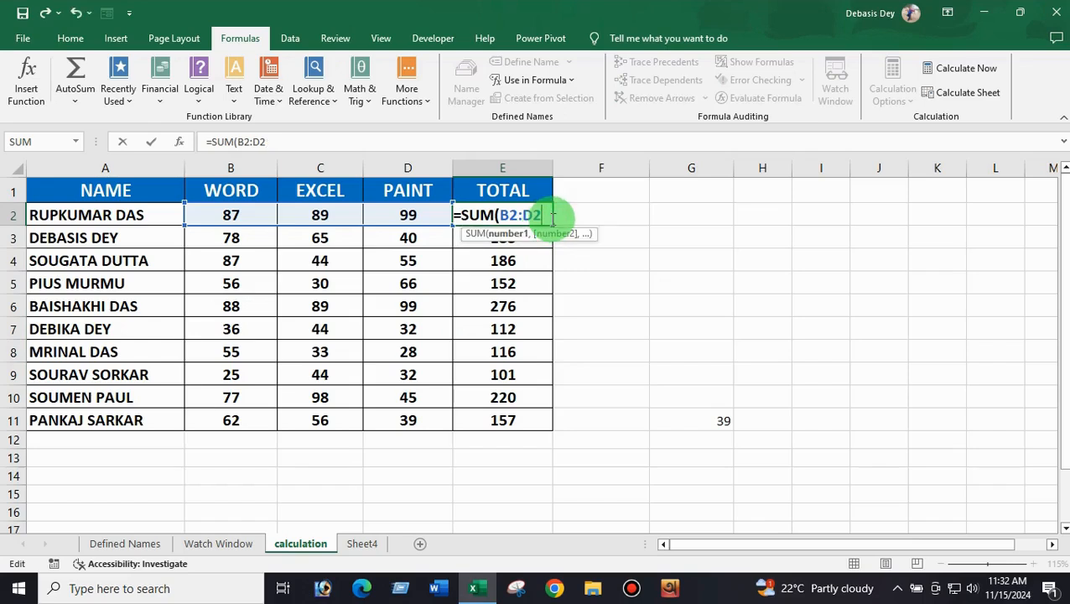
{"action": "key", "text": "ctrl+Return"}
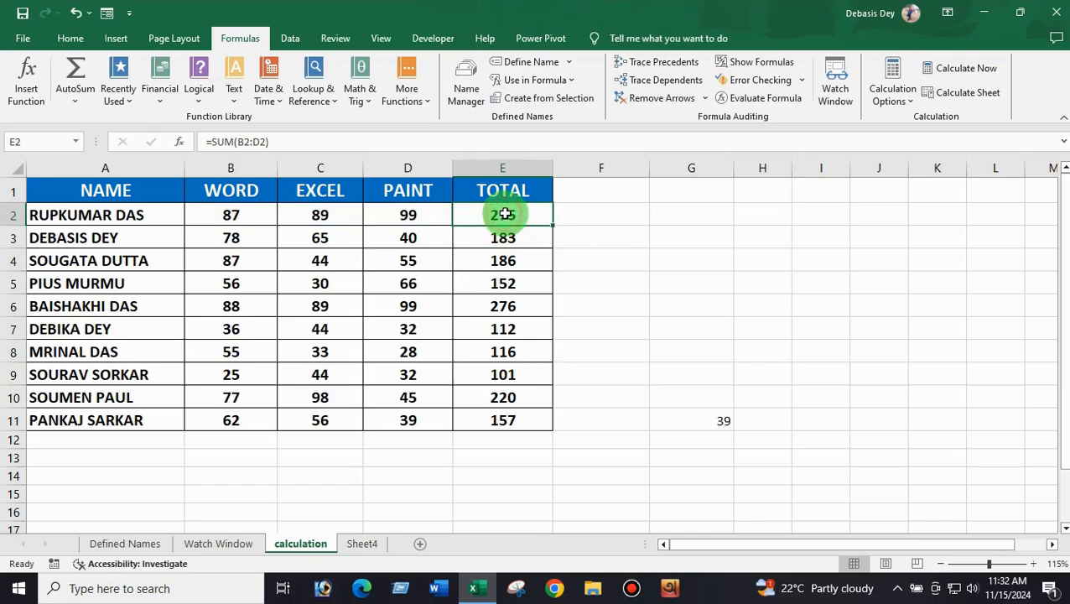
{"action": "left_click", "coordinate": [496, 349]}
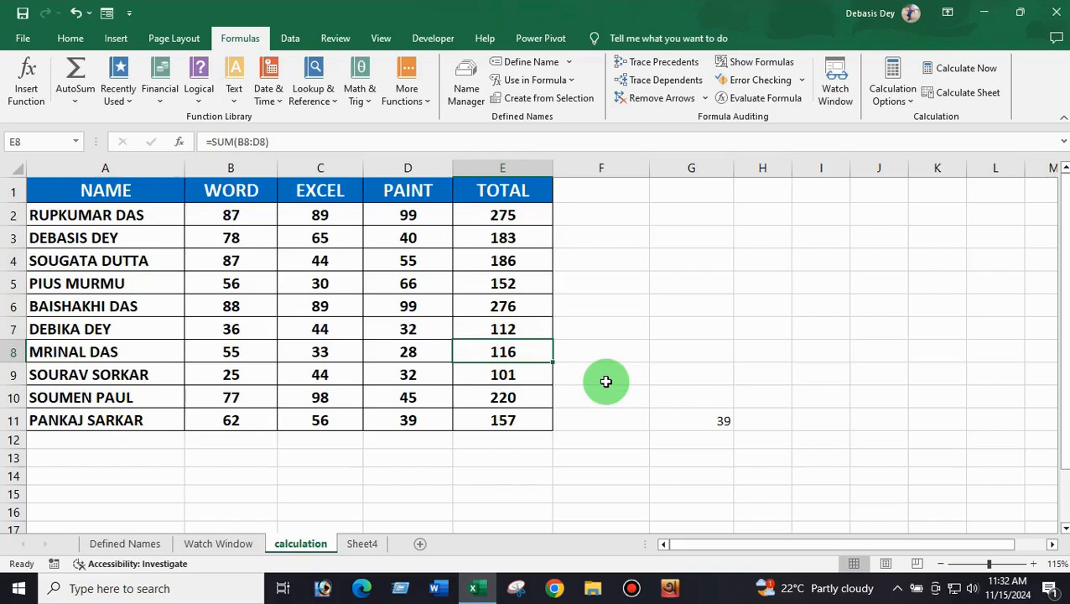
- Replace the formula in cell E8 with =B8+C8+D8
{"action": "left_click_drag", "start_coordinate": [499, 332], "coordinate": [497, 353]}
{"action": "left_click", "coordinate": [500, 355]}
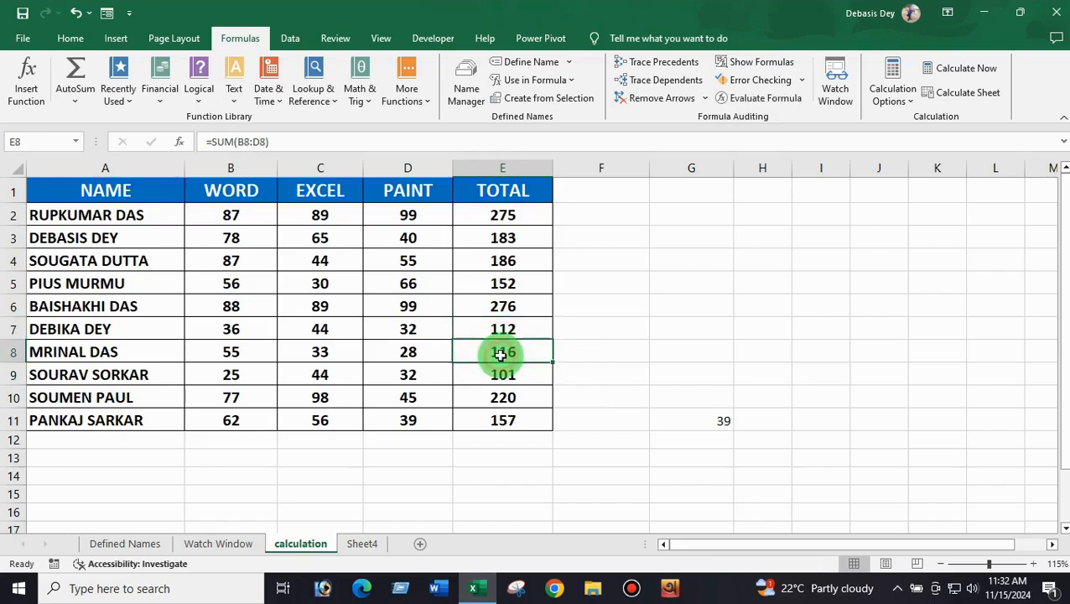
{"action": "left_click", "coordinate": [420, 349]}
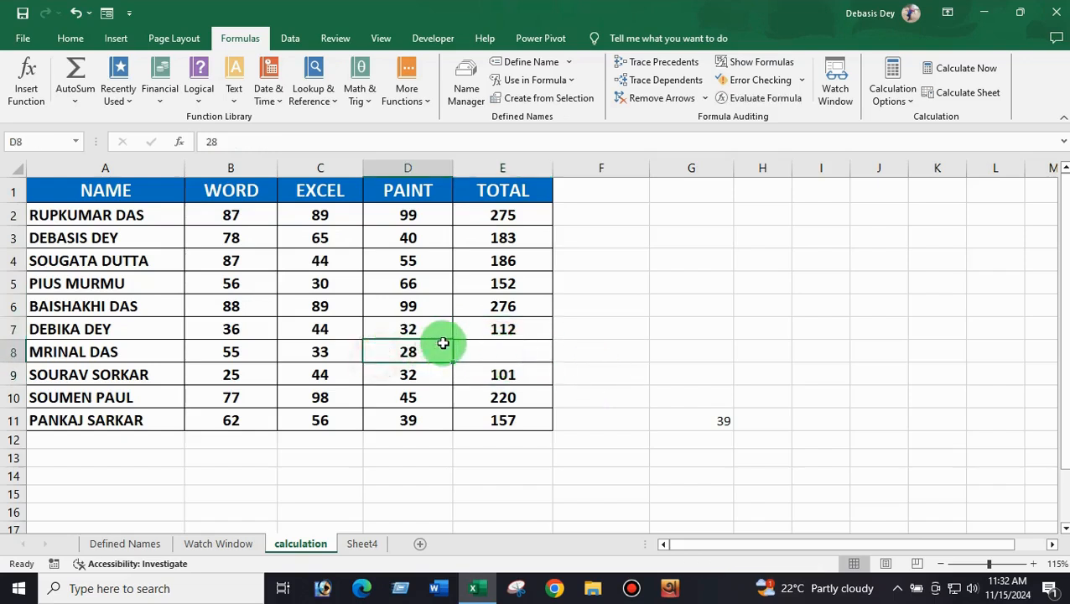
{"action": "left_click", "coordinate": [483, 348]}
{"action": "type", "text": "="}
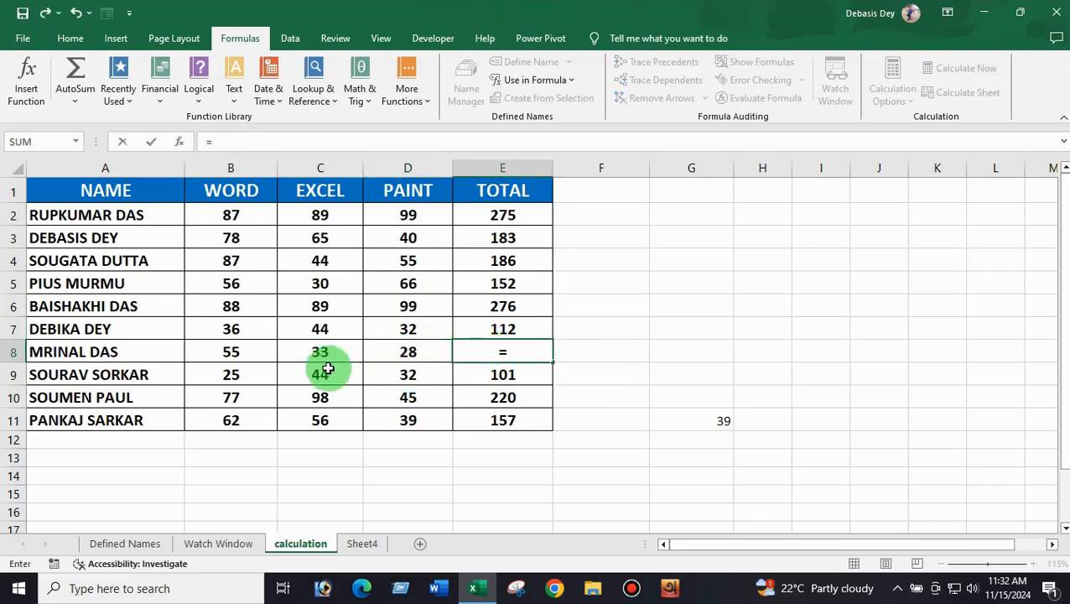
{"action": "left_click", "coordinate": [249, 351]}
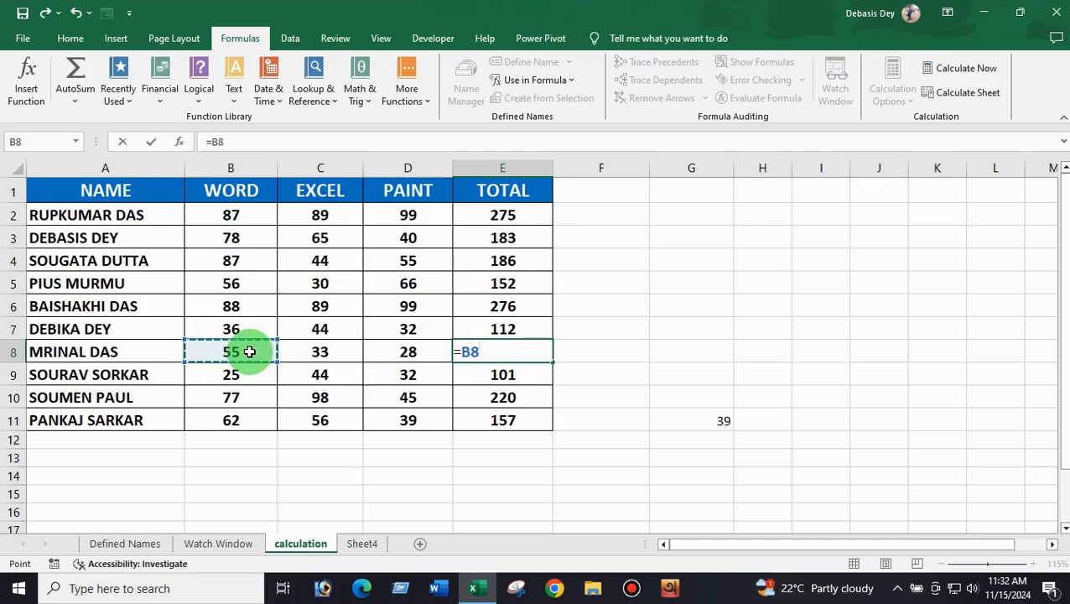
{"action": "left_click", "coordinate": [309, 351]}
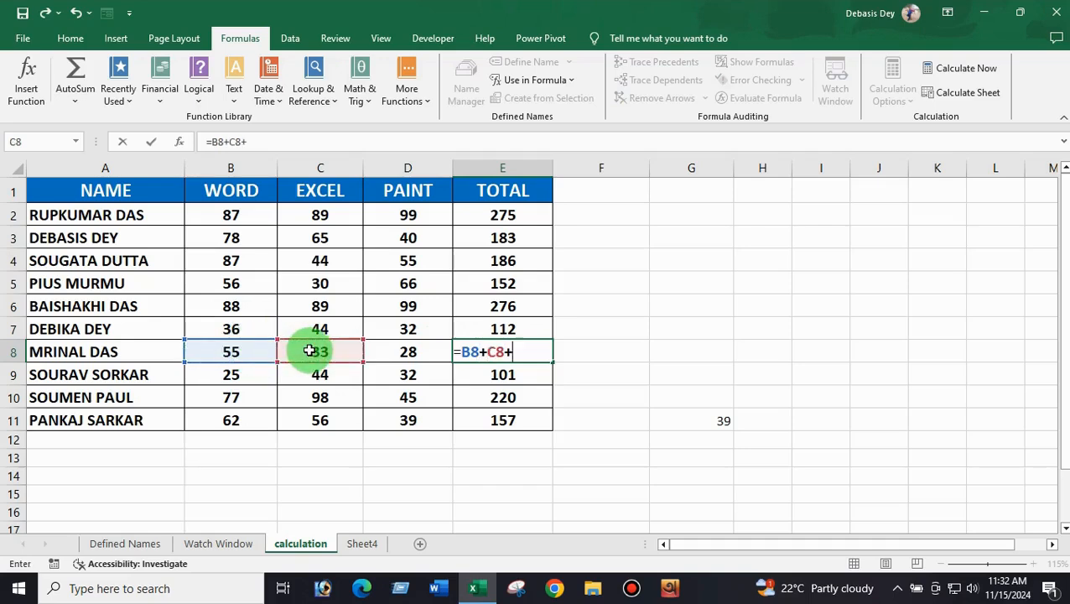
{"action": "left_click", "coordinate": [396, 351]}
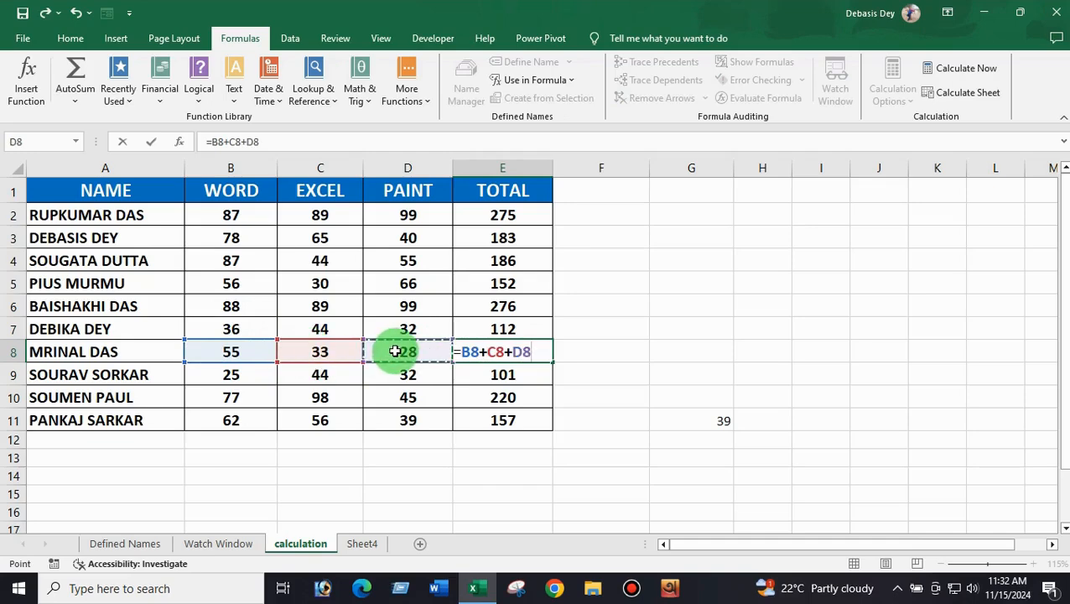
{"action": "key", "text": "Return"}
{"action": "left_click", "coordinate": [490, 351]}
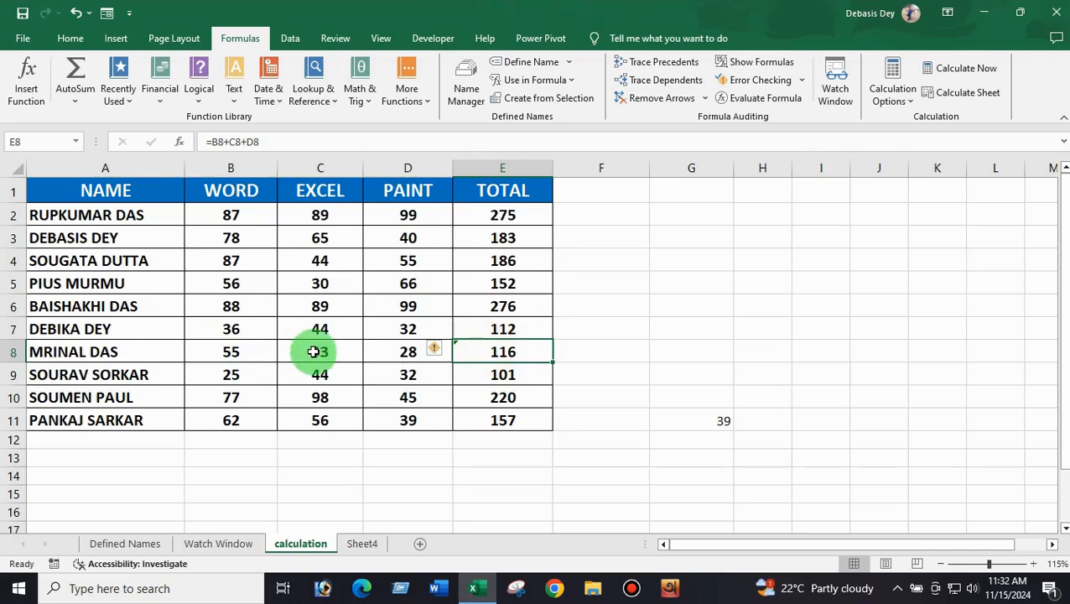
- Replace the EXCEL mark in cell C8 with the text DFDGF to provoke a formula error
{"action": "left_click", "coordinate": [313, 352]}
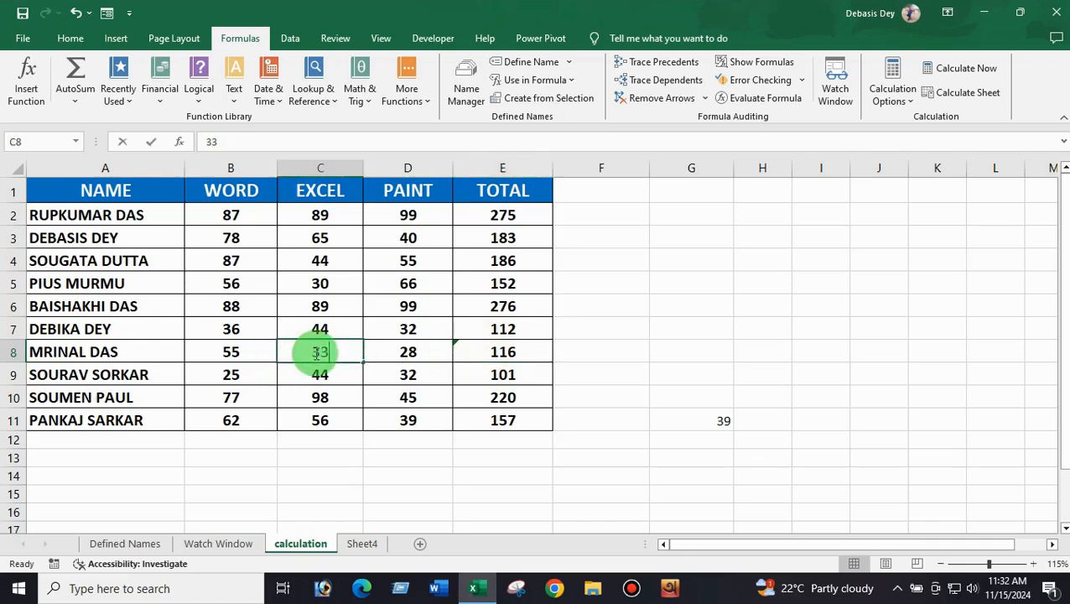
{"action": "type", "text": "DFDG"}
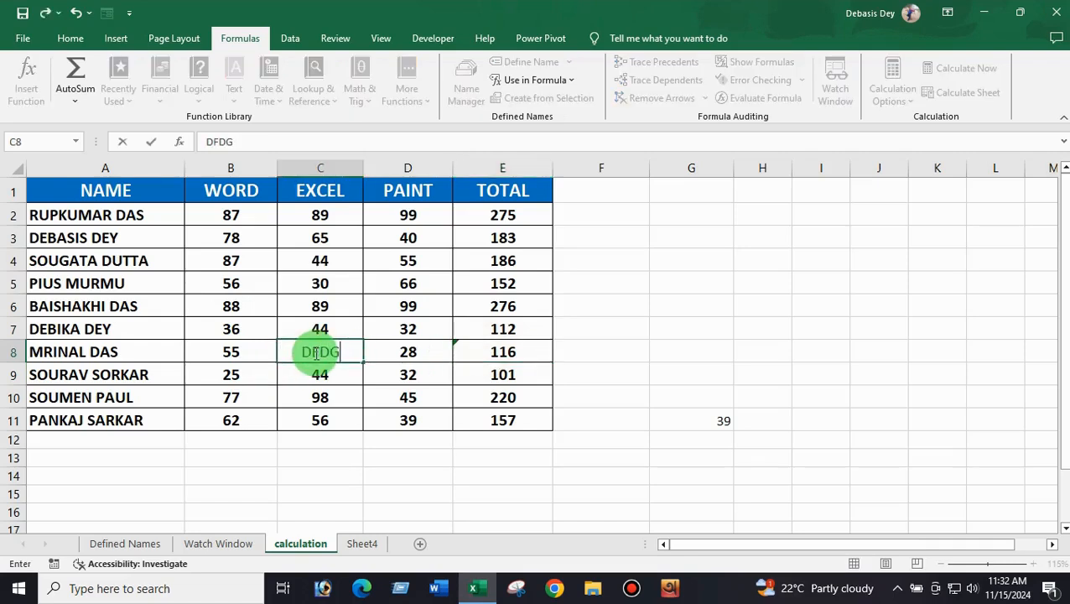
{"action": "type", "text": "F"}
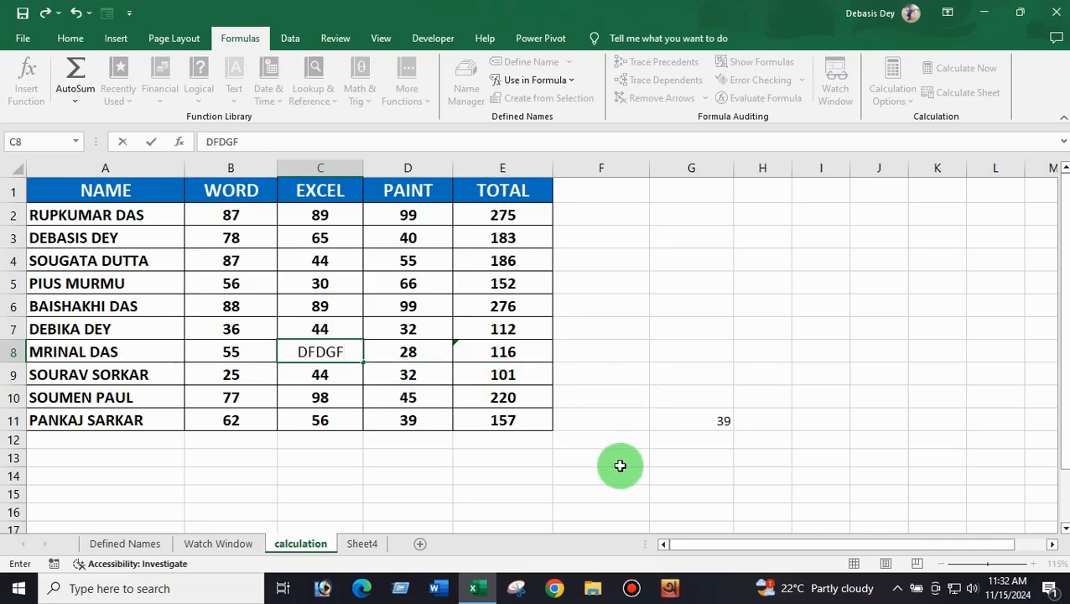
{"action": "key", "text": "Return"}
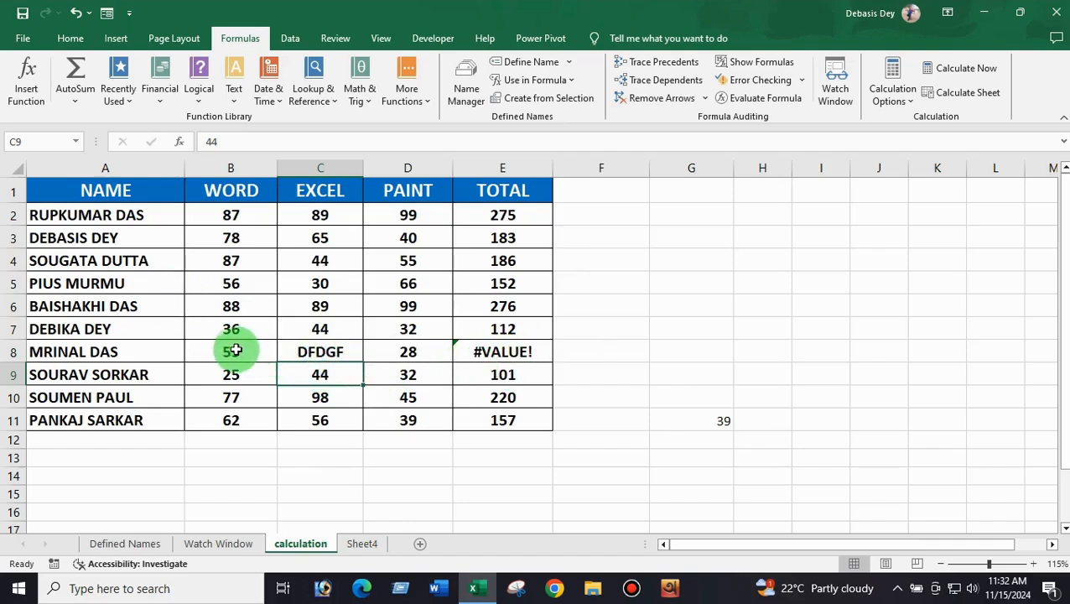
{"action": "left_click", "coordinate": [326, 352]}
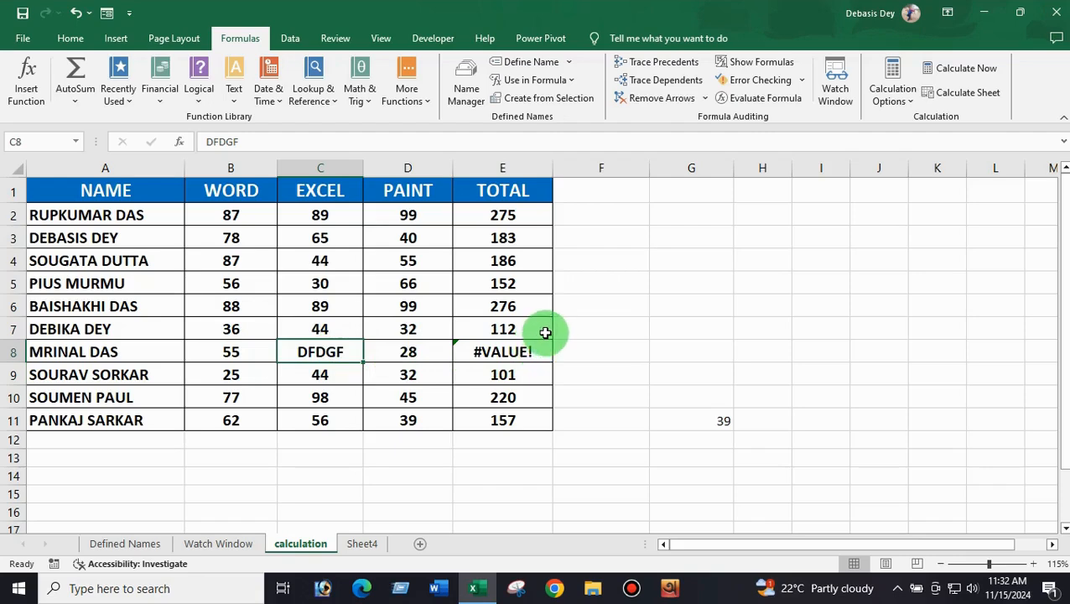
- Run Error Checking on the sheet, review the issues found for cell E8, moving the dialog clear of the table, and close it
{"action": "left_click", "coordinate": [324, 276]}
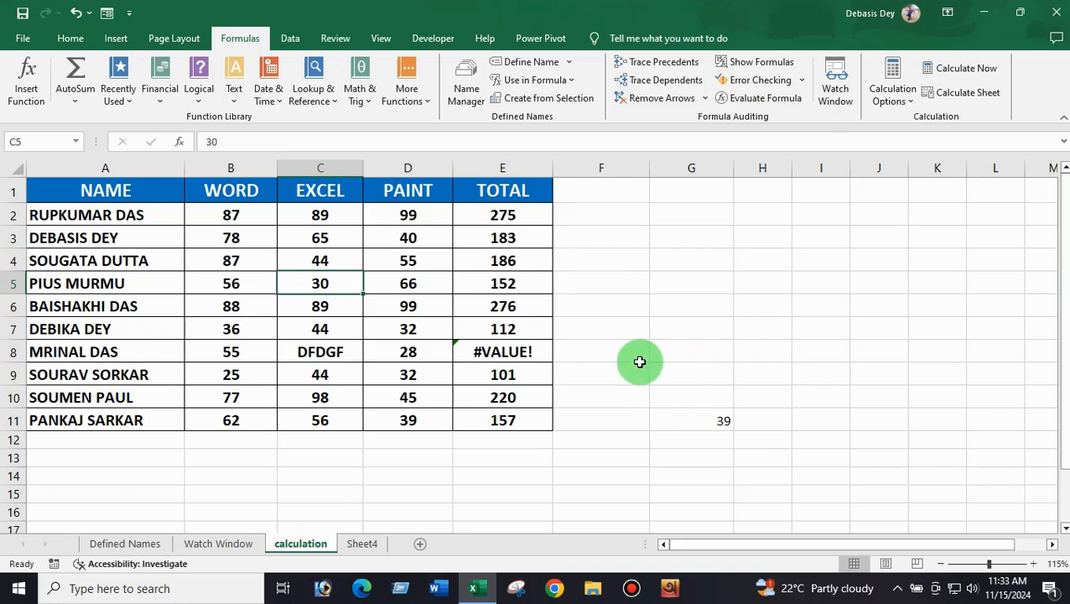
{"action": "left_click", "coordinate": [390, 286]}
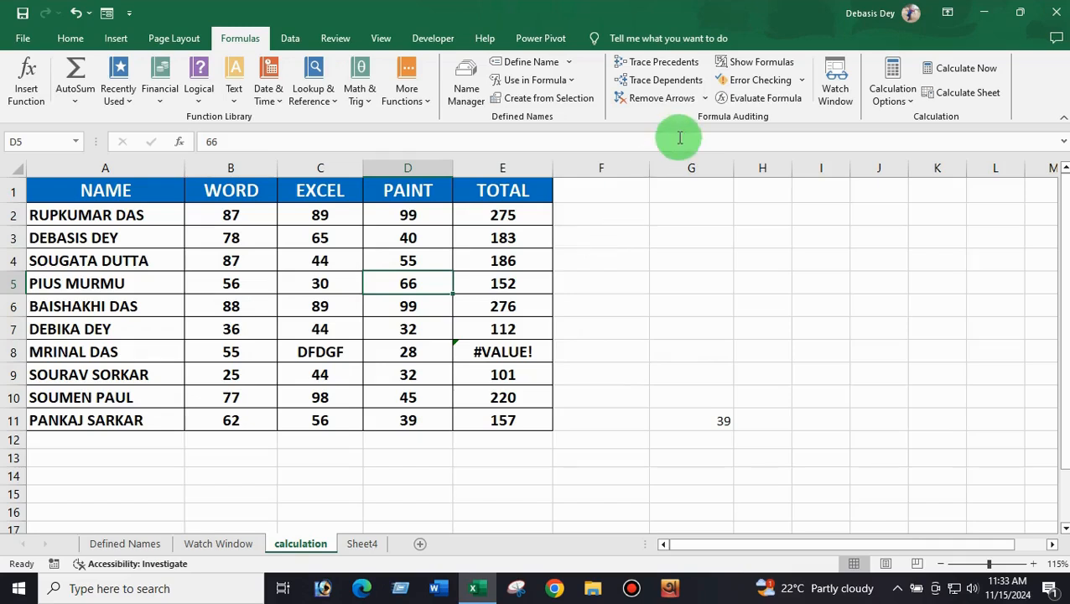
{"action": "left_click", "coordinate": [751, 84]}
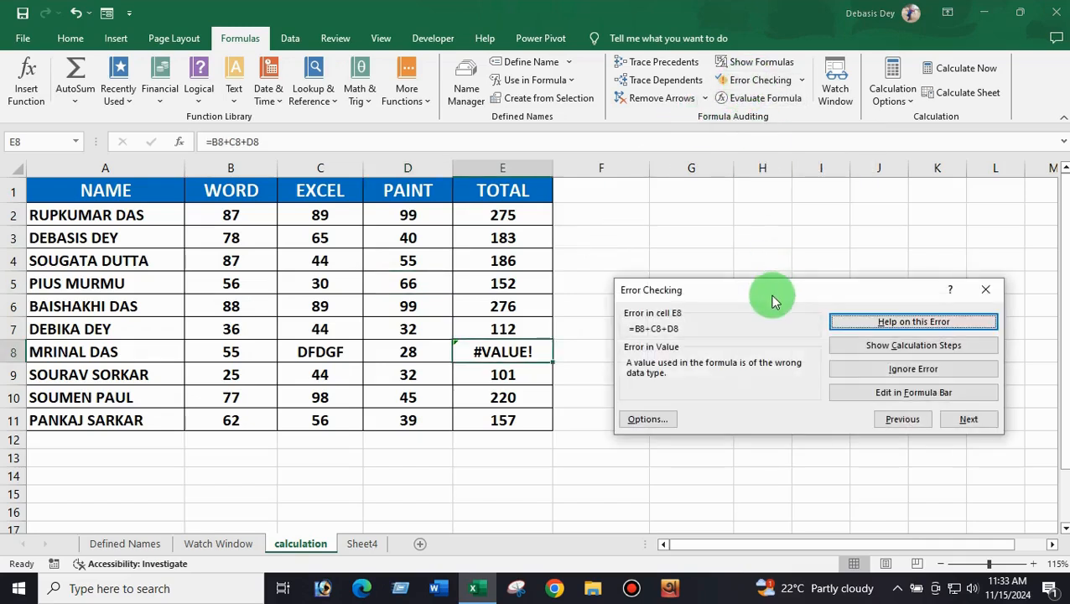
{"action": "left_click_drag", "start_coordinate": [770, 293], "coordinate": [732, 216]}
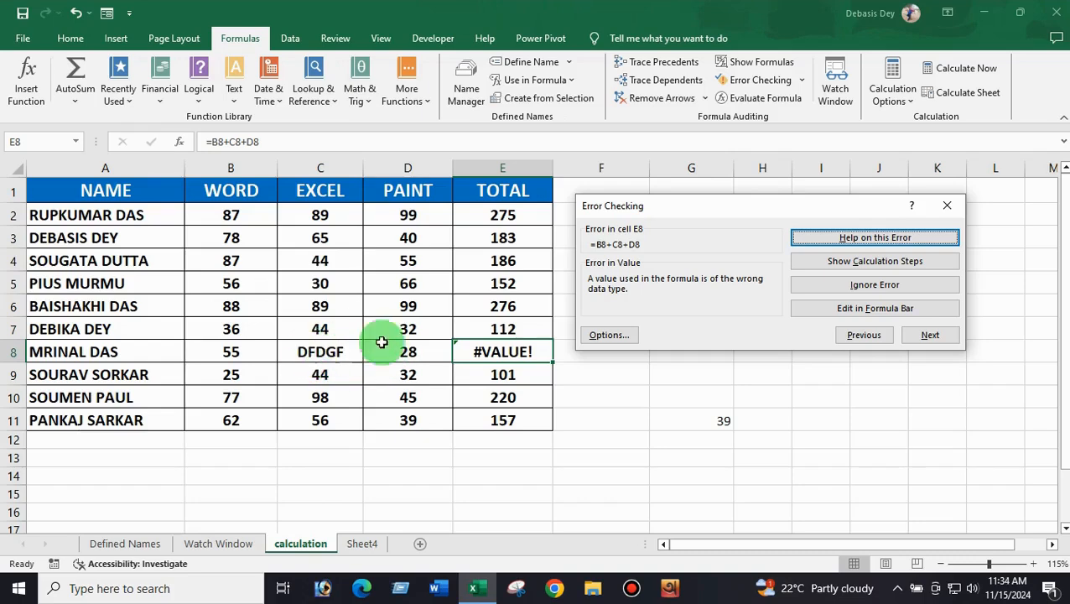
{"action": "left_click", "coordinate": [930, 337]}
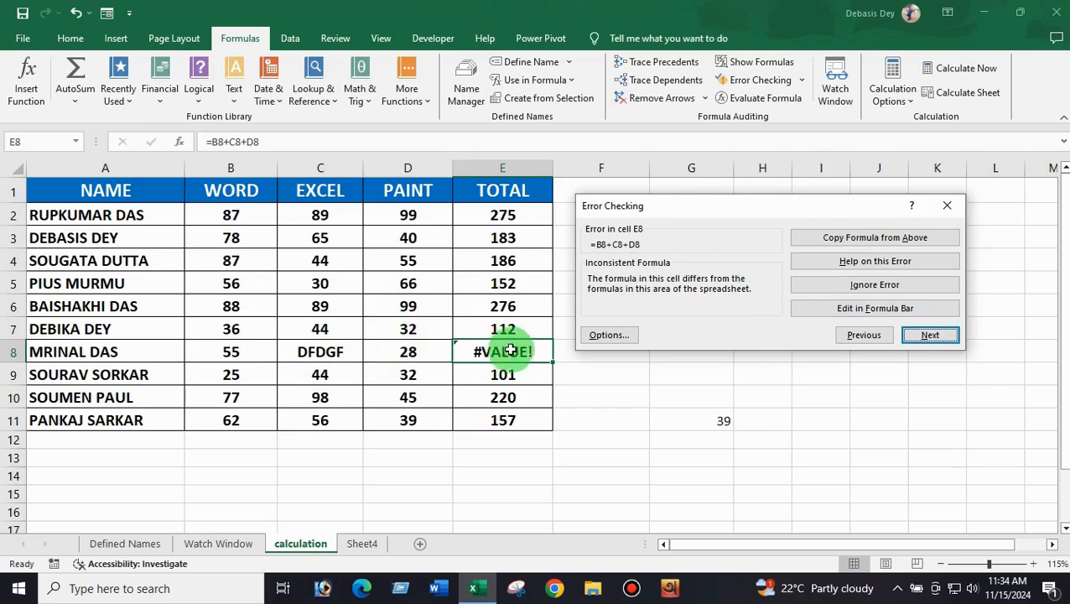
{"action": "left_click", "coordinate": [945, 206]}
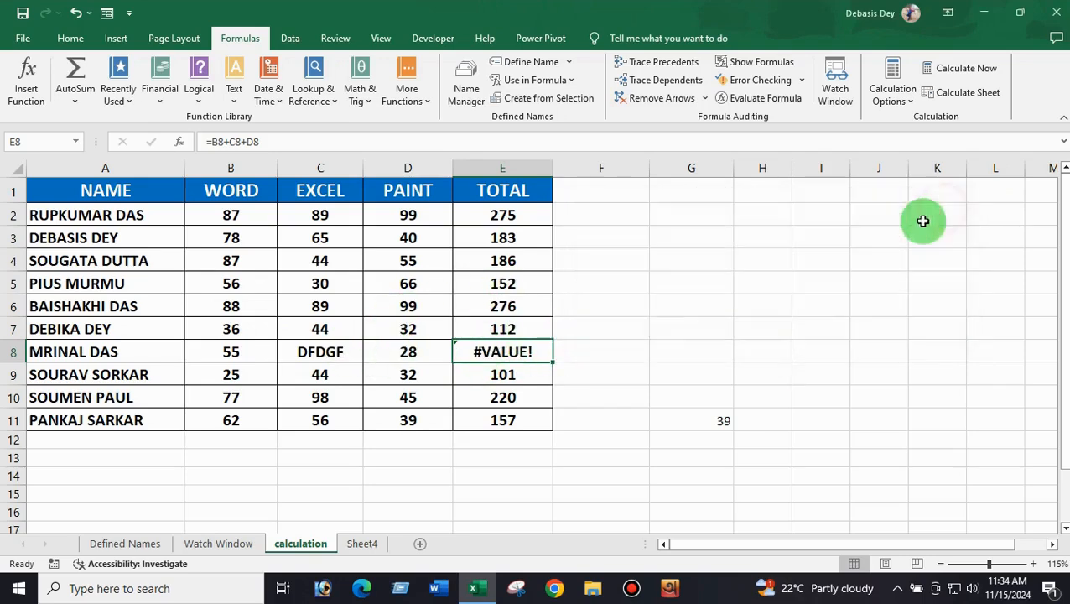
- Correct the EXCEL mark in cell C8 to 45
{"action": "left_click", "coordinate": [320, 349]}
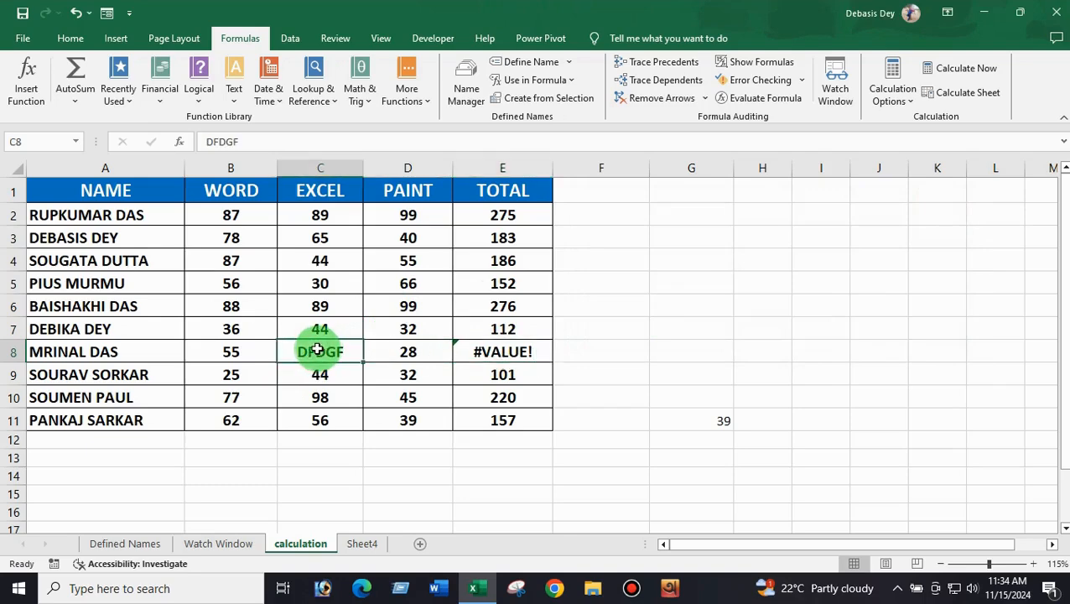
{"action": "type", "text": "45"}
{"action": "left_click_drag", "start_coordinate": [737, 457], "coordinate": [712, 457]}
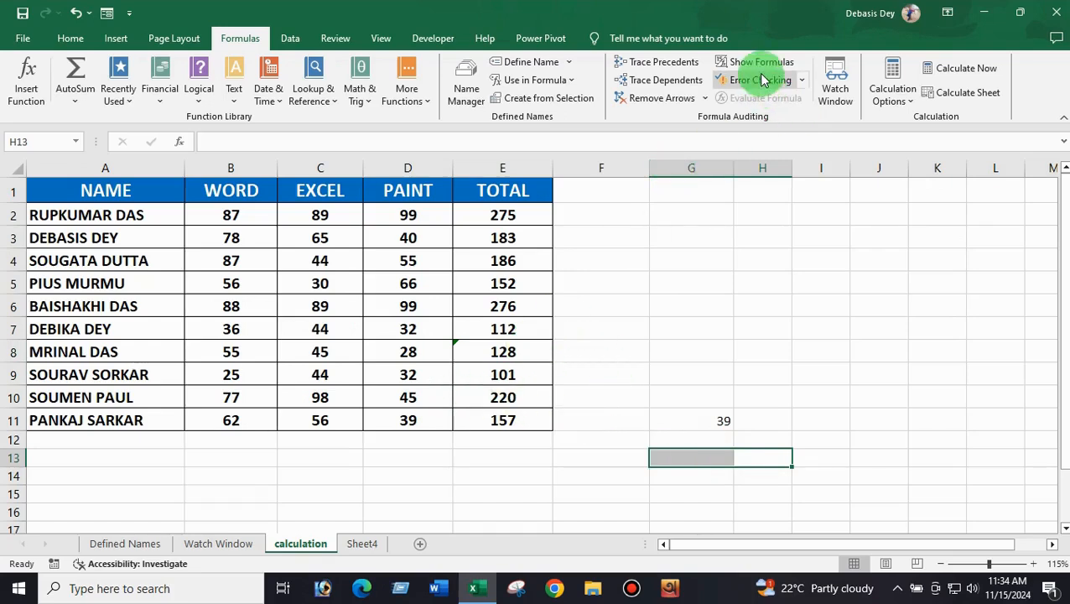
- Check the TOTAL formulas in E2 and E3 and display all formulas in the sheet instead of their results
{"action": "left_click", "coordinate": [509, 215]}
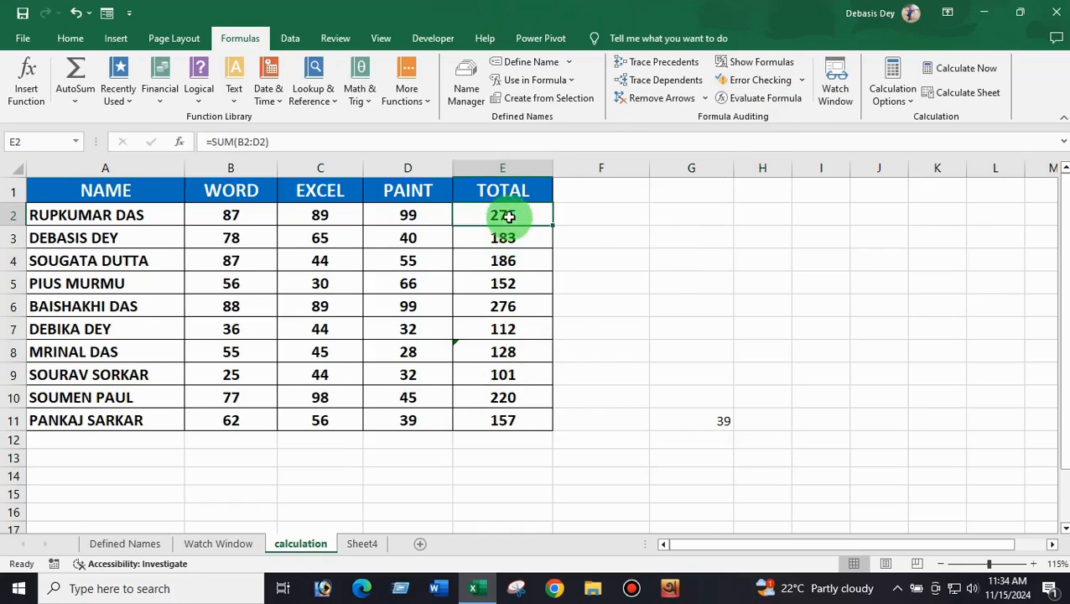
{"action": "left_click", "coordinate": [511, 231]}
{"action": "left_click", "coordinate": [505, 215]}
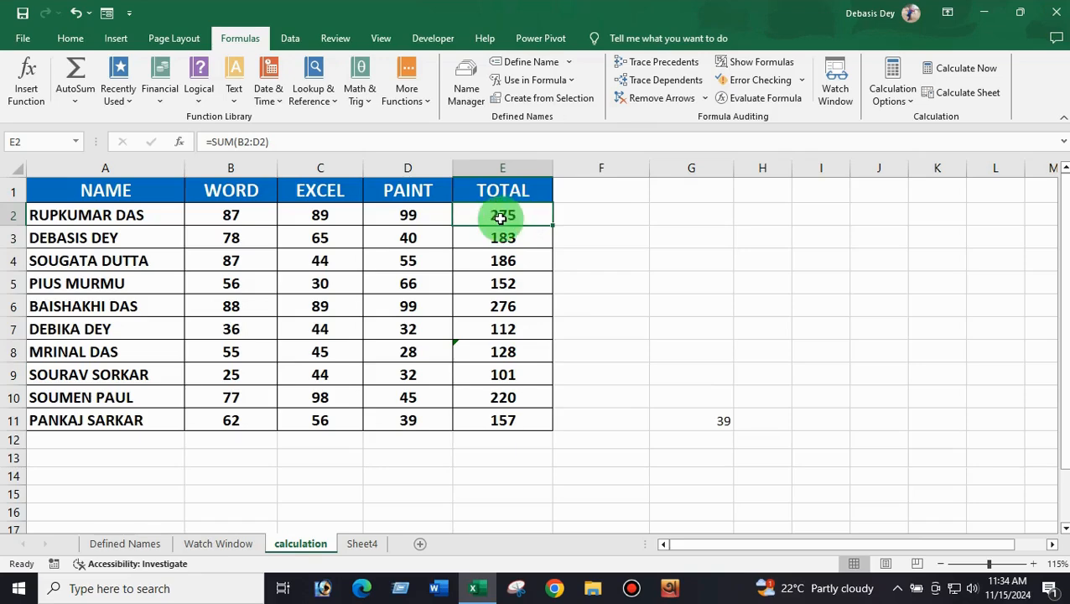
{"action": "left_click", "coordinate": [744, 67]}
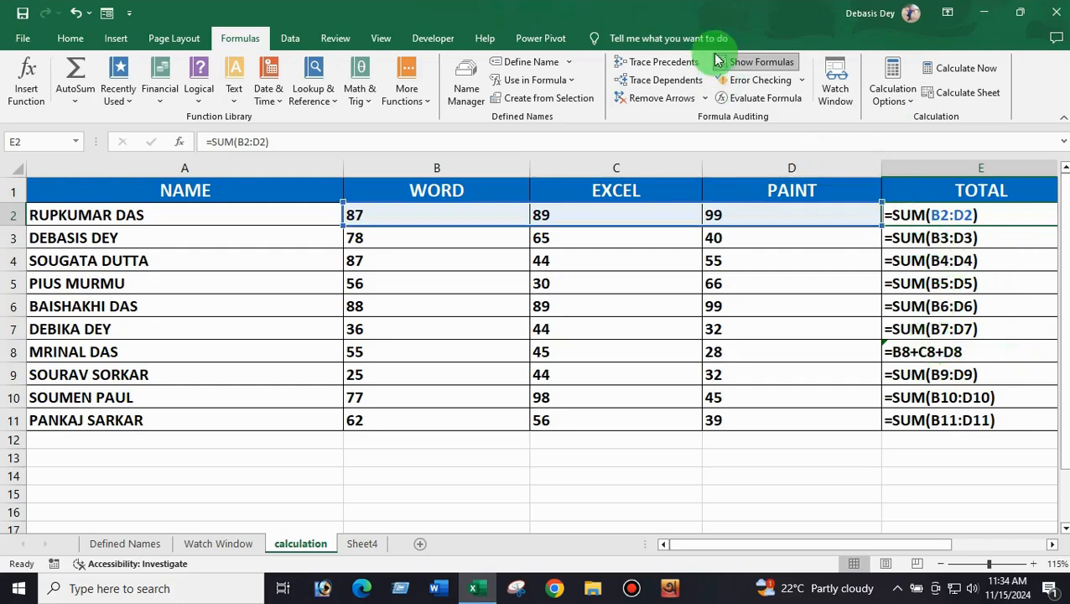
- Switch the sheet back to showing results, and trace the precedents of TOTAL cell E2, clearing the arrows after viewing
{"action": "left_click", "coordinate": [750, 65]}
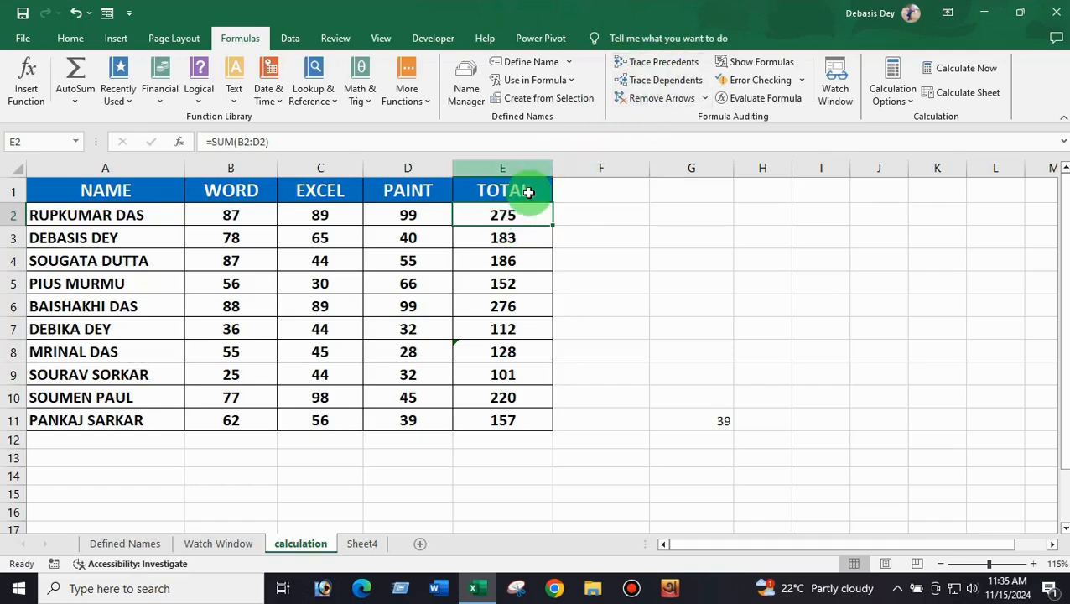
{"action": "left_click", "coordinate": [647, 66]}
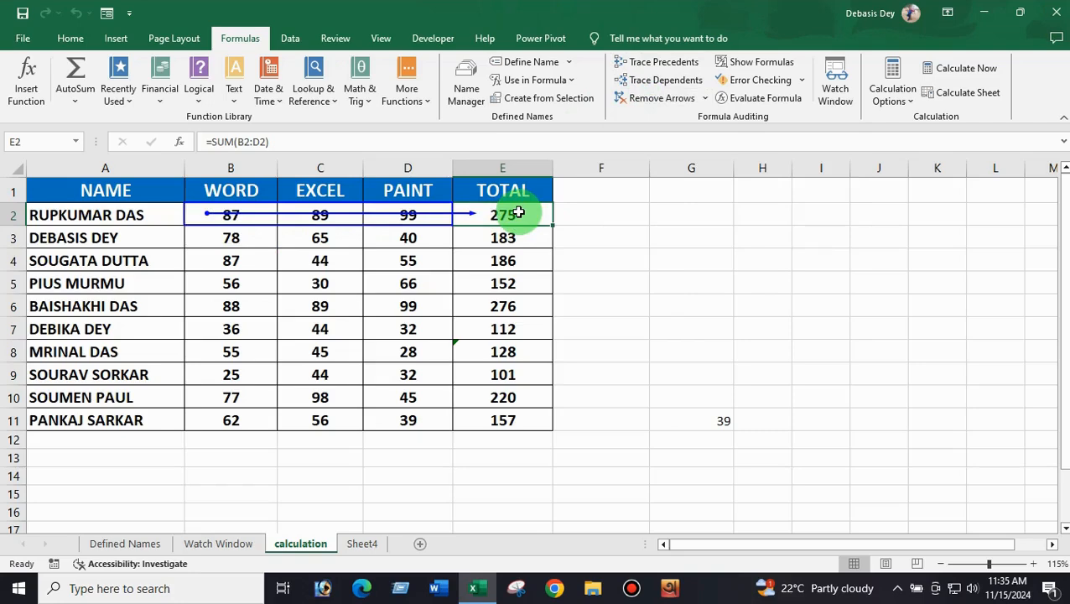
{"action": "left_click", "coordinate": [661, 98]}
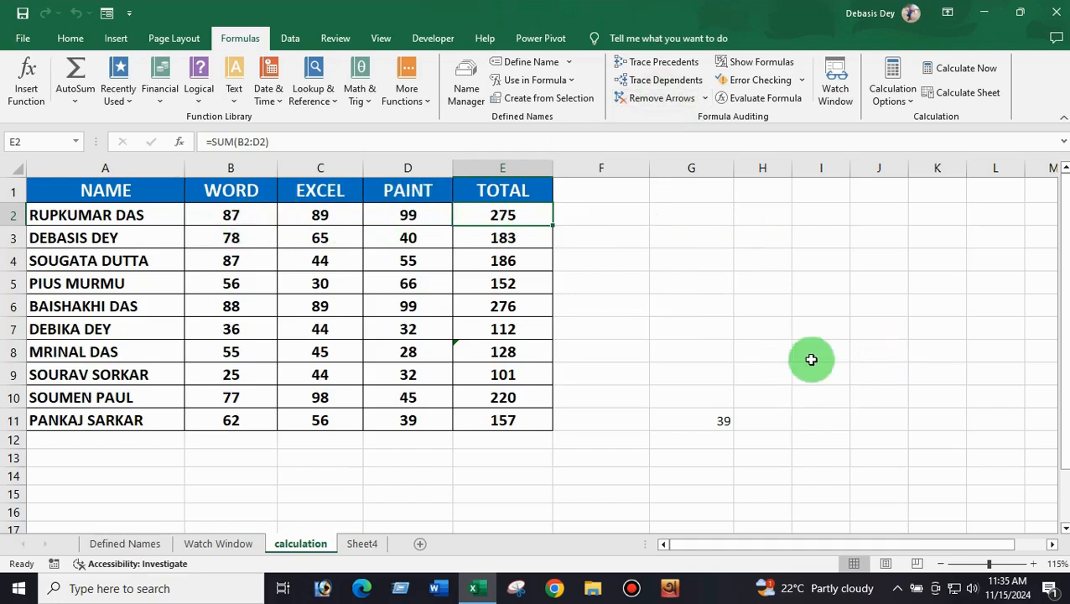
- Enter the formula =SUM(B2:D2) in cell G8 outside the marks table
{"action": "left_click", "coordinate": [715, 356]}
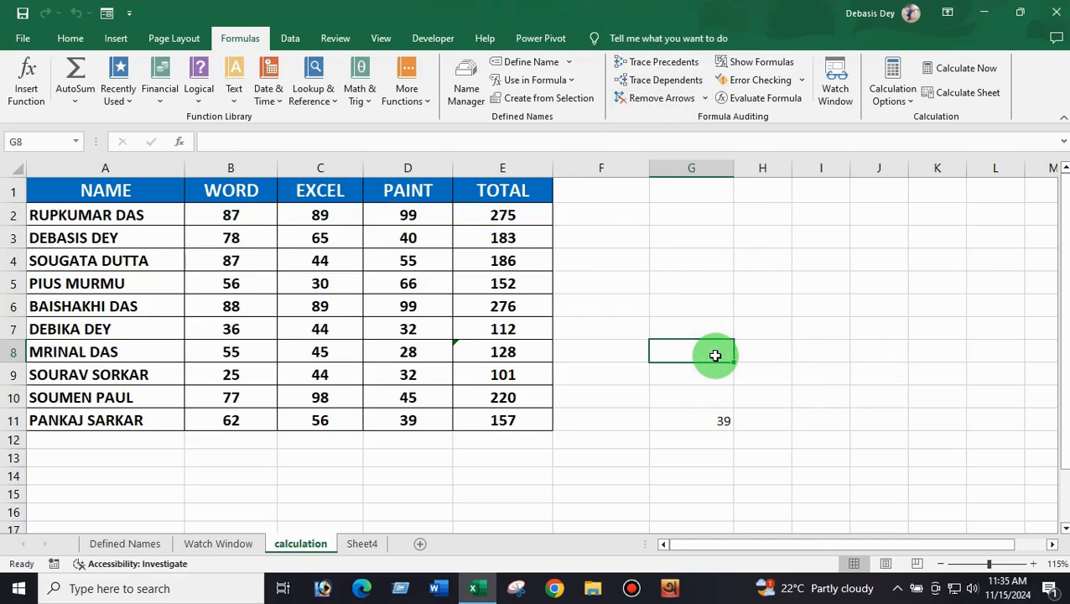
{"action": "type", "text": "=SUM"}
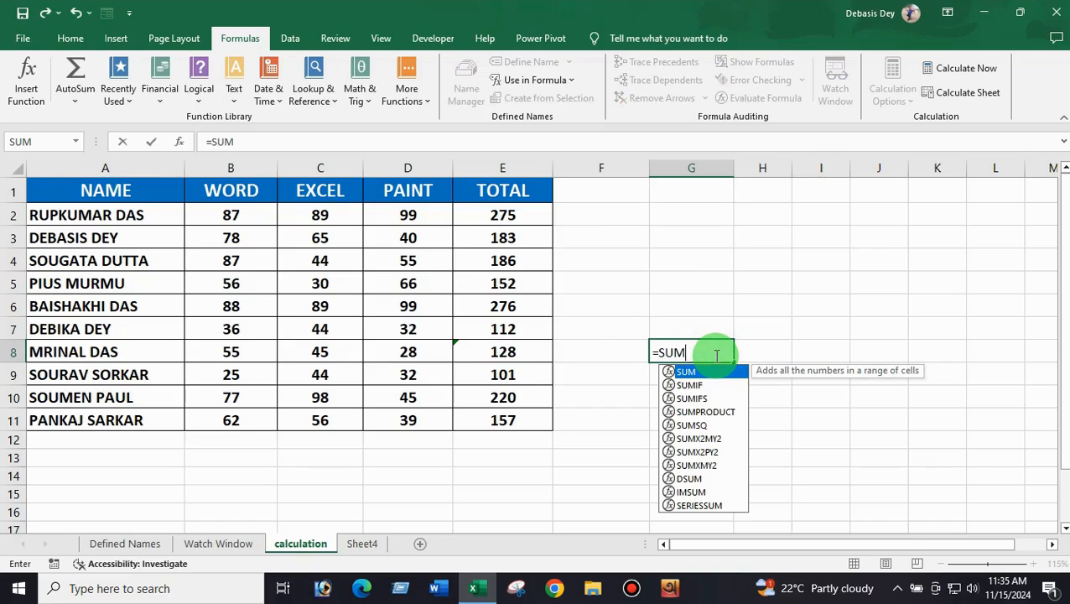
{"action": "type", "text": "("}
{"action": "left_click_drag", "start_coordinate": [225, 214], "coordinate": [400, 215]}
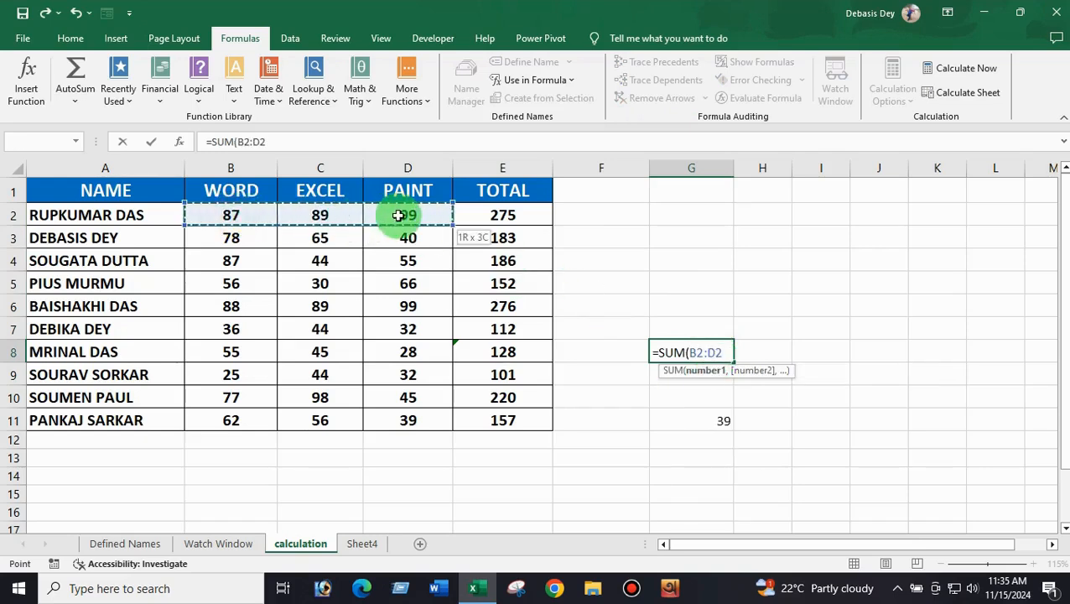
{"action": "type", "text": ")"}
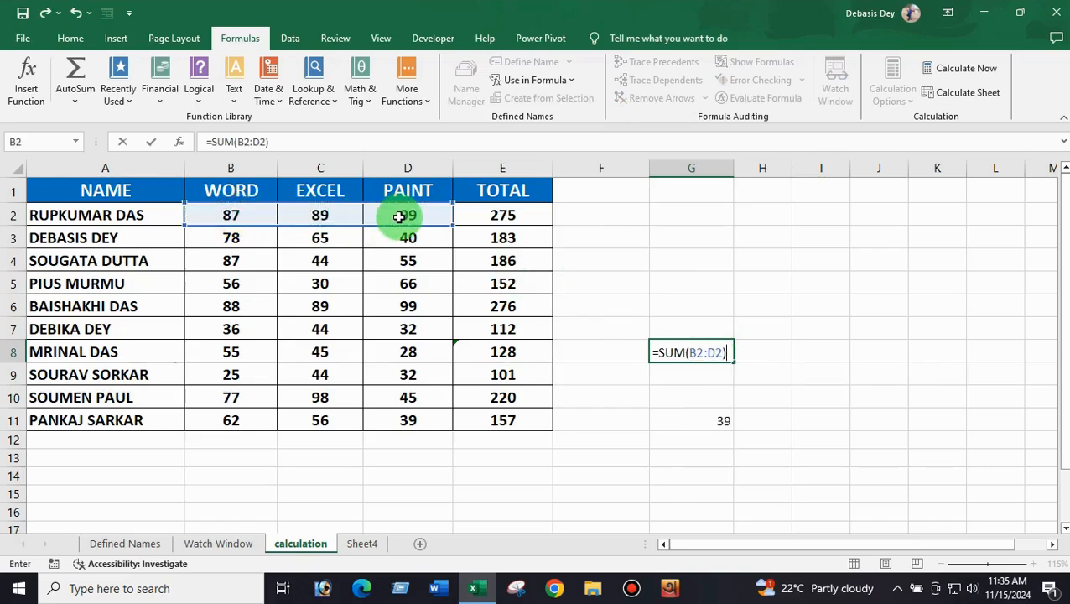
{"action": "key", "text": "Return"}
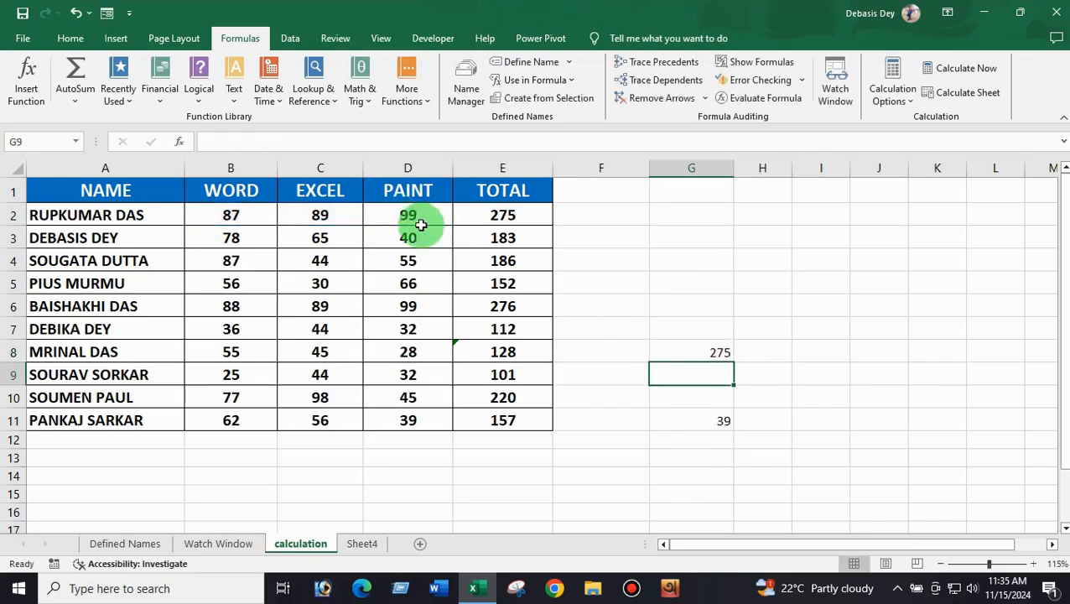
- Trace the precedents of the SUM formula in cell G8 and remove the tracer arrows
{"action": "left_click", "coordinate": [719, 352]}
{"action": "left_click", "coordinate": [653, 62]}
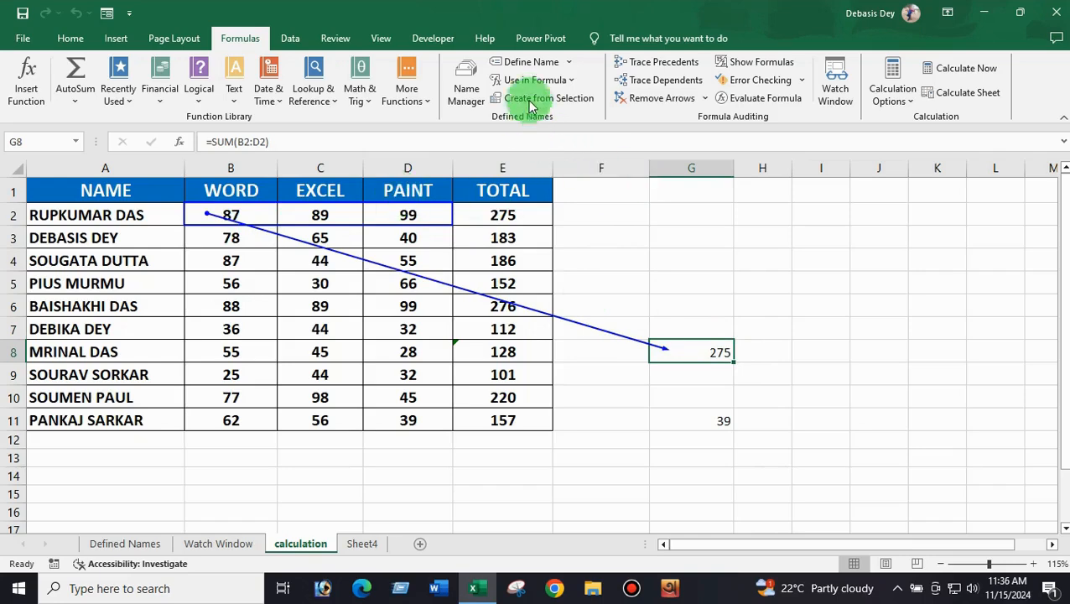
{"action": "left_click", "coordinate": [653, 99]}
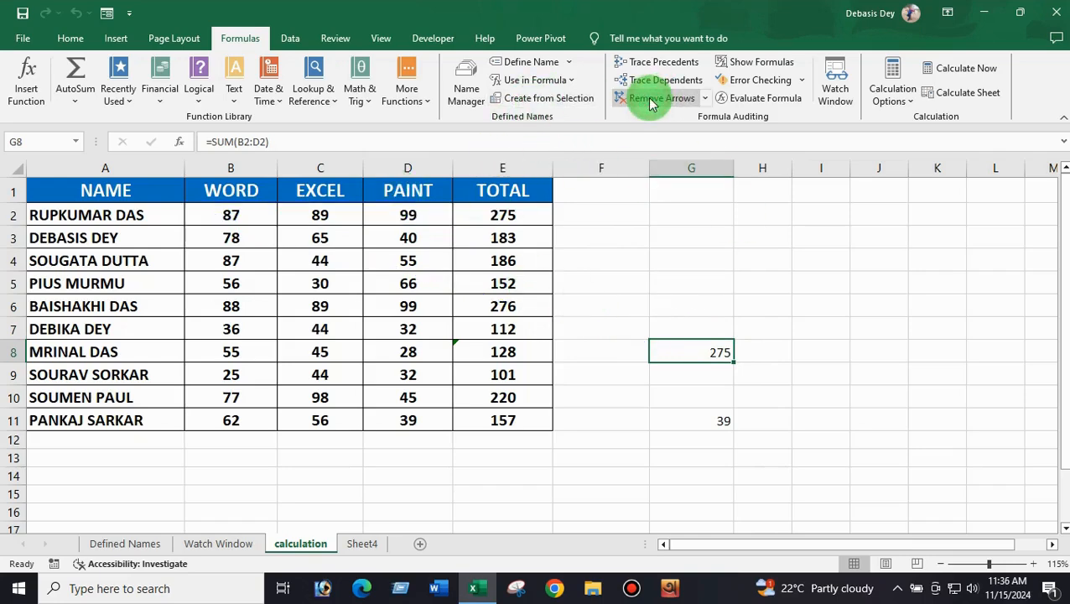
- Trace the dependents of the EXCEL mark in cell C5 and remove the tracer arrows
{"action": "left_click", "coordinate": [513, 237]}
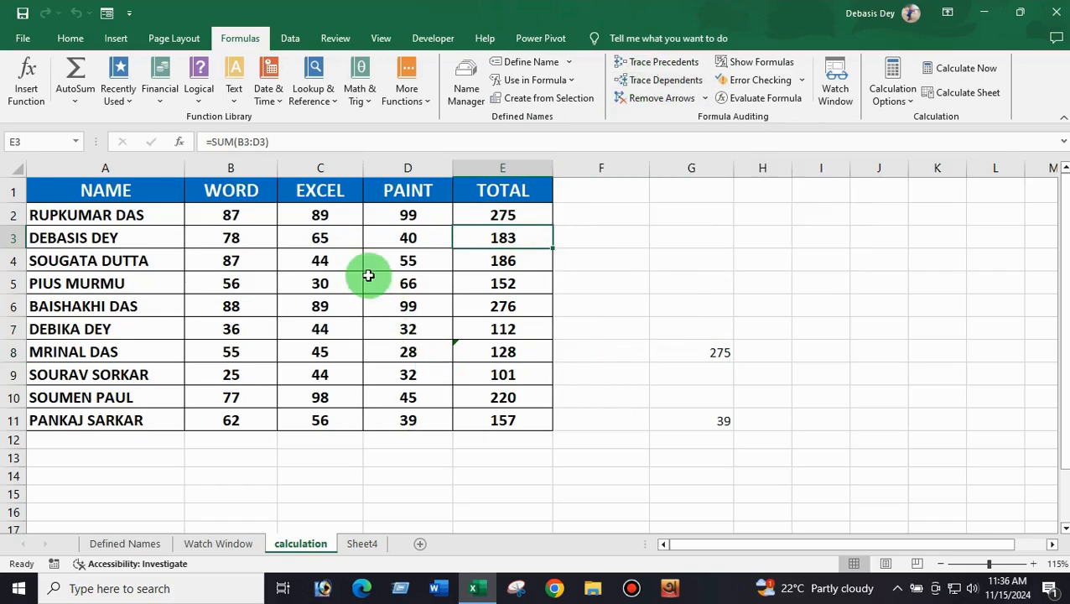
{"action": "left_click", "coordinate": [331, 287]}
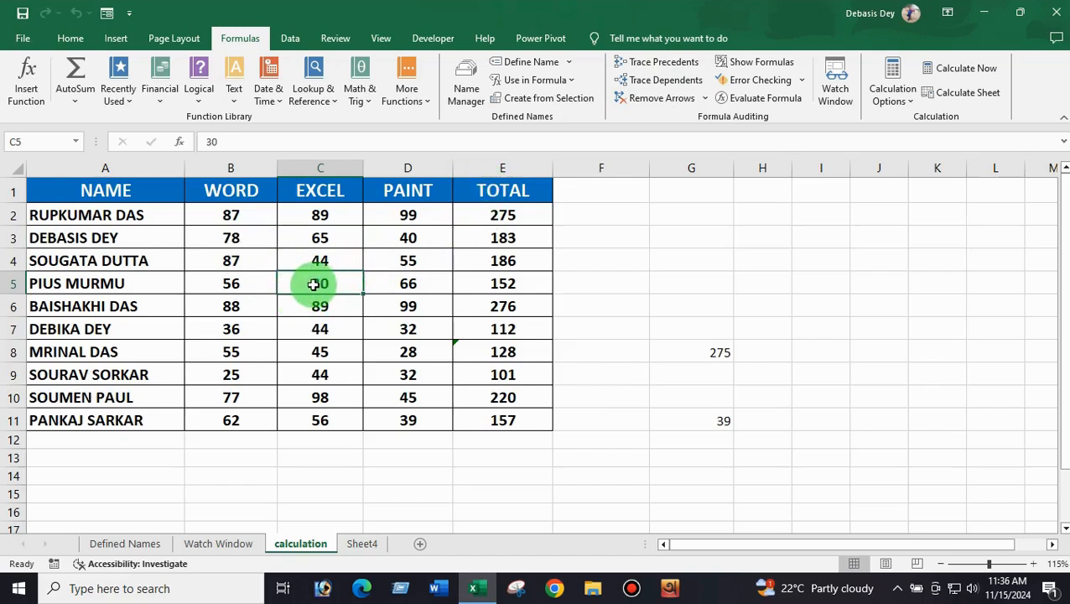
{"action": "left_click", "coordinate": [654, 81]}
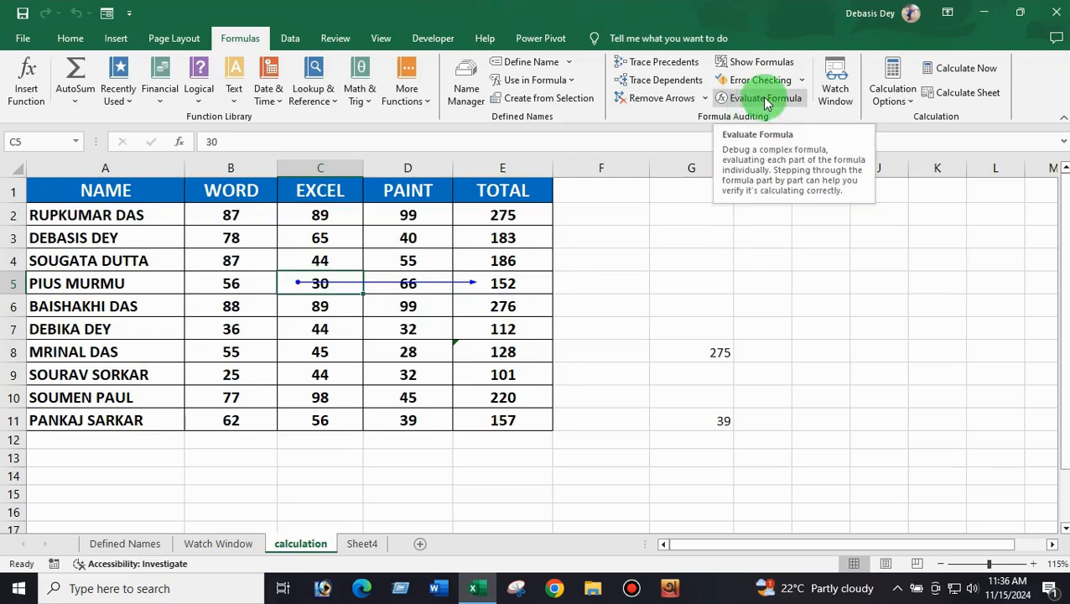
{"action": "left_click", "coordinate": [637, 277]}
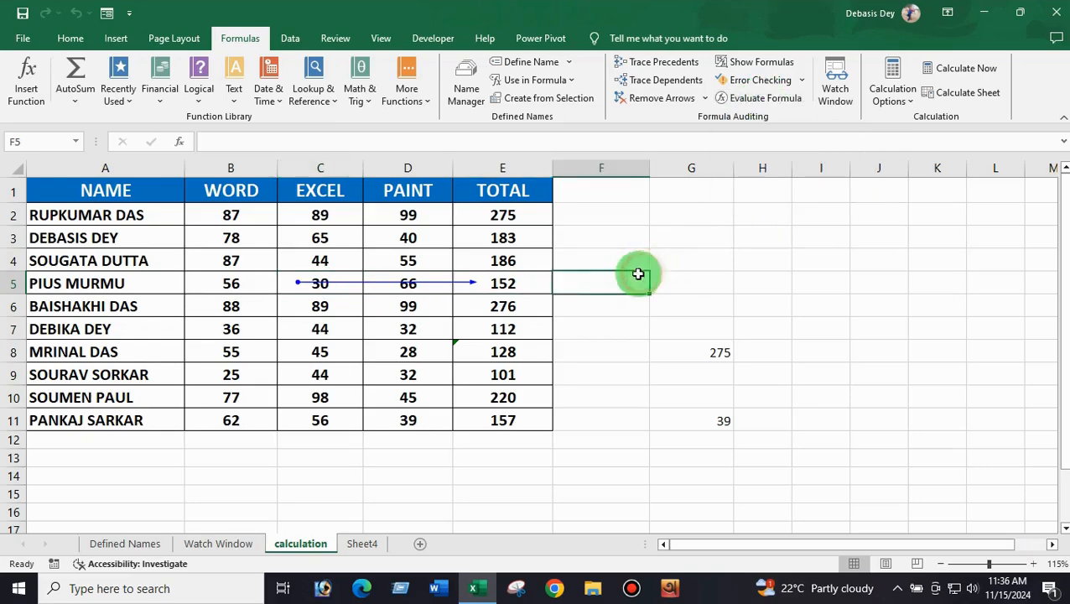
{"action": "left_click", "coordinate": [328, 286]}
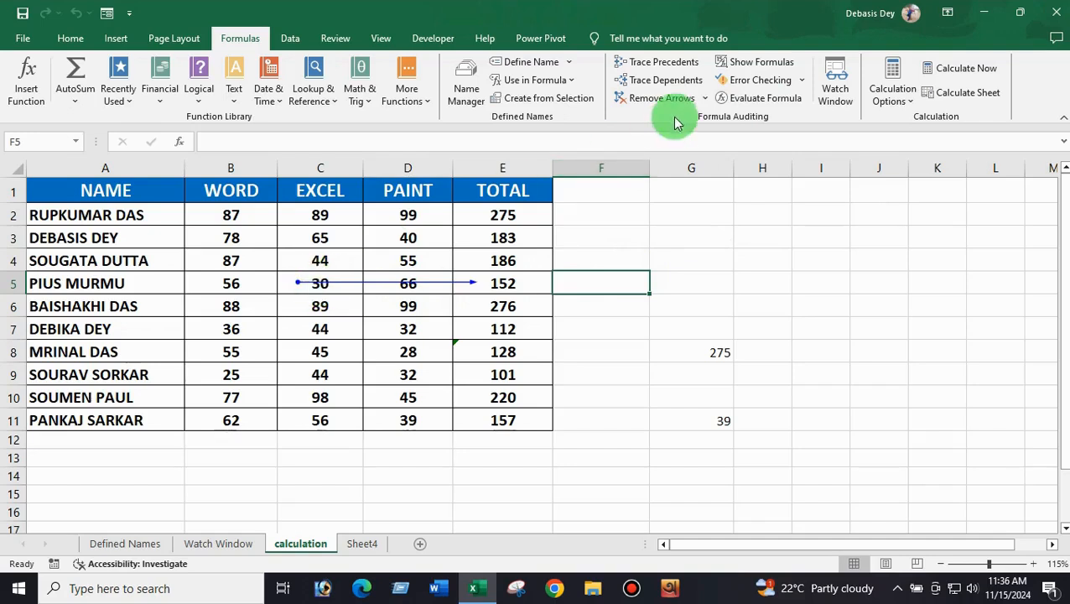
{"action": "left_click", "coordinate": [652, 98]}
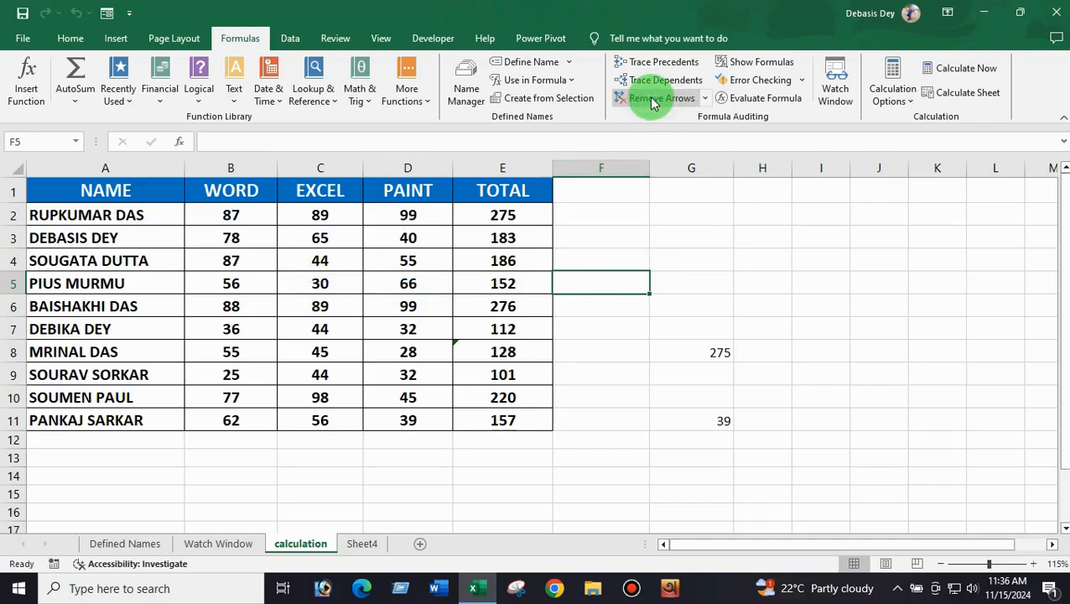
- Open and close Evaluate Formula on empty cell F5, and replace the EXCEL mark in cell C8 with the text DF
{"action": "left_click", "coordinate": [765, 103]}
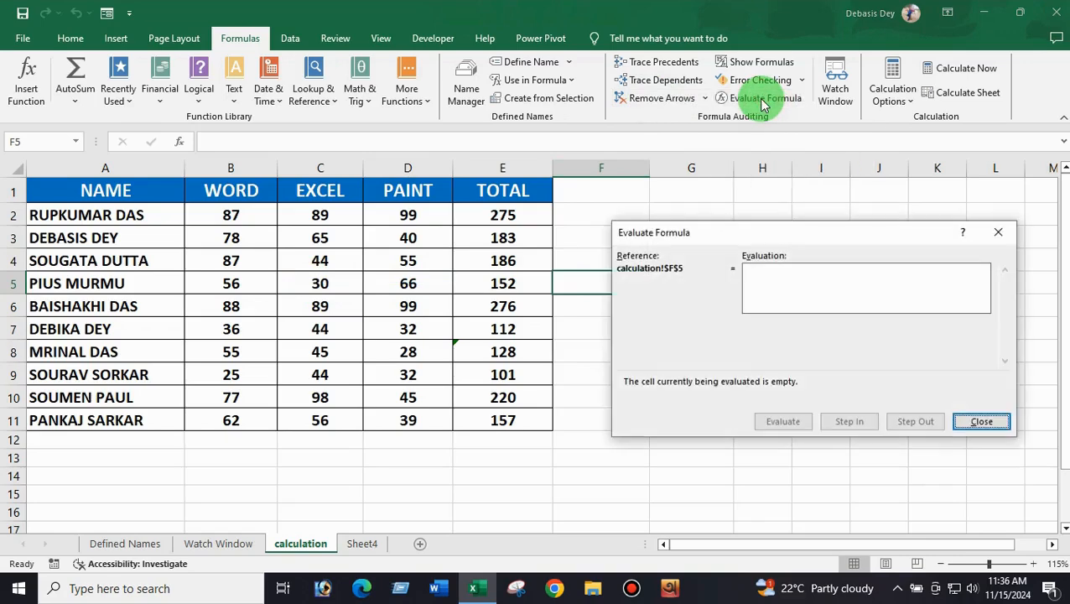
{"action": "left_click", "coordinate": [1002, 235]}
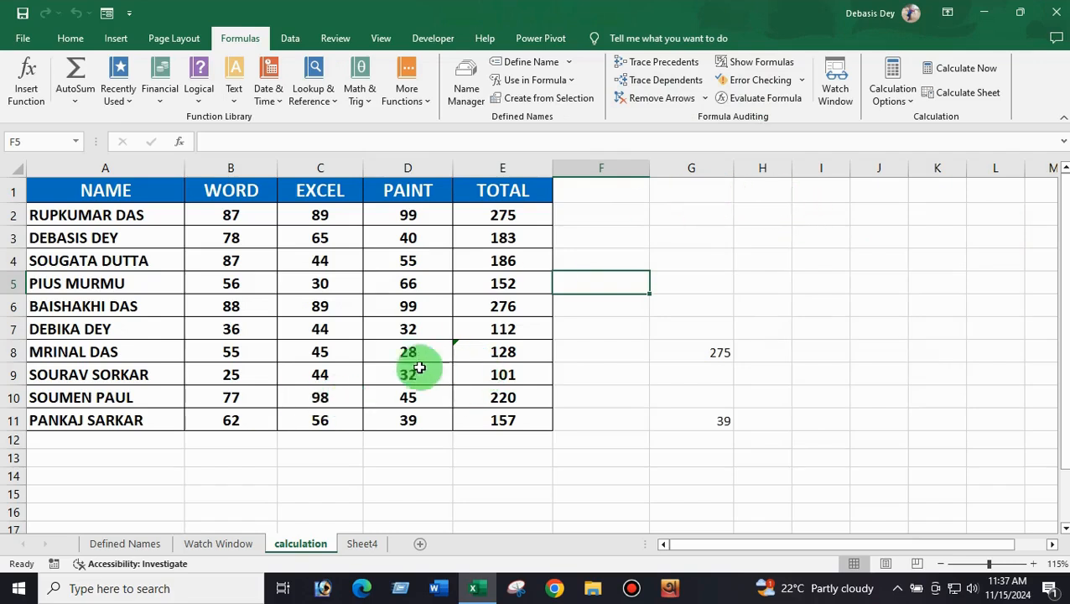
{"action": "left_click", "coordinate": [320, 352]}
{"action": "type", "text": "D"}
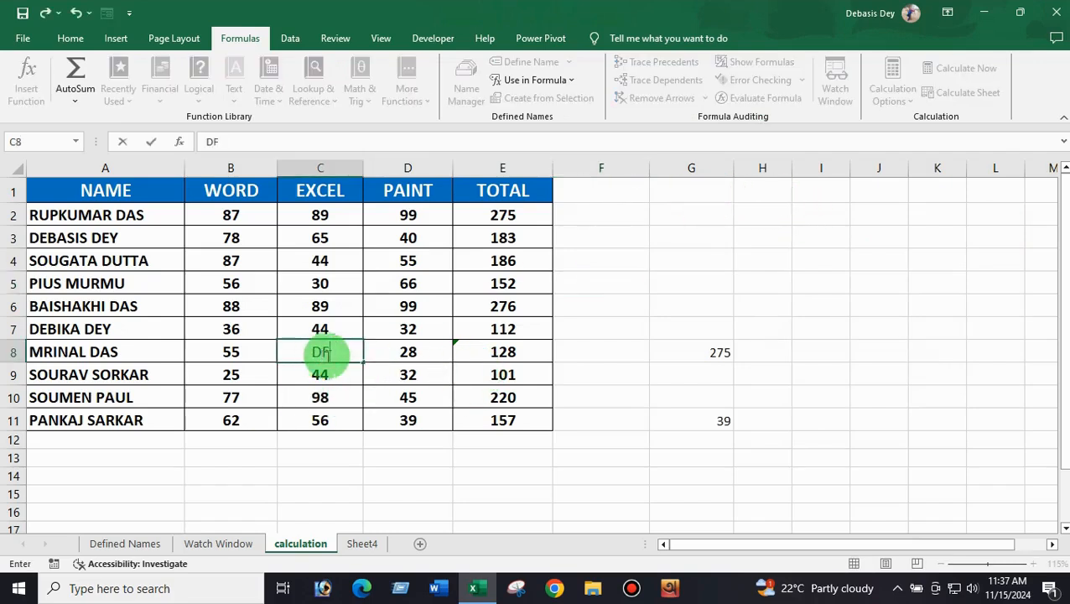
{"action": "type", "text": "F"}
{"action": "left_click", "coordinate": [681, 457]}
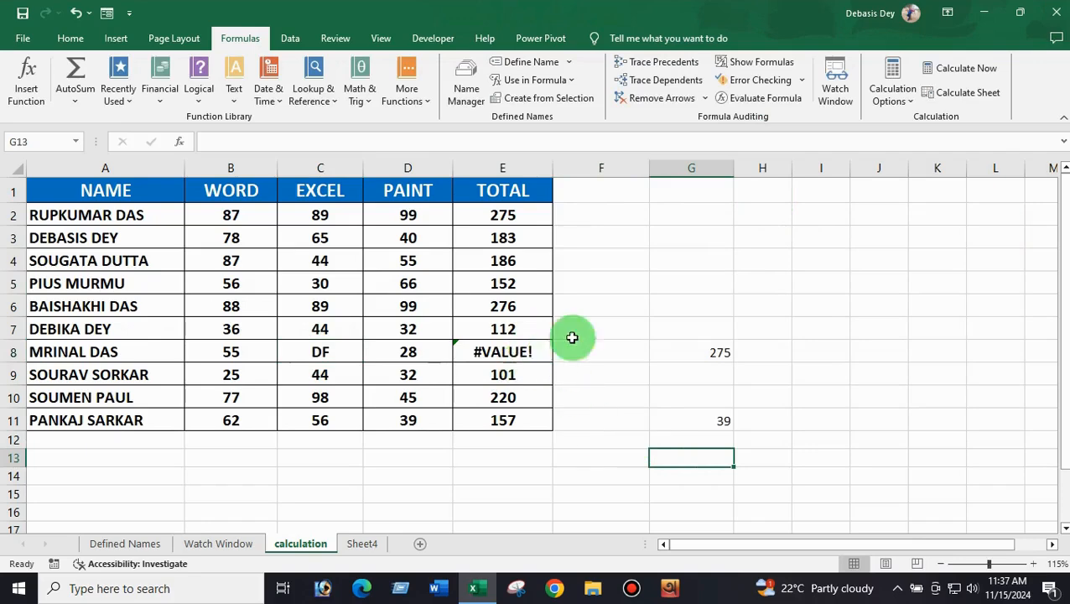
{"action": "left_click", "coordinate": [753, 98]}
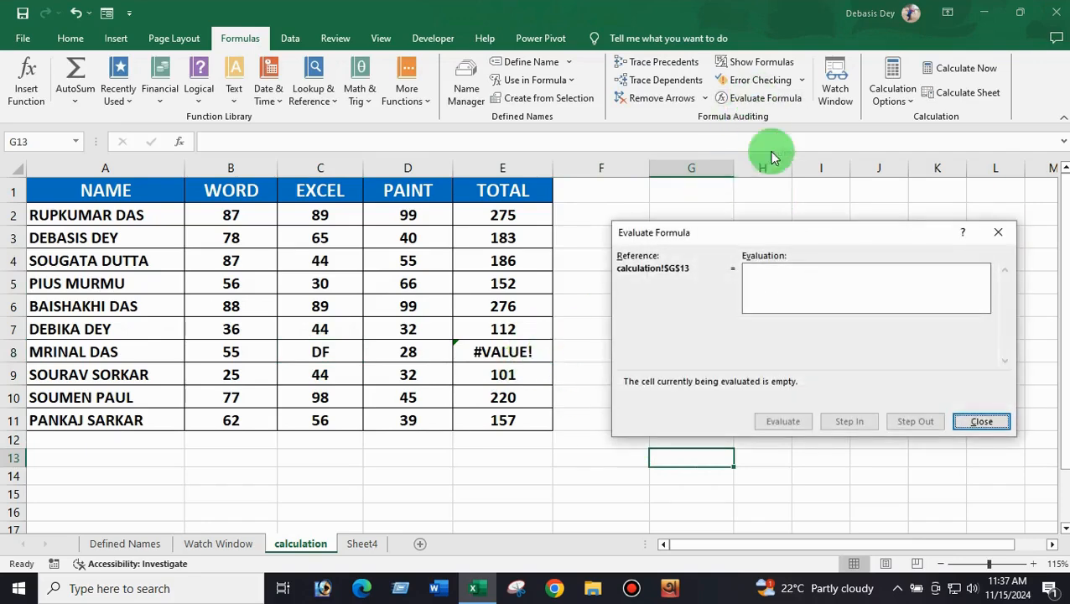
{"action": "left_click", "coordinate": [997, 232]}
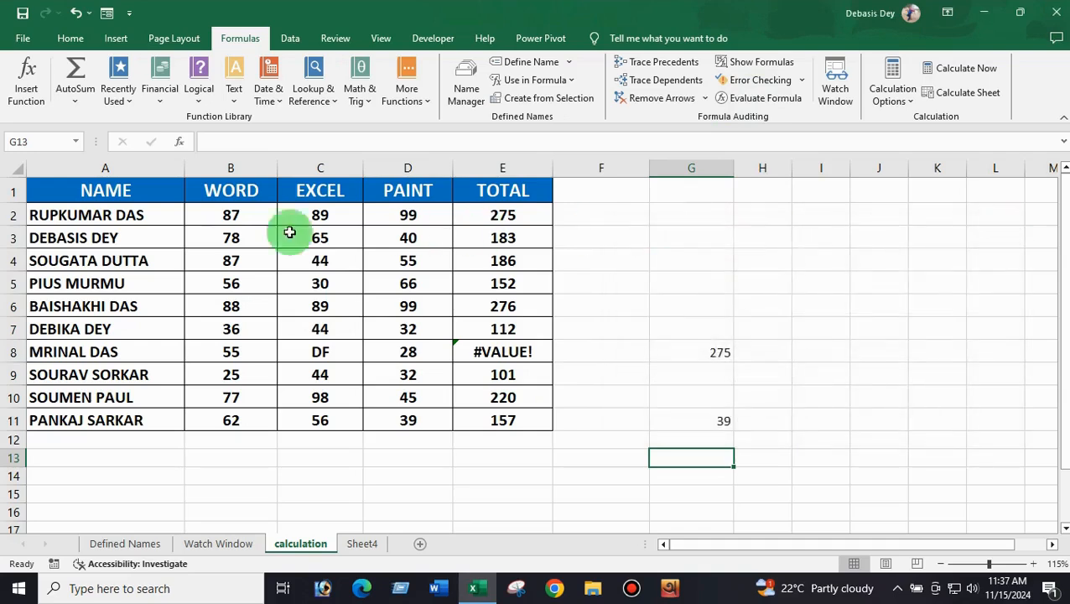
{"action": "left_click_drag", "start_coordinate": [281, 303], "coordinate": [496, 411]}
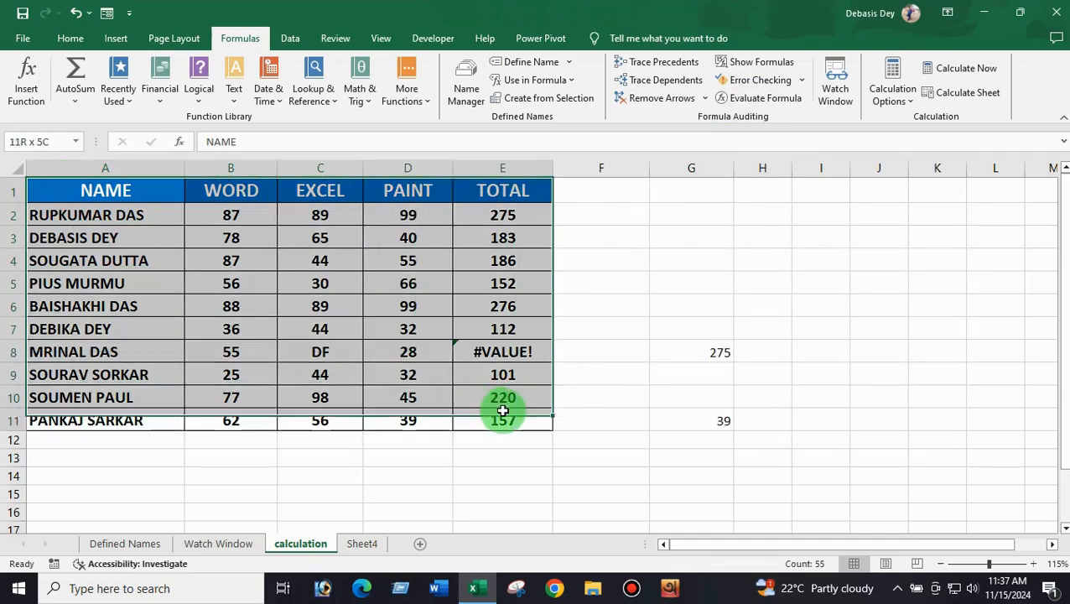
{"action": "left_click", "coordinate": [596, 308]}
- Evaluate the TOTAL formula in cell E8 part by part with Evaluate Formula, as far as the C8 reference, and close the dialog
{"action": "left_click", "coordinate": [501, 351]}
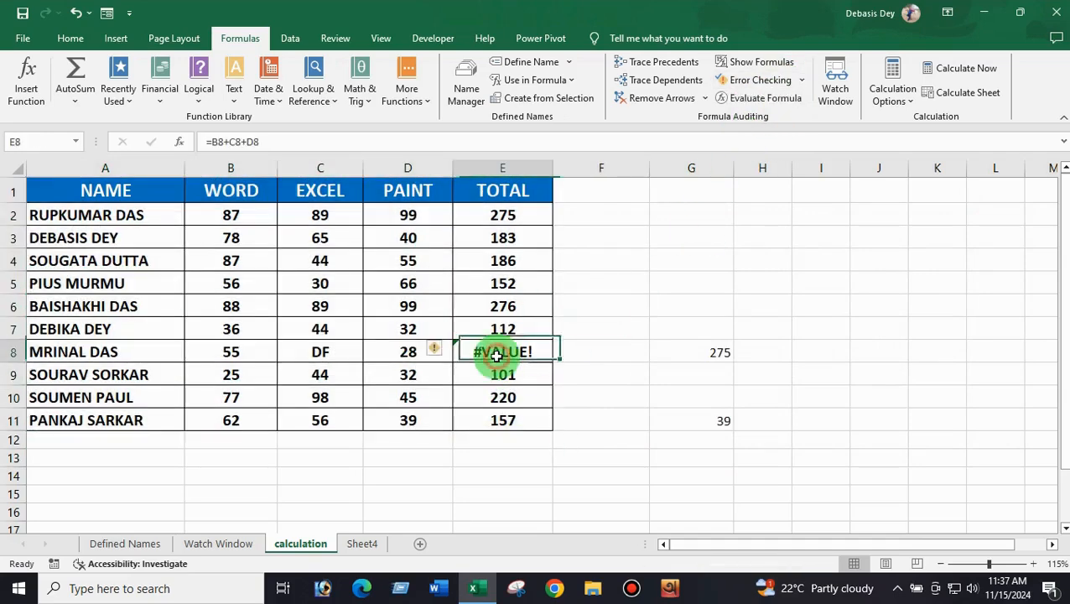
{"action": "left_click", "coordinate": [750, 99]}
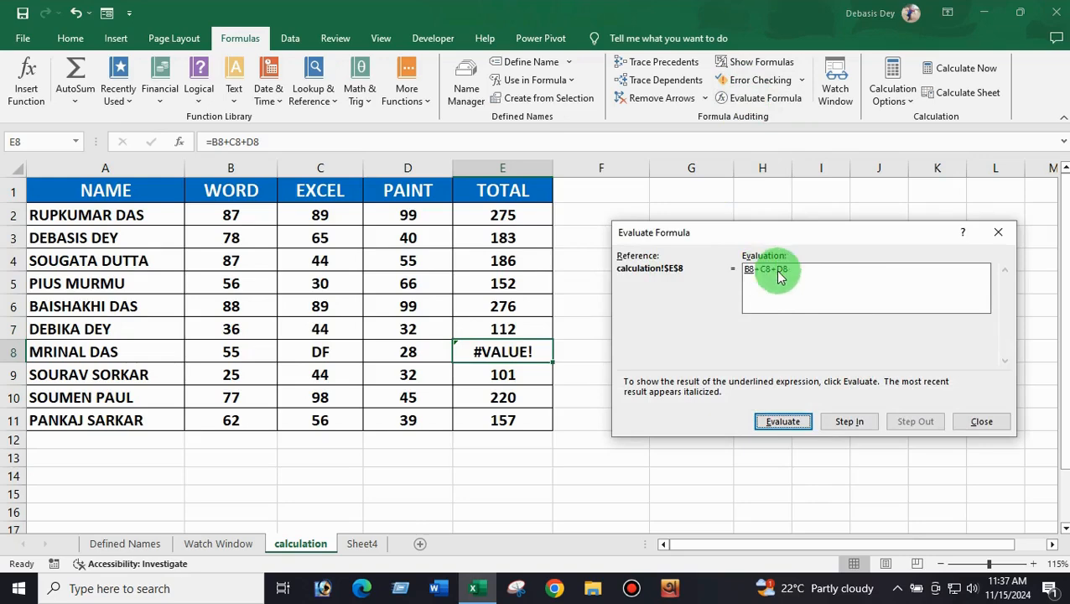
{"action": "left_click", "coordinate": [782, 423]}
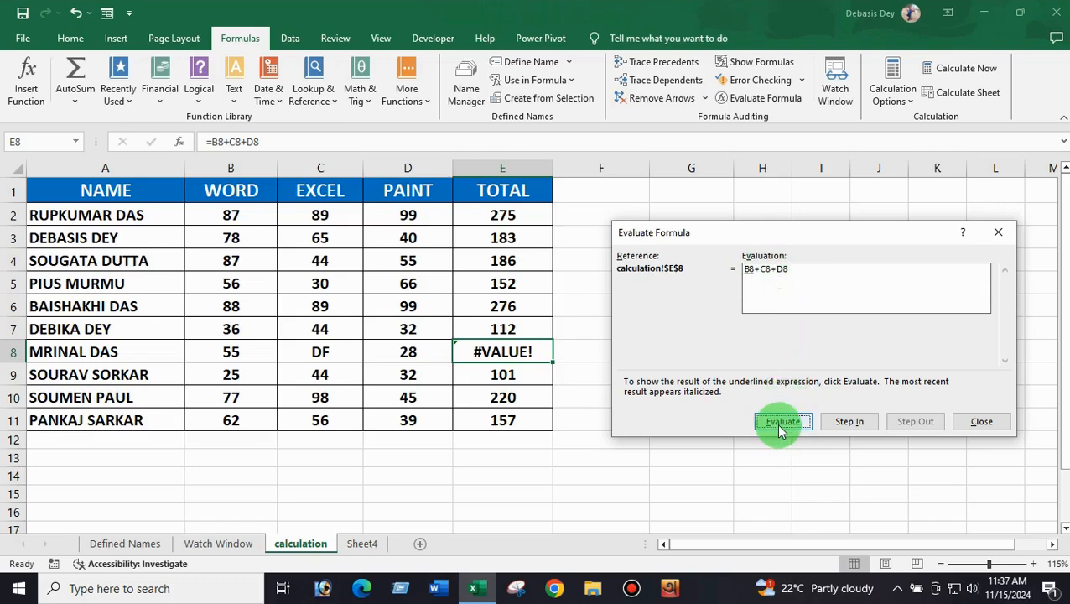
{"action": "left_click", "coordinate": [780, 428]}
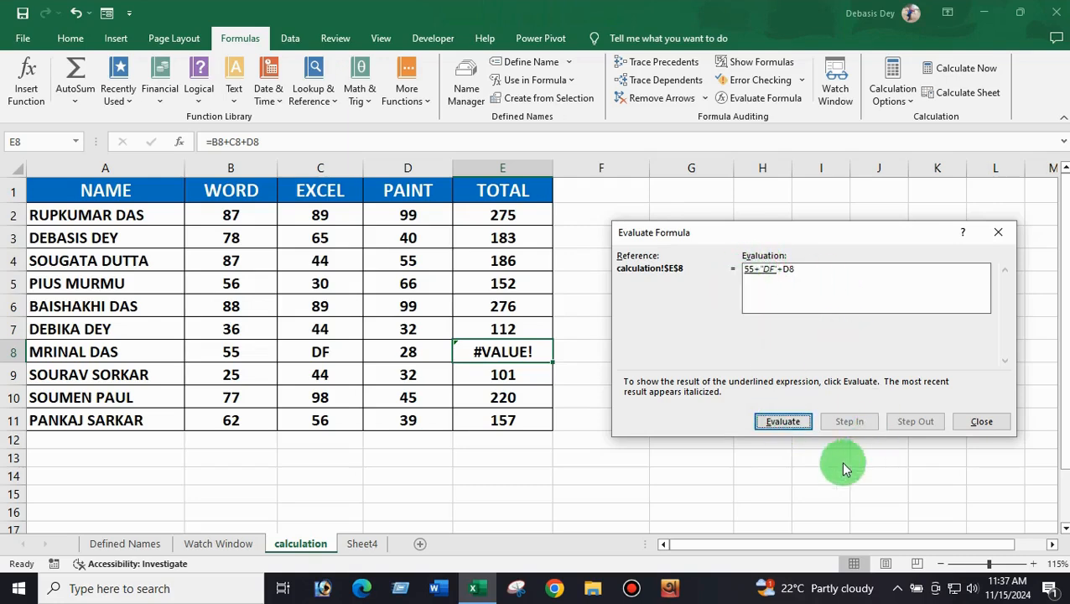
{"action": "left_click", "coordinate": [994, 420]}
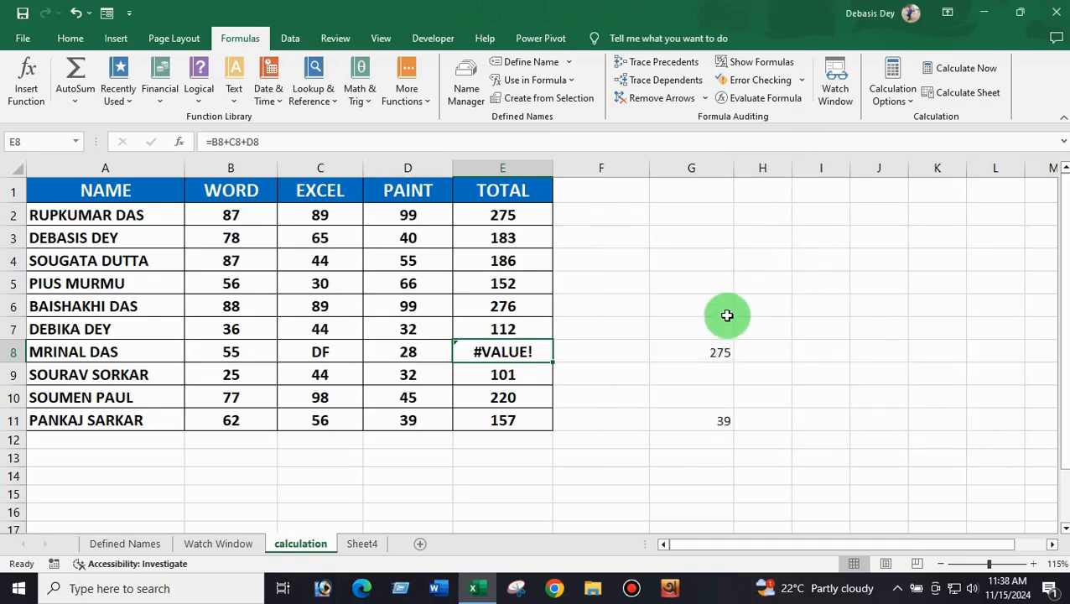
{"action": "left_click", "coordinate": [599, 332]}
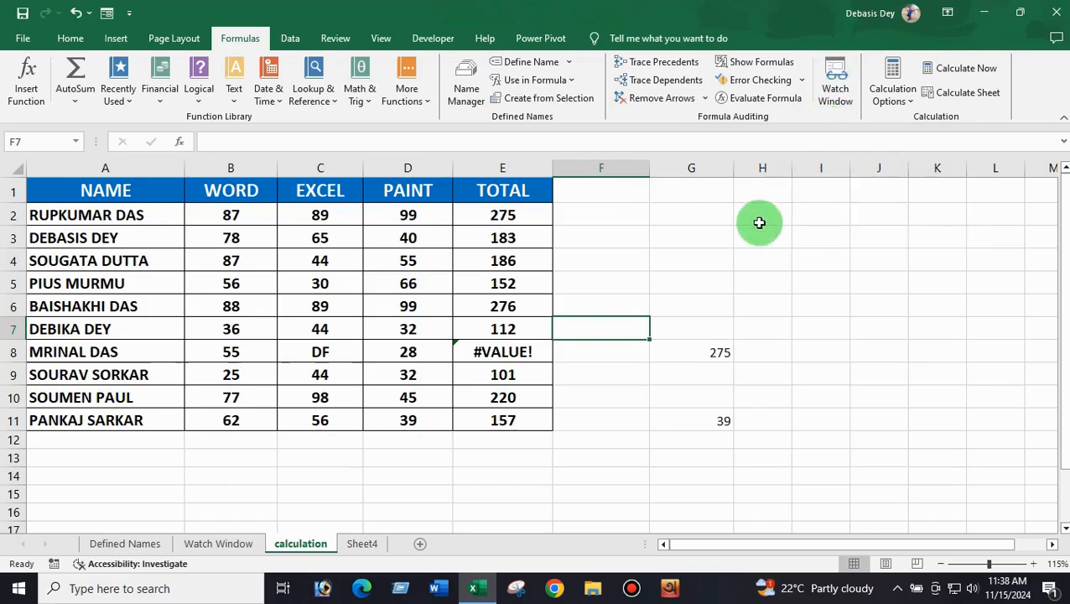
- Go to the Watch Window sheet and look over the student result table from NAME through GRADE
{"action": "left_click", "coordinate": [126, 543]}
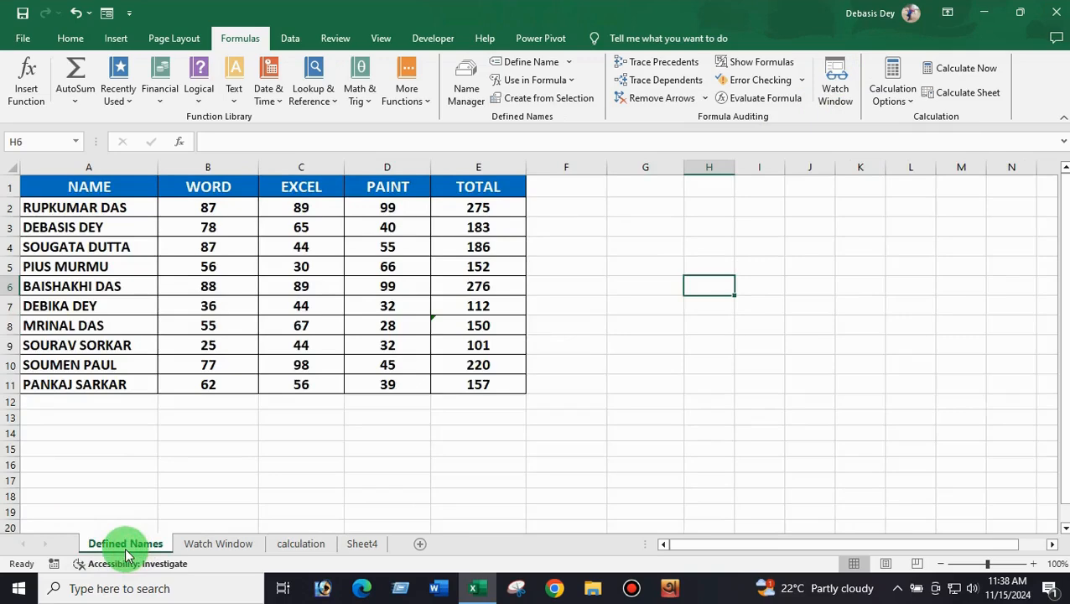
{"action": "left_click", "coordinate": [206, 543]}
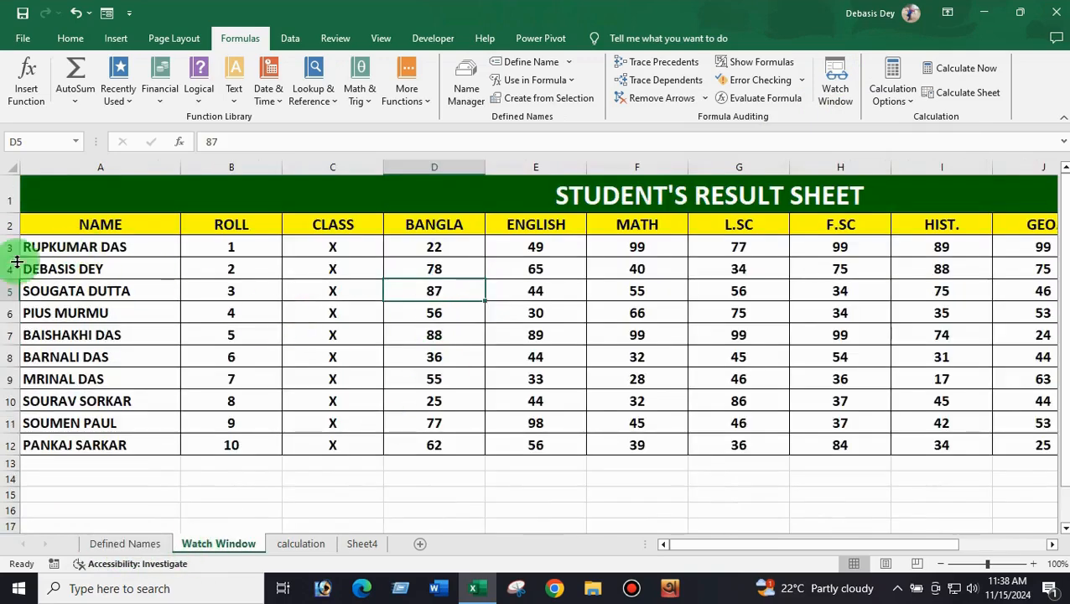
{"action": "left_click", "coordinate": [490, 382]}
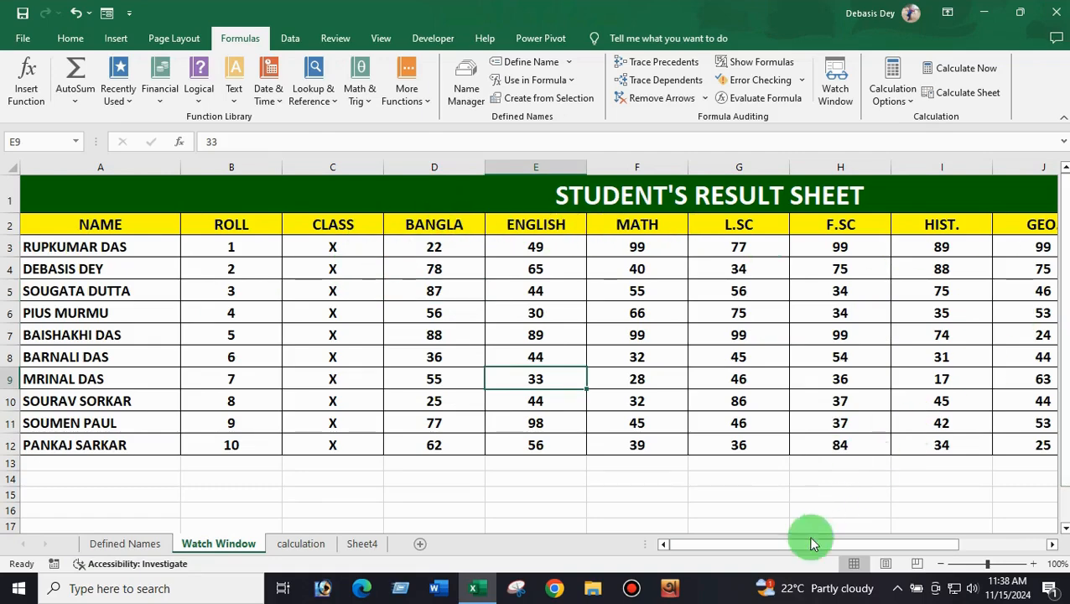
{"action": "left_click_drag", "start_coordinate": [811, 542], "coordinate": [882, 541]}
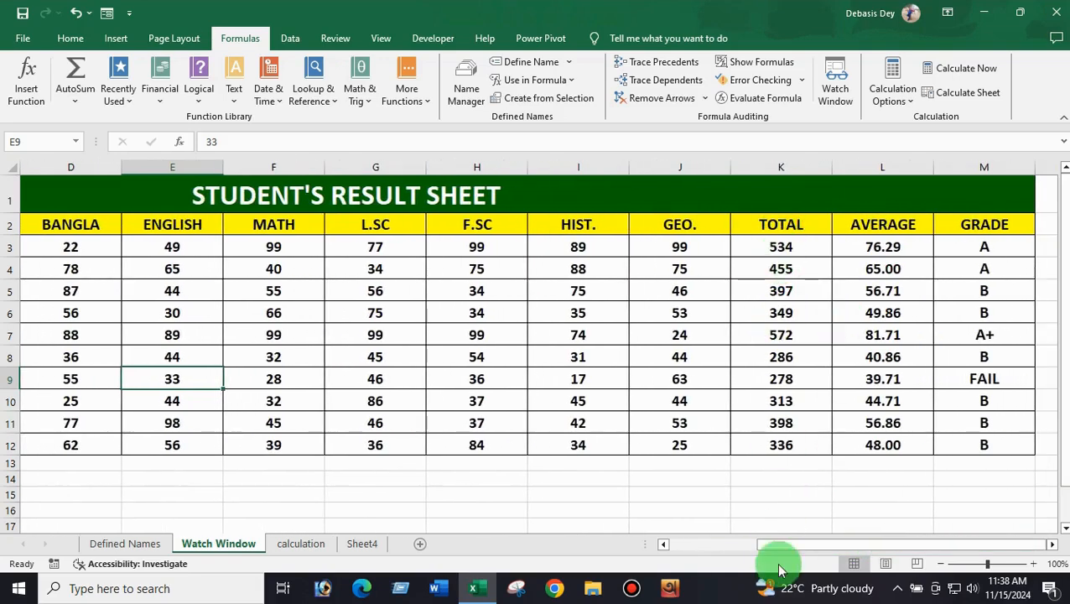
{"action": "left_click_drag", "start_coordinate": [776, 545], "coordinate": [566, 547]}
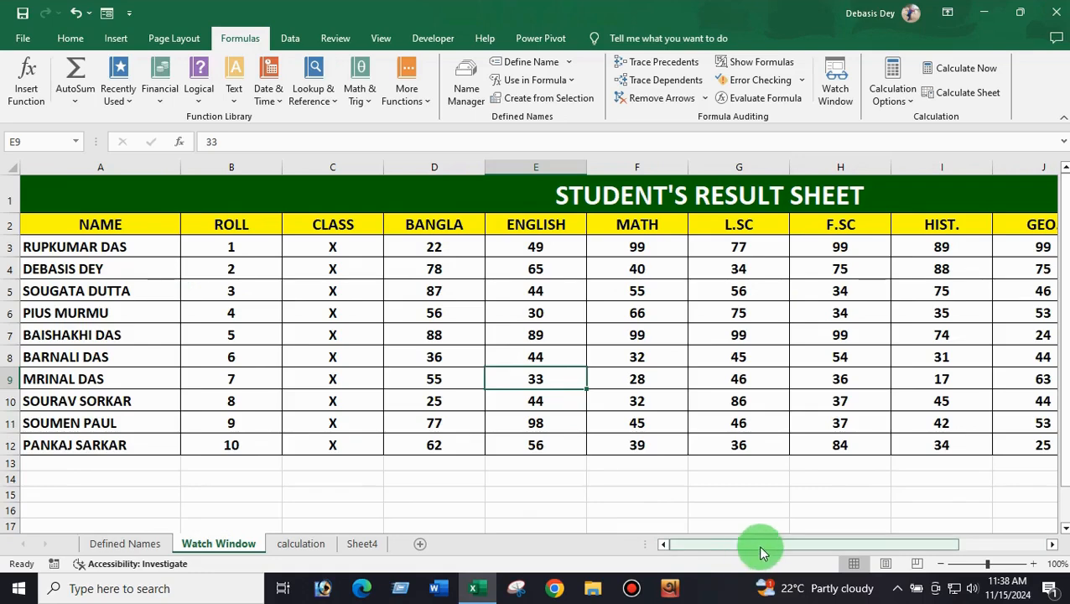
{"action": "left_click_drag", "start_coordinate": [755, 543], "coordinate": [814, 521]}
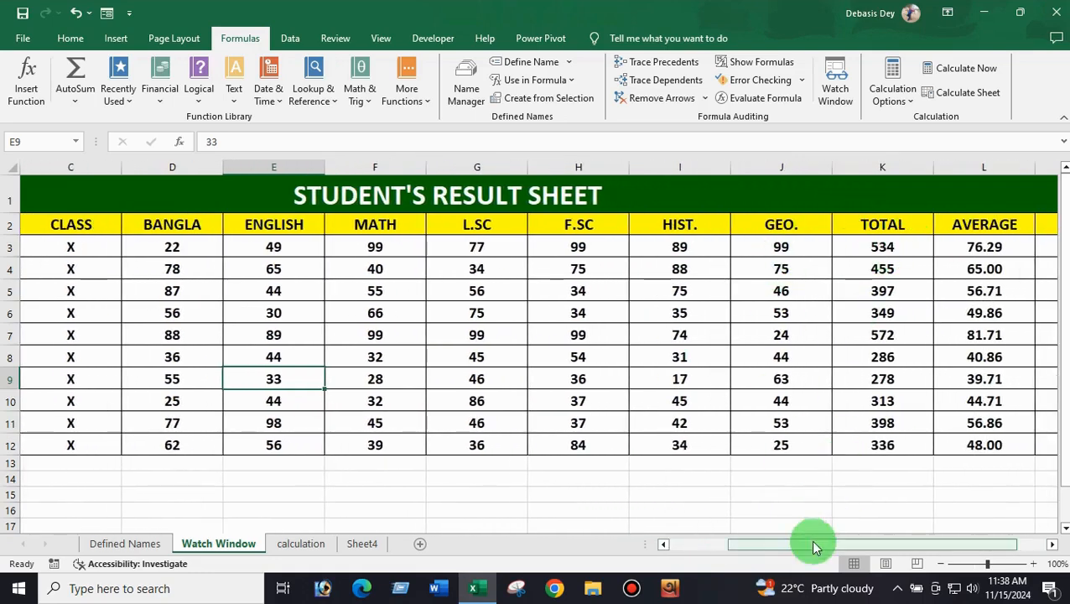
- Set the BANGLA mark in cell D3 of the student result table to 82
{"action": "left_click_drag", "start_coordinate": [811, 544], "coordinate": [616, 547]}
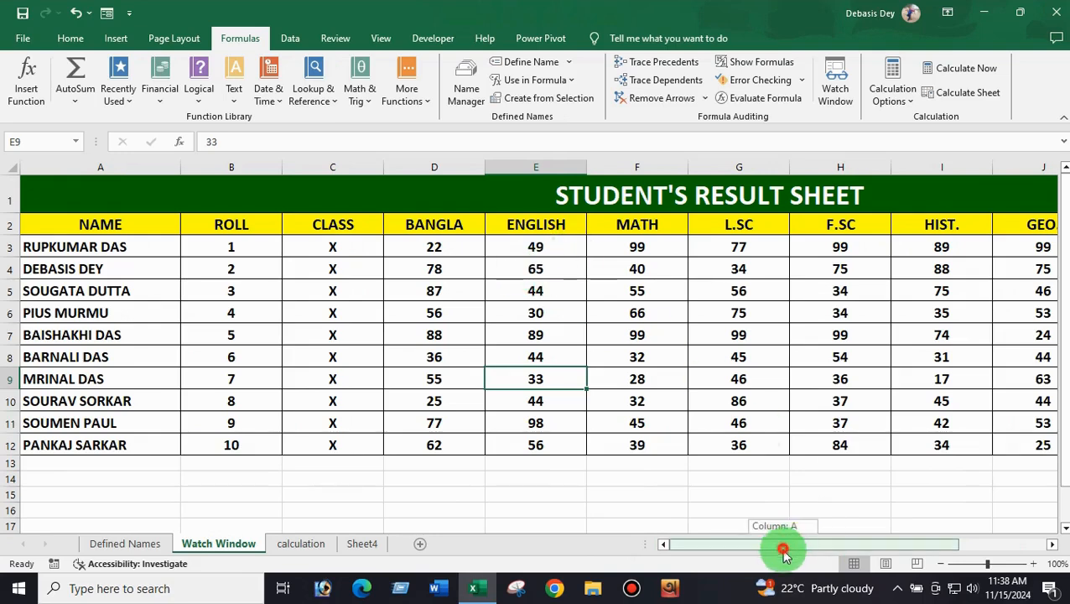
{"action": "left_click_drag", "start_coordinate": [784, 553], "coordinate": [845, 537]}
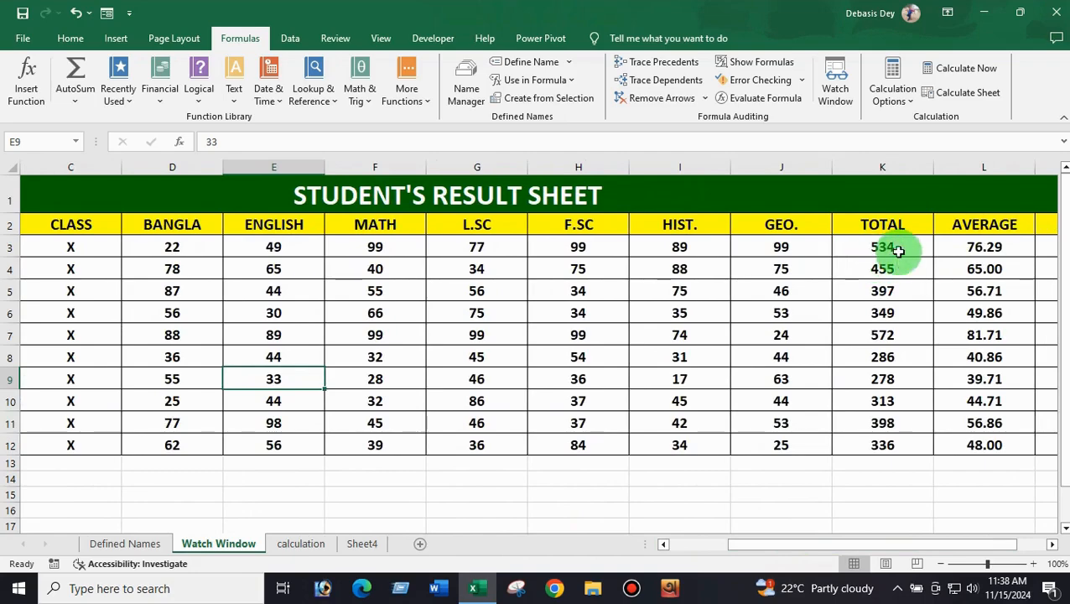
{"action": "left_click_drag", "start_coordinate": [740, 546], "coordinate": [679, 552]}
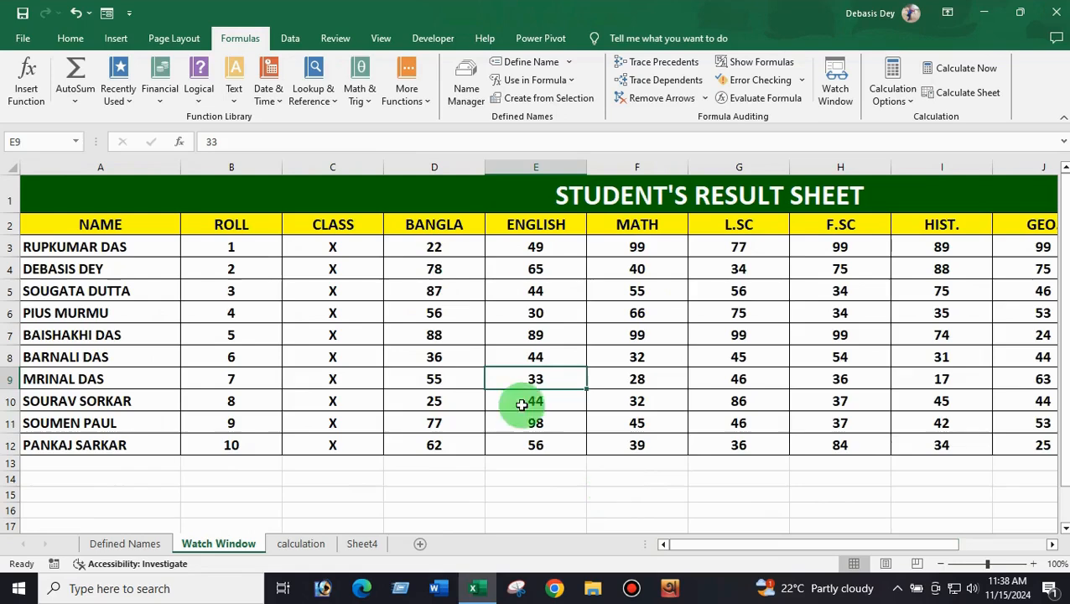
{"action": "left_click", "coordinate": [452, 249]}
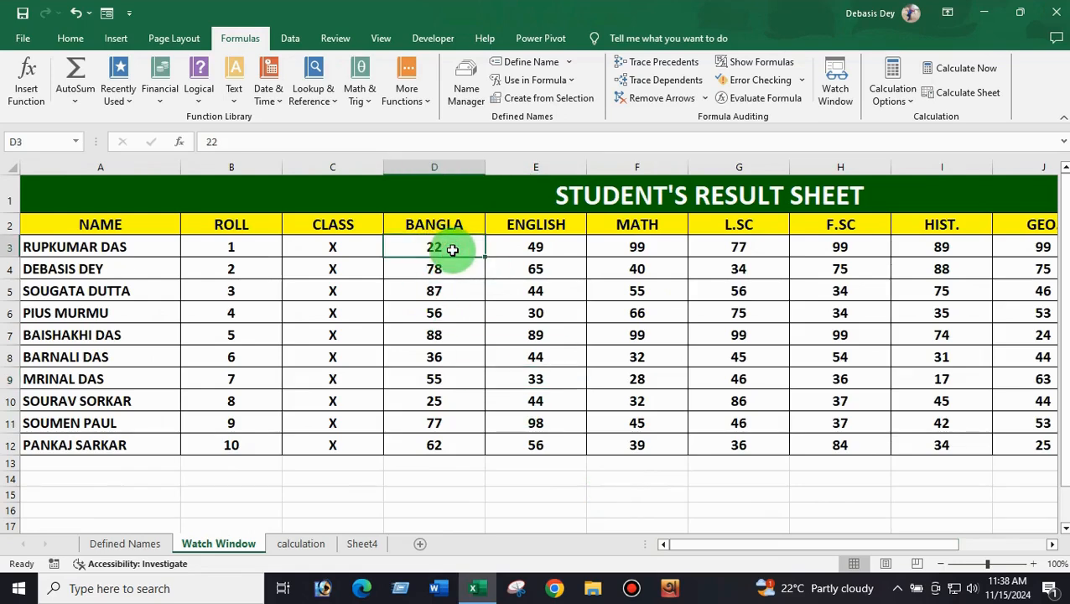
{"action": "type", "text": "8"}
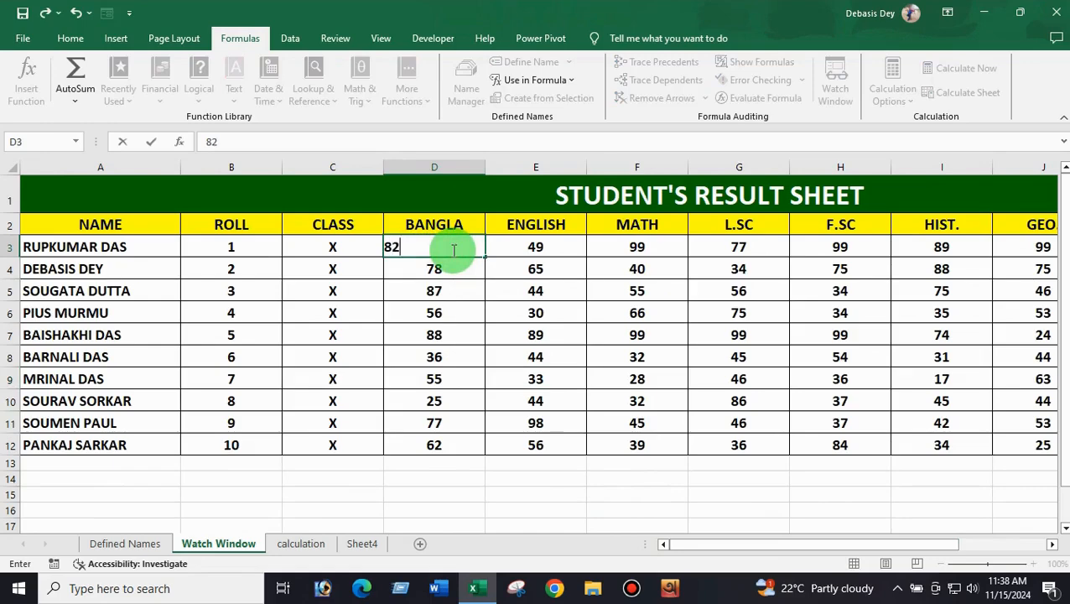
{"action": "type", "text": "2"}
{"action": "key", "text": "Return"}
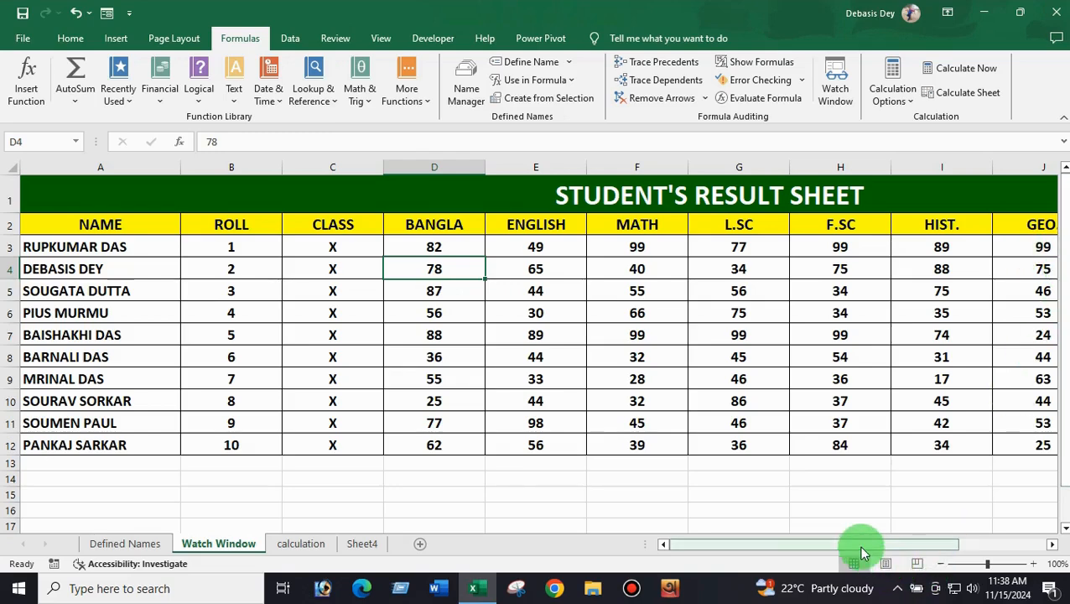
- Check the TOTAL and AVERAGE in row 3 and view the TOTAL formula in cell K3
{"action": "left_click_drag", "start_coordinate": [864, 547], "coordinate": [924, 545]}
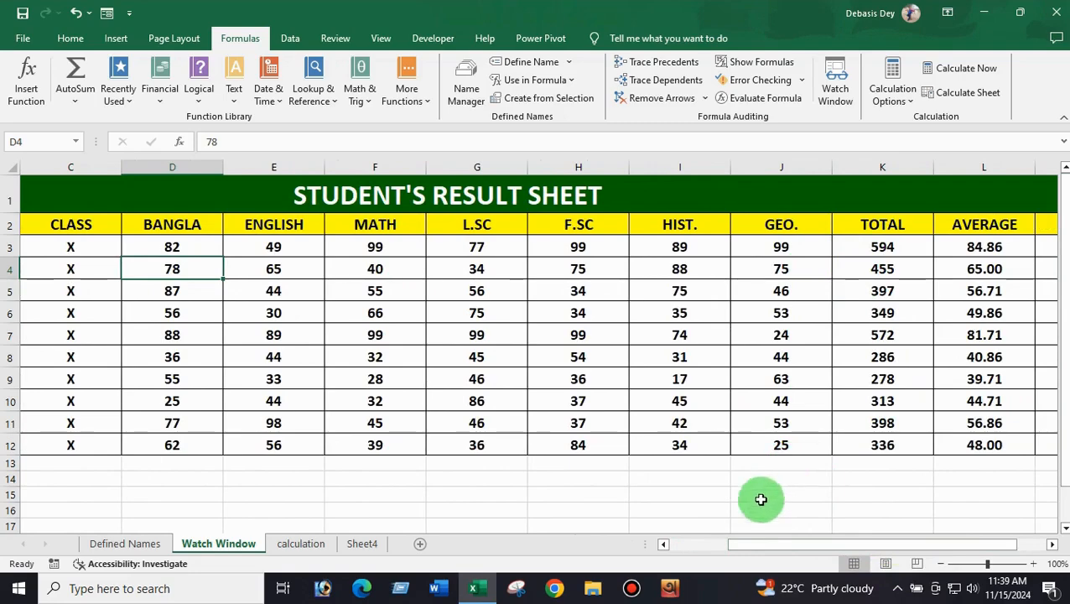
{"action": "left_click_drag", "start_coordinate": [749, 547], "coordinate": [718, 553]}
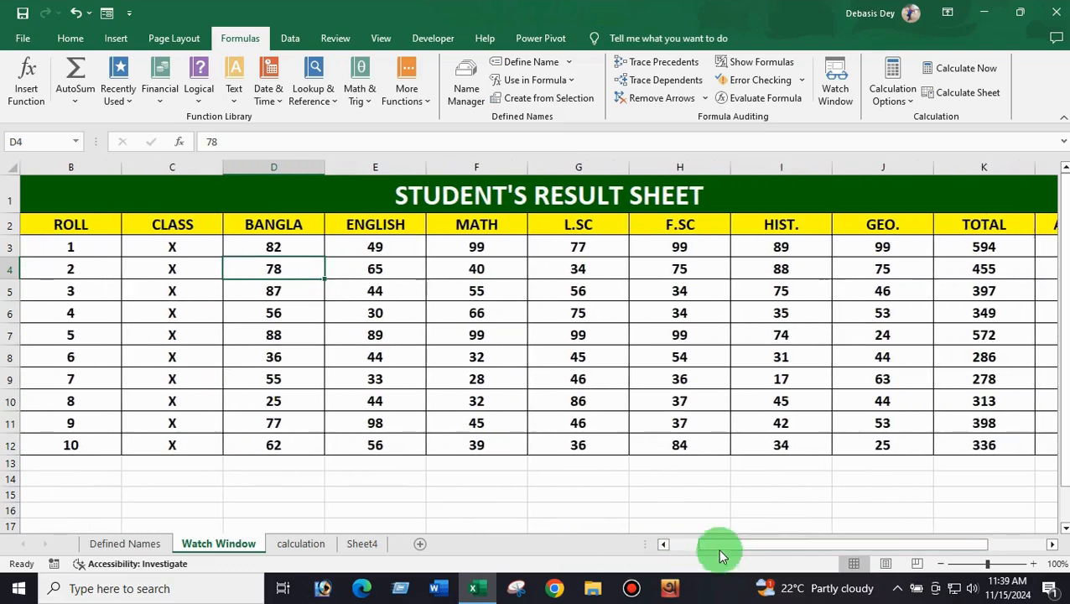
{"action": "left_click", "coordinate": [979, 247]}
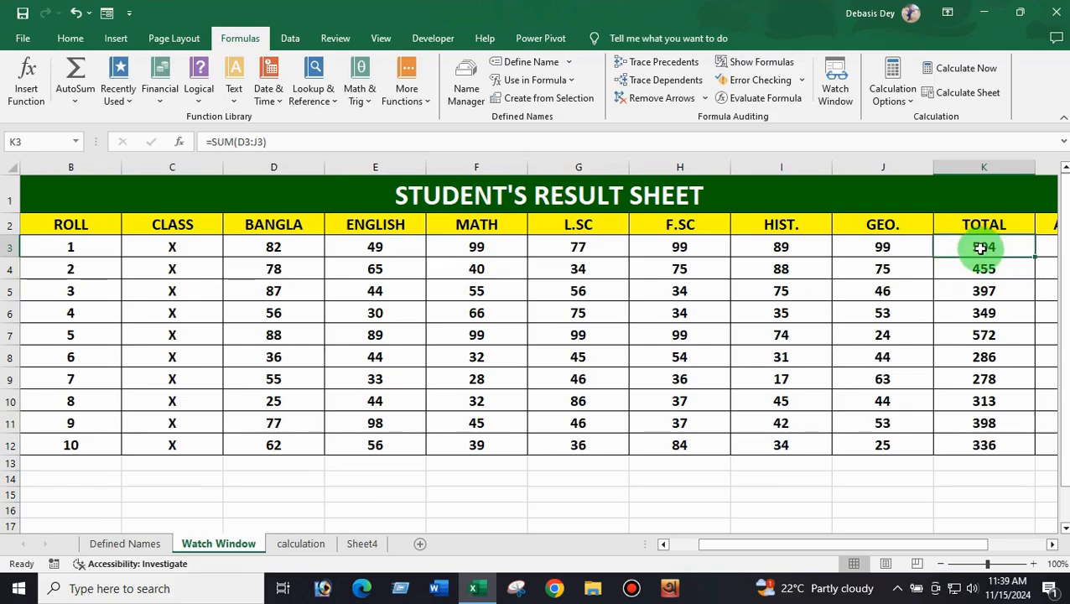
{"action": "left_click", "coordinate": [973, 469]}
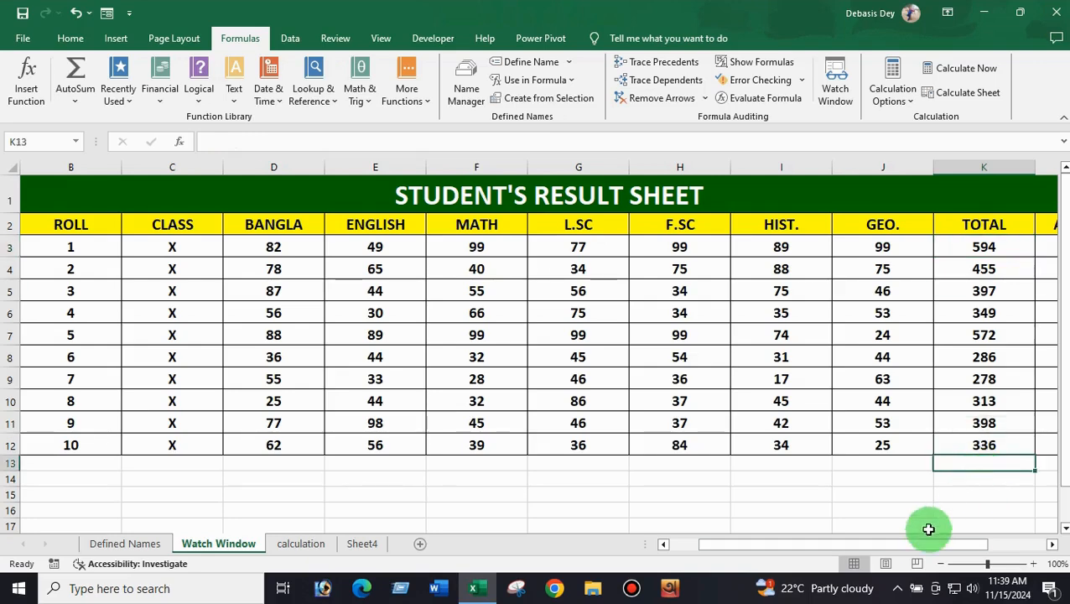
{"action": "left_click_drag", "start_coordinate": [911, 548], "coordinate": [934, 552]}
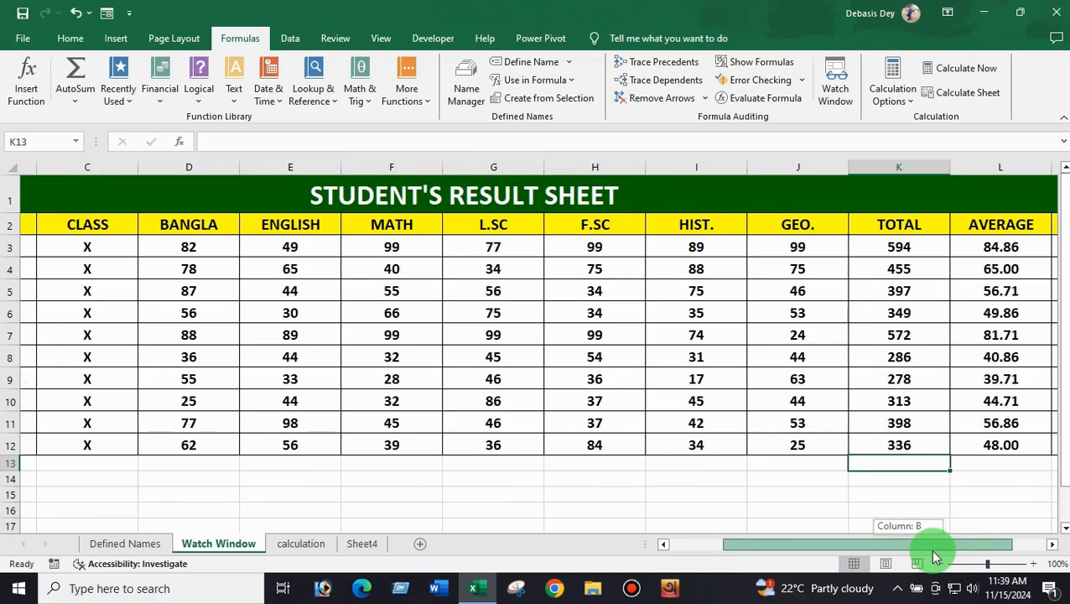
{"action": "left_click_drag", "start_coordinate": [936, 556], "coordinate": [939, 549]}
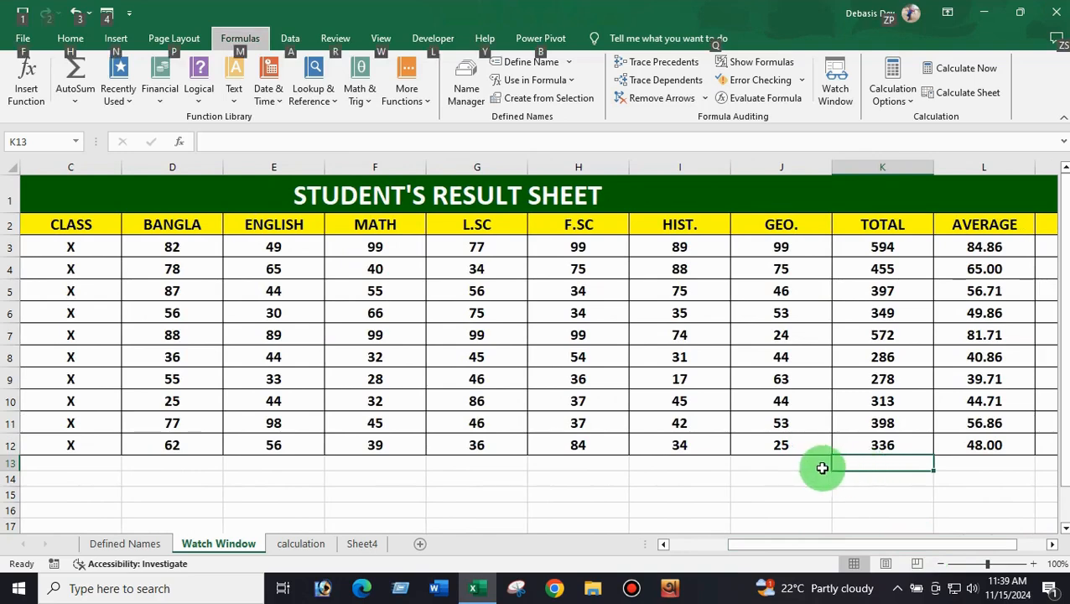
{"action": "left_click", "coordinate": [793, 466]}
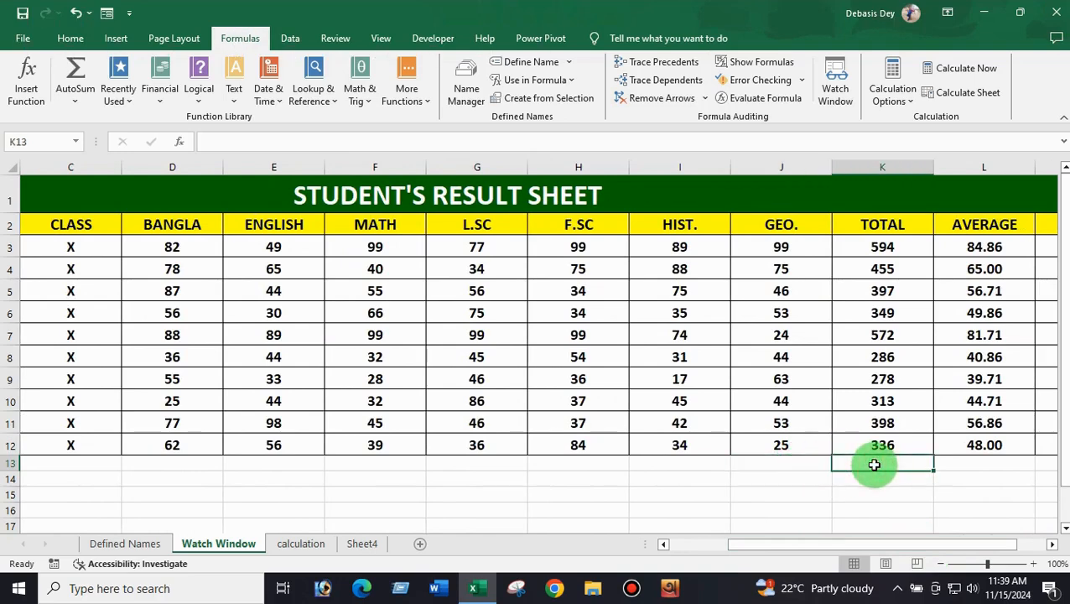
- Open the Watch Window and add a watch on the TOTAL formula in cell K3
{"action": "left_click", "coordinate": [876, 248]}
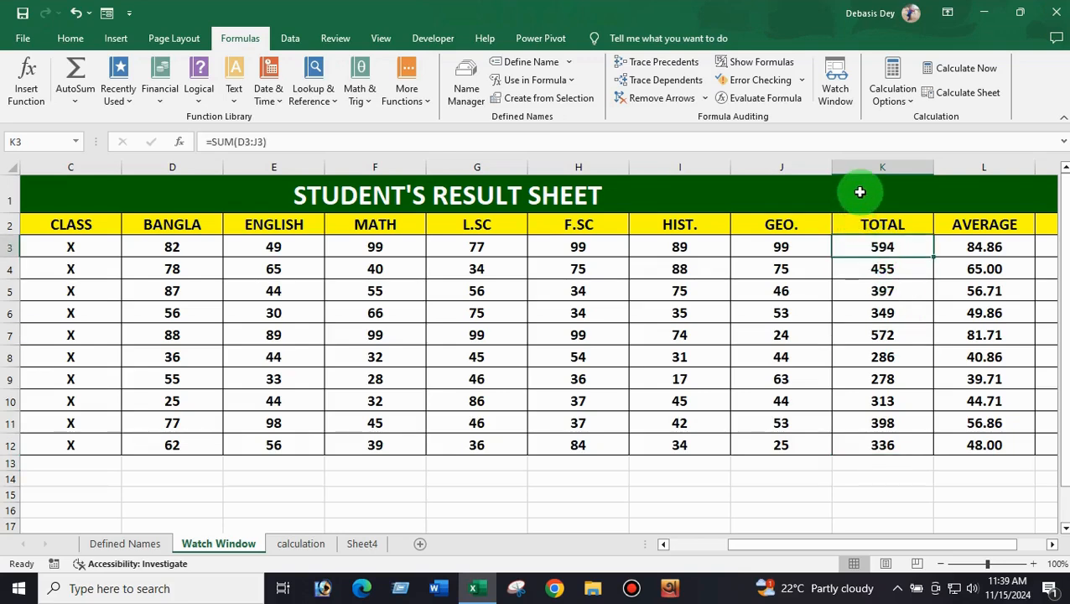
{"action": "left_click", "coordinate": [837, 89]}
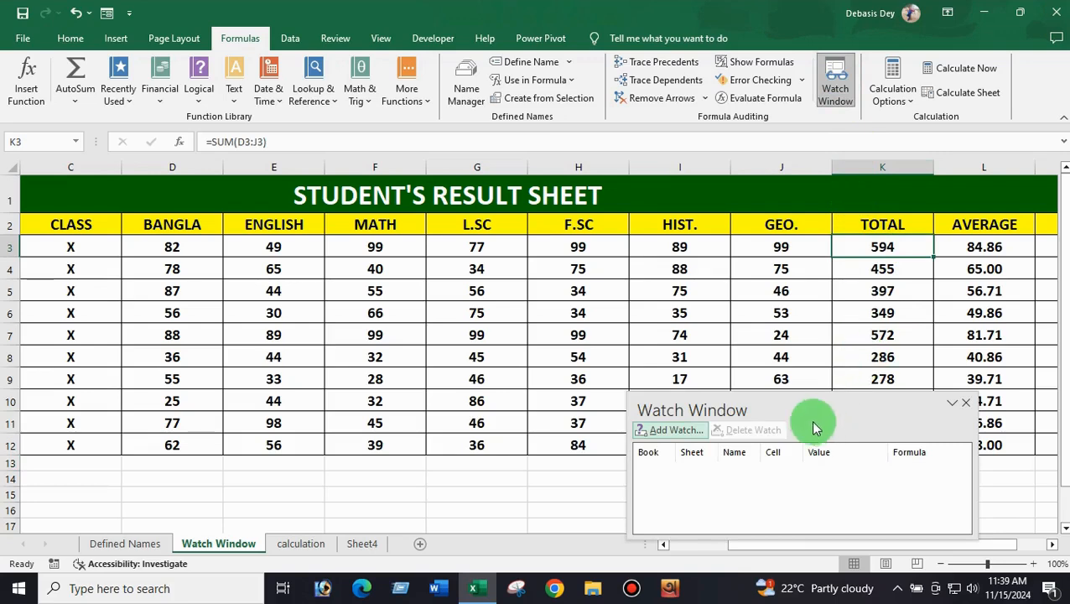
{"action": "left_click_drag", "start_coordinate": [797, 403], "coordinate": [626, 144]}
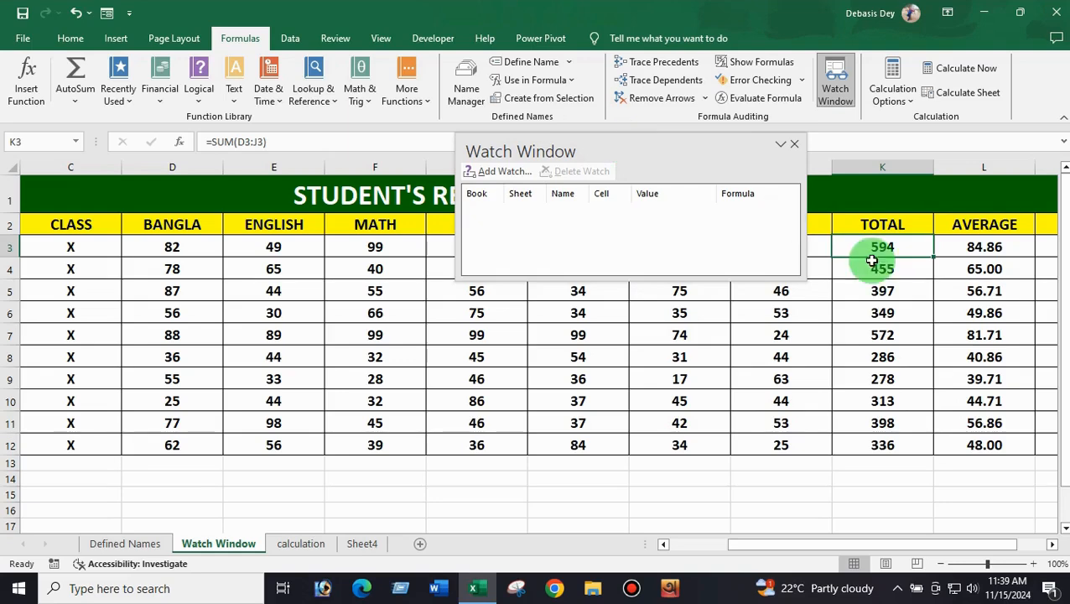
{"action": "left_click", "coordinate": [493, 174]}
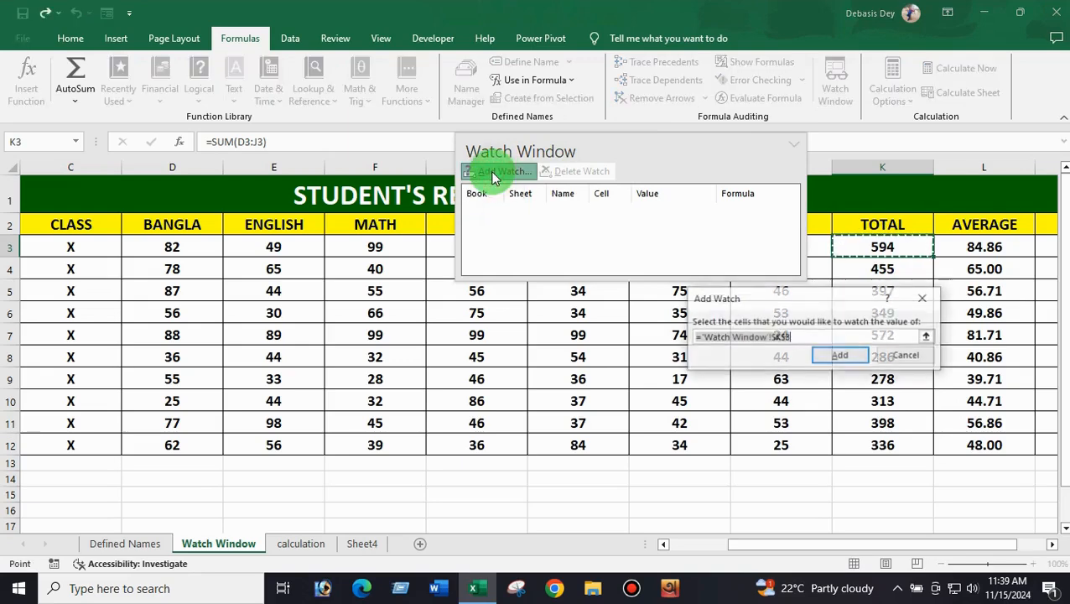
{"action": "left_click", "coordinate": [839, 357]}
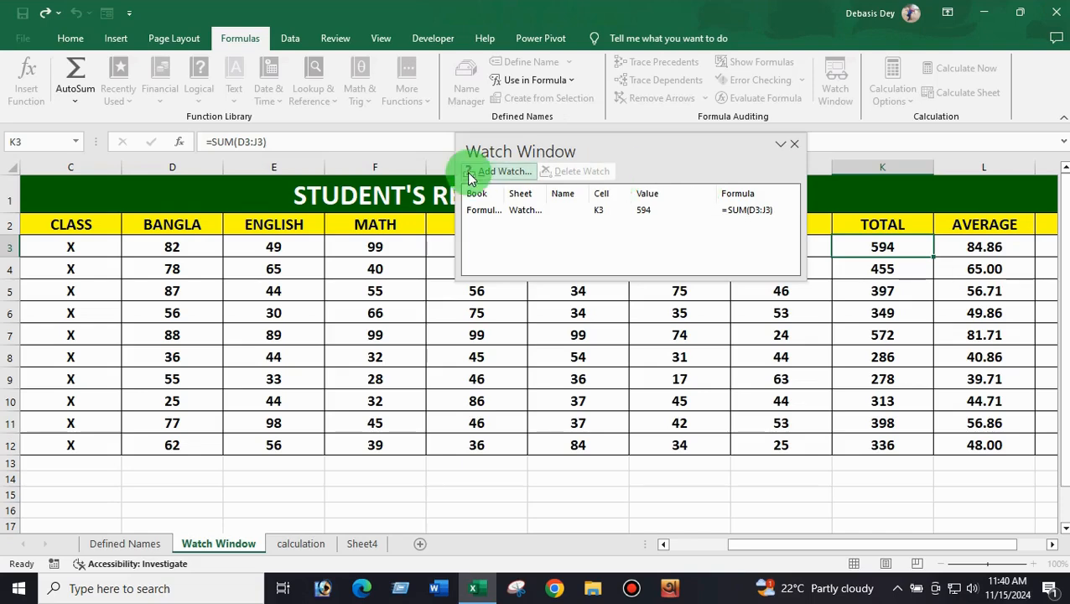
- Add watches on the TOTAL cells K3:K12, then enlarge the Watch Window and move it clear of the BANGLA to F.SC marks
{"action": "left_click", "coordinate": [495, 172]}
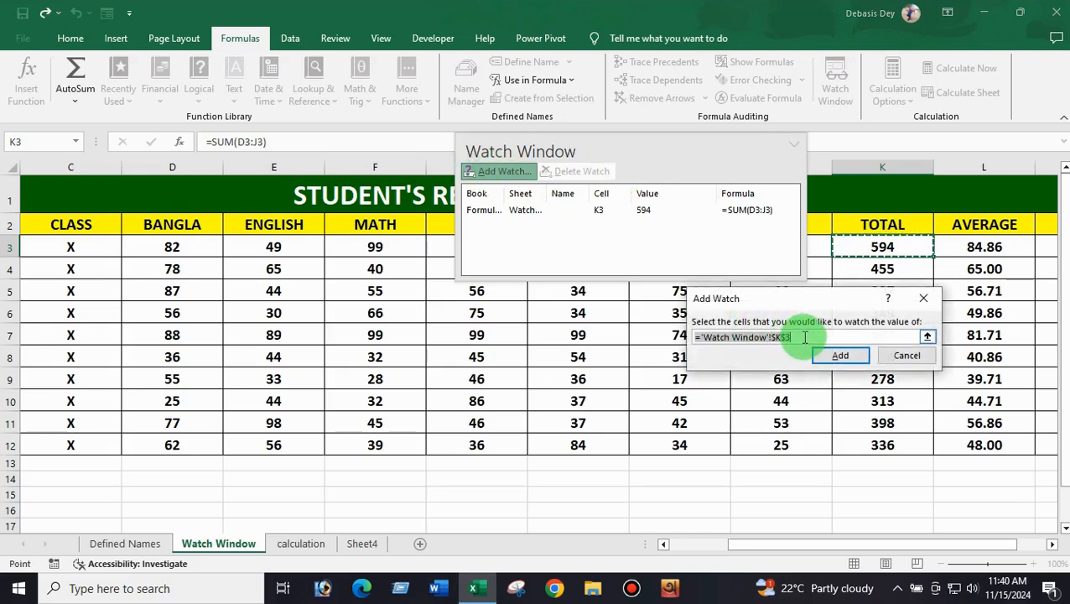
{"action": "left_click", "coordinate": [927, 336]}
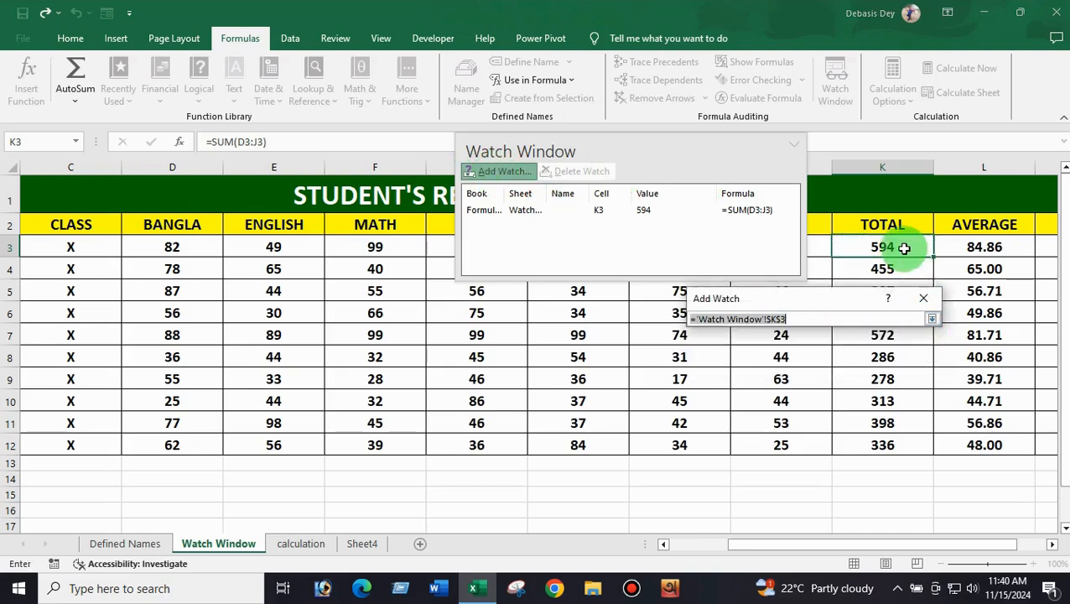
{"action": "left_click_drag", "start_coordinate": [903, 249], "coordinate": [910, 442]}
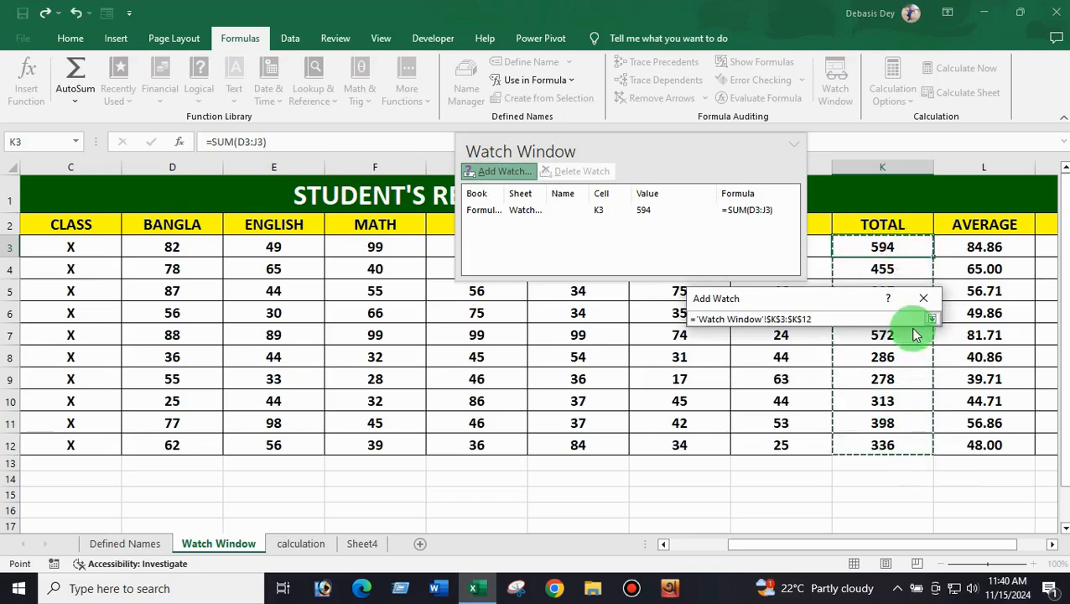
{"action": "left_click", "coordinate": [930, 319]}
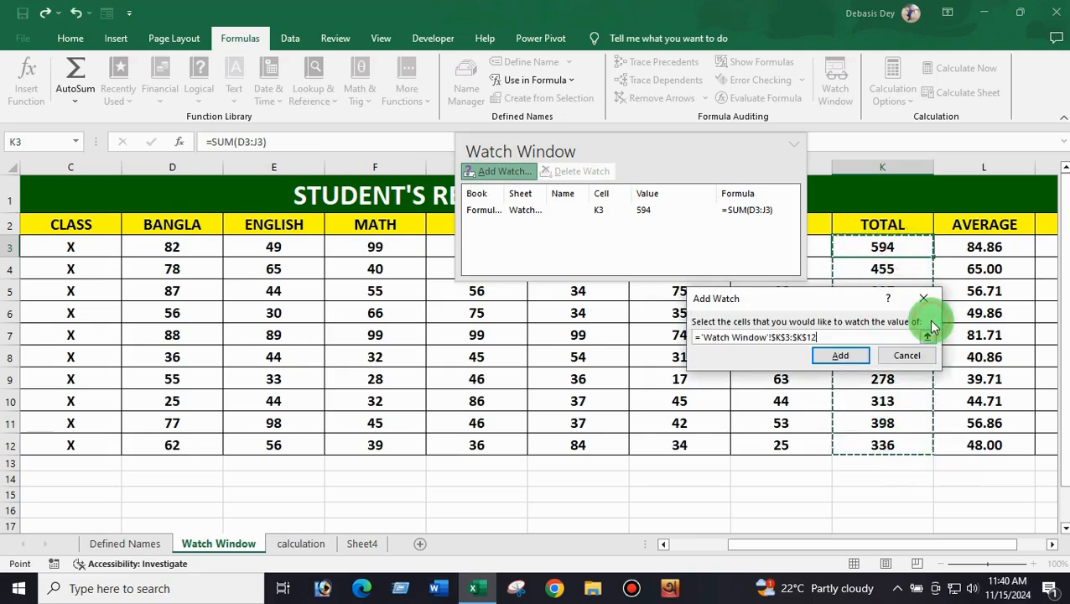
{"action": "left_click", "coordinate": [841, 355]}
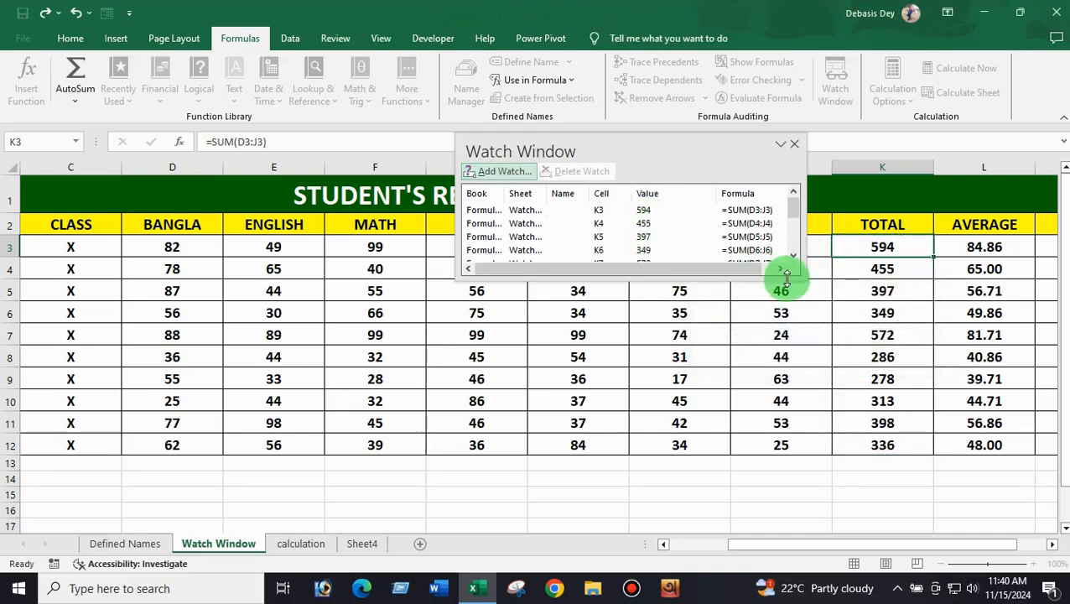
{"action": "left_click_drag", "start_coordinate": [785, 277], "coordinate": [832, 392]}
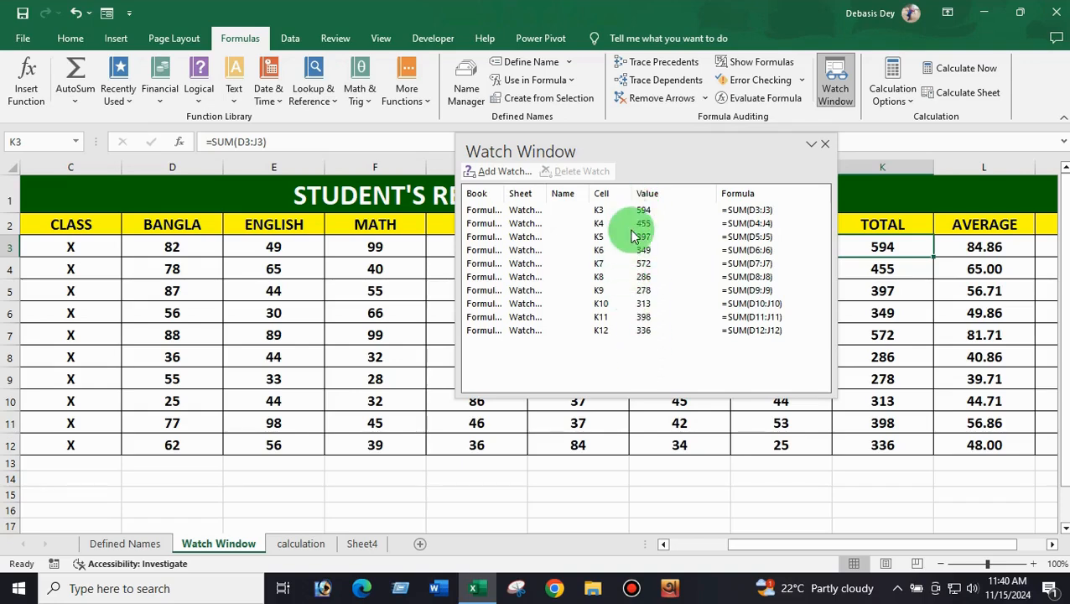
{"action": "left_click_drag", "start_coordinate": [693, 160], "coordinate": [875, 193]}
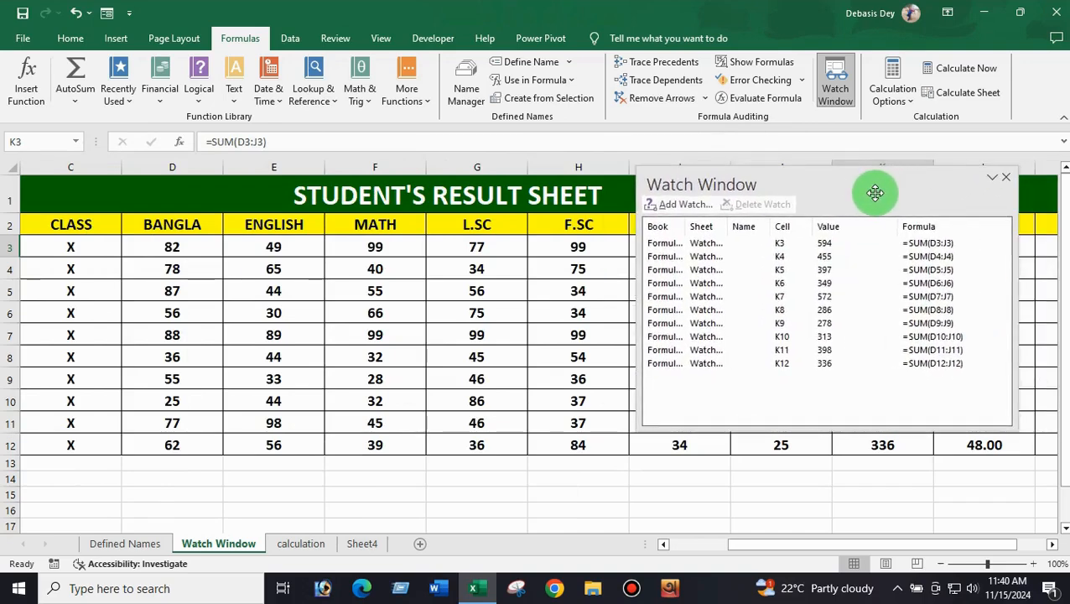
- Set the ENGLISH mark in cell E3 to 66 while the Watch Window is open
{"action": "left_click", "coordinate": [171, 290]}
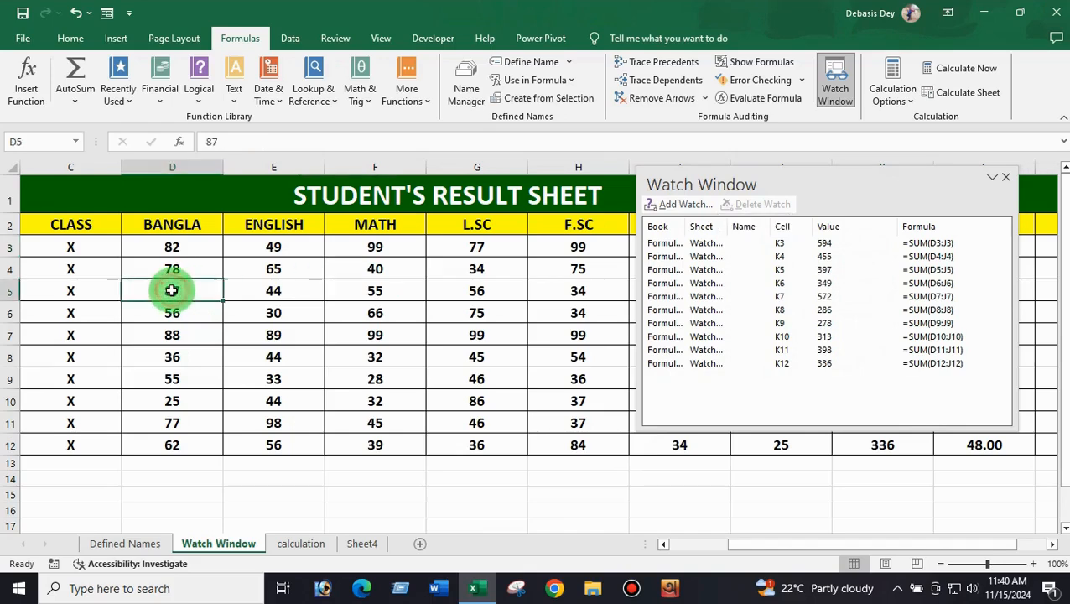
{"action": "left_click", "coordinate": [188, 247]}
{"action": "left_click", "coordinate": [275, 246]}
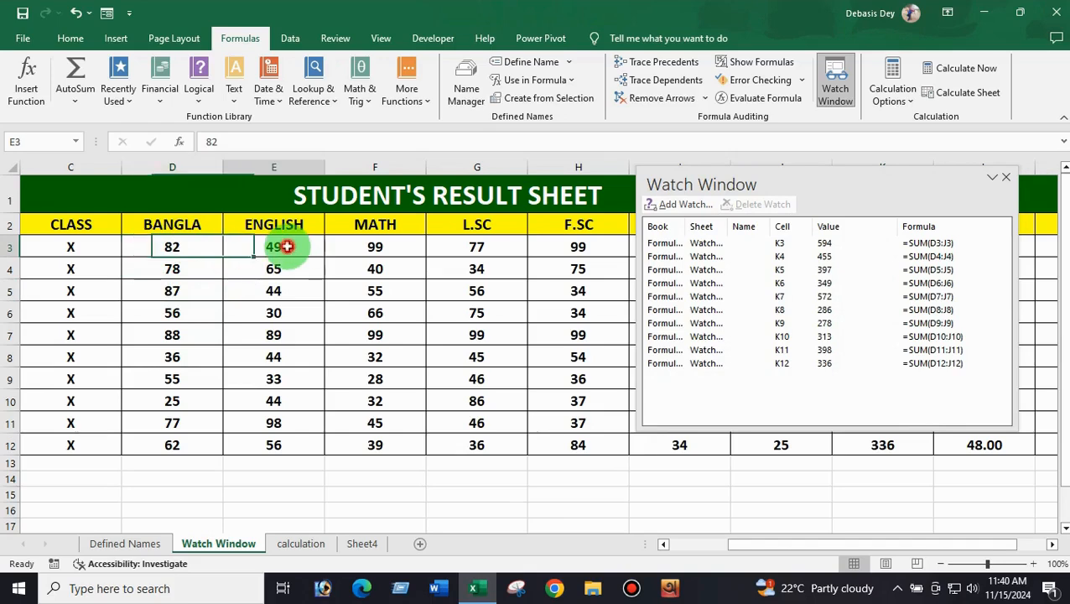
{"action": "type", "text": "66"}
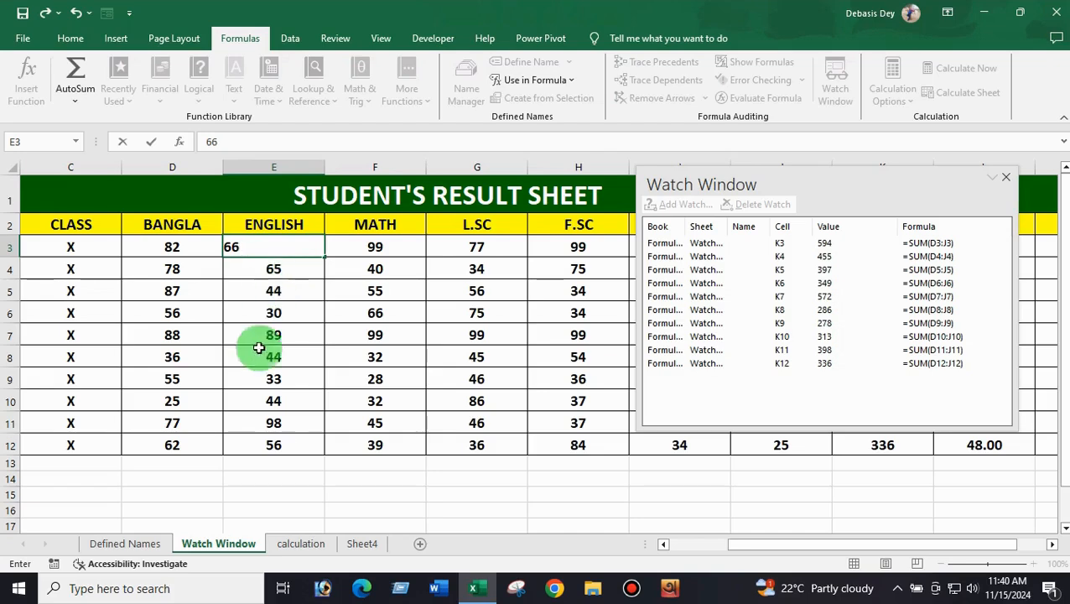
{"action": "left_click", "coordinate": [295, 494]}
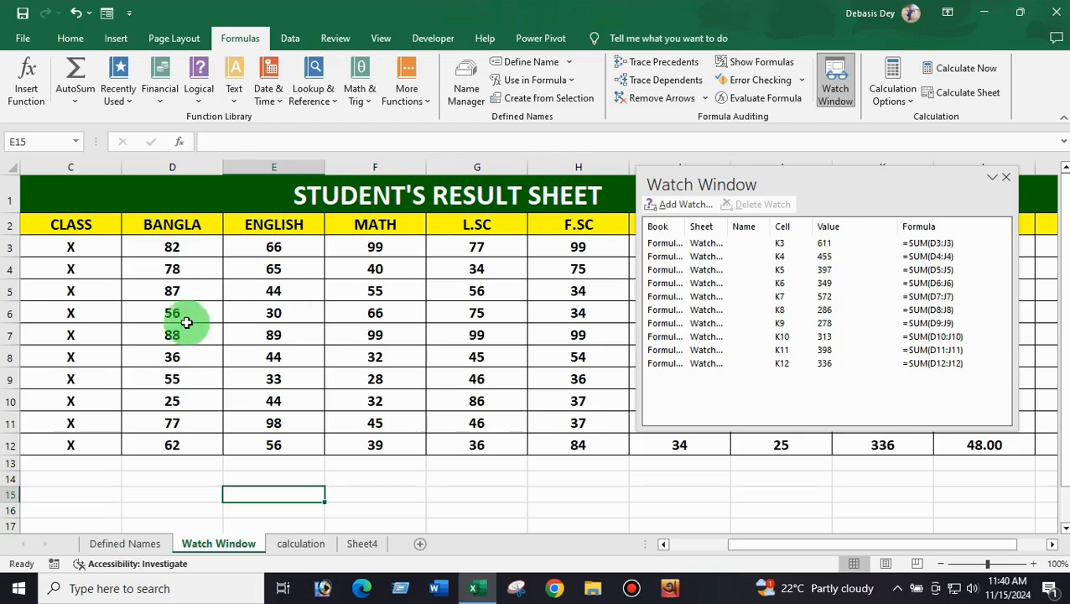
- Set the MATH mark in cell F4 to 79 and check the watched TOTAL in K4
{"action": "left_click", "coordinate": [366, 273]}
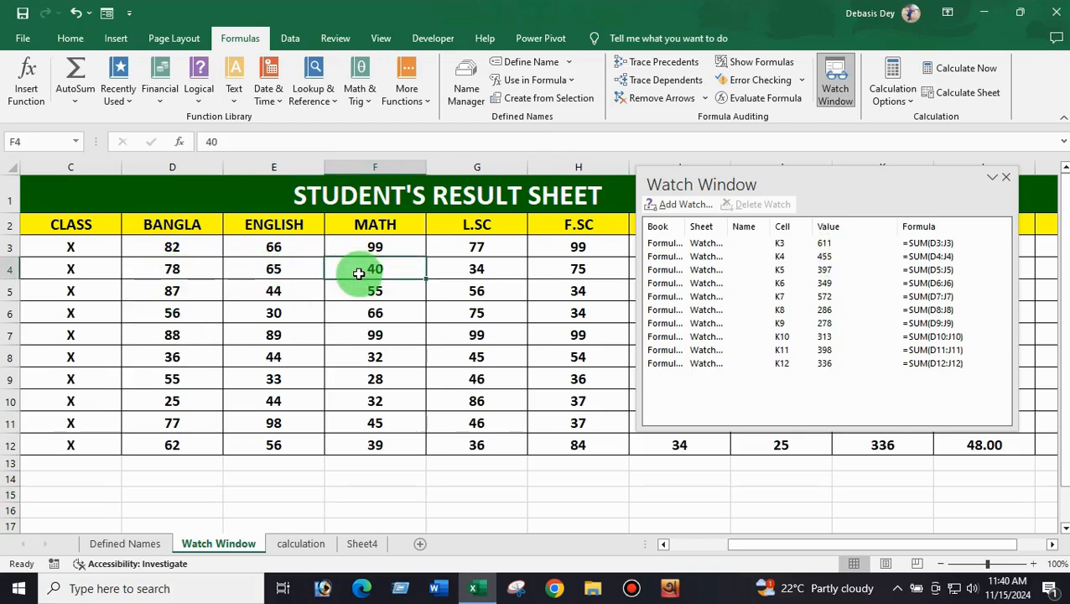
{"action": "type", "text": "79"}
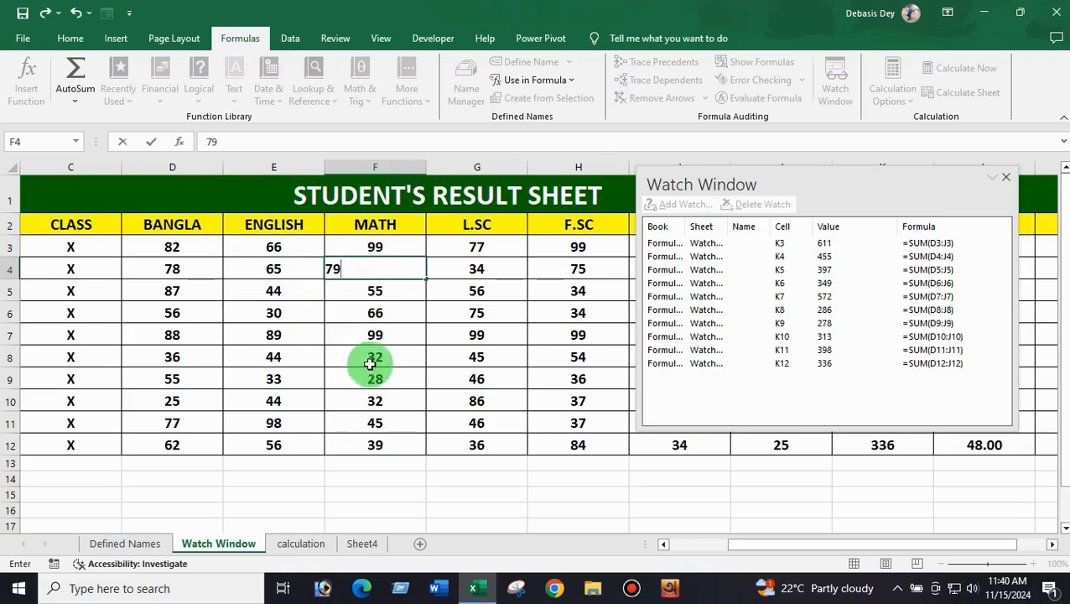
{"action": "left_click", "coordinate": [367, 496]}
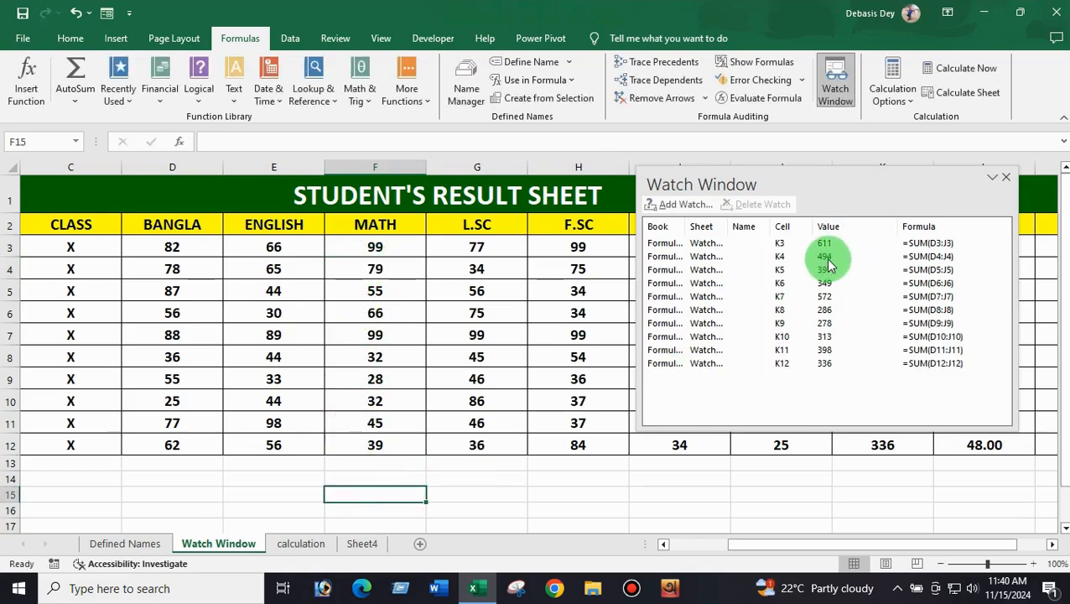
- Dock the Watch Window between the ribbon and the formula bar
{"action": "left_click_drag", "start_coordinate": [881, 184], "coordinate": [410, 136]}
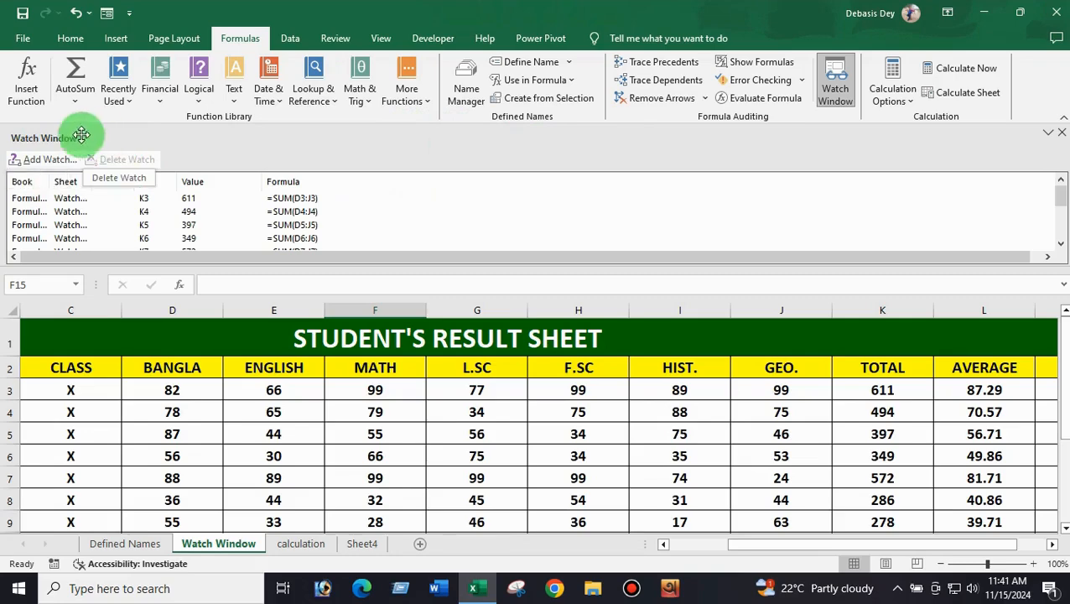
{"action": "left_click_drag", "start_coordinate": [334, 148], "coordinate": [530, 369]}
{"action": "left_click_drag", "start_coordinate": [573, 318], "coordinate": [179, 138]}
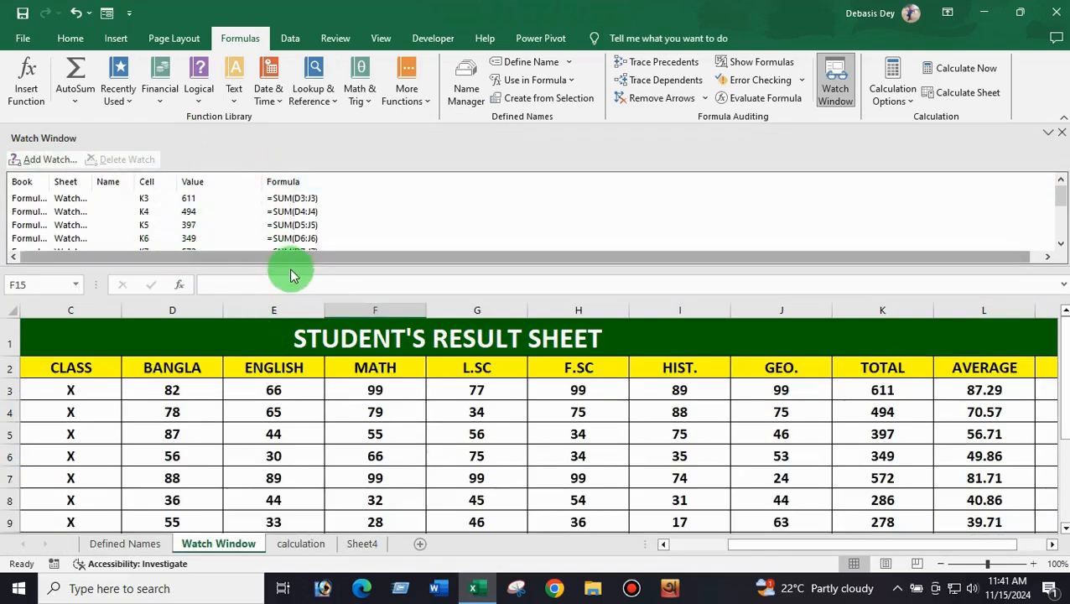
{"action": "scroll", "coordinate": [399, 414], "scroll_direction": "down", "scroll_amount": 7}
{"action": "scroll", "coordinate": [389, 408], "scroll_direction": "up", "scroll_amount": 7}
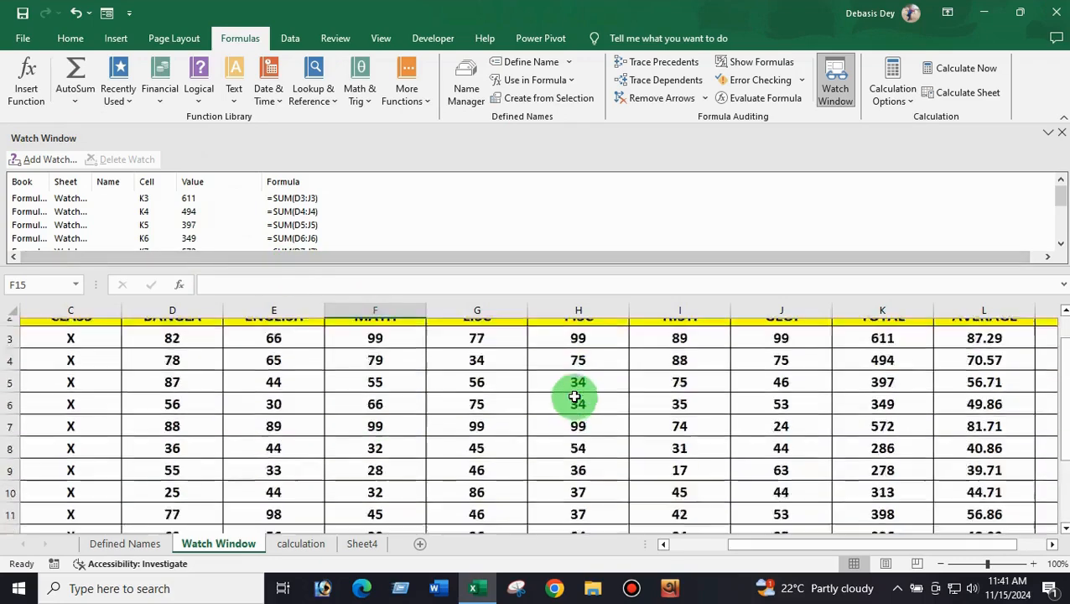
- Undock the Watch Window so it floats over the result sheet, then close it
{"action": "left_click_drag", "start_coordinate": [753, 545], "coordinate": [554, 573]}
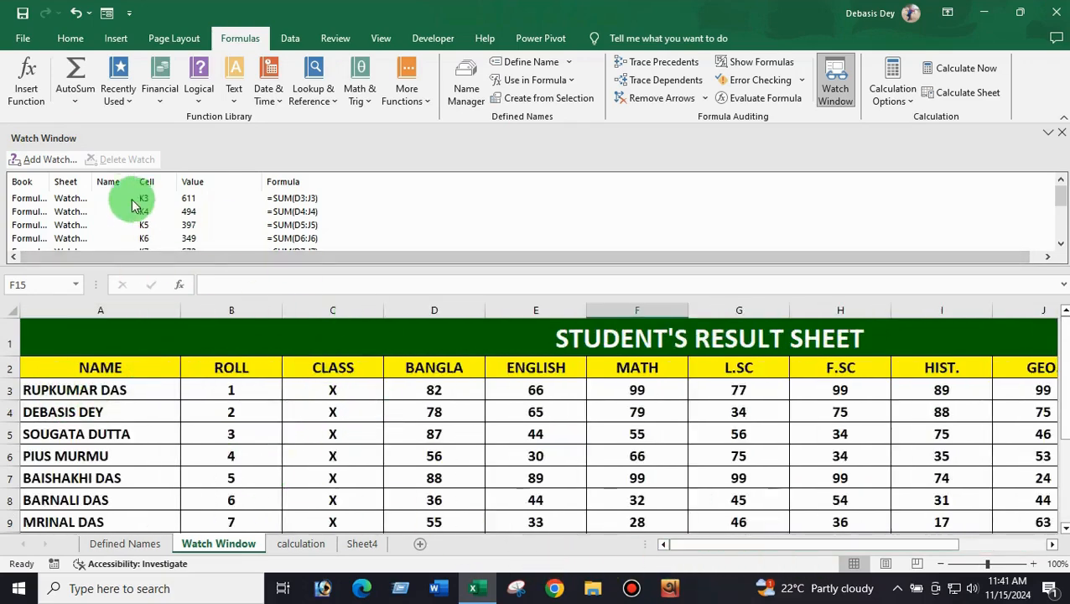
{"action": "left_click", "coordinate": [333, 149]}
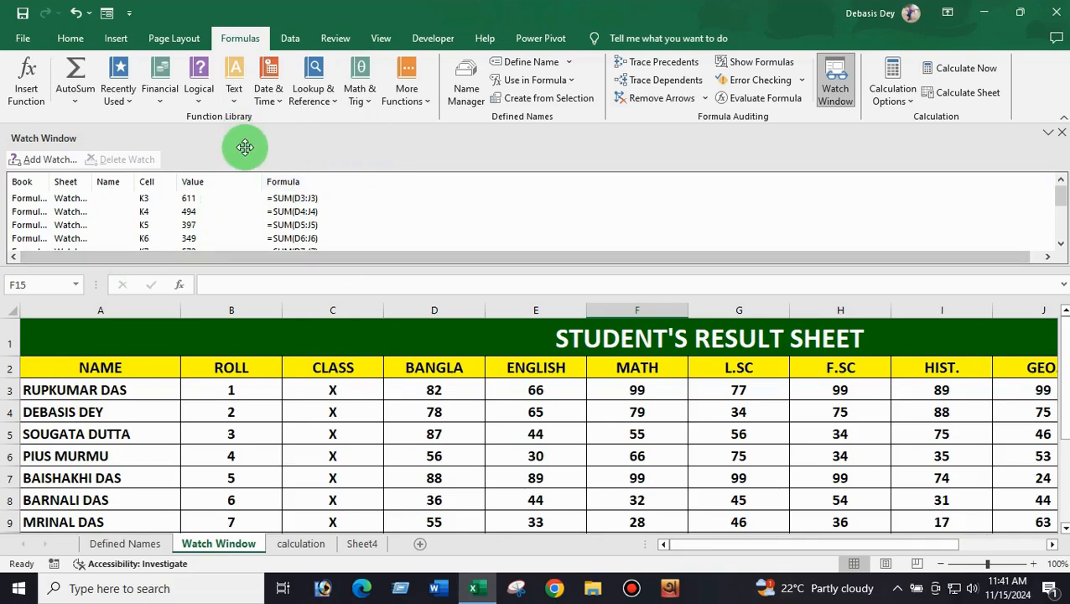
{"action": "left_click_drag", "start_coordinate": [245, 147], "coordinate": [420, 420]}
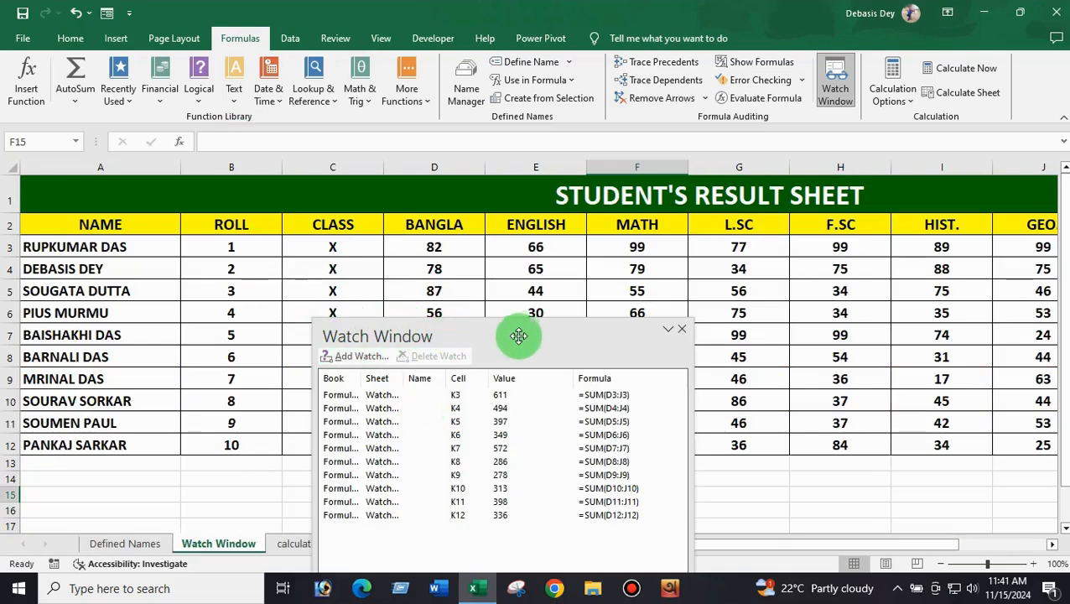
{"action": "left_click_drag", "start_coordinate": [519, 334], "coordinate": [362, 239]}
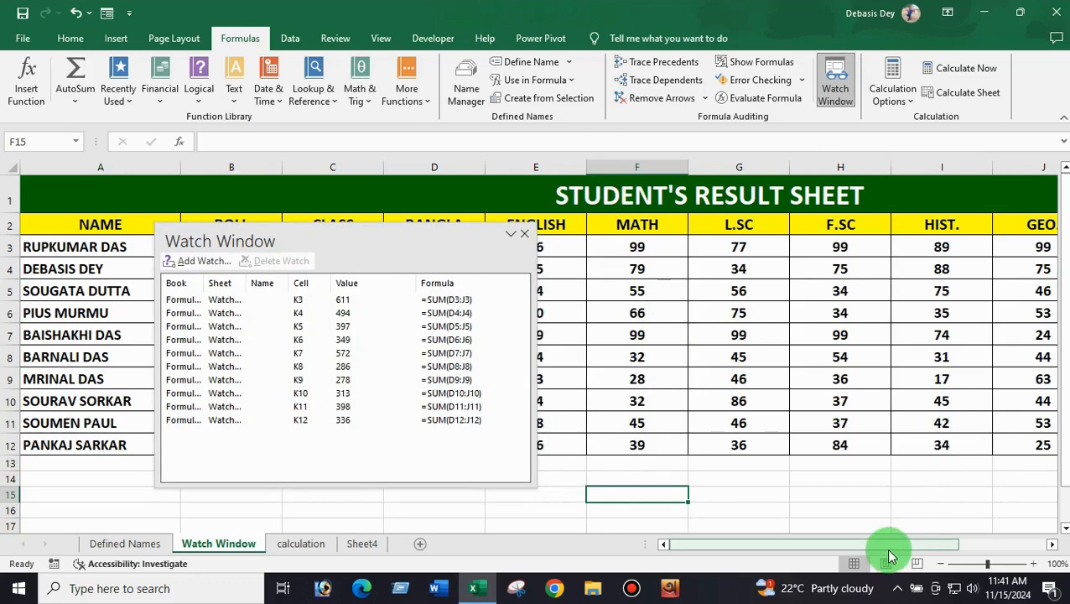
{"action": "left_click_drag", "start_coordinate": [891, 549], "coordinate": [746, 549]}
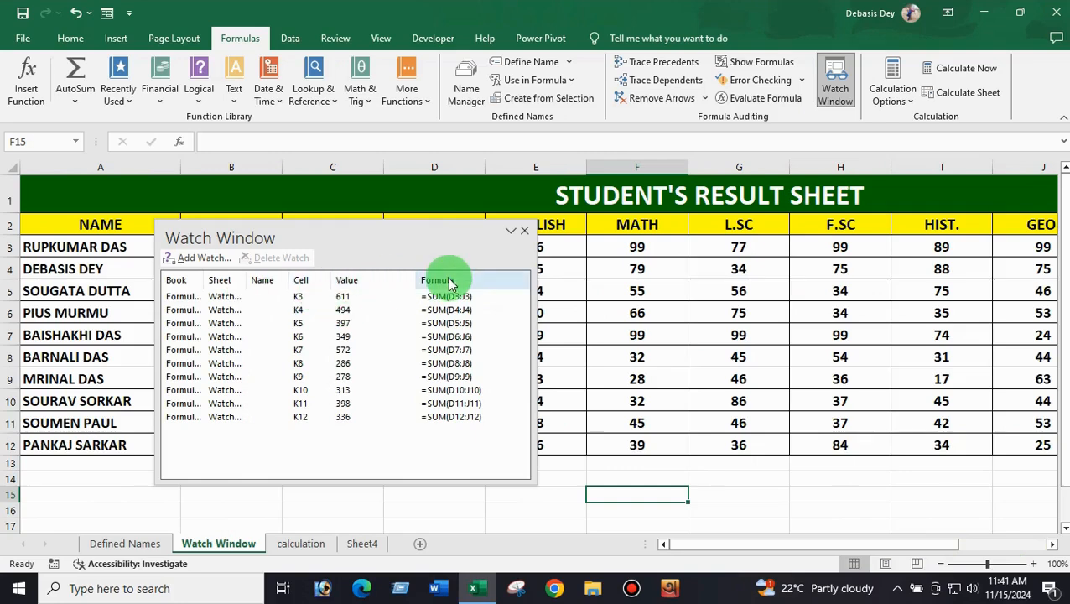
{"action": "left_click", "coordinate": [524, 229]}
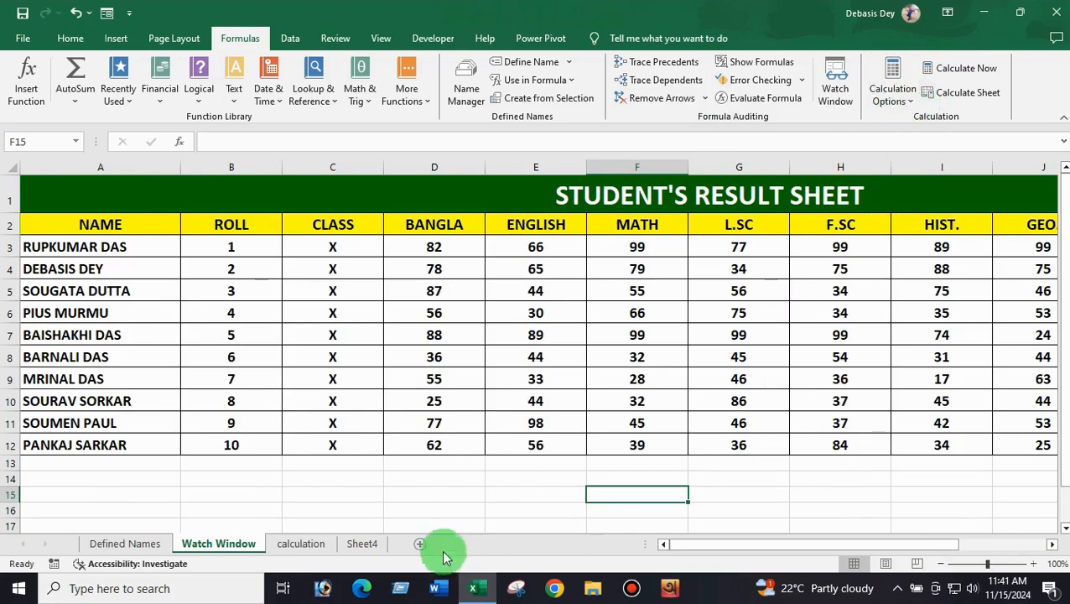
- Clear the TOTAL values in E2:E11 on the calculation sheet
{"action": "left_click", "coordinate": [369, 545]}
{"action": "left_click", "coordinate": [303, 544]}
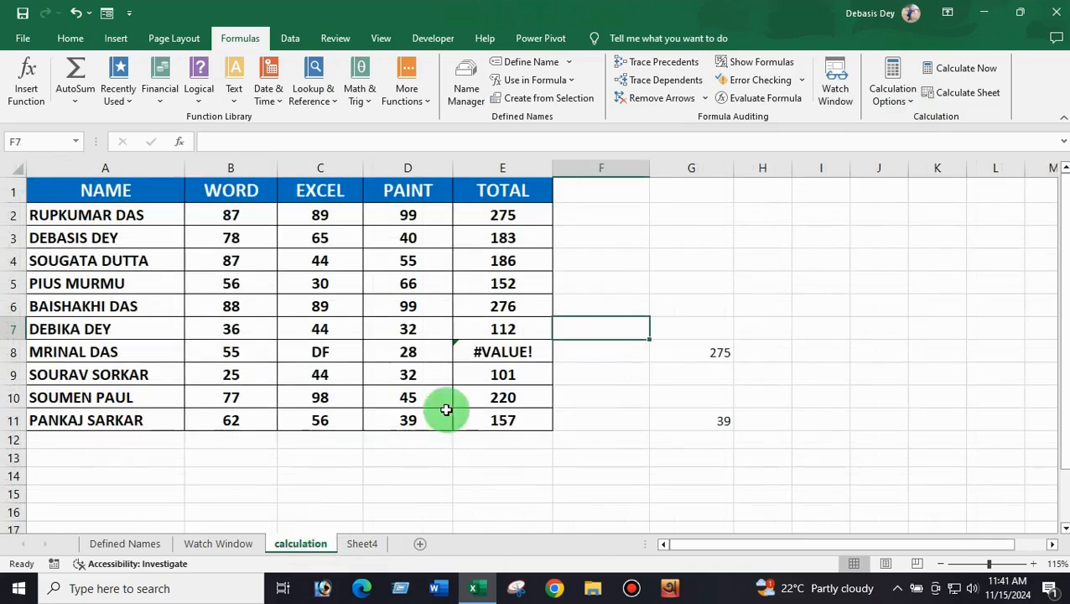
{"action": "left_click", "coordinate": [585, 453]}
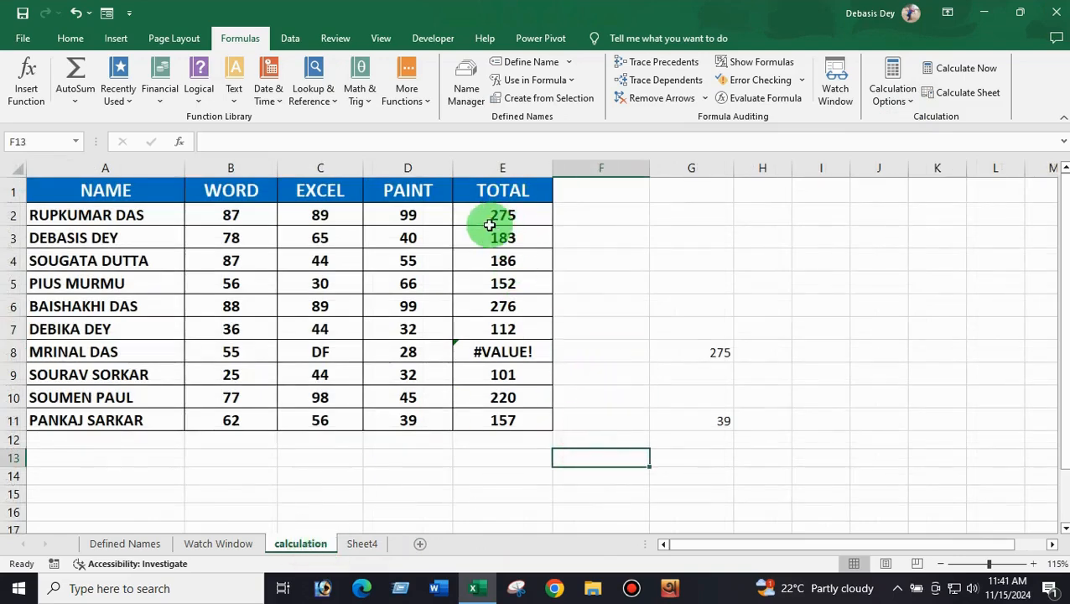
{"action": "left_click_drag", "start_coordinate": [491, 219], "coordinate": [507, 422]}
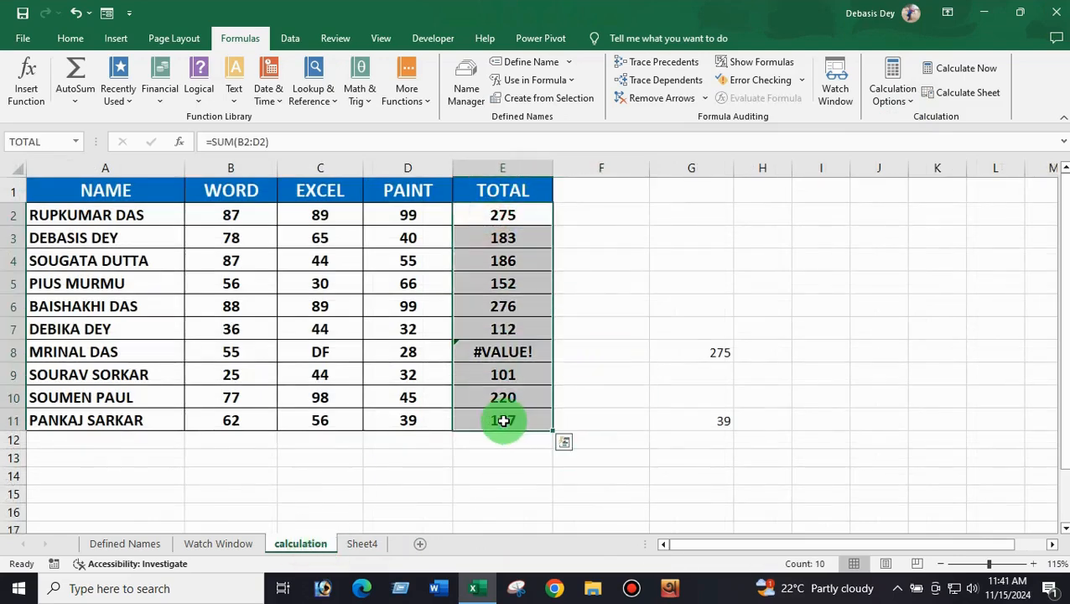
{"action": "key", "text": "Delete"}
{"action": "left_click", "coordinate": [489, 282]}
- AutoSum the WORD, EXCEL and PAINT marks in E2 and fill the formula down to E11
{"action": "left_click", "coordinate": [493, 218]}
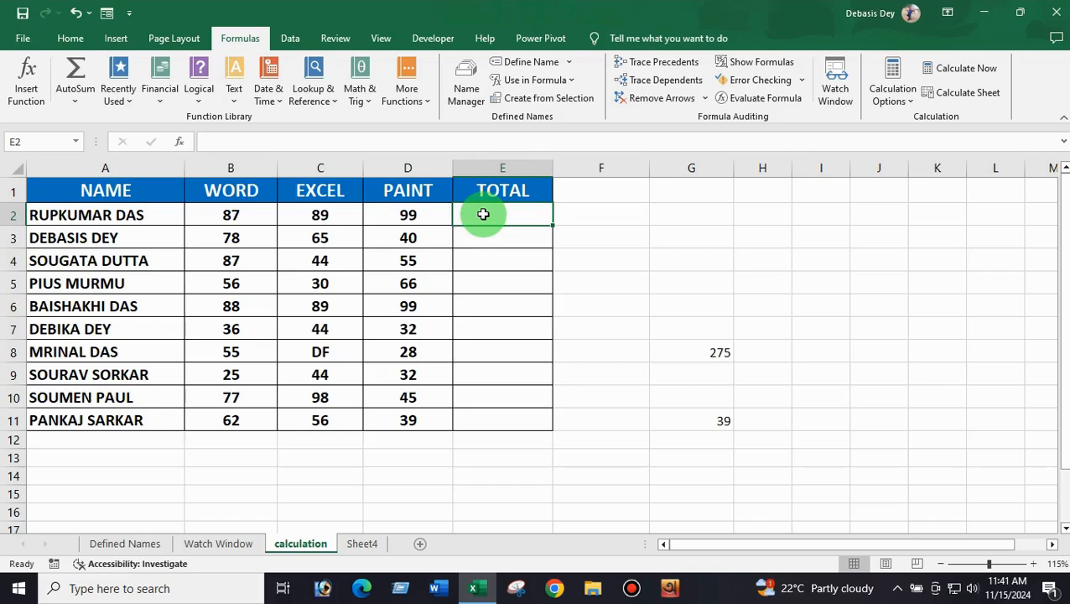
{"action": "key", "text": "alt+equal"}
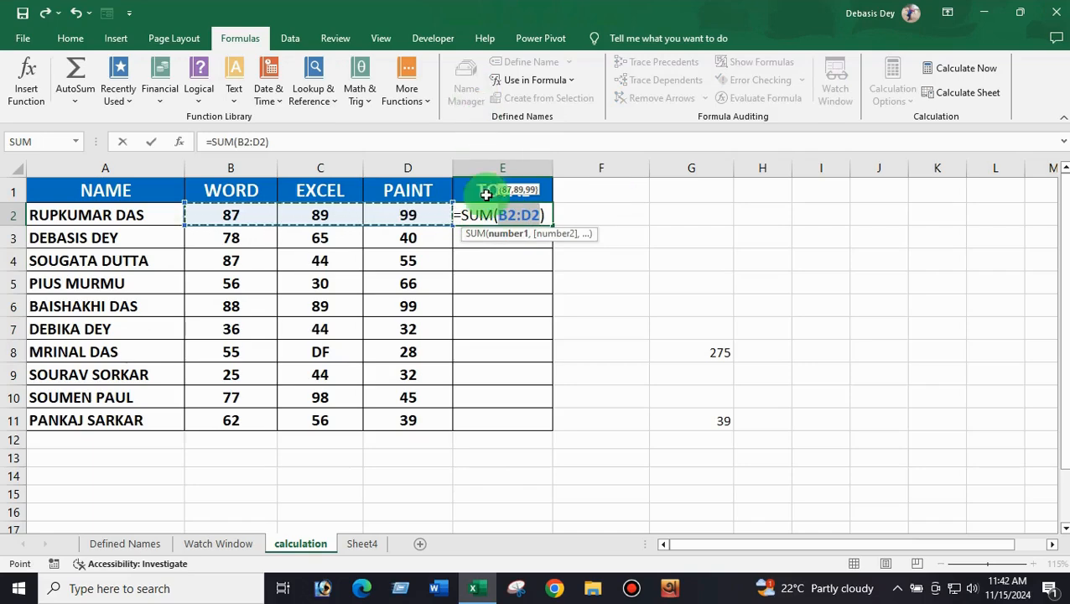
{"action": "key", "text": "Return"}
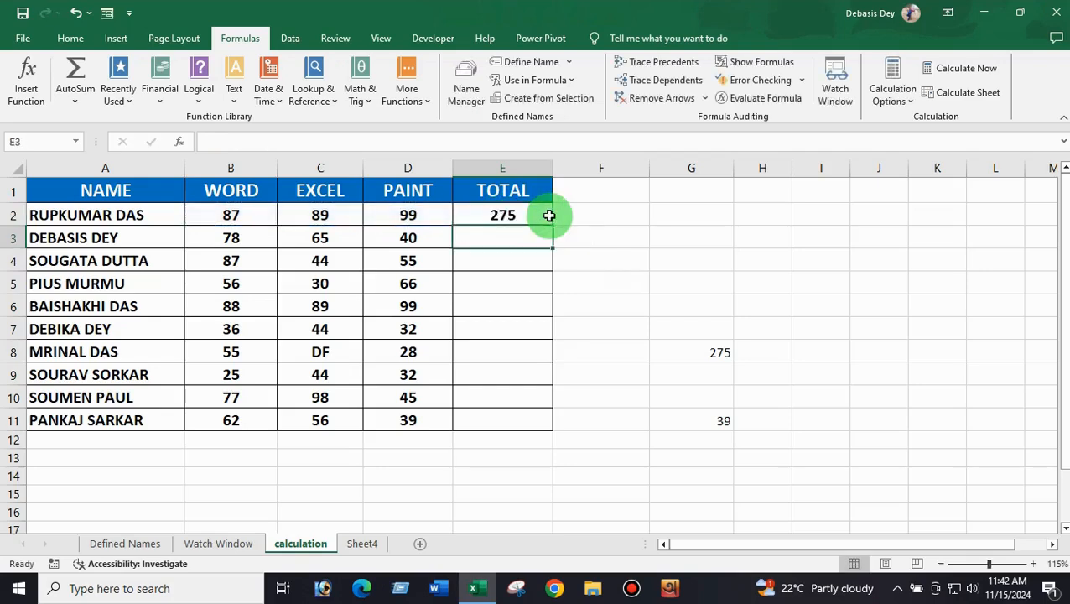
{"action": "left_click", "coordinate": [503, 216]}
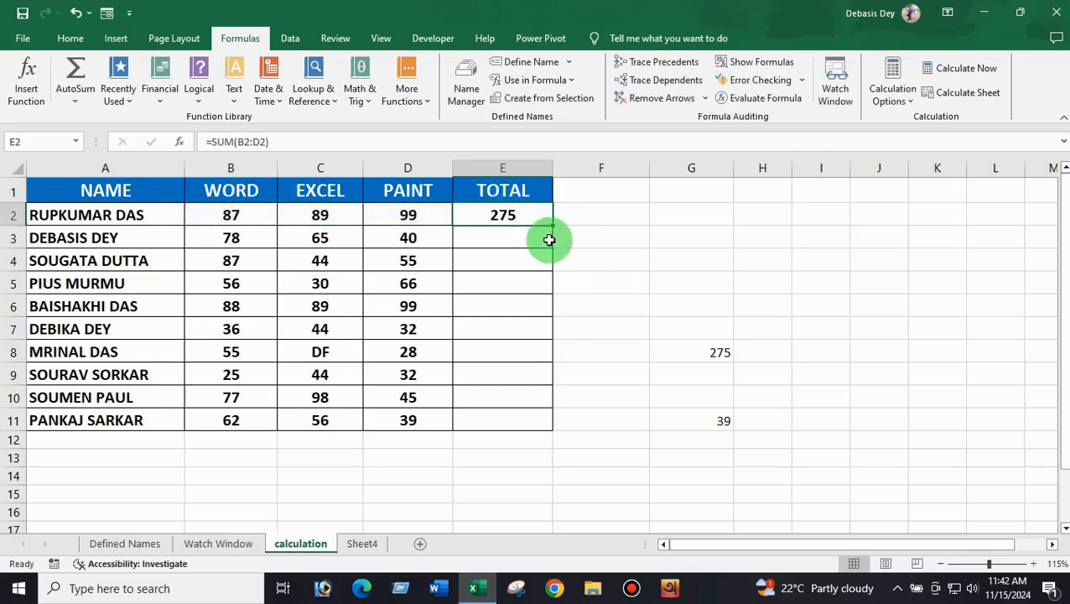
{"action": "left_click_drag", "start_coordinate": [555, 226], "coordinate": [552, 429]}
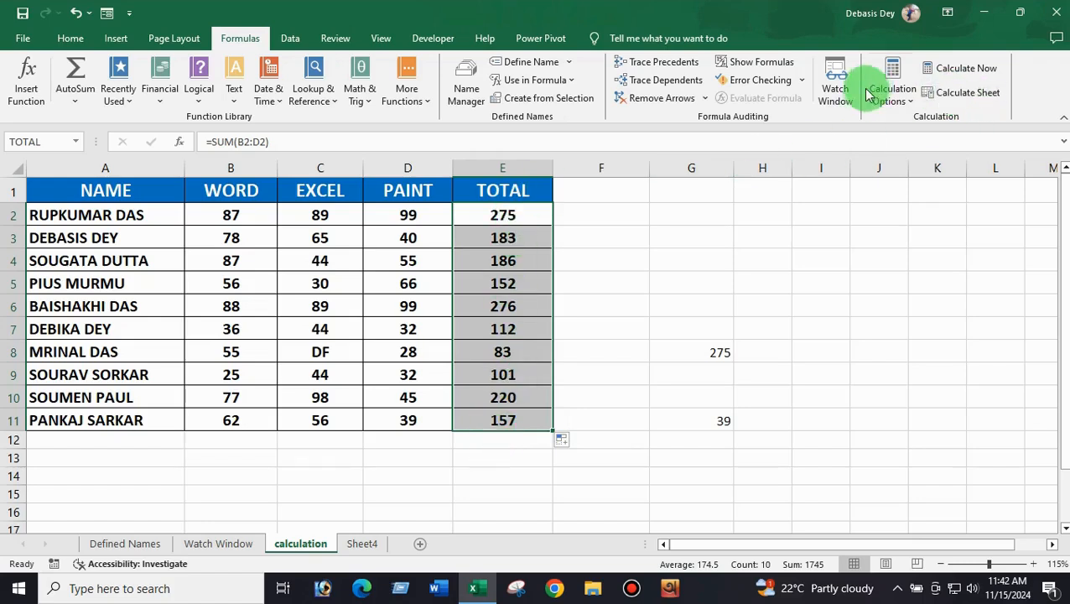
- Check the active calculation mode, then set the WORD mark in B4 to 40
{"action": "left_click", "coordinate": [909, 101]}
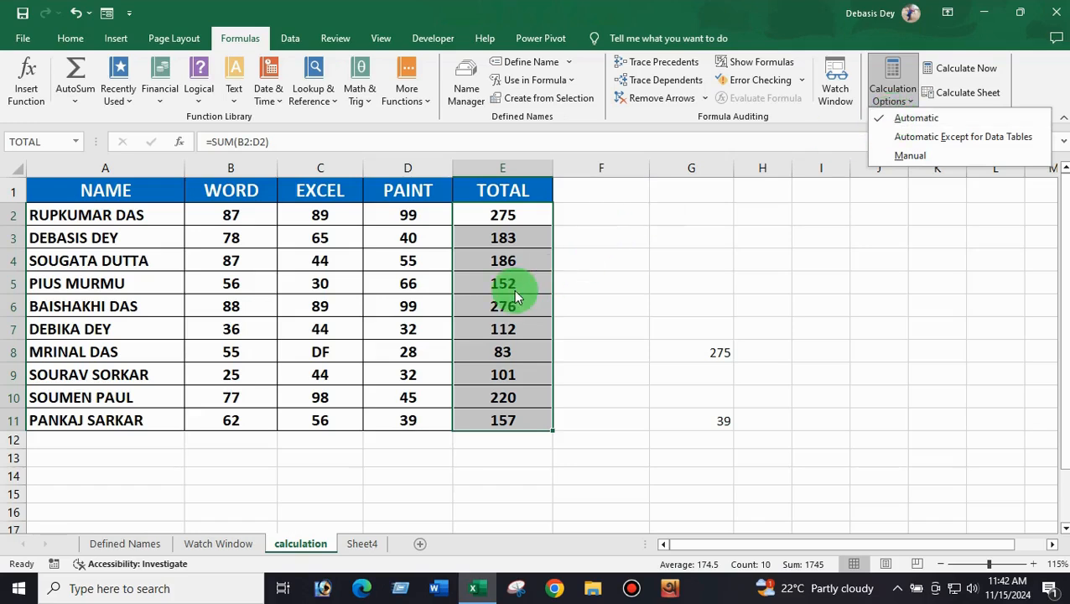
{"action": "left_click", "coordinate": [223, 305]}
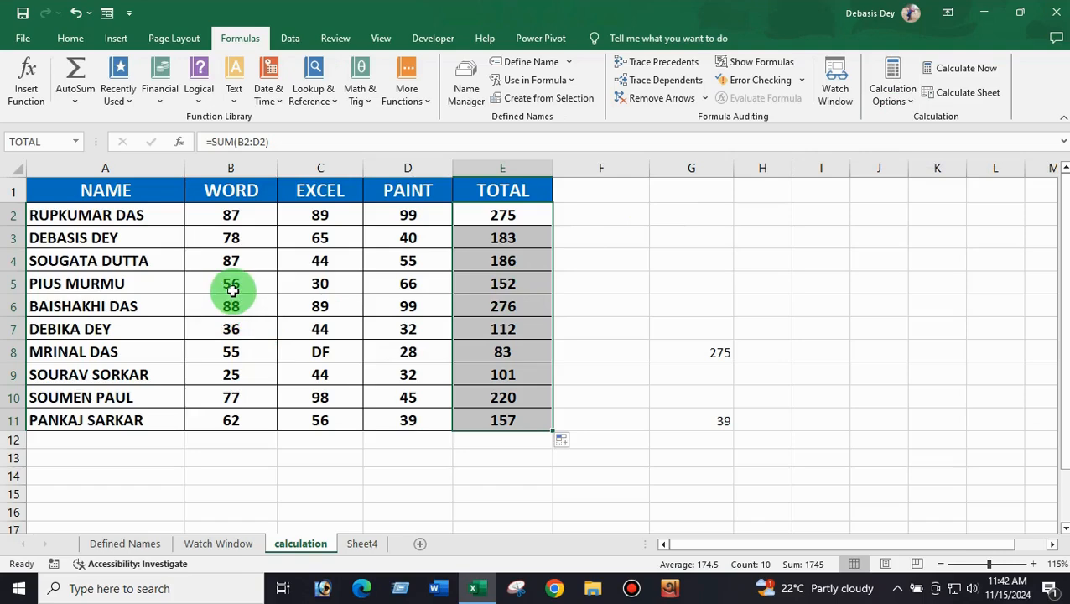
{"action": "left_click", "coordinate": [233, 292]}
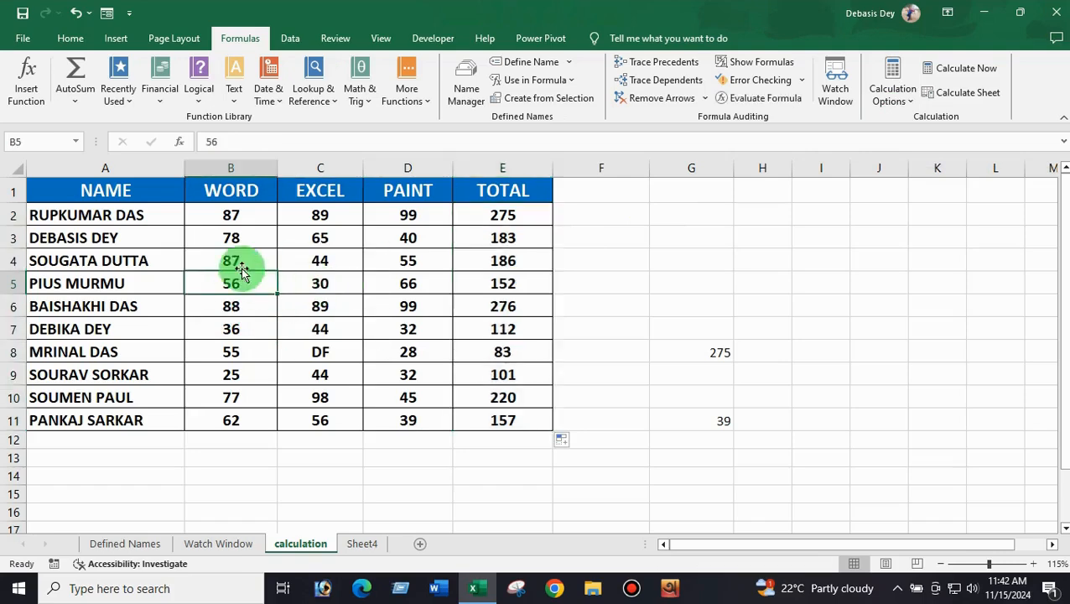
{"action": "left_click", "coordinate": [236, 263]}
{"action": "type", "text": "4"}
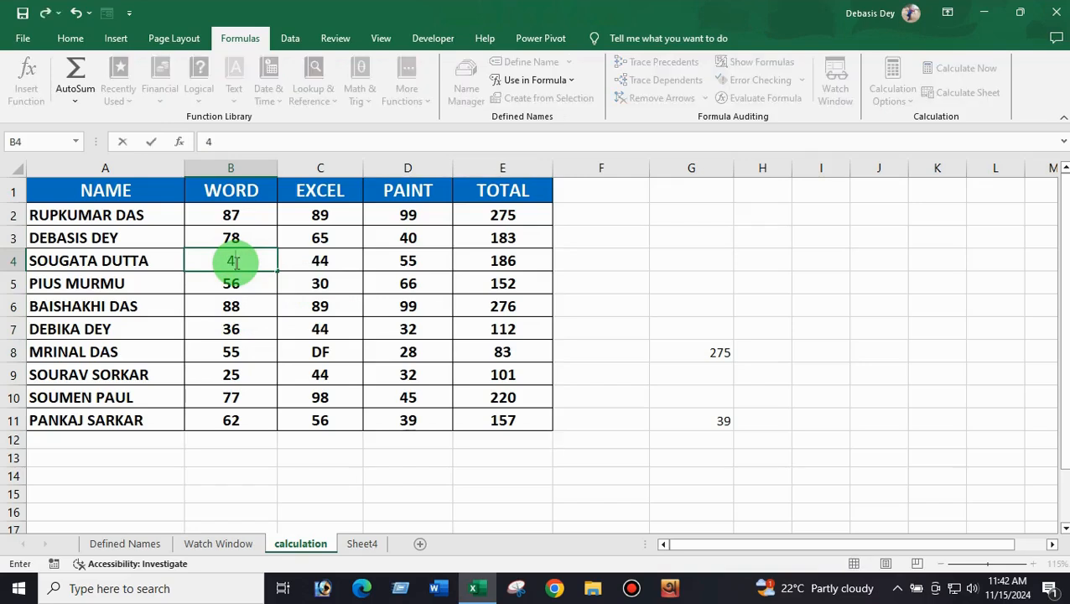
{"action": "type", "text": "0"}
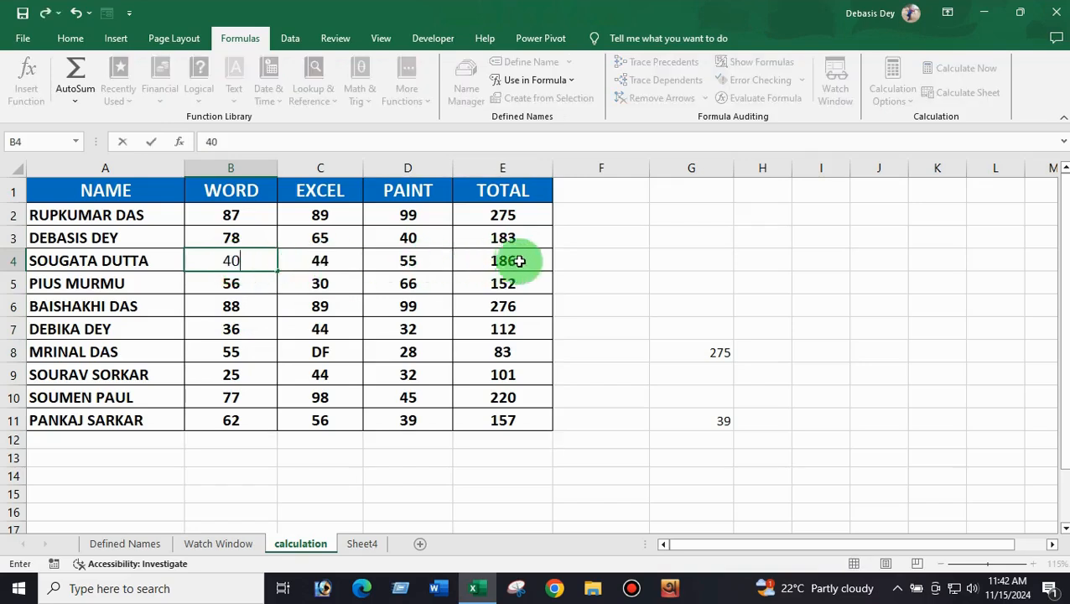
{"action": "key", "text": "Return"}
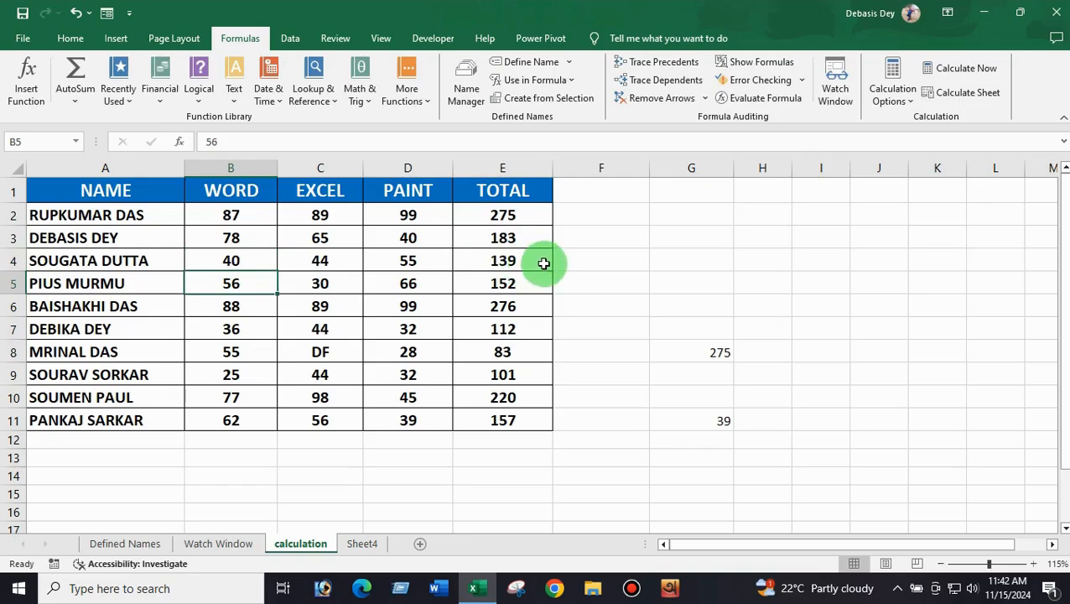
- Clear the TOTAL formulas in E2:E11 again
{"action": "left_click", "coordinate": [529, 216]}
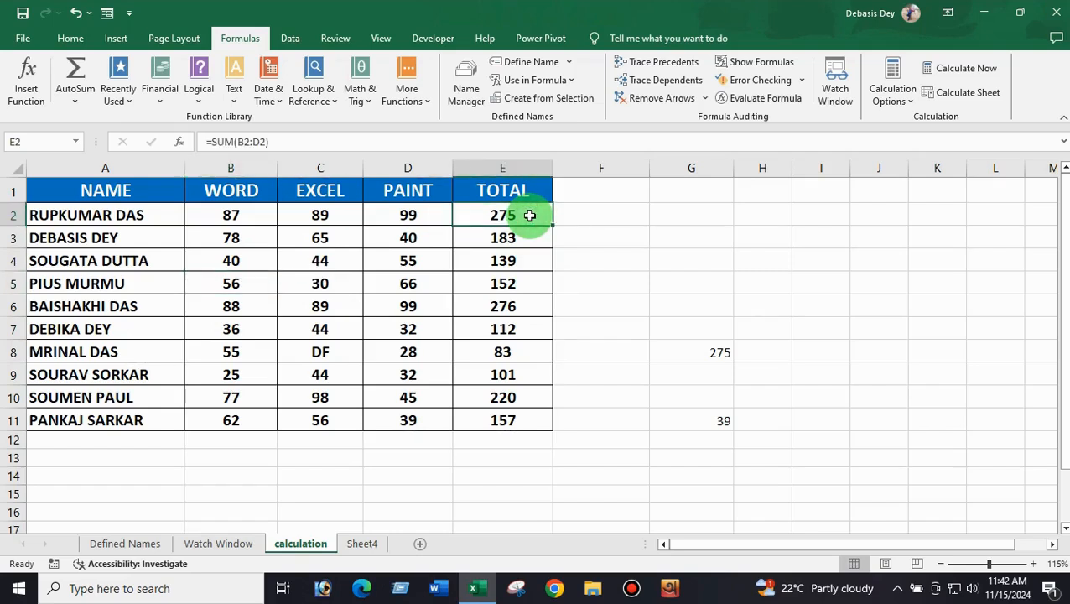
{"action": "left_click_drag", "start_coordinate": [529, 216], "coordinate": [520, 432]}
{"action": "key", "text": "BackSpace"}
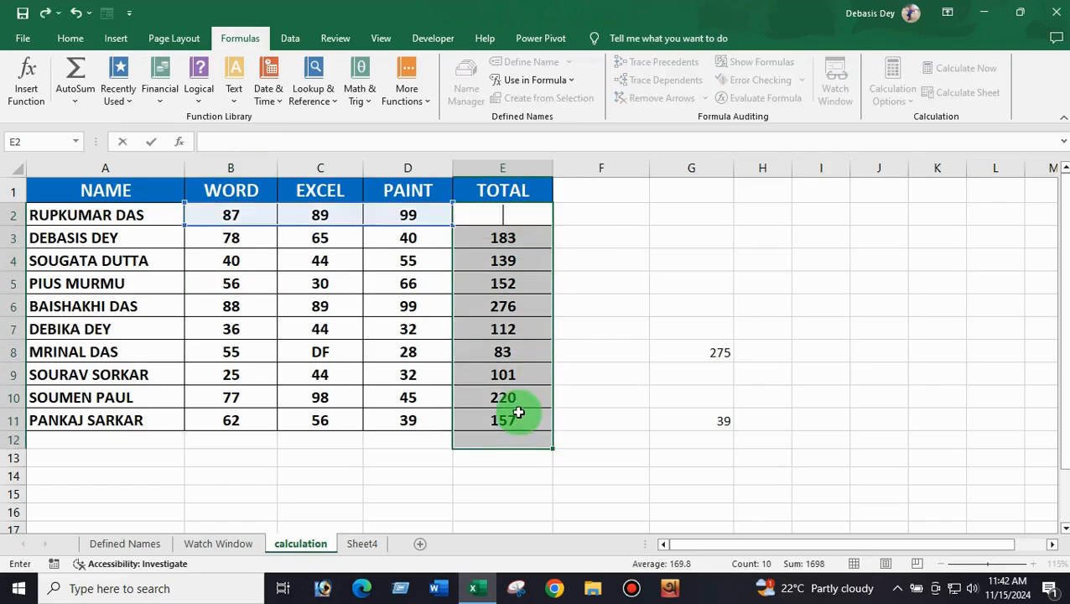
{"action": "left_click", "coordinate": [501, 350]}
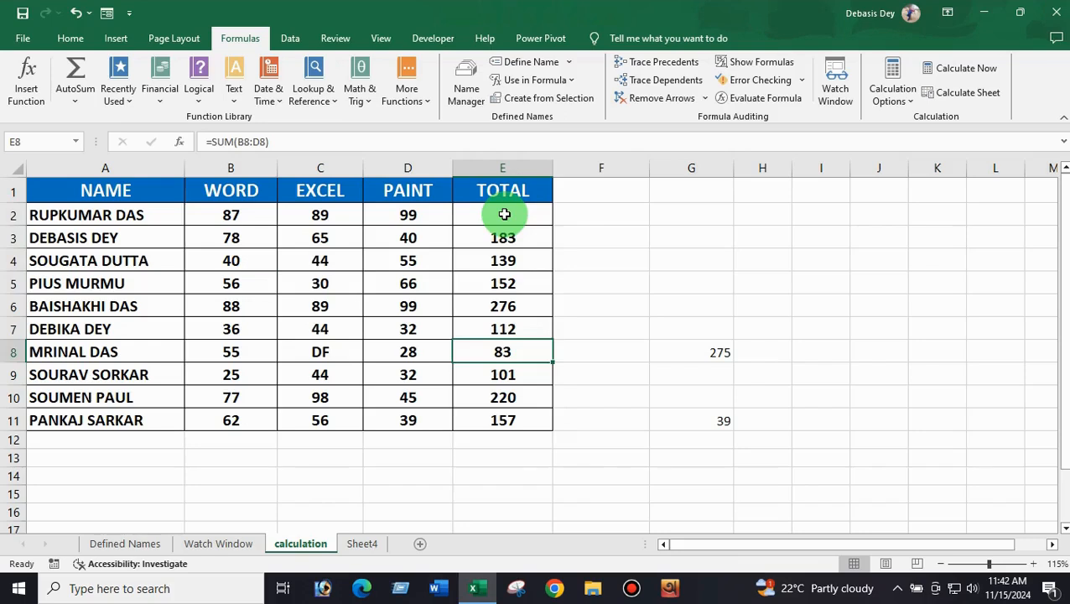
{"action": "left_click_drag", "start_coordinate": [504, 214], "coordinate": [517, 416]}
{"action": "key", "text": "Delete"}
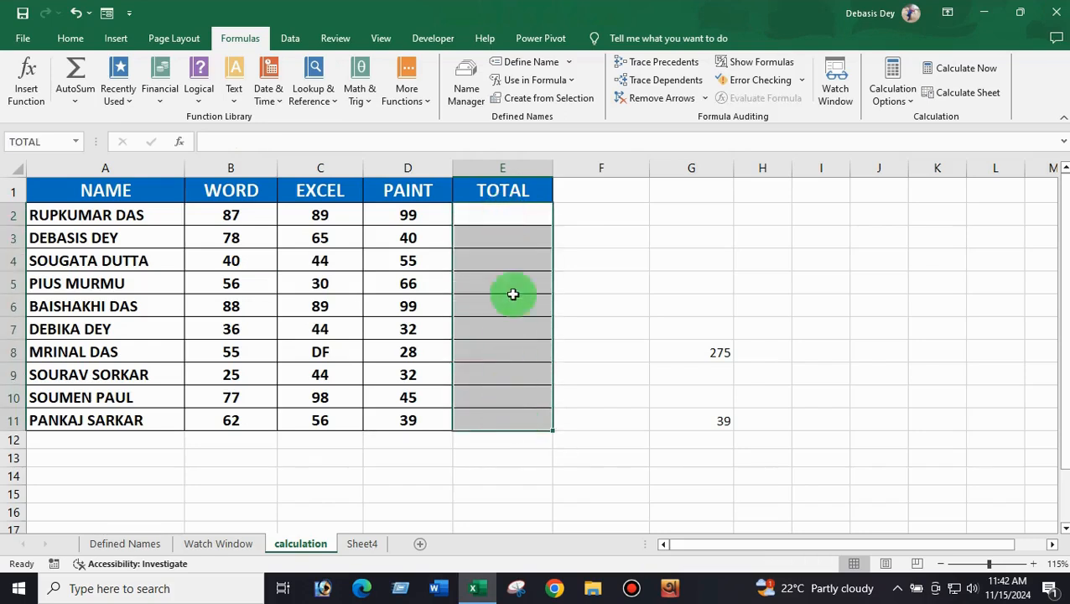
- Switch the calculation mode to Manual with cell E2 selected
{"action": "left_click", "coordinate": [512, 212]}
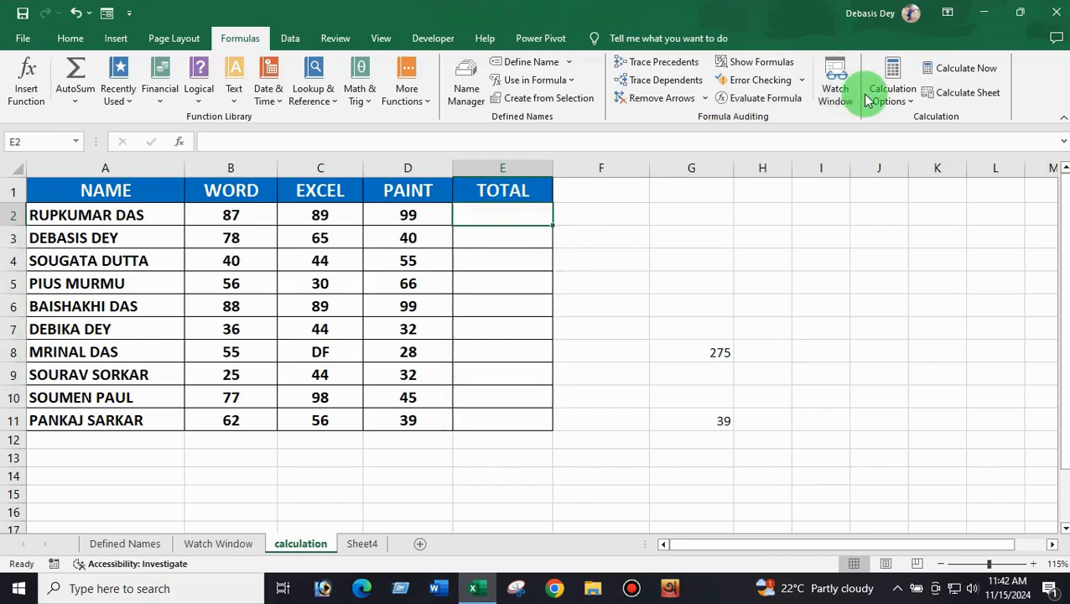
{"action": "left_click", "coordinate": [892, 100]}
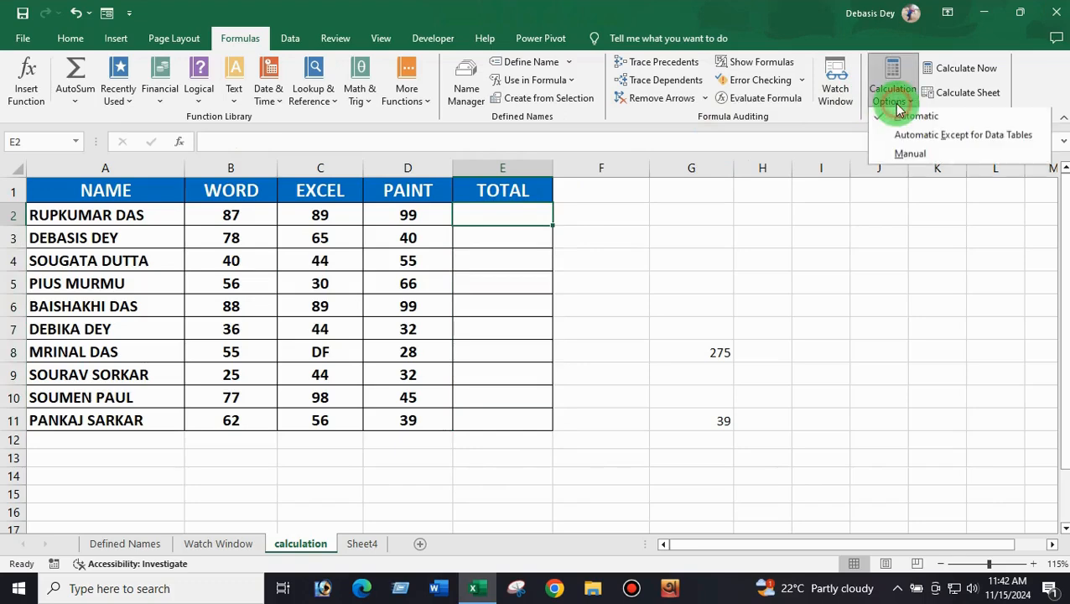
{"action": "left_click", "coordinate": [916, 155]}
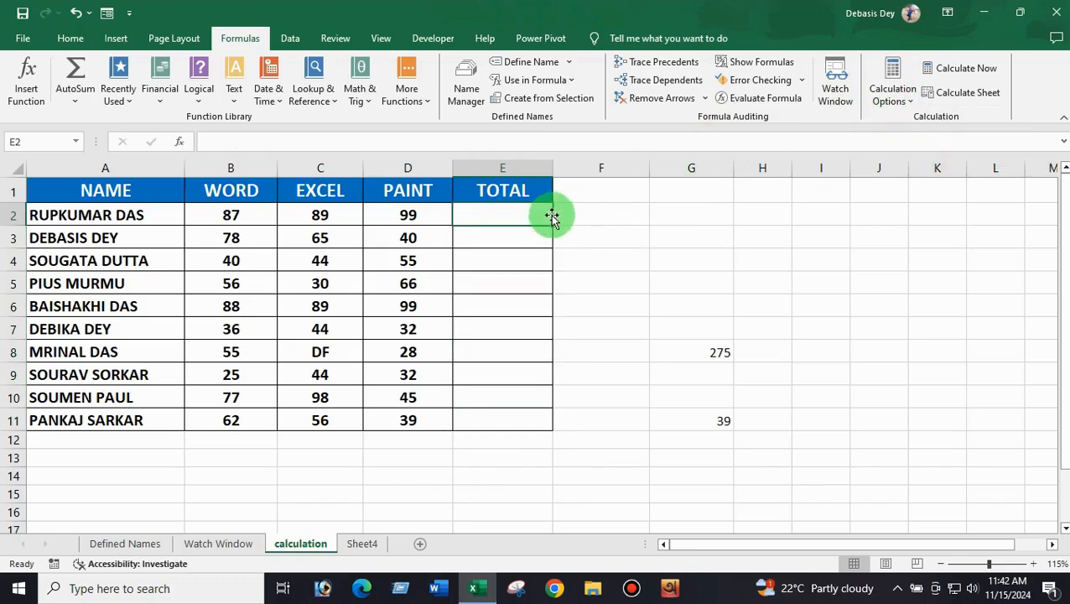
- Enter the formula =SUM(B2:D2) in TOTAL cell E2
{"action": "type", "text": "="}
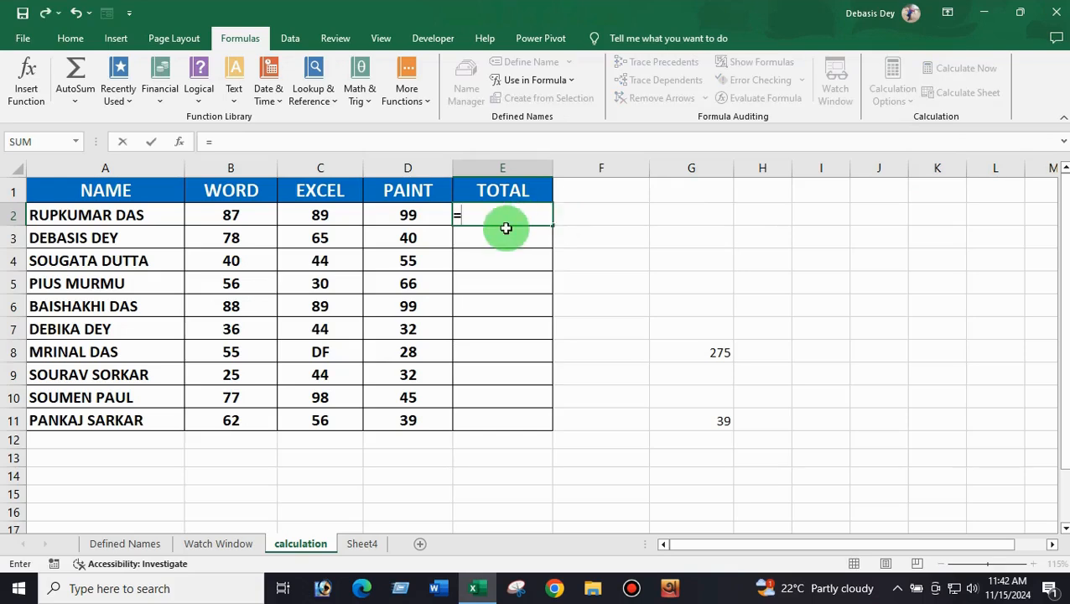
{"action": "type", "text": "SUM"}
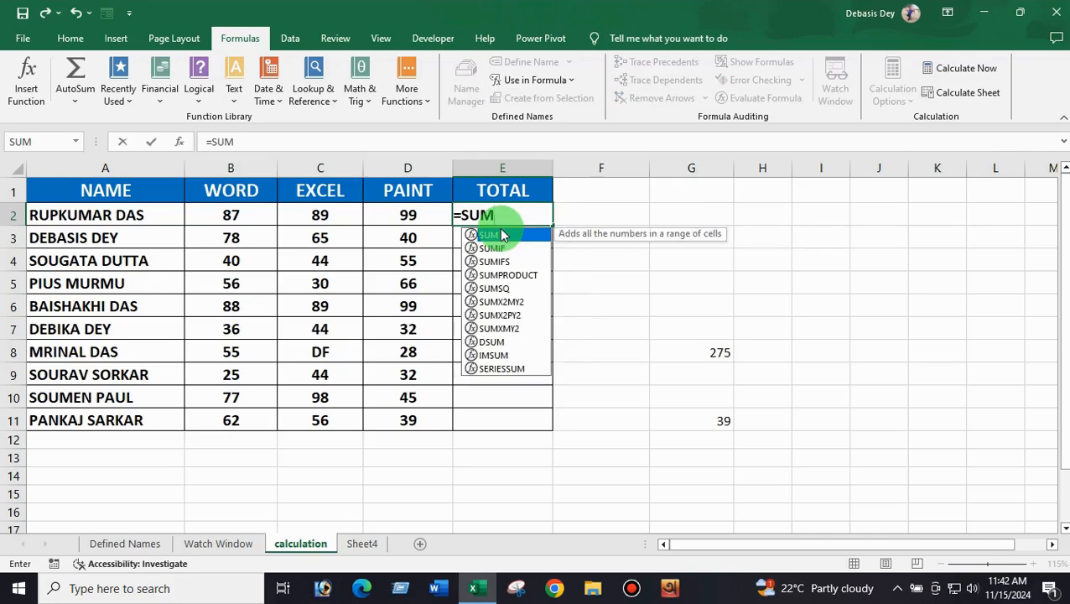
{"action": "double_click", "coordinate": [501, 235]}
{"action": "left_click_drag", "start_coordinate": [275, 214], "coordinate": [439, 209]}
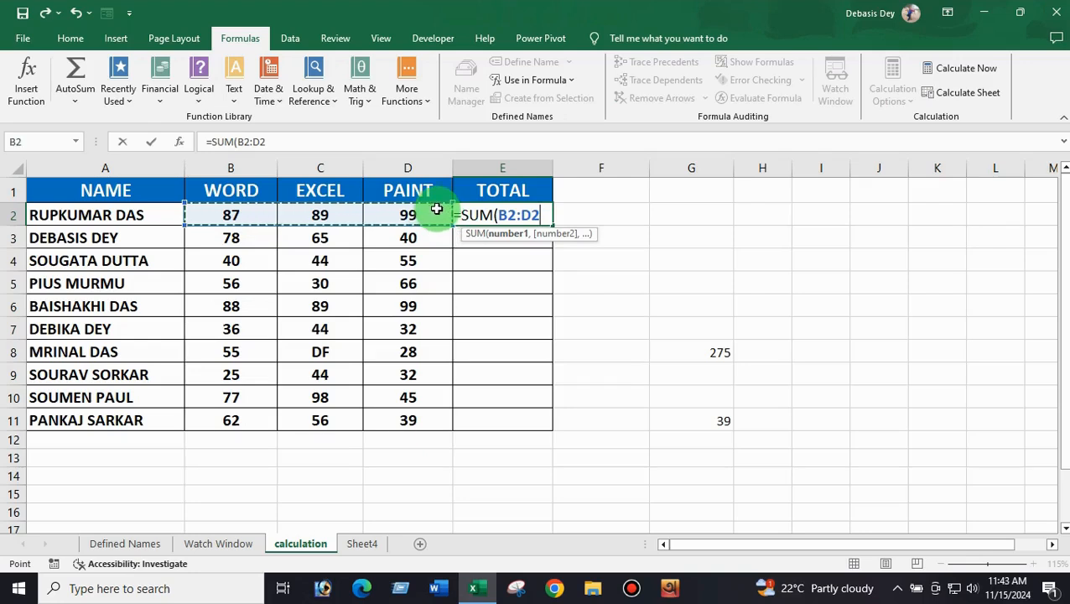
{"action": "type", "text": ")"}
{"action": "key", "text": "Return"}
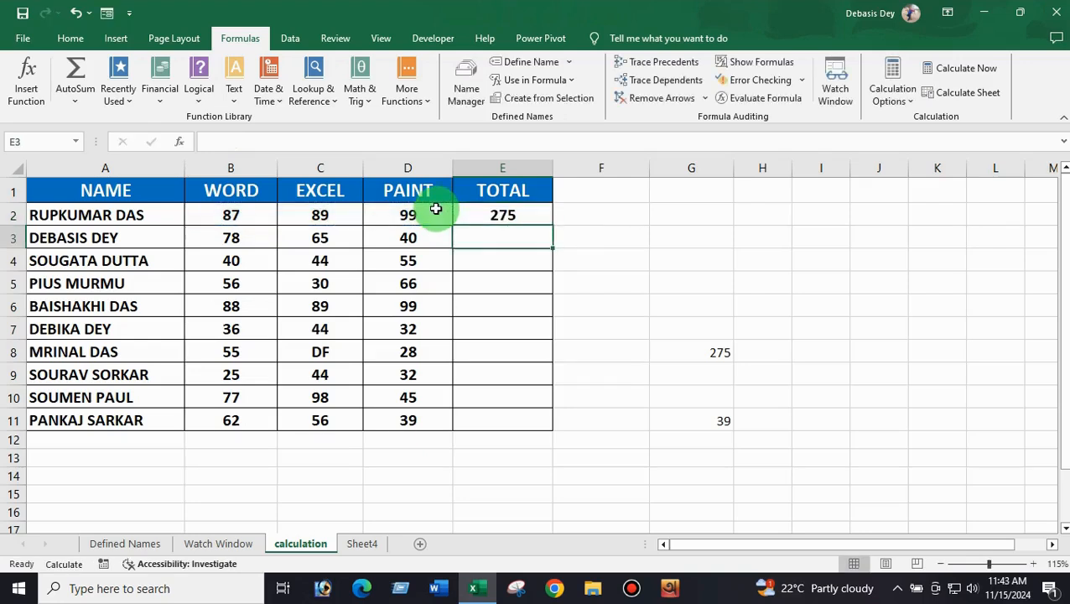
- Fill the E2 formula down to E11 and recalculate the workbook with Calculate Now
{"action": "left_click", "coordinate": [489, 217]}
{"action": "left_click_drag", "start_coordinate": [553, 227], "coordinate": [556, 425]}
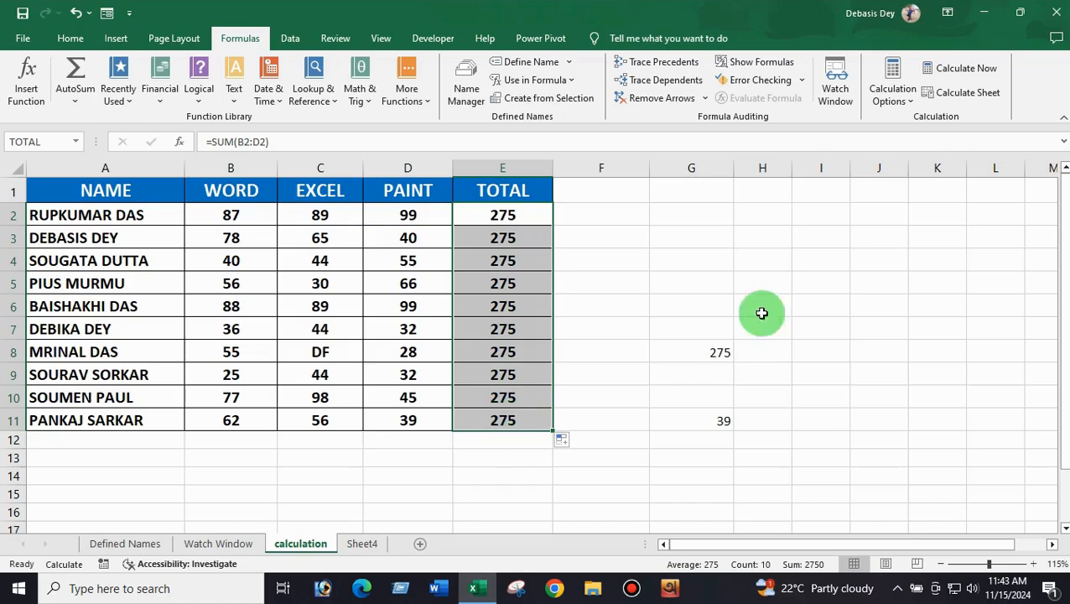
{"action": "left_click", "coordinate": [968, 70]}
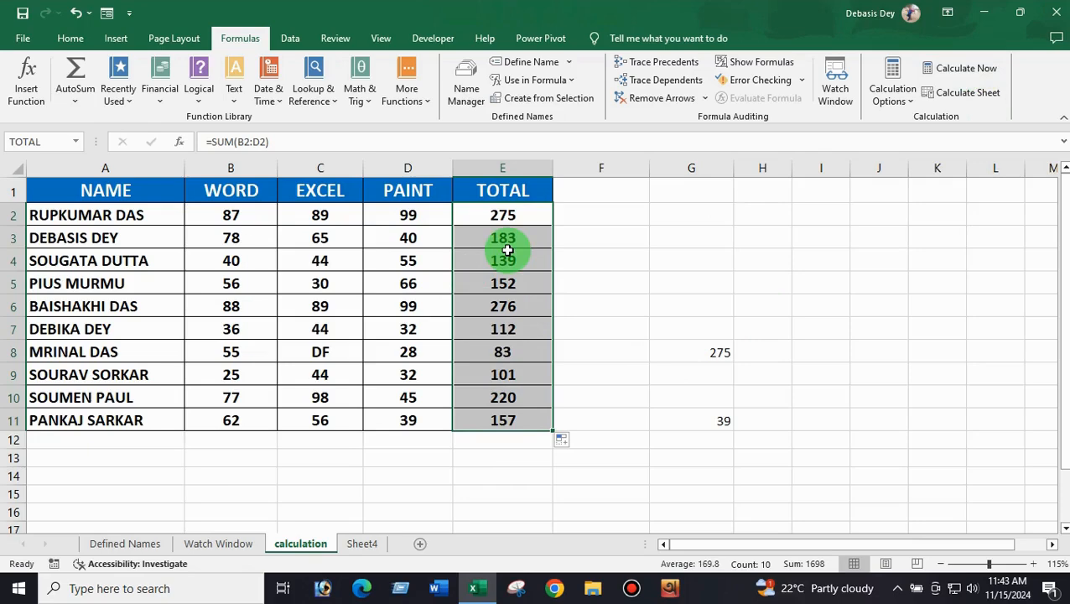
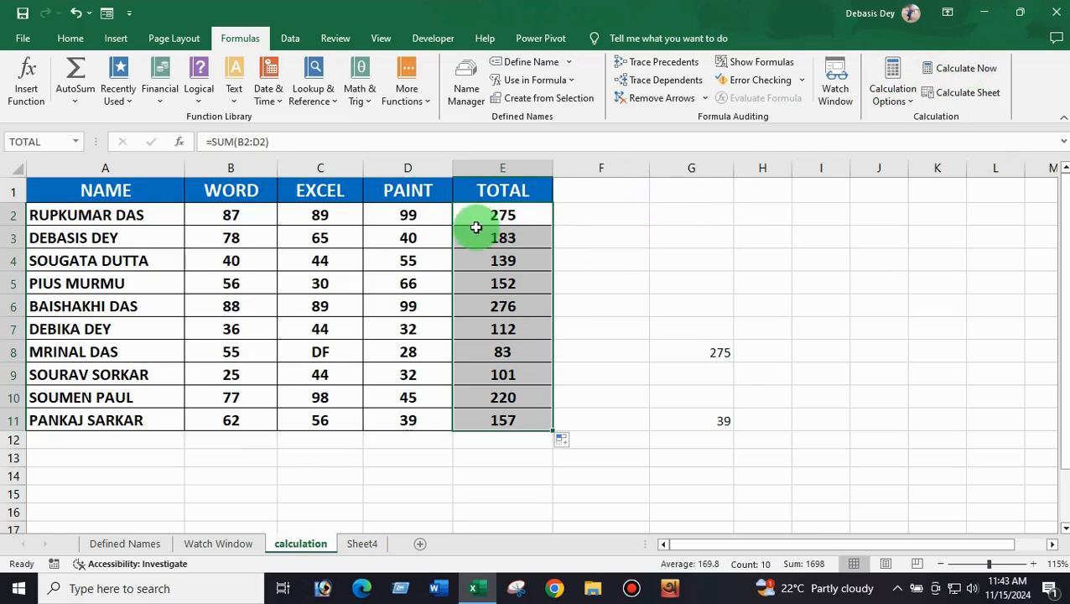
- Set the WORD mark in cell B6 to 40 and recalculate the workbook with Calculate Now
{"action": "left_click", "coordinate": [907, 108]}
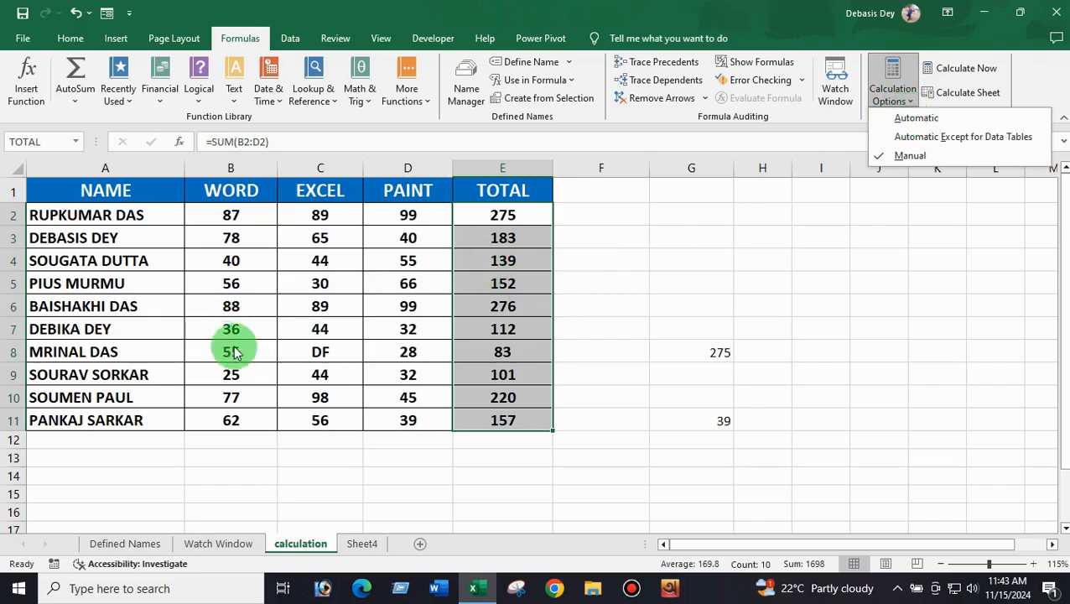
{"action": "left_click", "coordinate": [231, 306]}
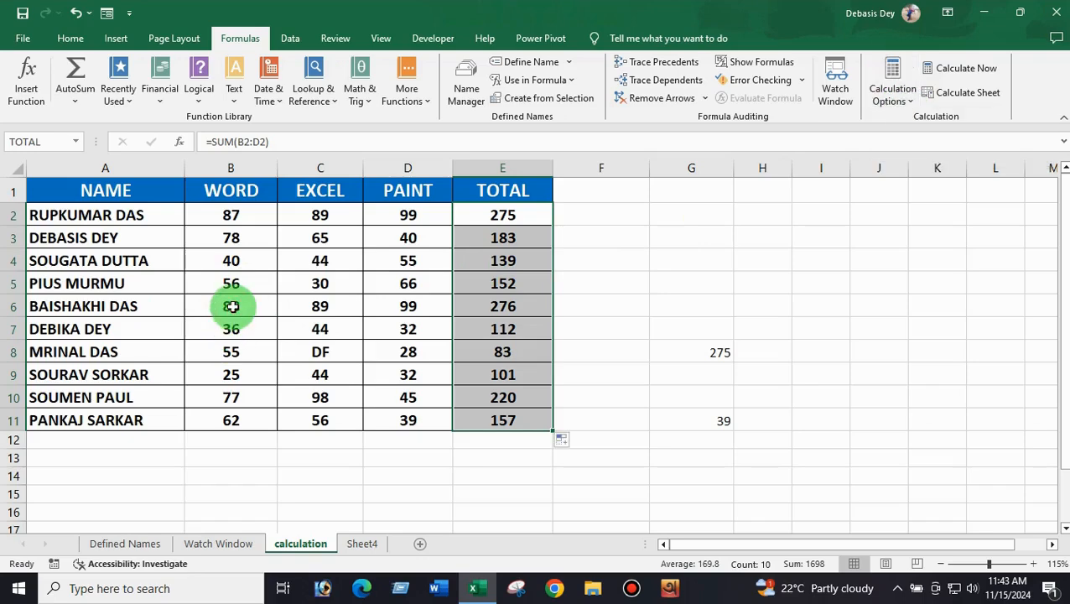
{"action": "left_click", "coordinate": [232, 306]}
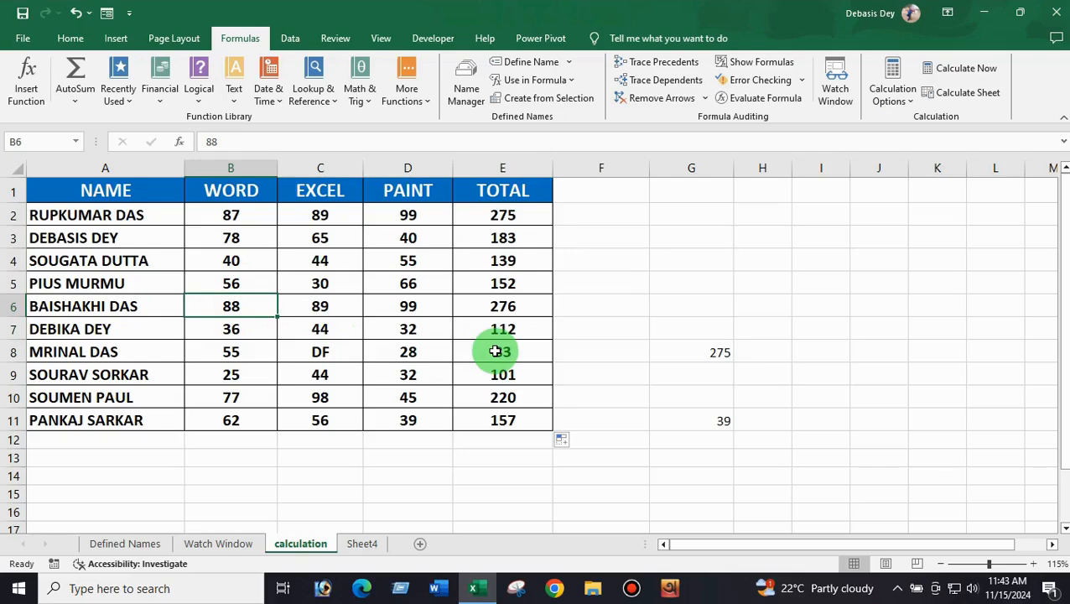
{"action": "type", "text": "40"}
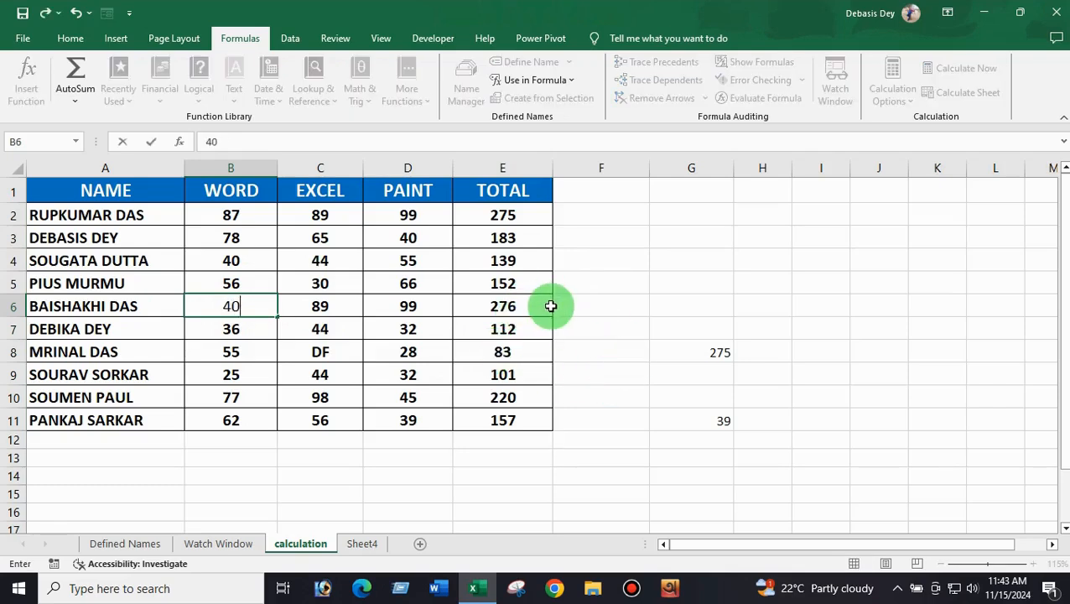
{"action": "key", "text": "Return"}
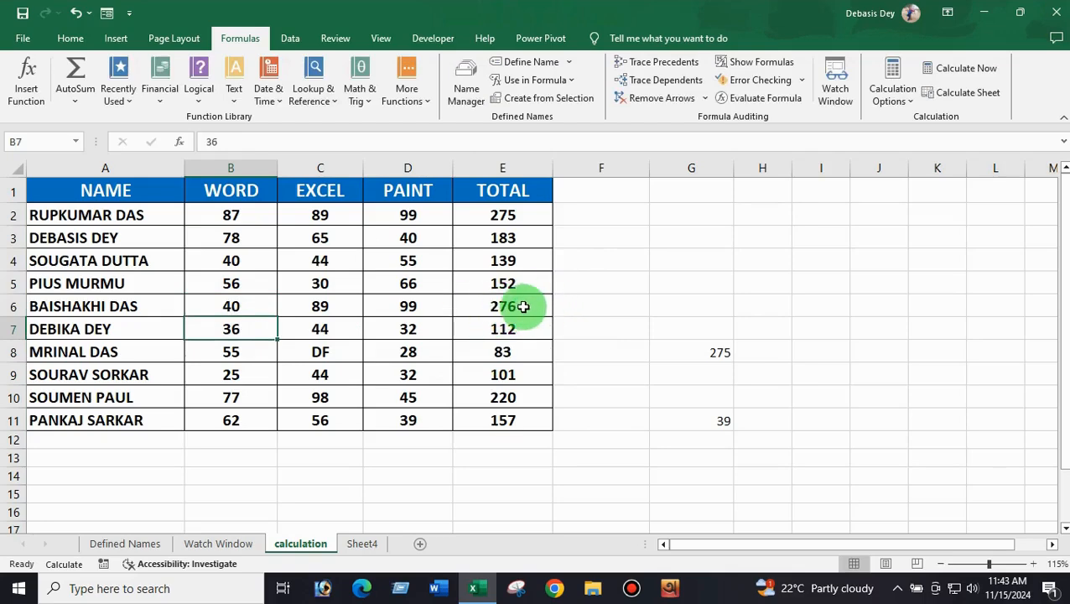
{"action": "left_click", "coordinate": [965, 72]}
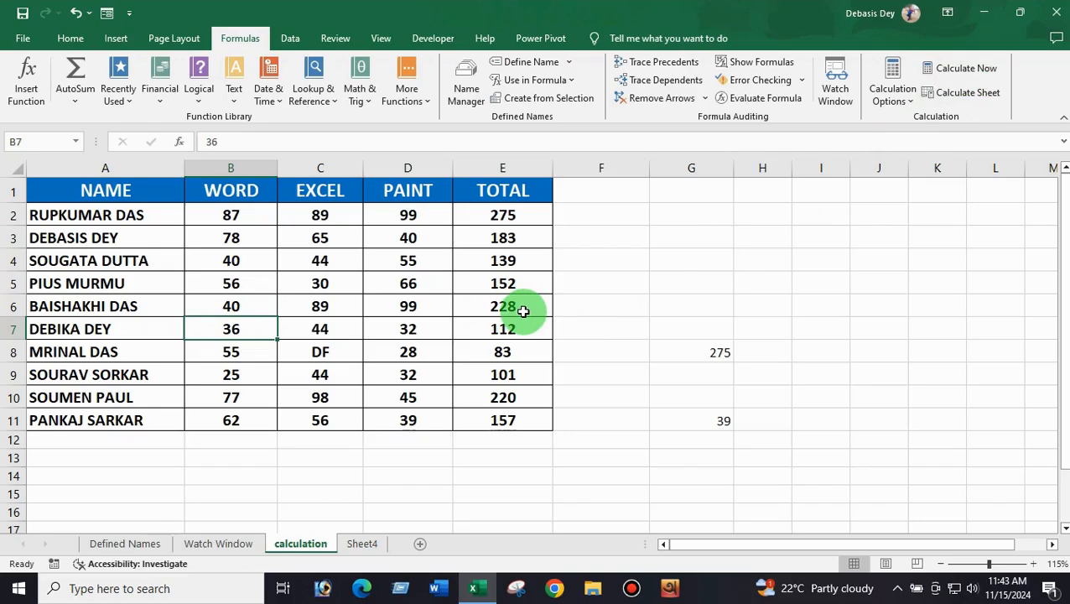
- Clear the TOTAL formulas below E2, from E3 down to E12
{"action": "left_click", "coordinate": [523, 215]}
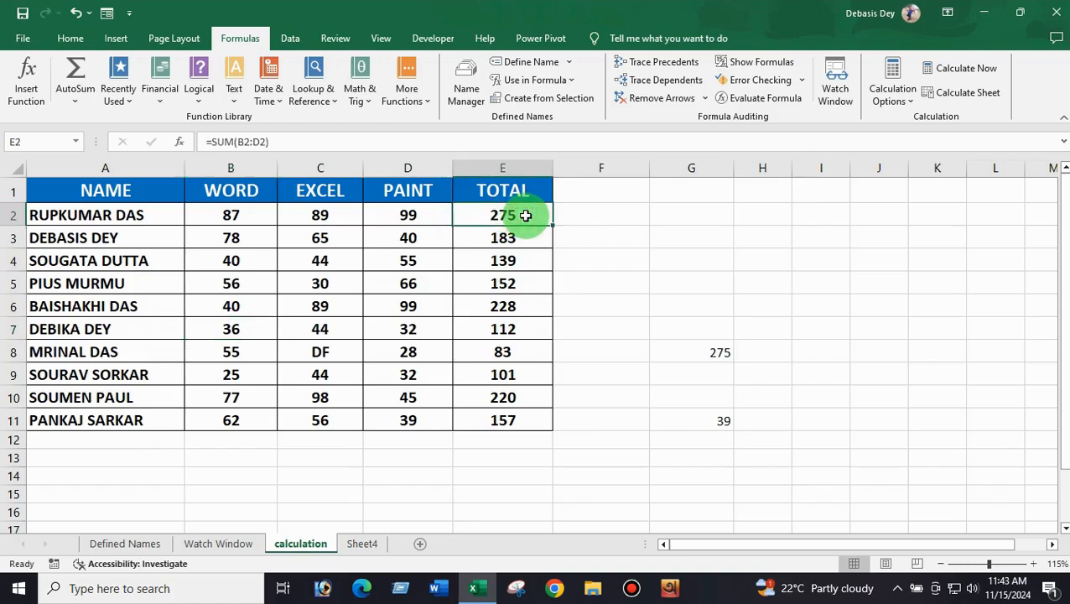
{"action": "left_click_drag", "start_coordinate": [520, 239], "coordinate": [528, 385]}
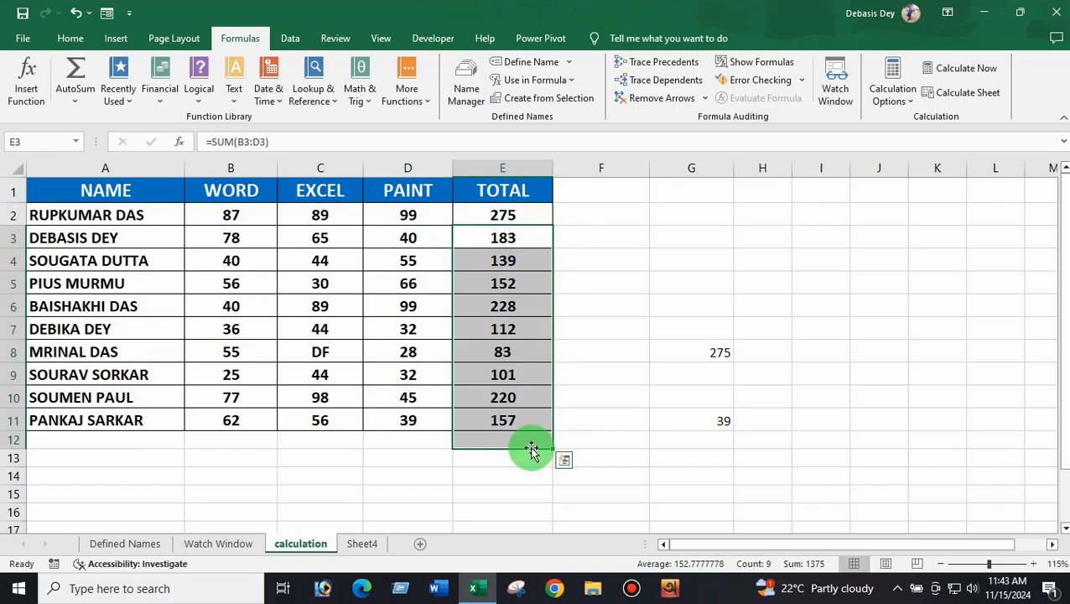
{"action": "key", "text": "ctrl+z"}
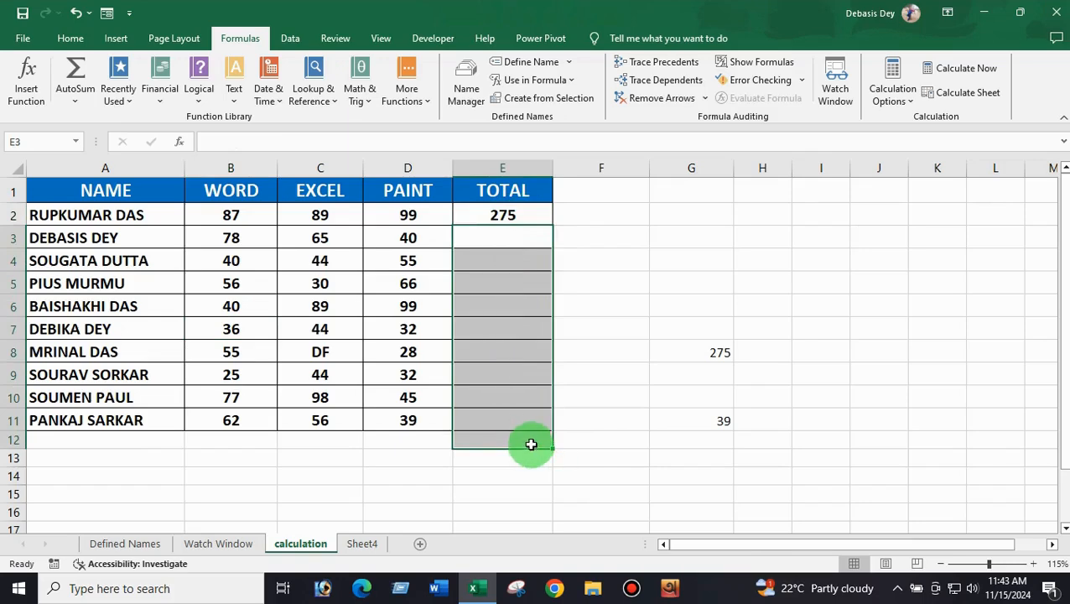
- Switch the calculation mode to Automatic and fill the E2 formula down to E11
{"action": "left_click", "coordinate": [520, 215]}
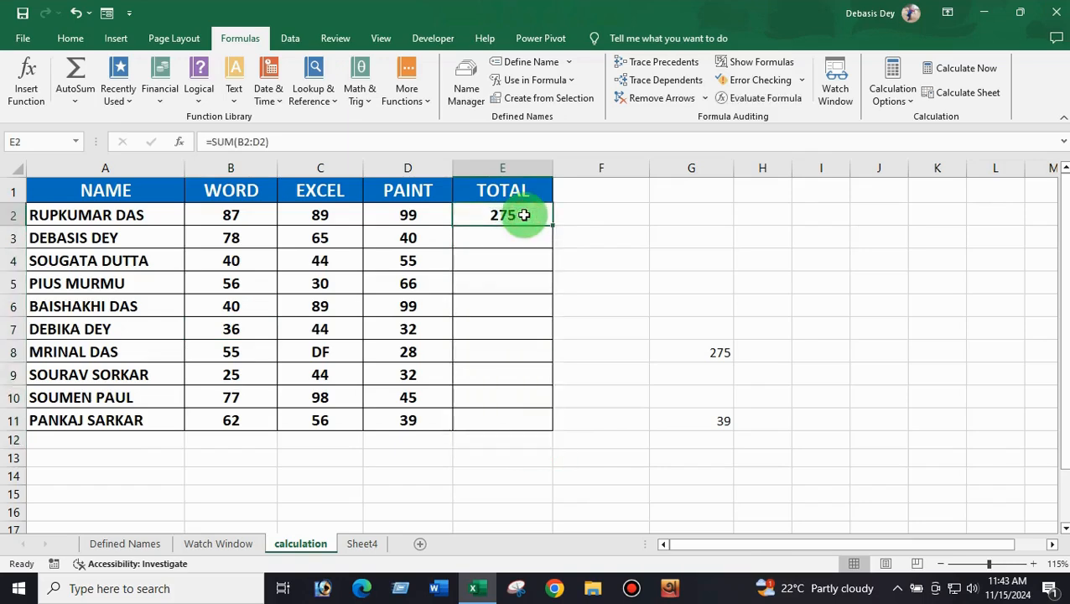
{"action": "left_click", "coordinate": [906, 108]}
{"action": "left_click", "coordinate": [896, 118]}
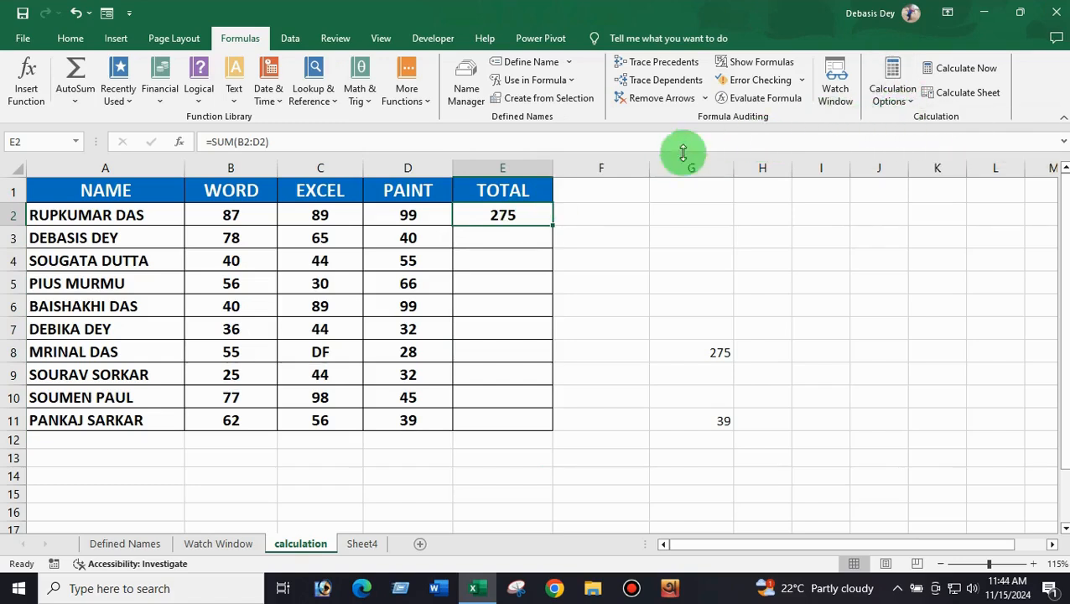
{"action": "left_click_drag", "start_coordinate": [553, 228], "coordinate": [558, 432]}
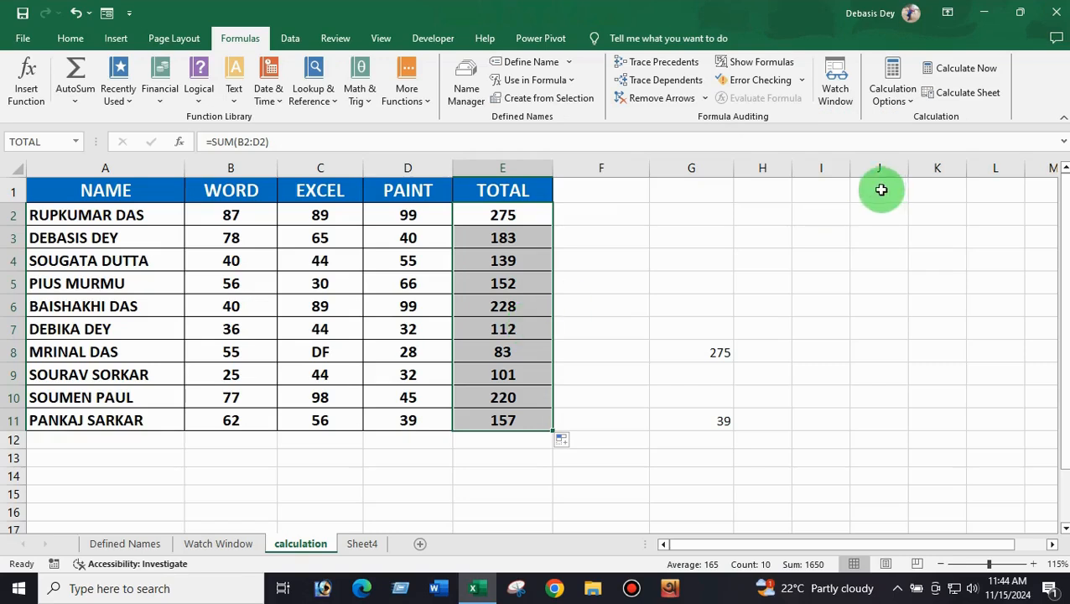
{"action": "left_click", "coordinate": [637, 476]}
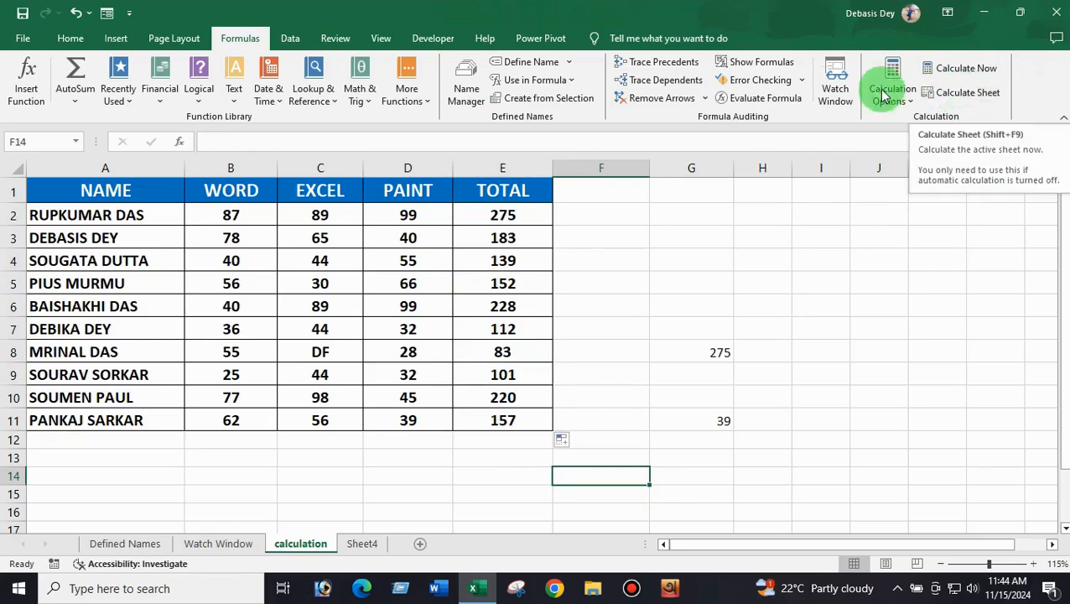
- Copy the marks table A1:E11 from the calculation sheet and paste it at A1 of Sheet4
{"action": "left_click_drag", "start_coordinate": [90, 195], "coordinate": [490, 419]}
{"action": "key", "text": "ctrl+c"}
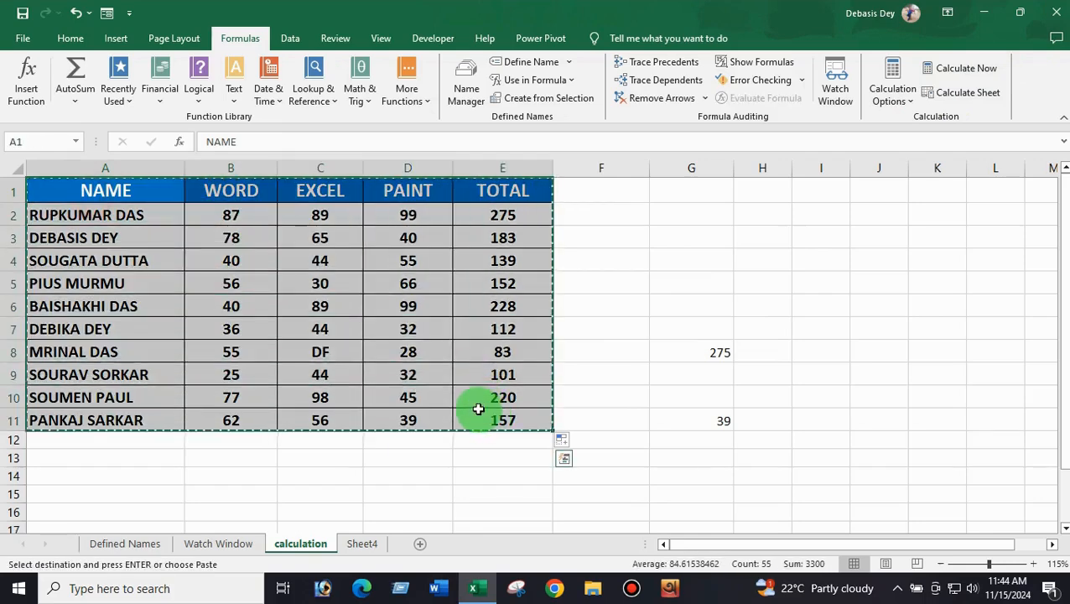
{"action": "left_click", "coordinate": [363, 544]}
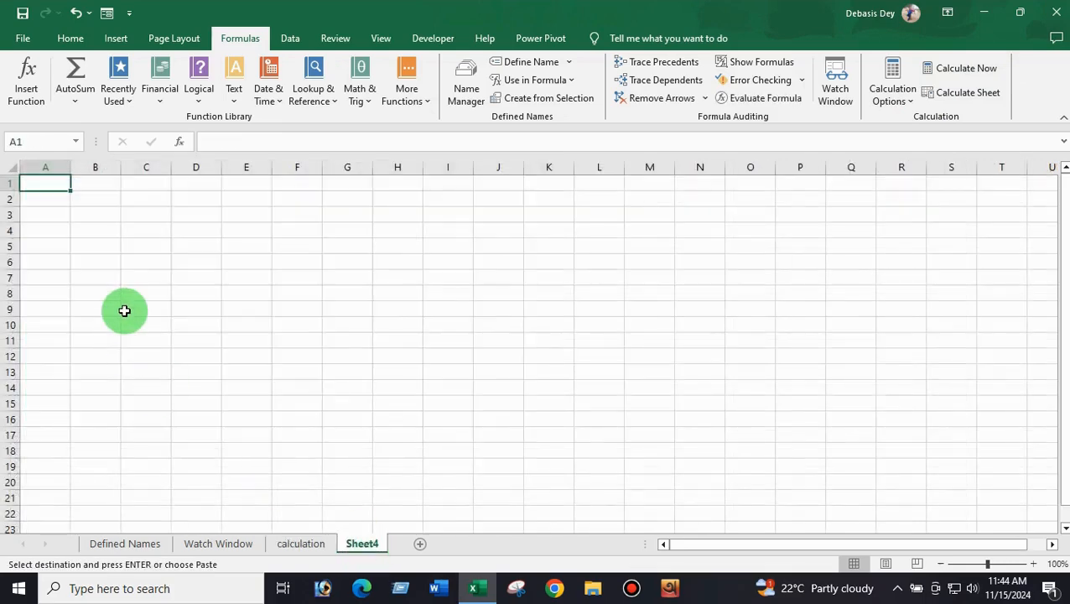
{"action": "key", "text": "ctrl+v"}
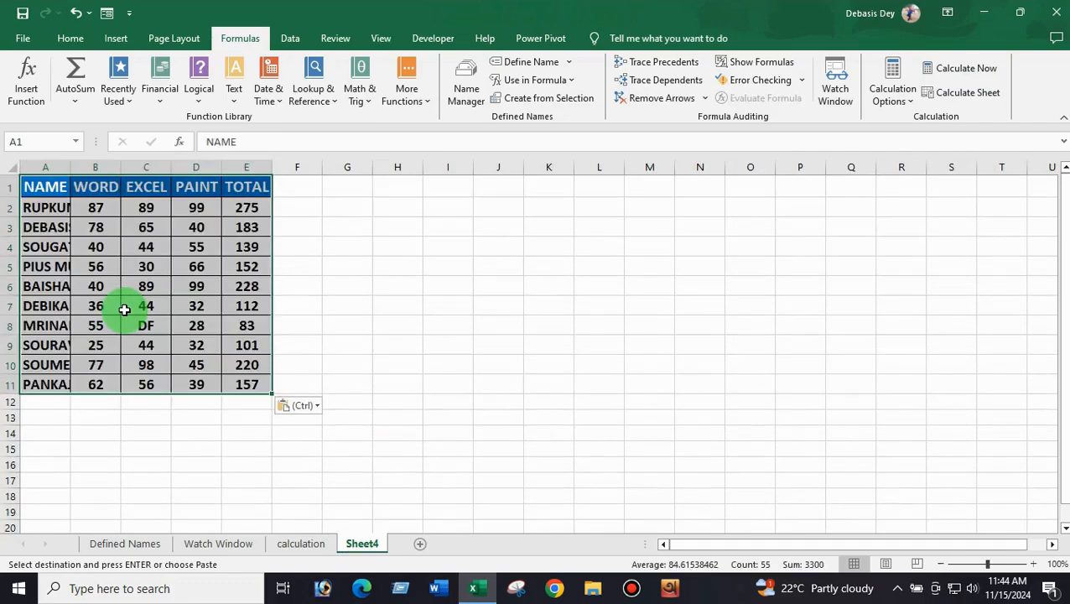
- AutoFit columns A to E of the pasted table on Sheet4
{"action": "left_click", "coordinate": [263, 239]}
{"action": "left_click_drag", "start_coordinate": [45, 168], "coordinate": [276, 170]}
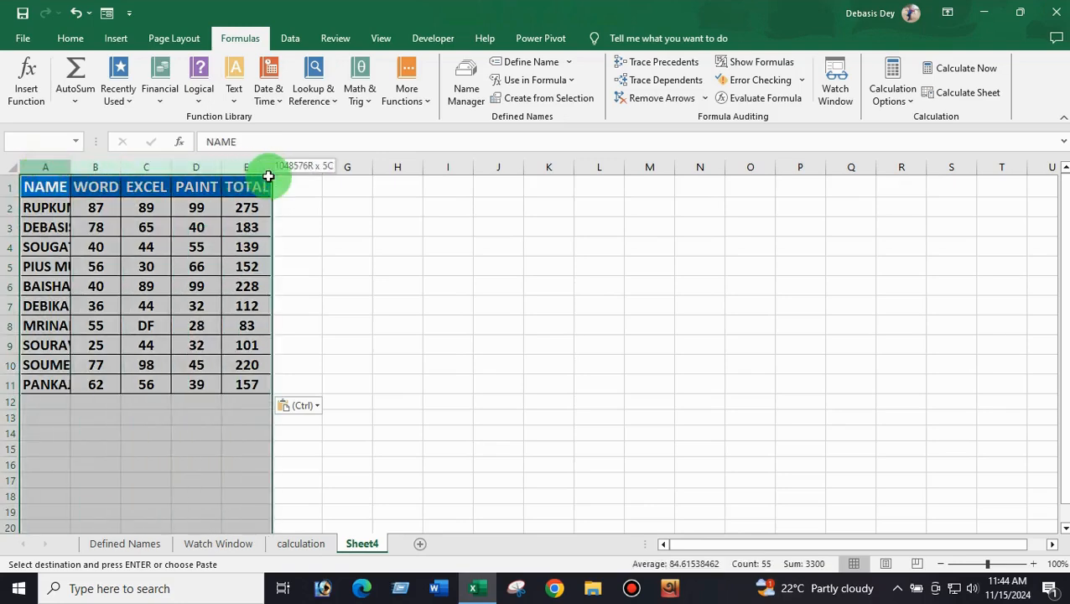
{"action": "double_click", "coordinate": [223, 165]}
{"action": "left_click", "coordinate": [396, 312]}
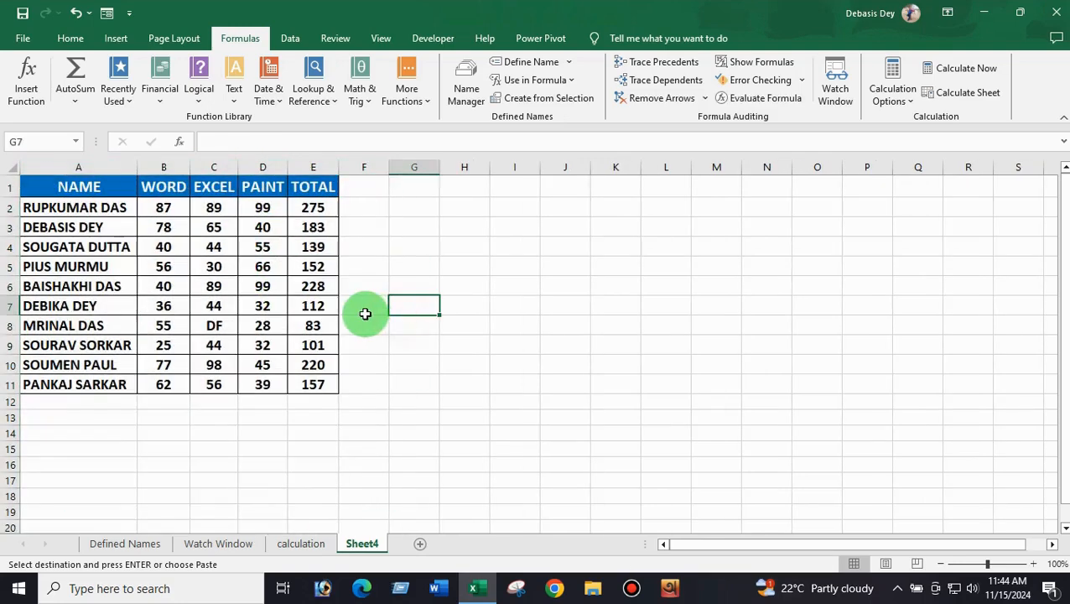
- Widen the TOTAL column E on Sheet4 slightly beyond its heading text
{"action": "scroll", "coordinate": [360, 311], "scroll_direction": "up", "scroll_amount": 4}
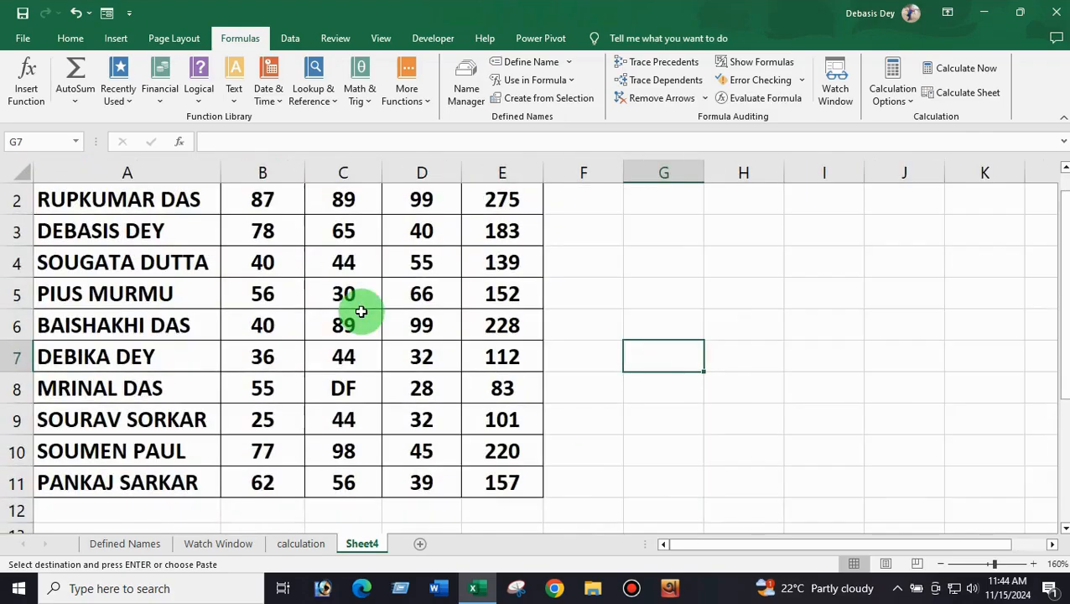
{"action": "scroll", "coordinate": [360, 311], "scroll_direction": "down", "scroll_amount": 2}
{"action": "scroll", "coordinate": [360, 311], "scroll_direction": "up", "scroll_amount": 2}
{"action": "scroll", "coordinate": [360, 311], "scroll_direction": "down", "scroll_amount": 1, "text": "ctrl"}
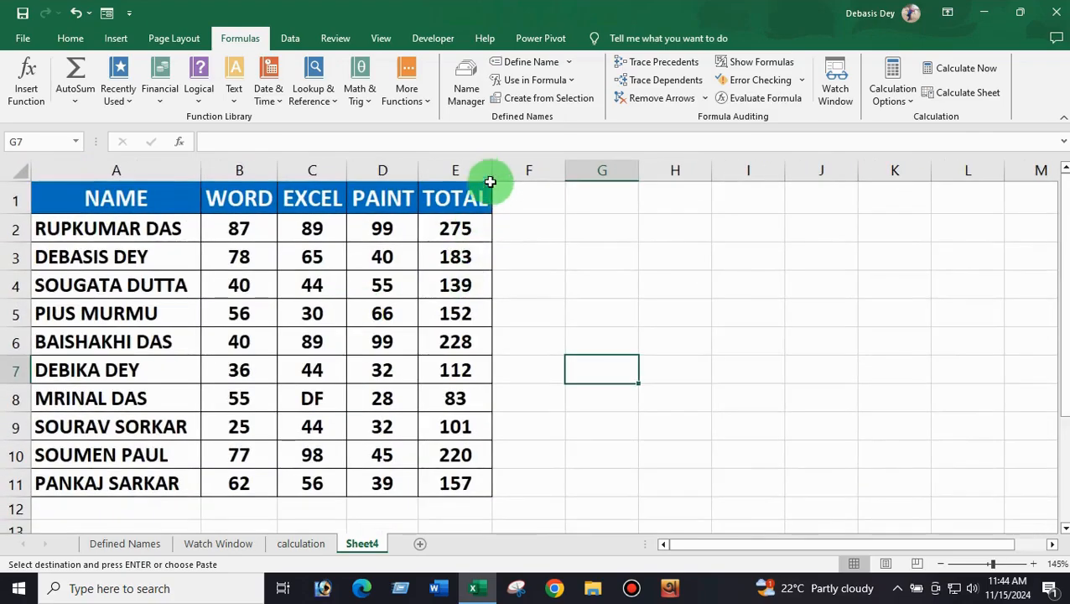
{"action": "left_click_drag", "start_coordinate": [491, 173], "coordinate": [520, 175]}
{"action": "left_click", "coordinate": [524, 268]}
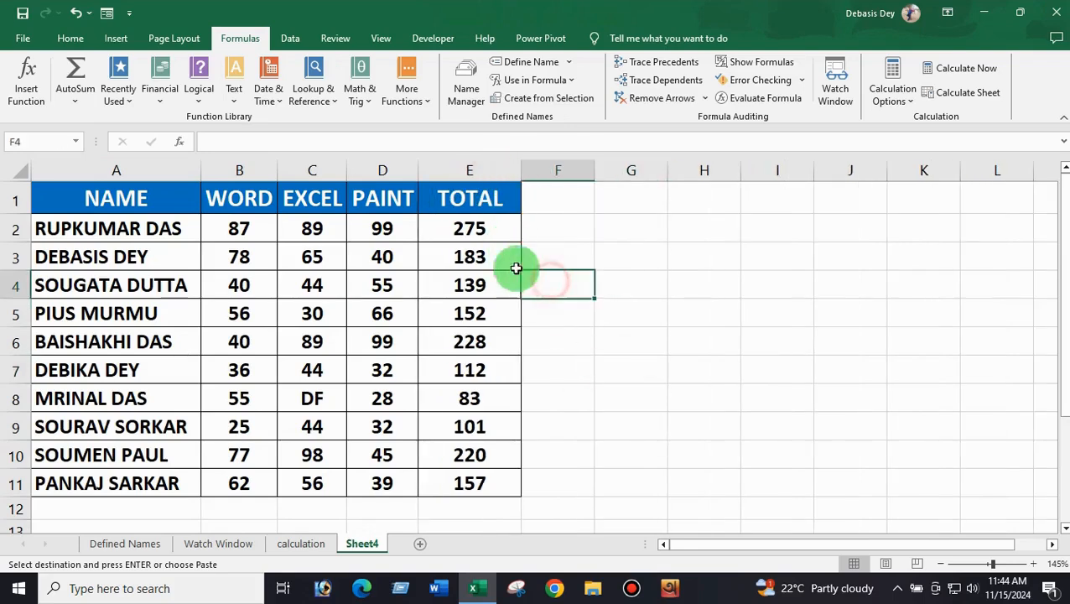
- Examine the TOTAL column on Sheet4 and the formula in cell E2 of the calculation sheet
{"action": "left_click", "coordinate": [469, 169]}
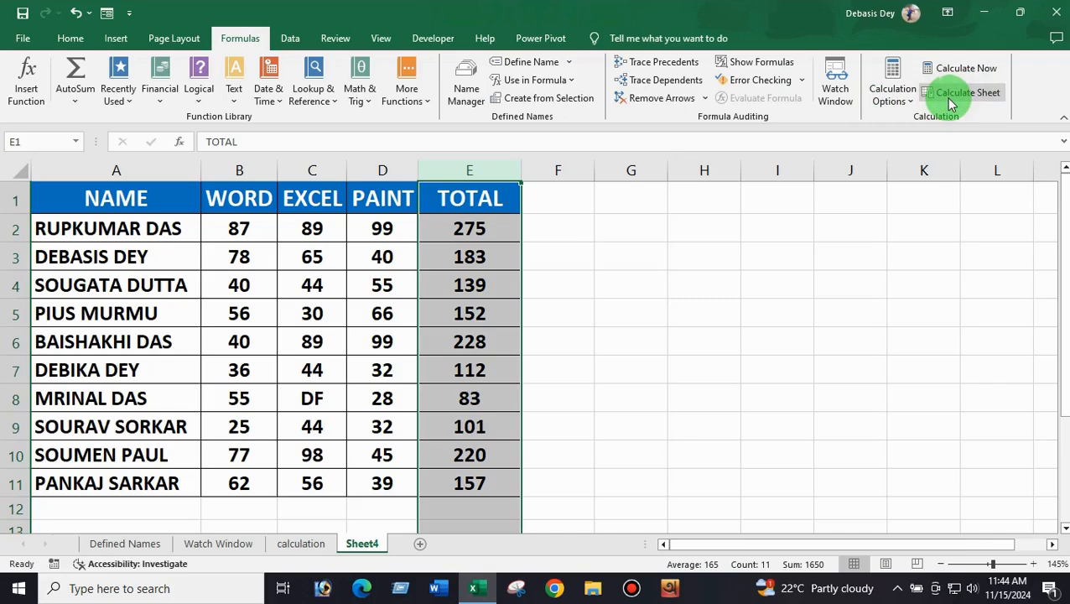
{"action": "left_click", "coordinate": [582, 366]}
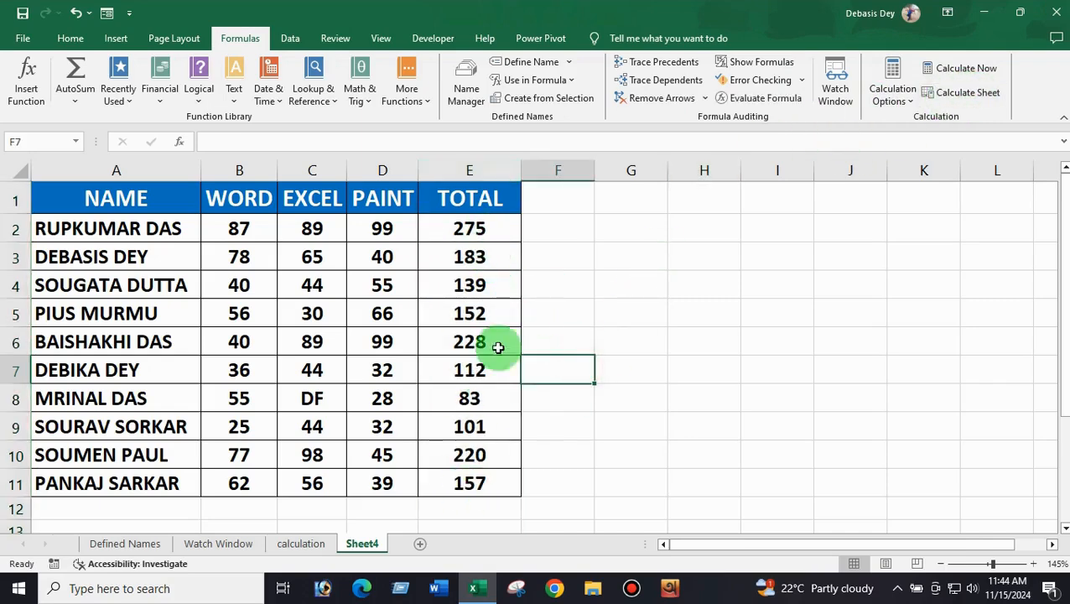
{"action": "left_click", "coordinate": [486, 262]}
{"action": "left_click", "coordinate": [469, 171]}
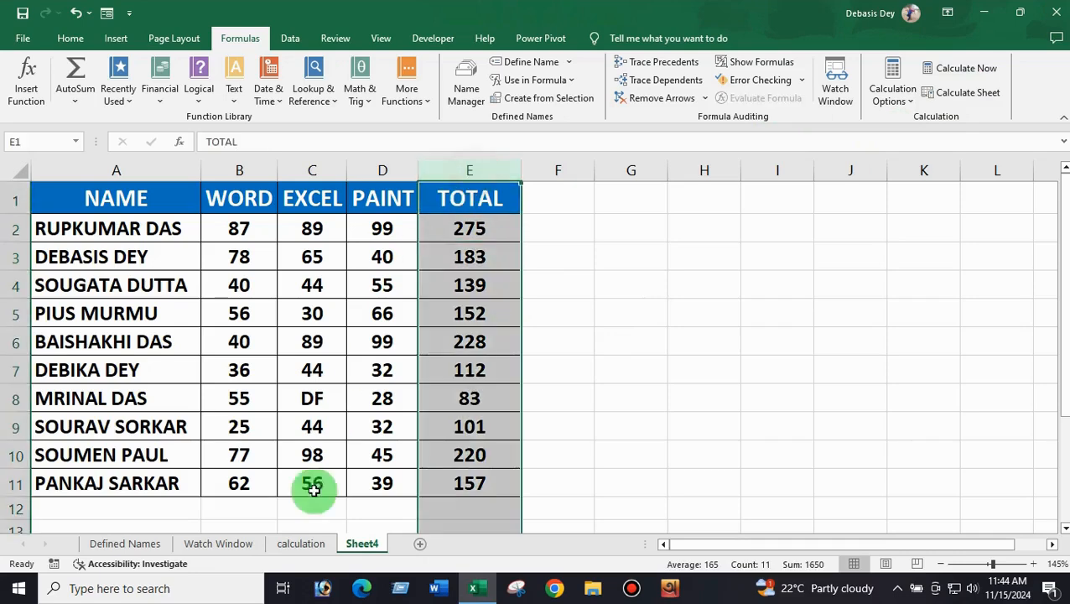
{"action": "left_click", "coordinate": [308, 548]}
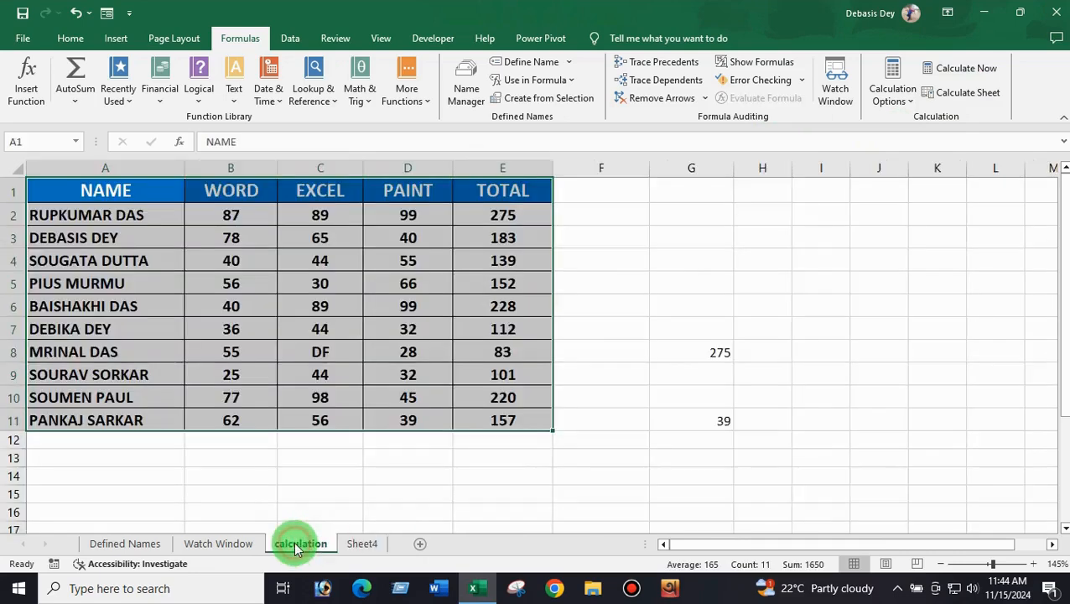
{"action": "left_click", "coordinate": [503, 238]}
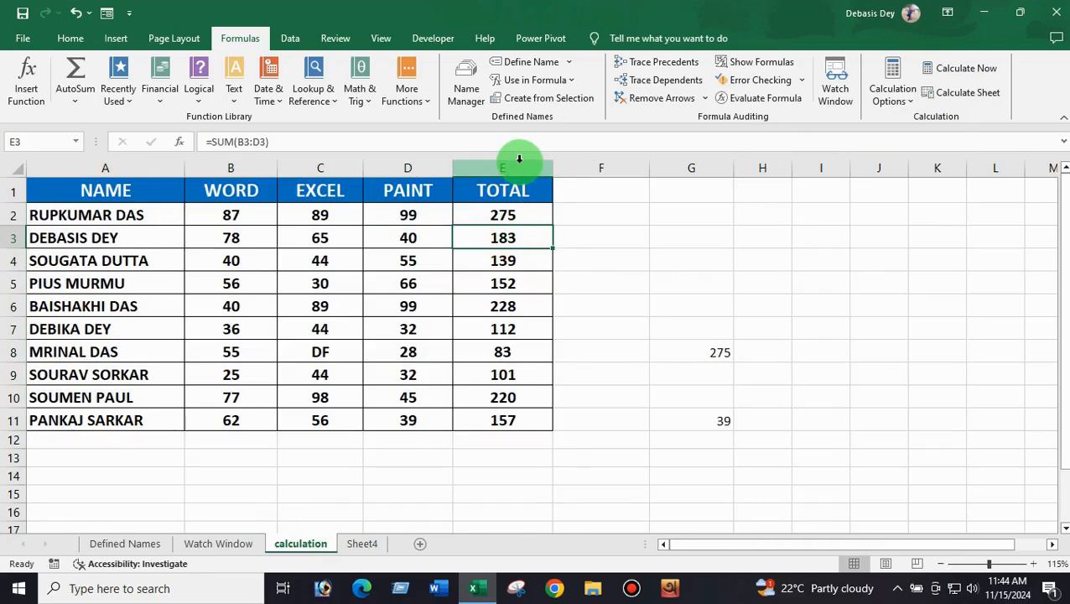
{"action": "double_click", "coordinate": [496, 215]}
{"action": "left_click", "coordinate": [546, 214]}
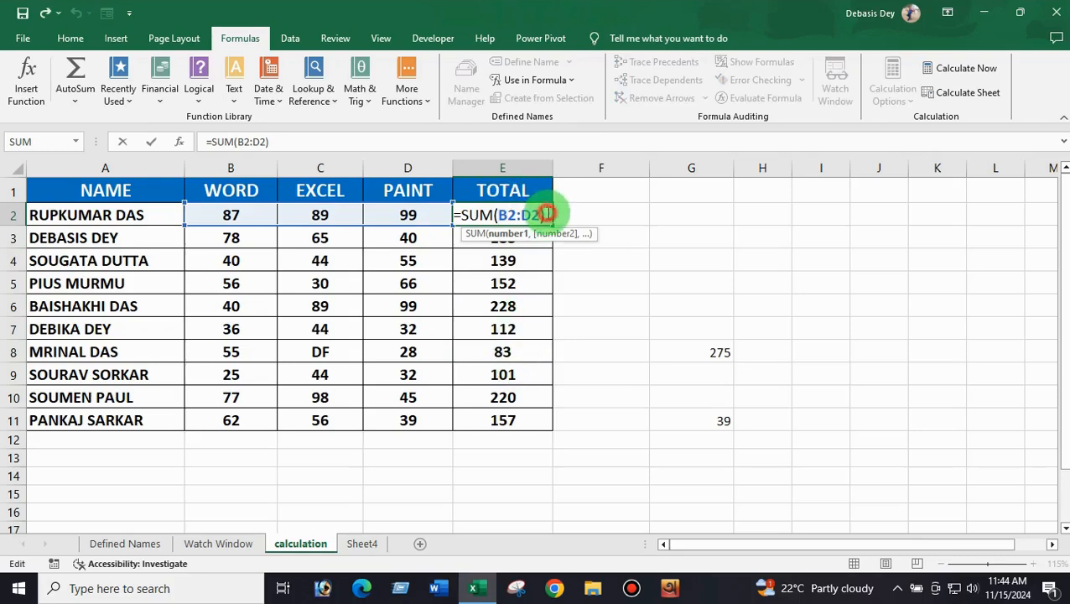
{"action": "key", "text": "Escape"}
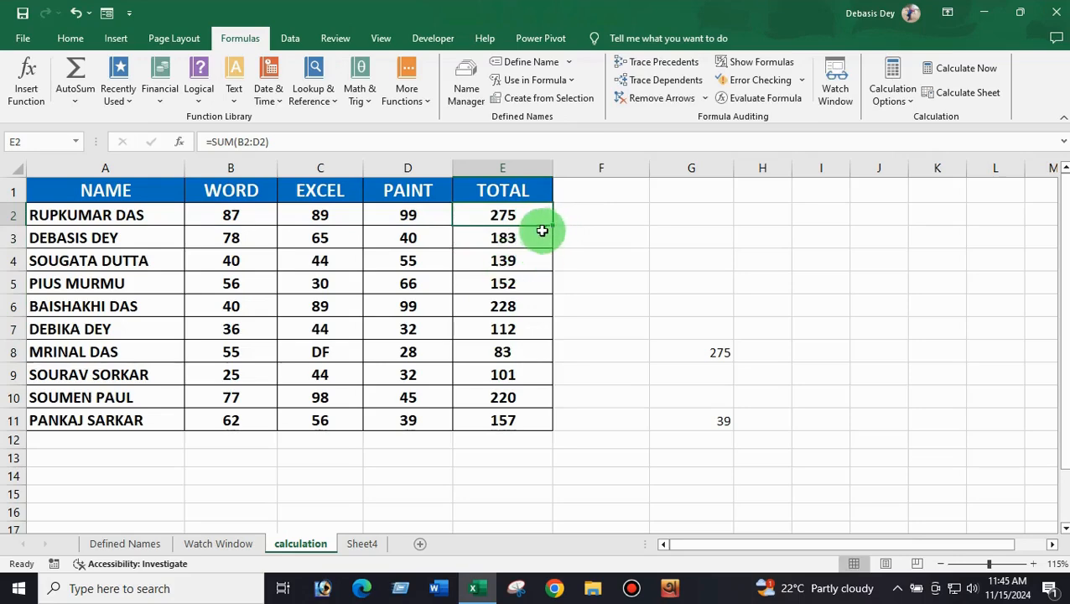
- Switch the calculation mode to Manual and fill the E2 formula down to E11 on the calculation sheet
{"action": "left_click", "coordinate": [903, 99]}
{"action": "left_click", "coordinate": [905, 156]}
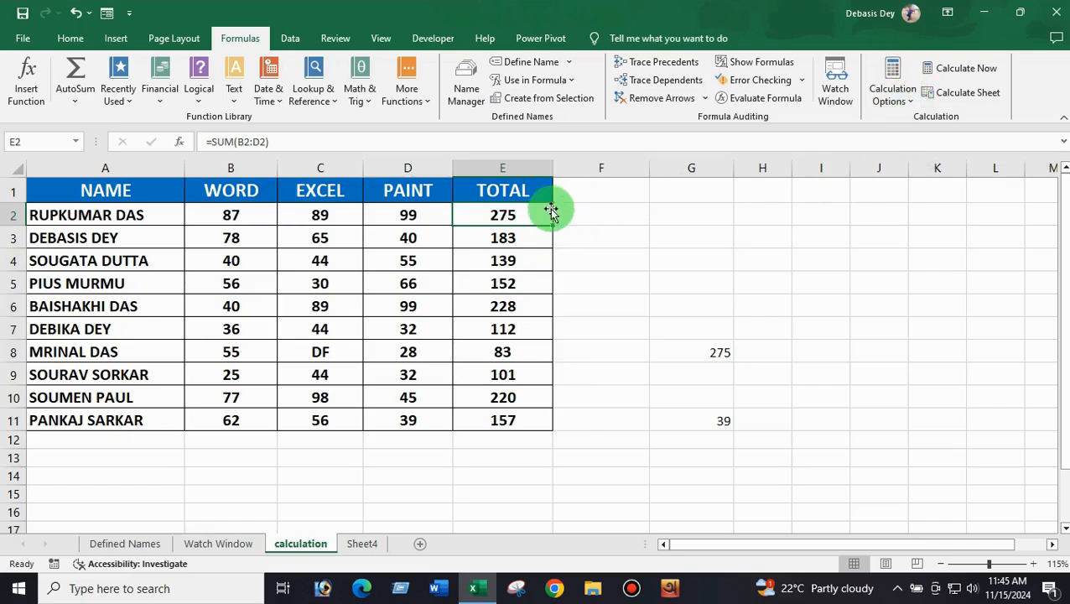
{"action": "left_click_drag", "start_coordinate": [552, 227], "coordinate": [559, 433]}
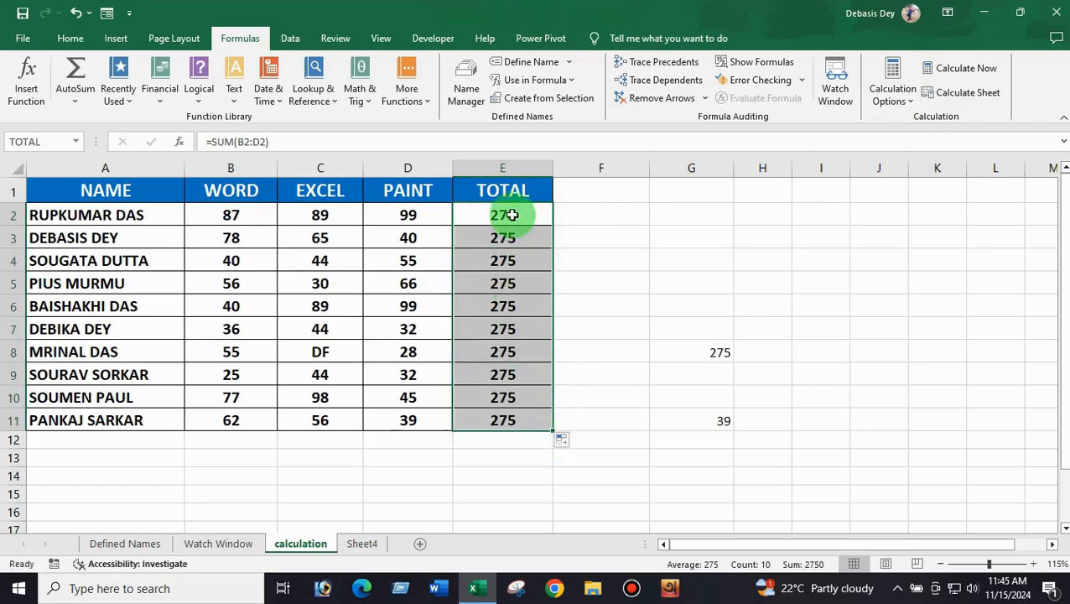
- Fill the TOTAL formula in E2 of Sheet4 down to E11
{"action": "left_click", "coordinate": [359, 544]}
{"action": "left_click", "coordinate": [485, 232]}
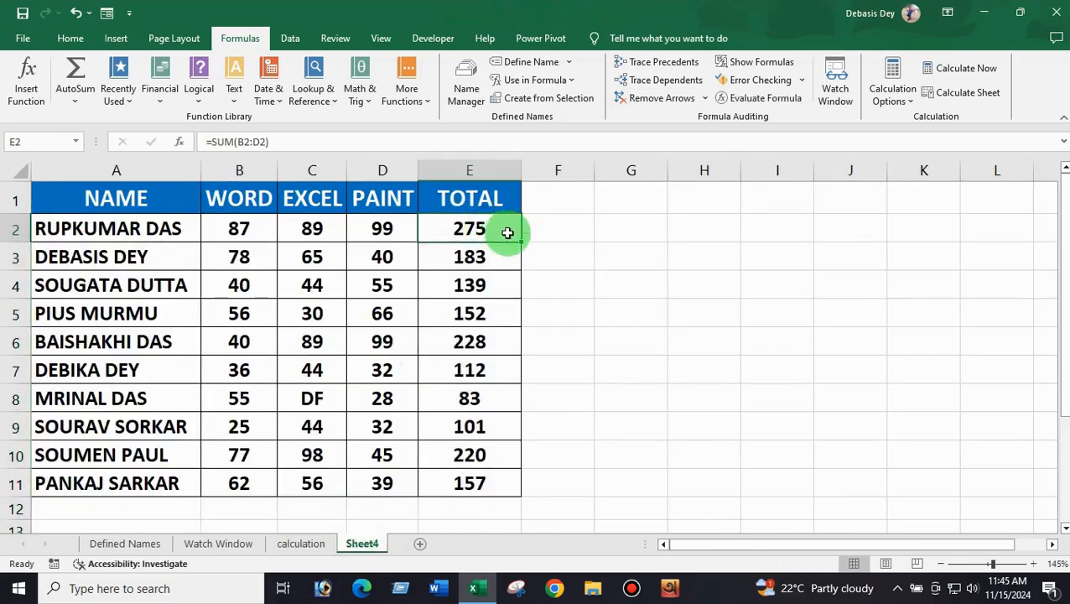
{"action": "left_click_drag", "start_coordinate": [520, 243], "coordinate": [539, 489]}
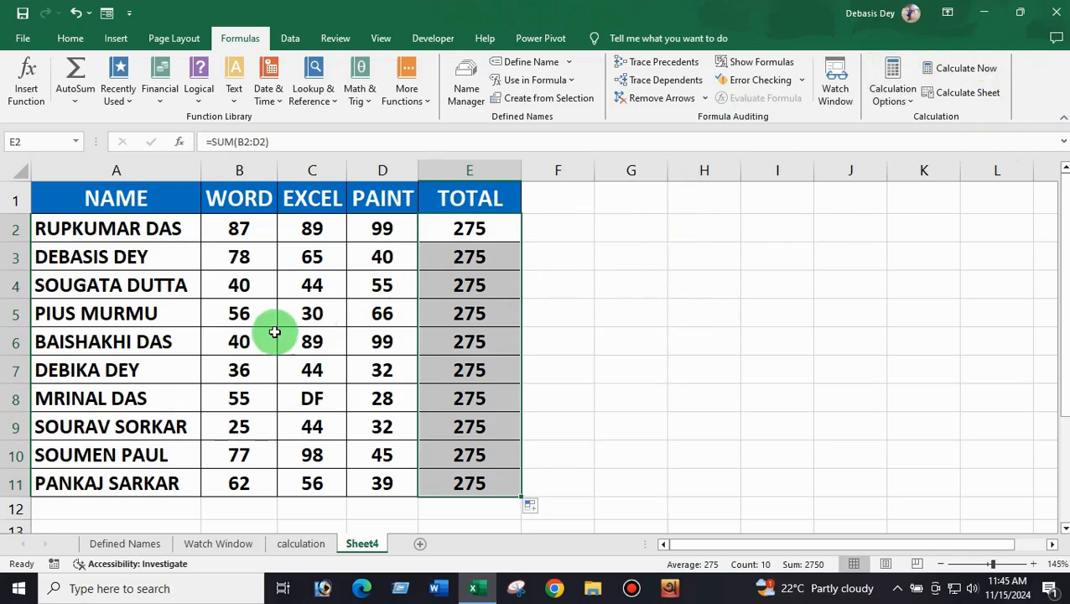
- Set the WORD mark in cell B5 of Sheet4 to 66
{"action": "left_click", "coordinate": [239, 315]}
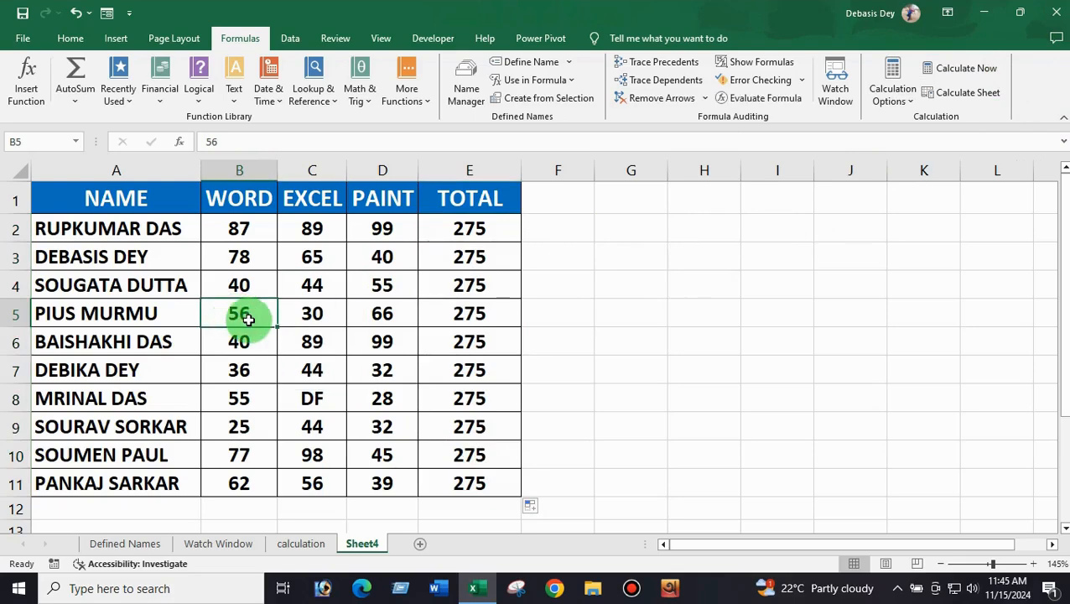
{"action": "type", "text": "66"}
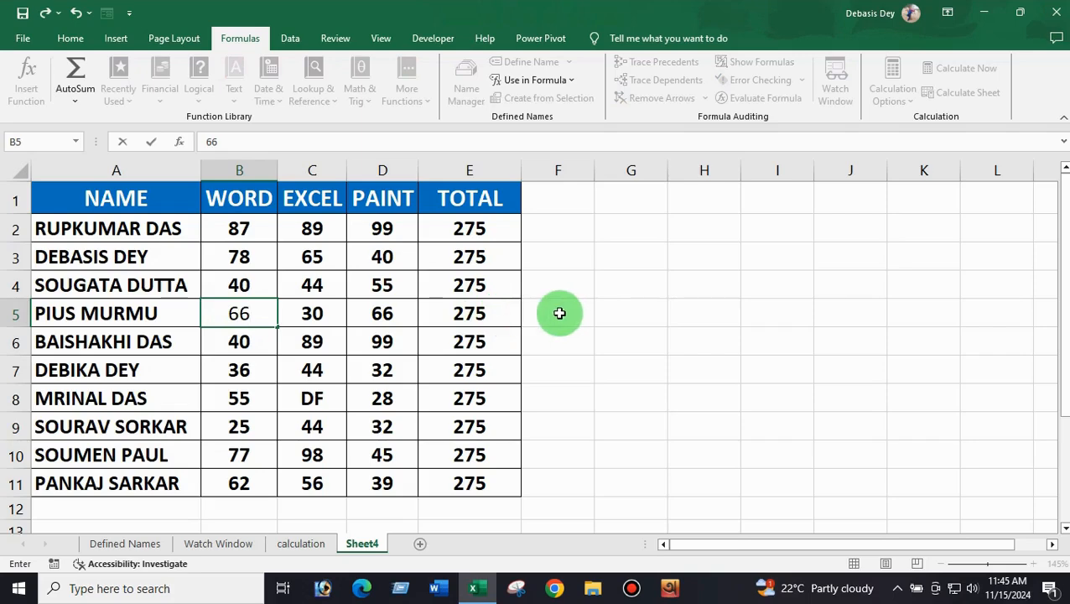
{"action": "key", "text": "Return"}
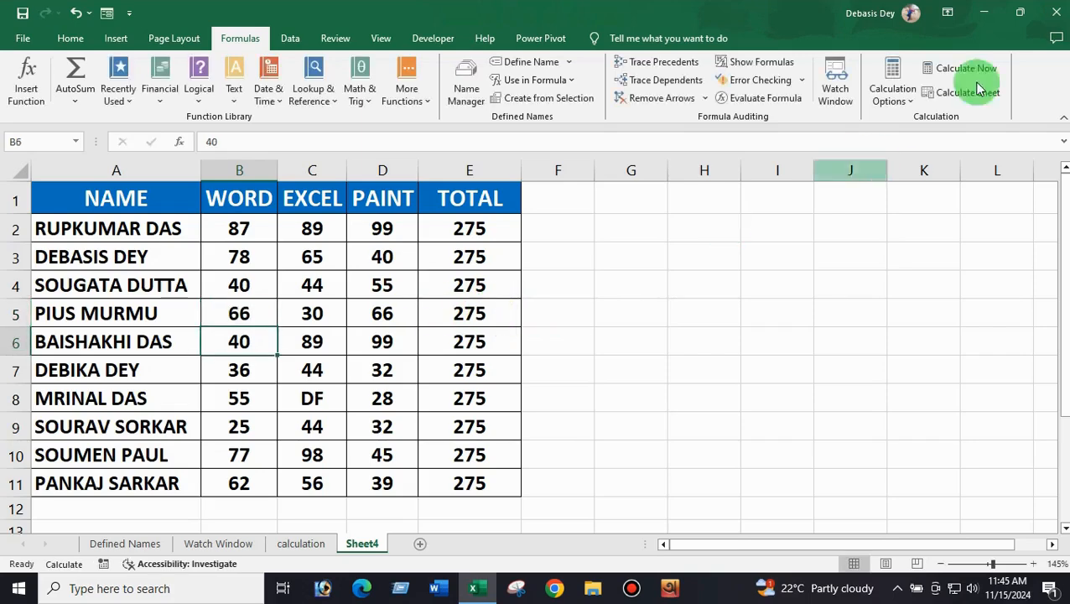
- Recalculate the whole workbook with Calculate Now and check the TOTAL column on the calculation sheet
{"action": "left_click", "coordinate": [968, 71]}
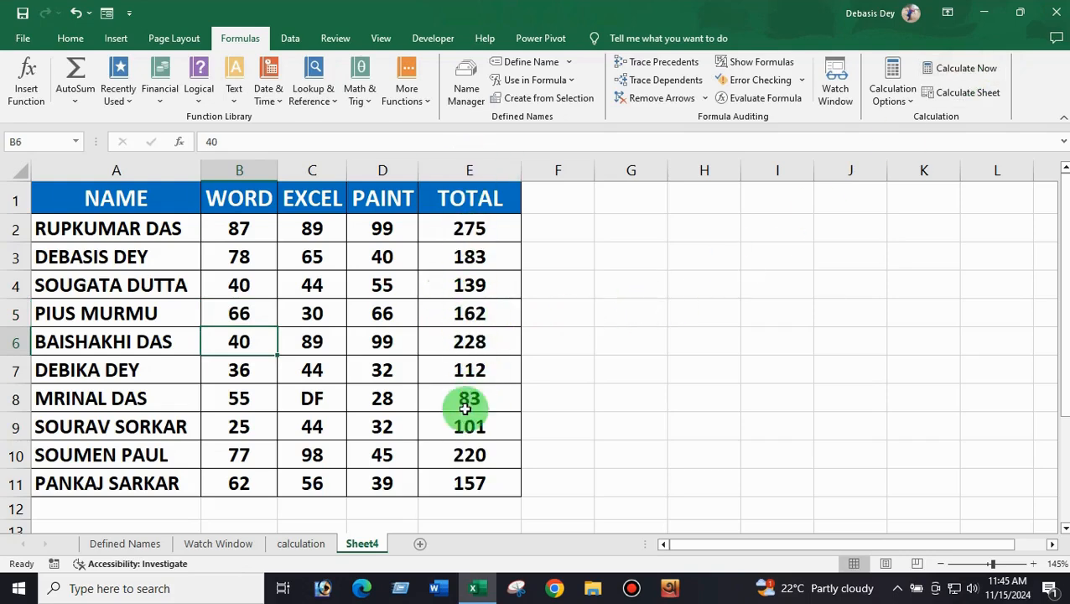
{"action": "left_click", "coordinate": [291, 546]}
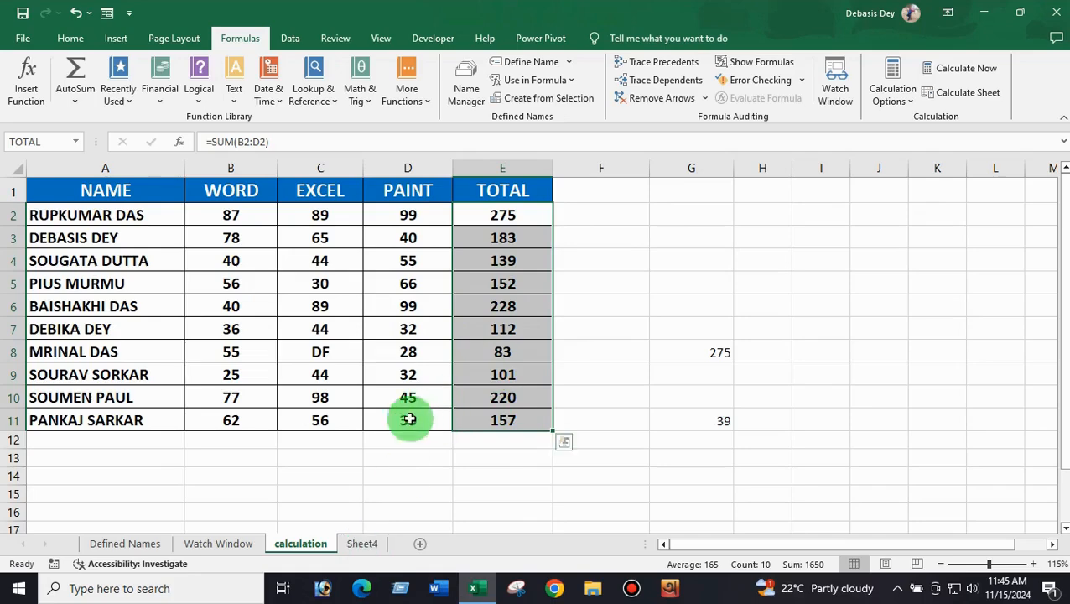
{"action": "left_click", "coordinate": [491, 283]}
- Fill the TOTAL formula in E2 of the calculation sheet down to E11
{"action": "left_click", "coordinate": [513, 215]}
{"action": "left_click", "coordinate": [889, 101]}
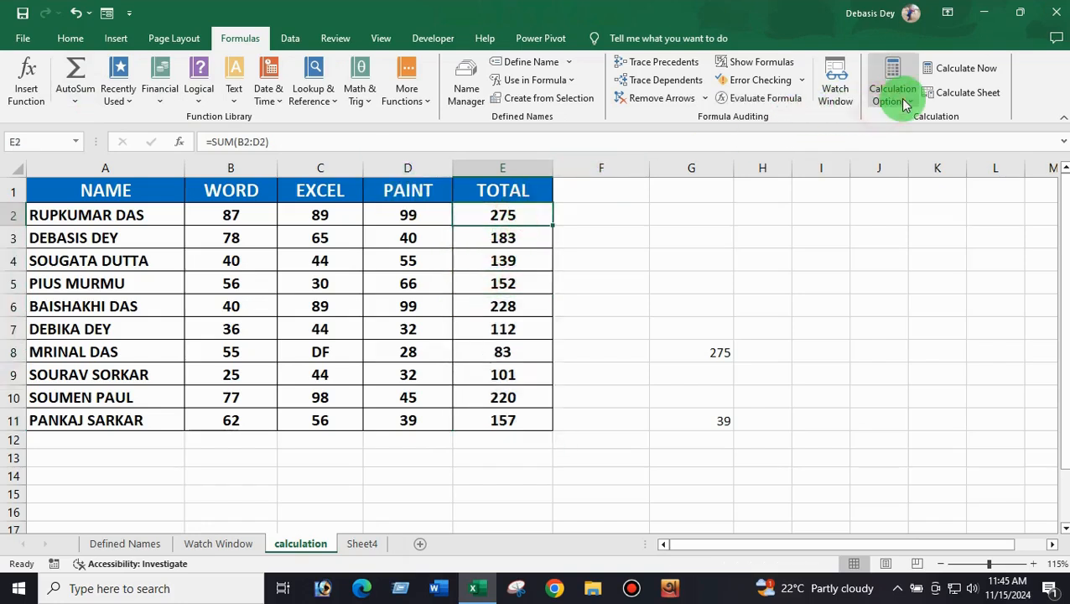
{"action": "left_click", "coordinate": [456, 246]}
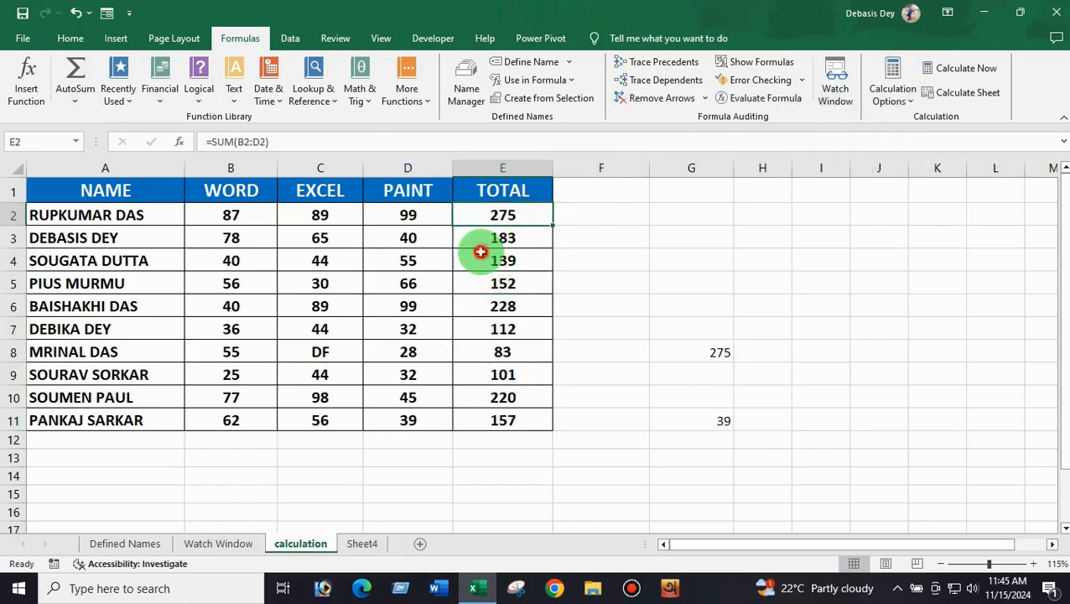
{"action": "left_click_drag", "start_coordinate": [551, 226], "coordinate": [546, 423]}
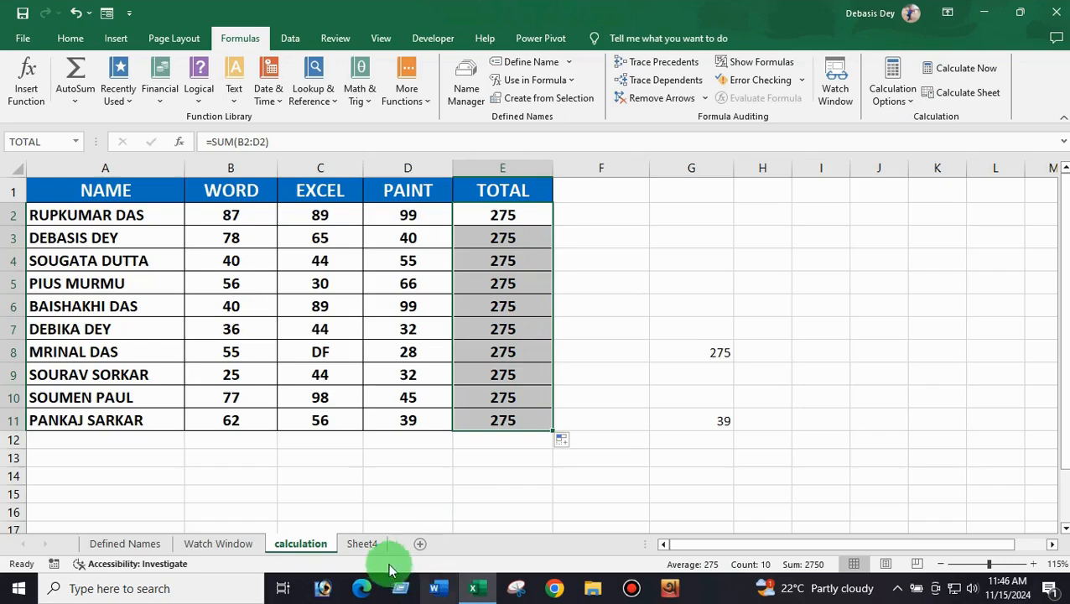
- Fill the TOTAL formula in E2 of Sheet4 down to E11 and compare it with the calculation sheet
{"action": "left_click", "coordinate": [359, 543]}
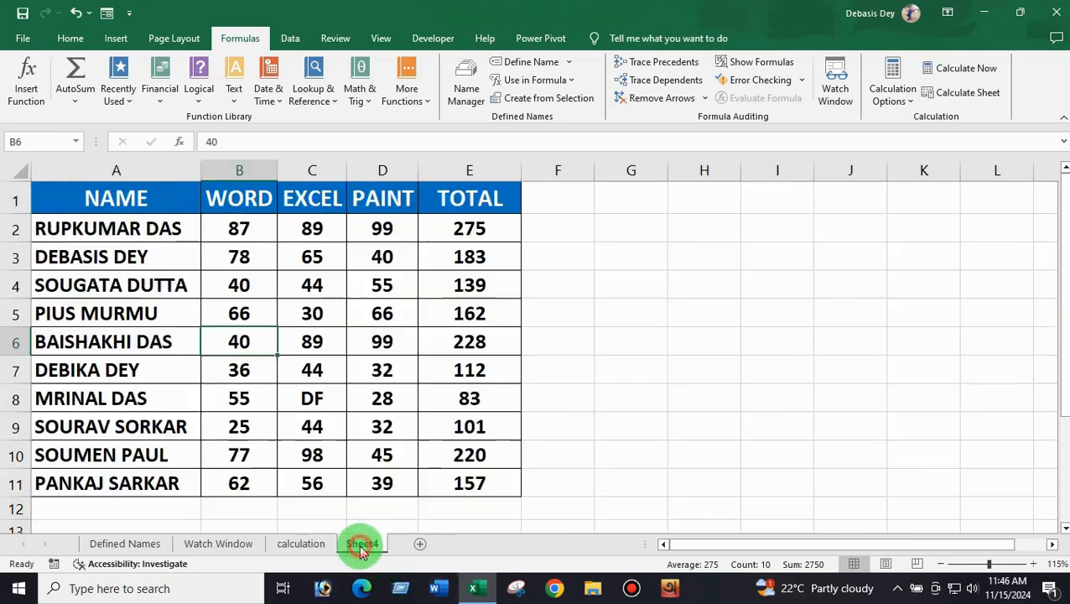
{"action": "left_click", "coordinate": [468, 231]}
{"action": "left_click_drag", "start_coordinate": [522, 243], "coordinate": [525, 496]}
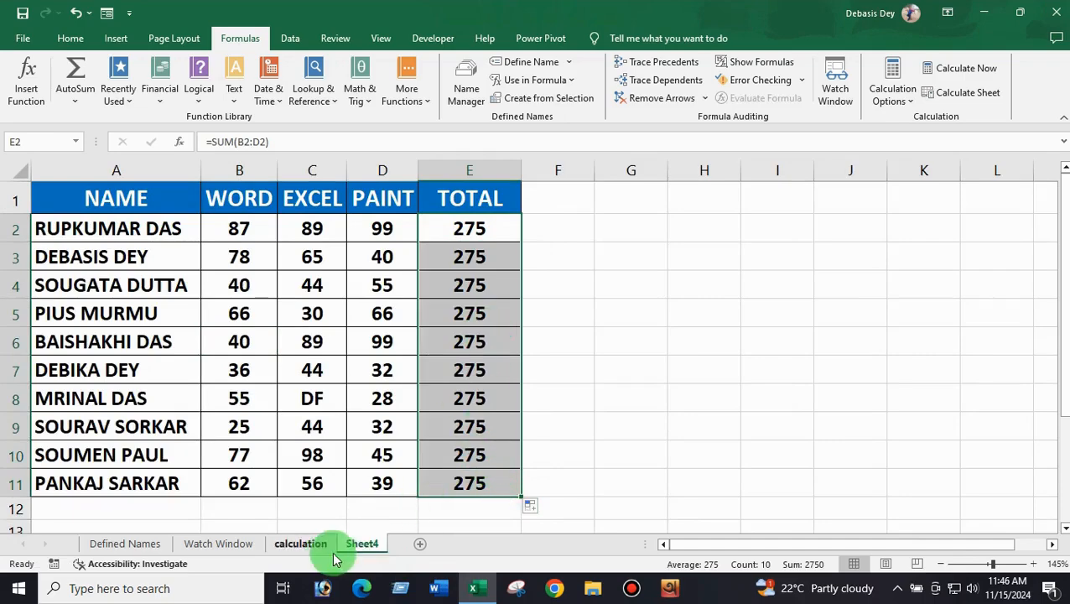
{"action": "left_click", "coordinate": [303, 545]}
{"action": "left_click", "coordinate": [366, 543]}
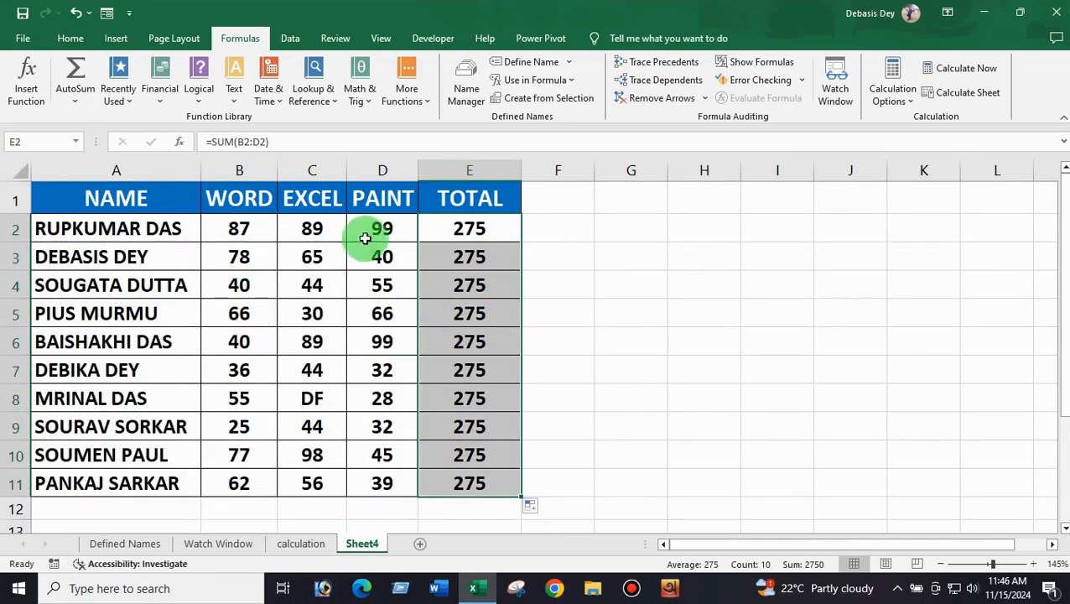
- On Sheet4, set the WORD mark in B4 to 55 and the EXCEL mark in C6 to 66
{"action": "left_click", "coordinate": [243, 286]}
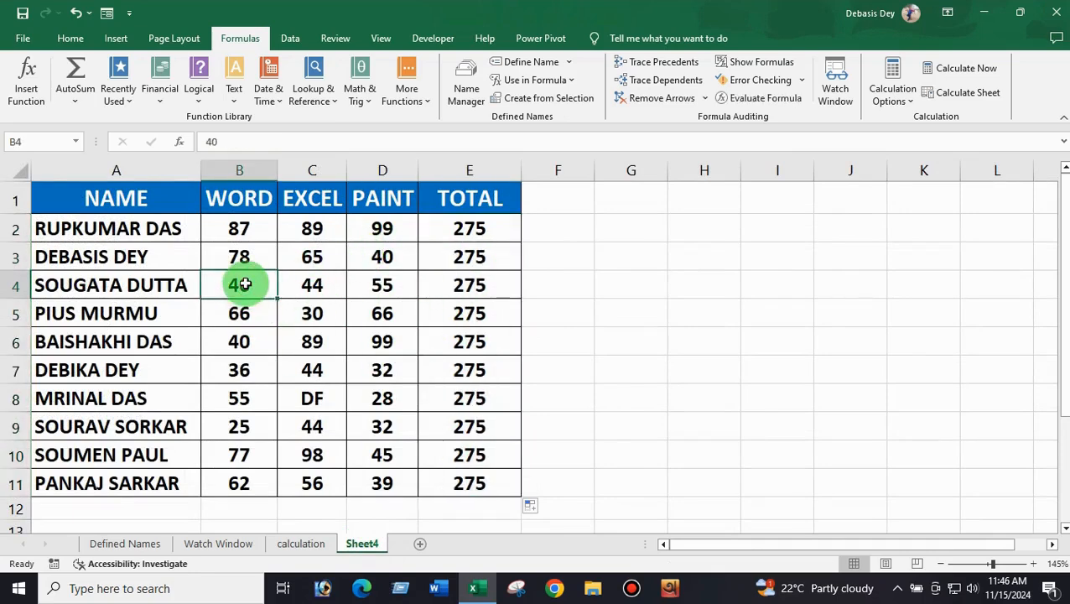
{"action": "type", "text": "40"}
{"action": "key", "text": "BackSpace"}
{"action": "key", "text": "BackSpace"}
{"action": "type", "text": "55"}
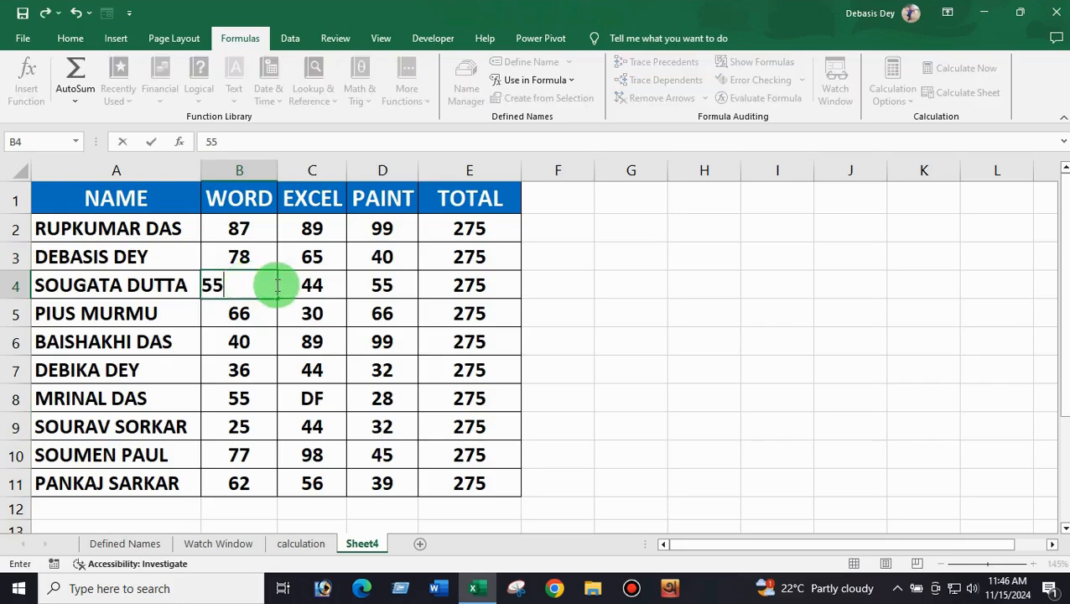
{"action": "left_click", "coordinate": [319, 342]}
{"action": "type", "text": "66"}
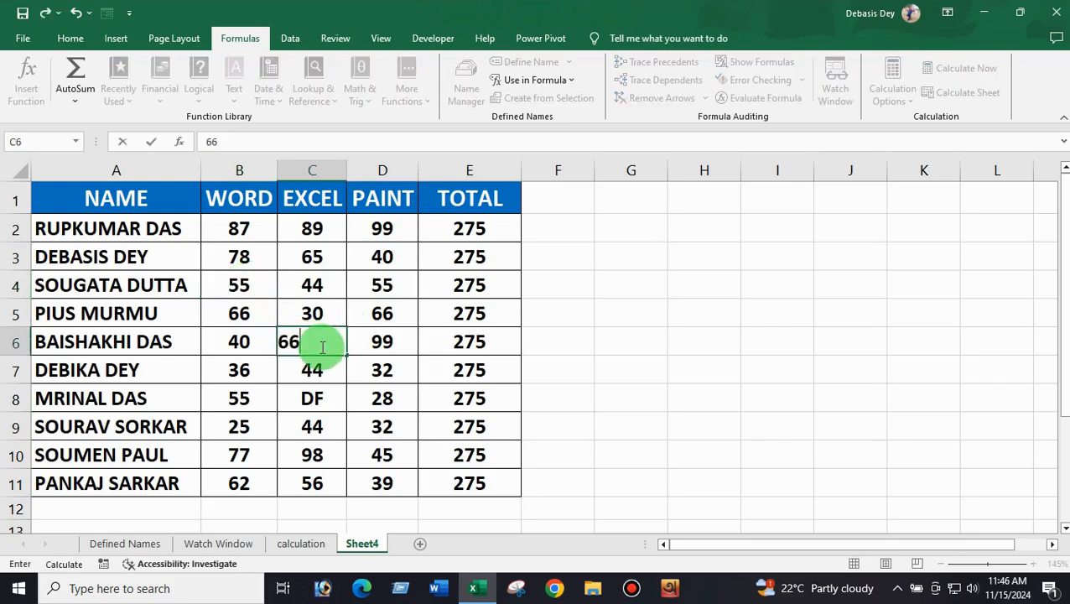
- Replace the text entry in the EXCEL column at C8 of Sheet4 with 66
{"action": "left_click", "coordinate": [323, 401]}
{"action": "type", "text": "DF"}
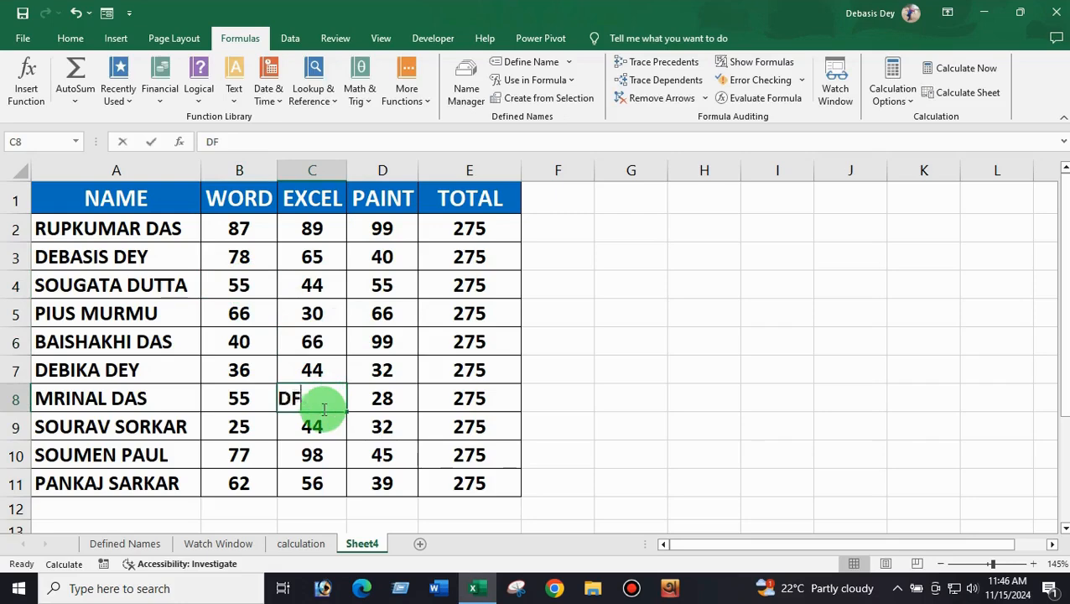
{"action": "key", "text": "BackSpace"}
{"action": "key", "text": "BackSpace"}
{"action": "type", "text": "66"}
{"action": "left_click", "coordinate": [325, 425]}
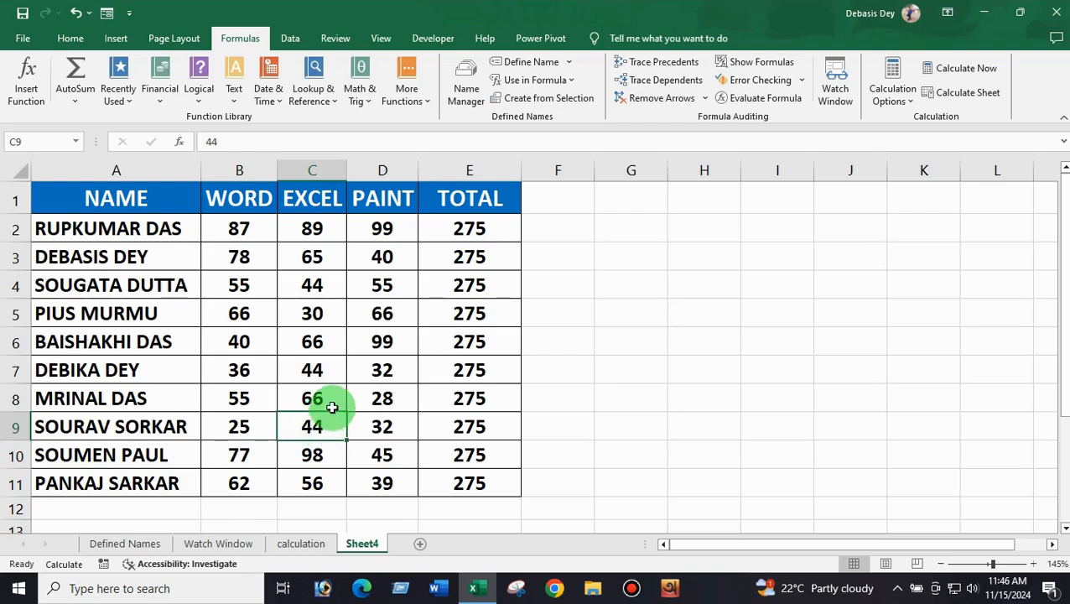
- Recalculate only Sheet4 with Calculate Sheet and compare its TOTAL column with the one on the calculation sheet
{"action": "left_click", "coordinate": [959, 97]}
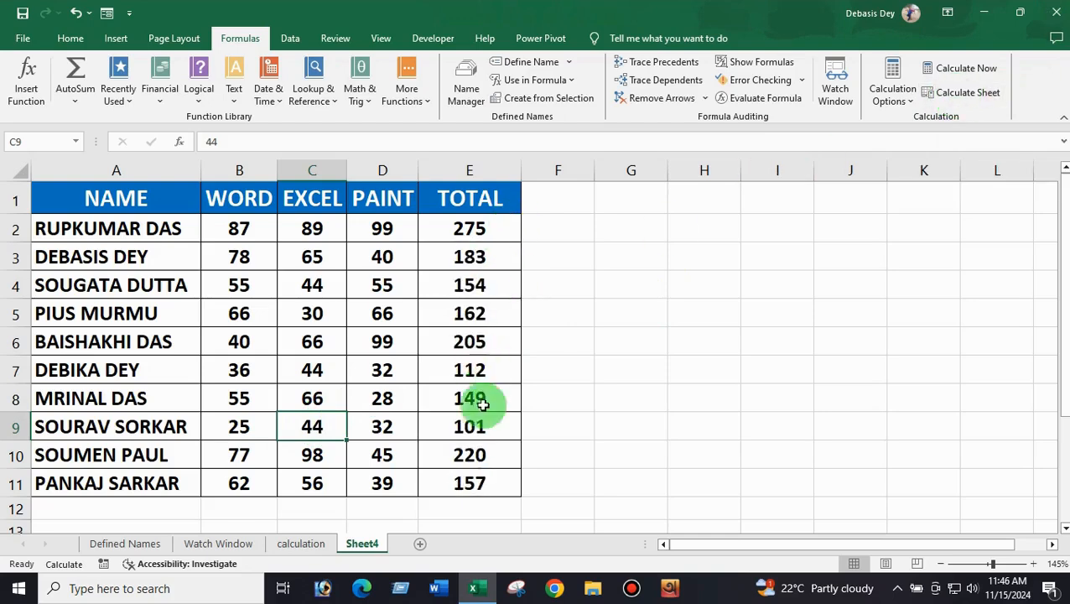
{"action": "left_click", "coordinate": [304, 544]}
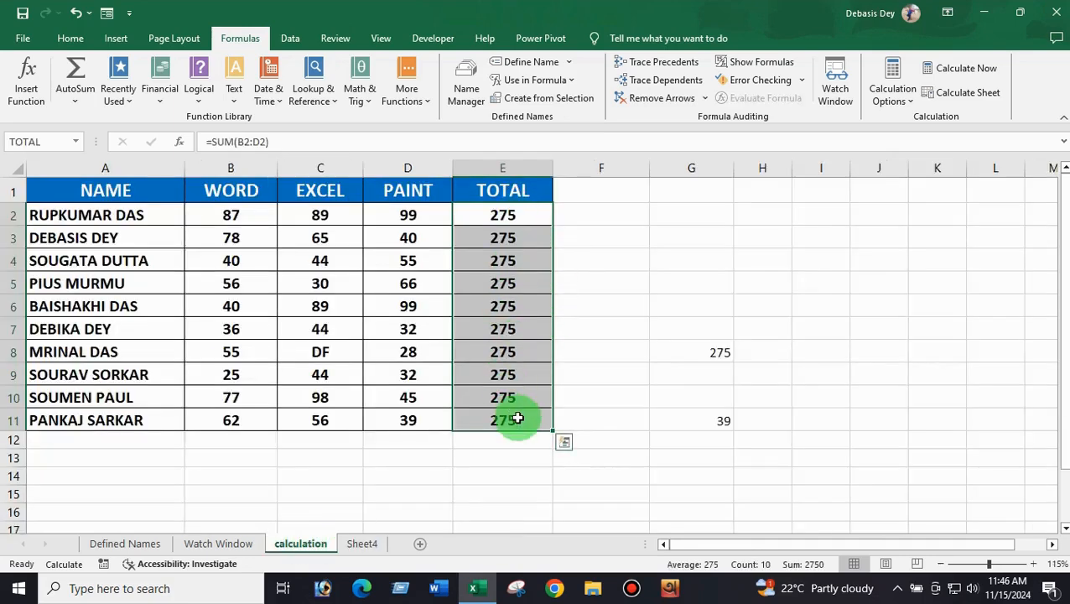
{"action": "left_click", "coordinate": [363, 543]}
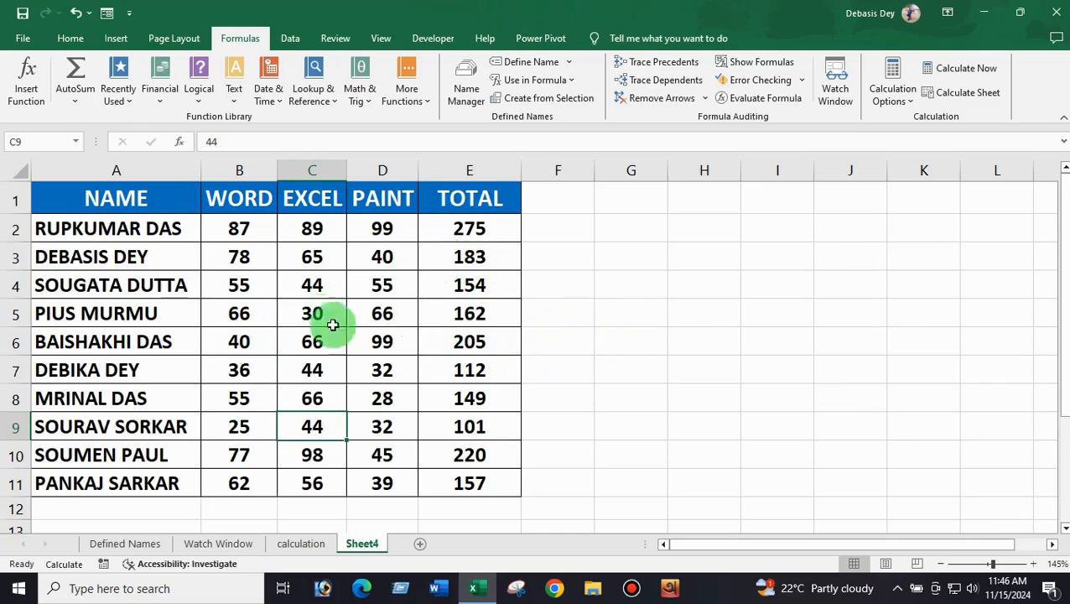
{"action": "left_click", "coordinate": [299, 545]}
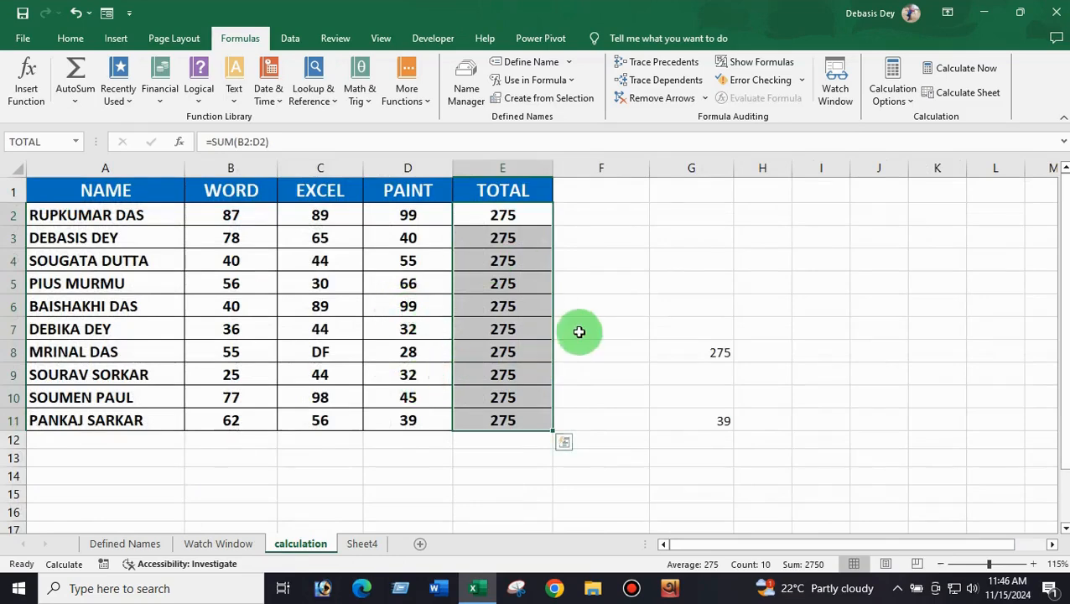
{"action": "left_click", "coordinate": [606, 323]}
{"action": "left_click", "coordinate": [361, 544]}
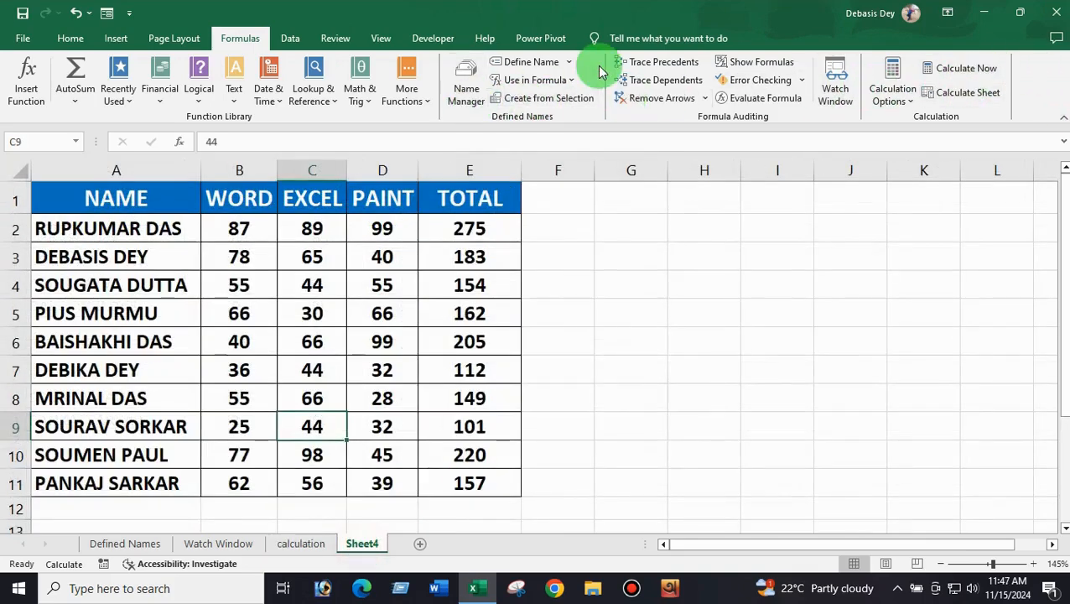
{"action": "left_click", "coordinate": [73, 104]}
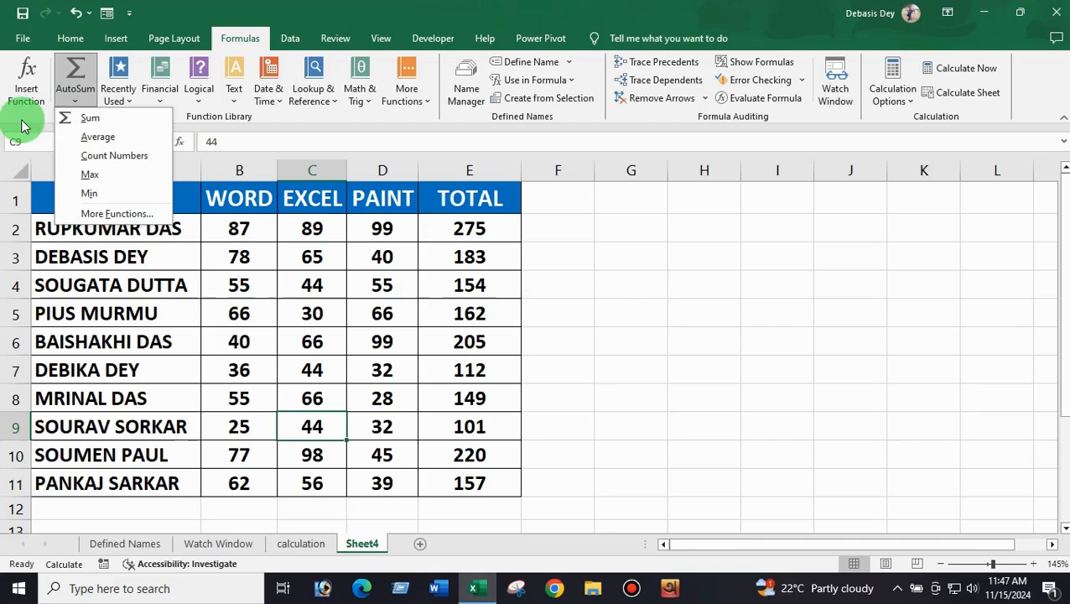
{"action": "left_click", "coordinate": [654, 335]}
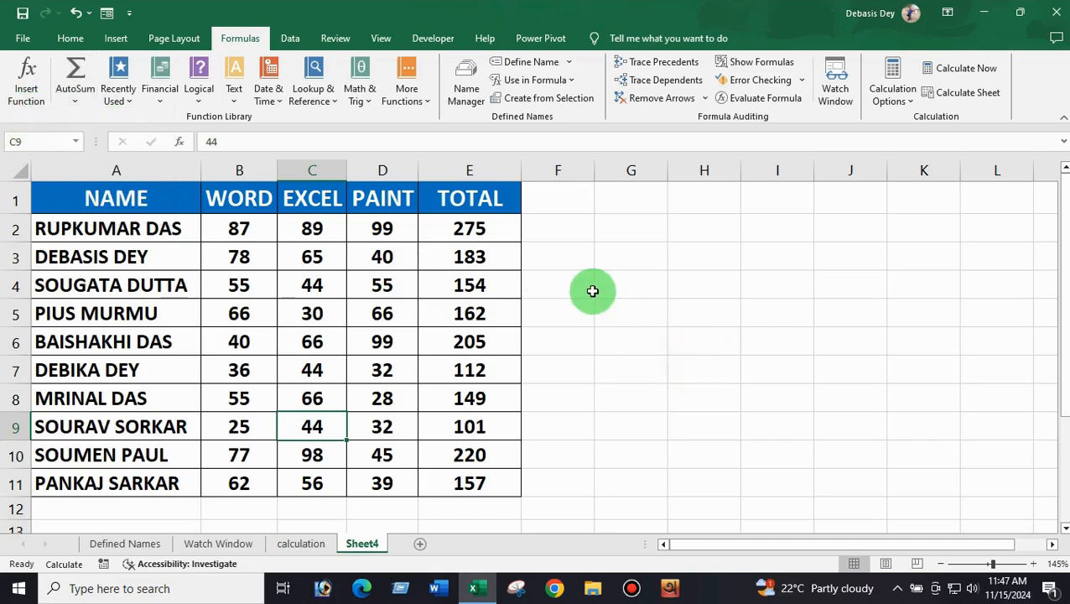
{"action": "left_click", "coordinate": [616, 281]}
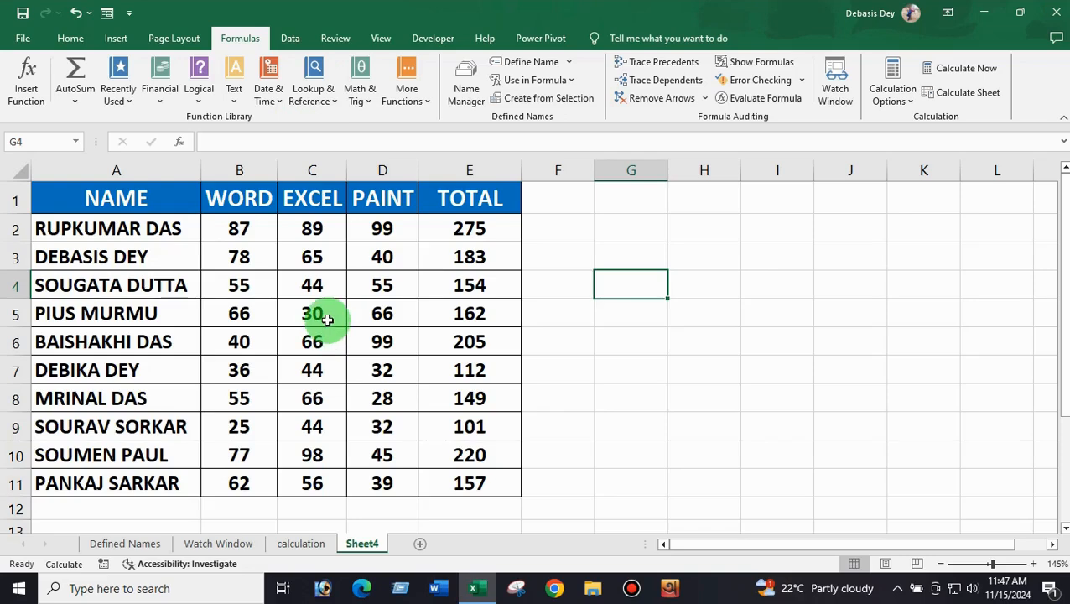
{"action": "left_click", "coordinate": [291, 39]}
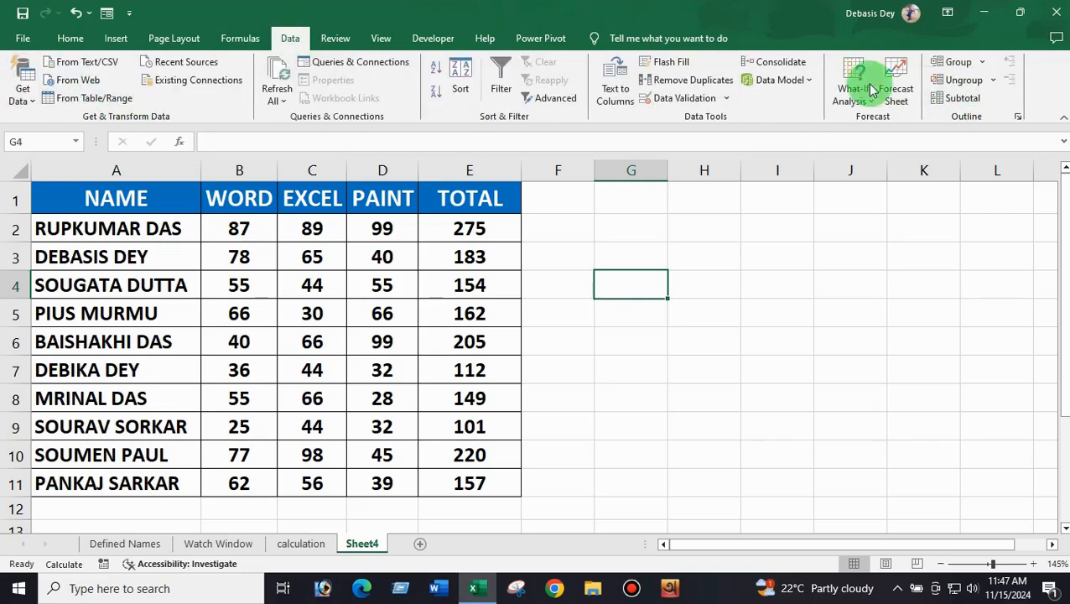
{"action": "left_click", "coordinate": [235, 39]}
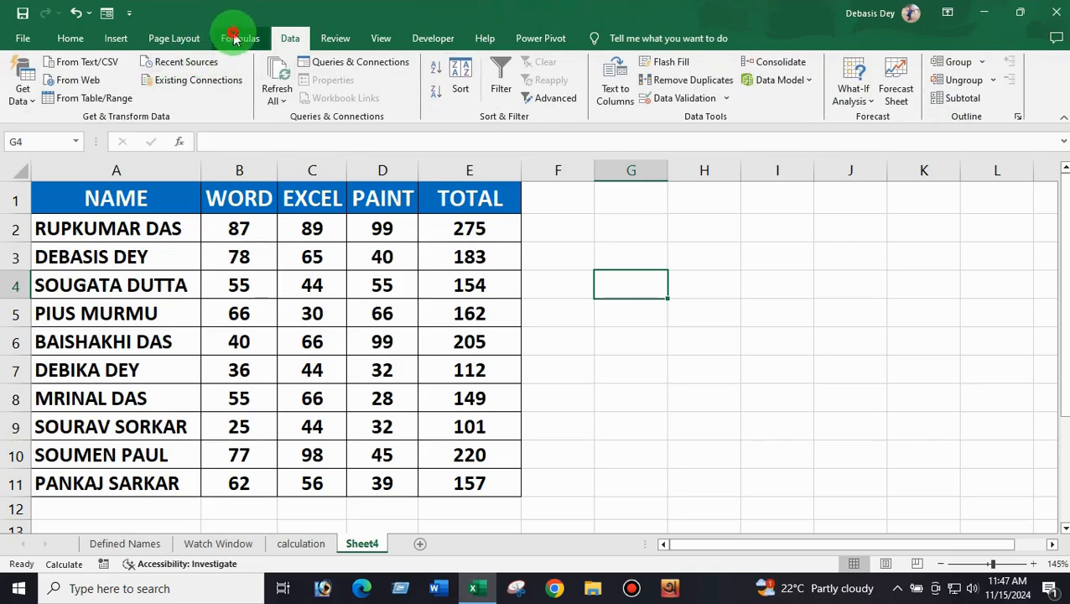
{"action": "left_click", "coordinate": [291, 41]}
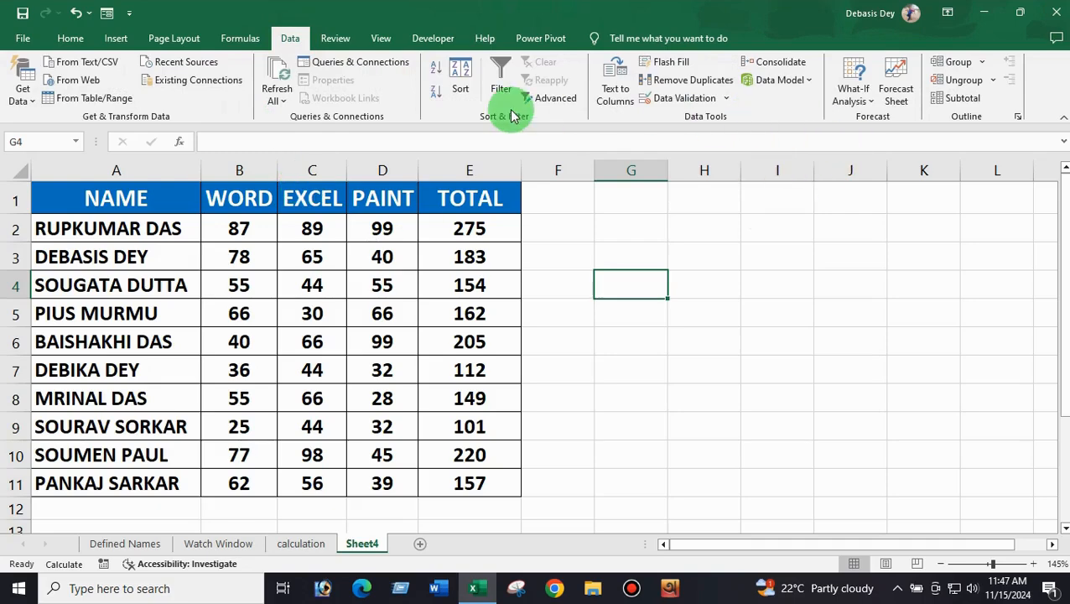
{"action": "left_click", "coordinate": [241, 39]}
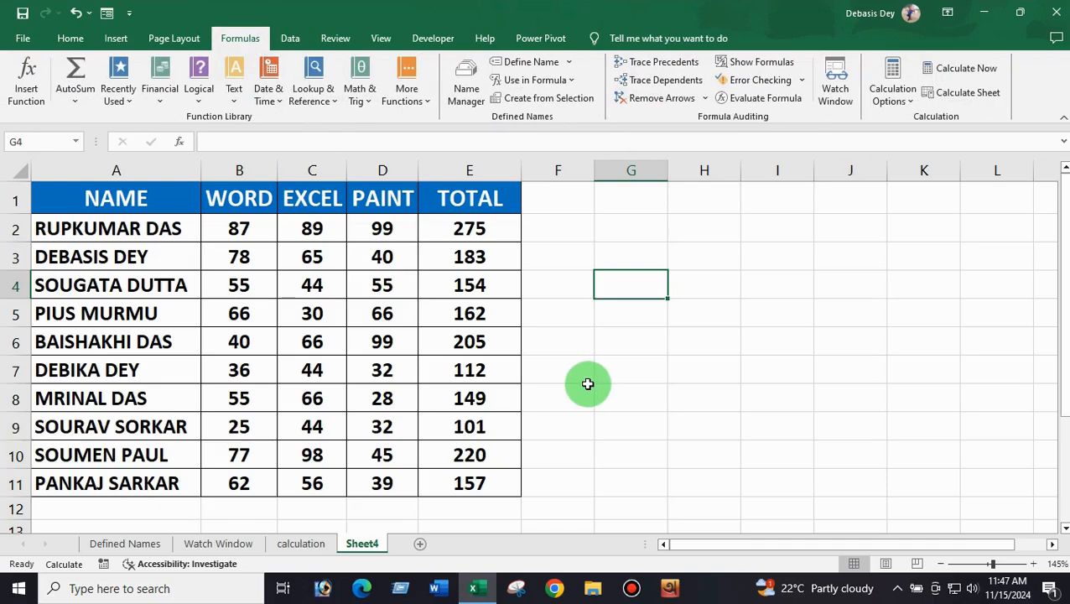